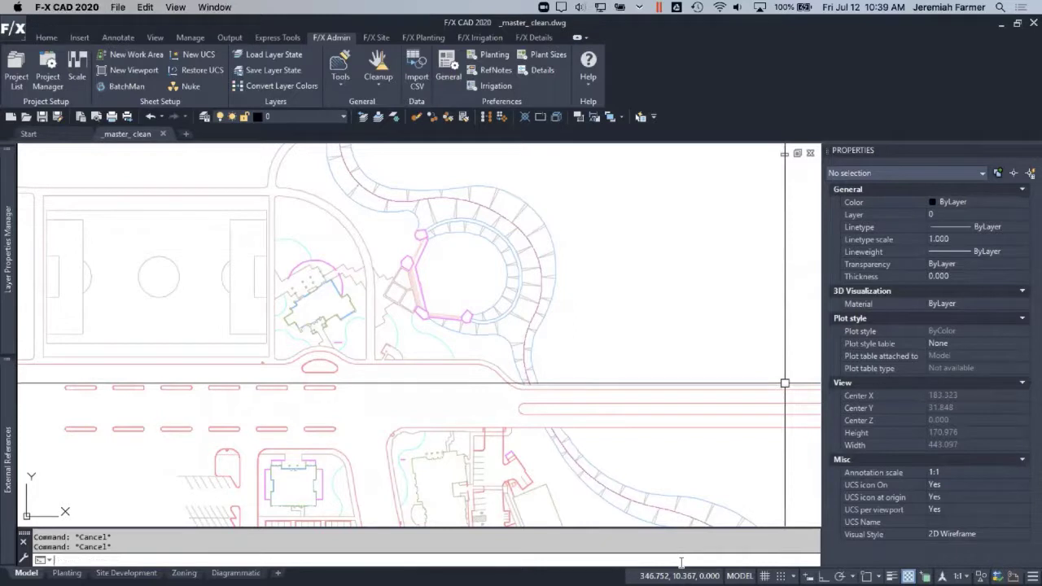
Run the LANDFX command to show the welcome window and open the Planting section of The 30-Day Challenge
type("LANDFX")
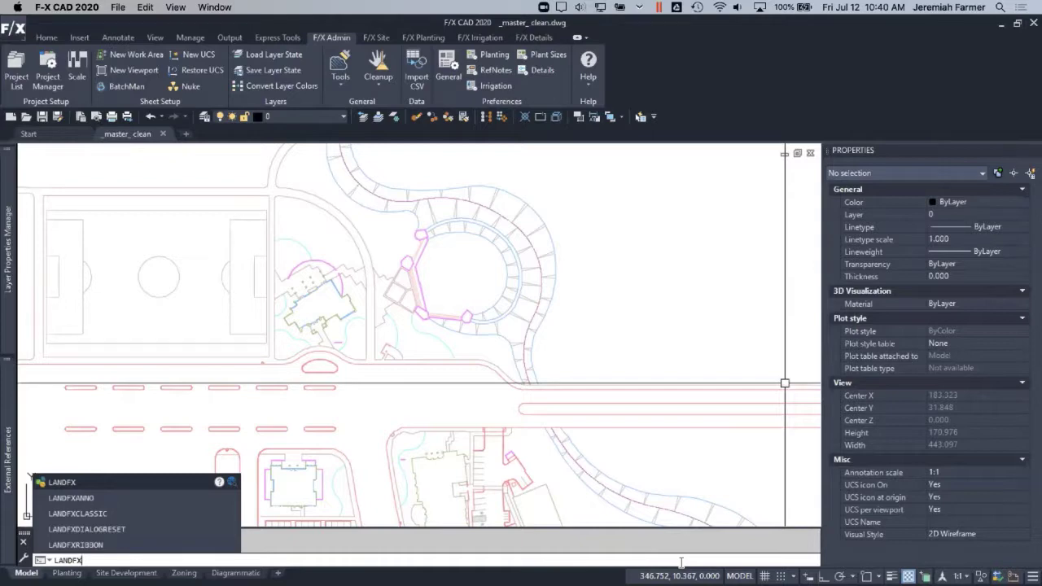
key("Return")
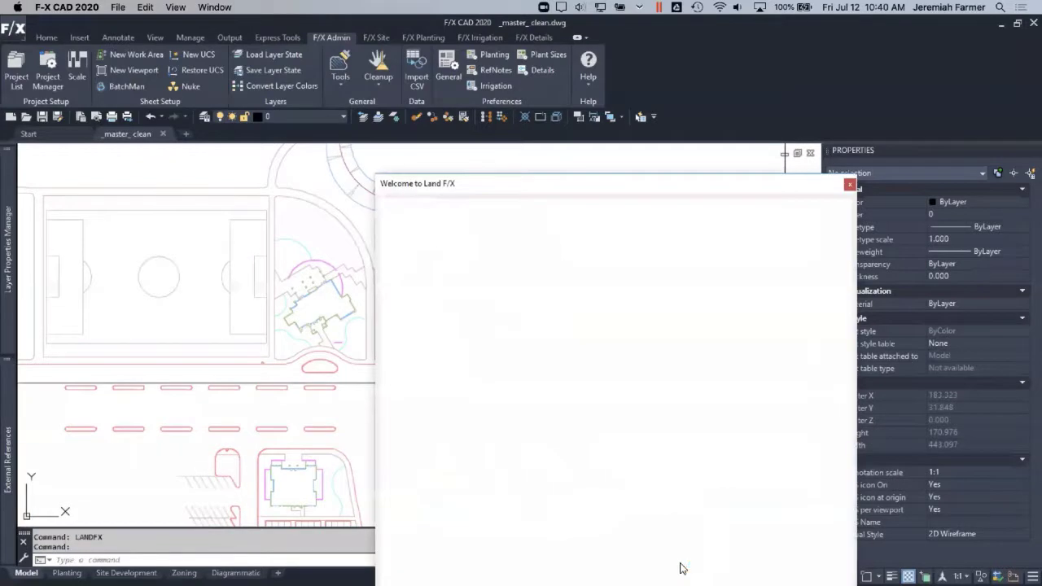
left_click_drag(700, 185, 812, 41)
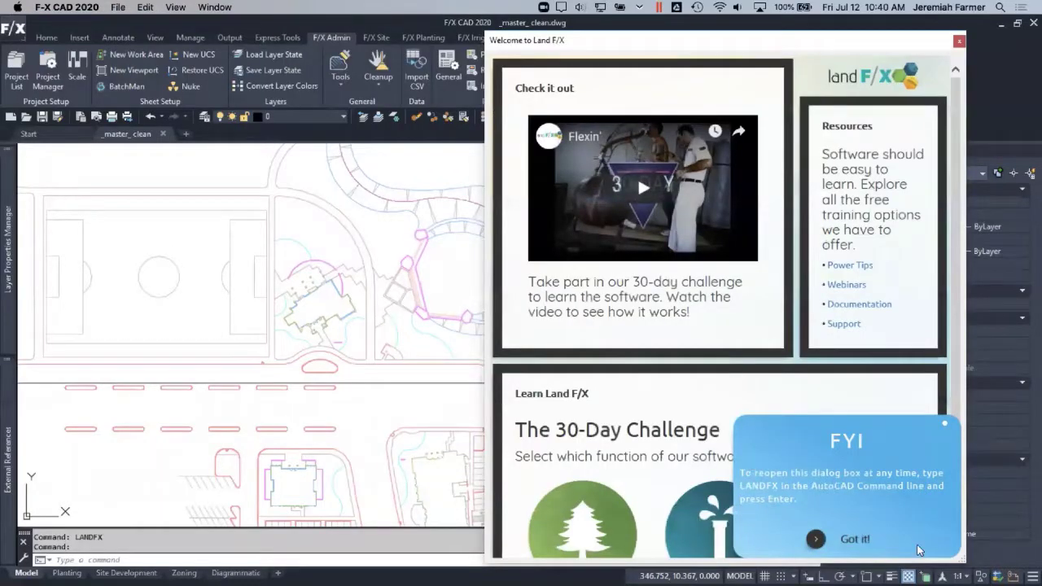
left_click(818, 540)
scroll(733, 503, "down", 3)
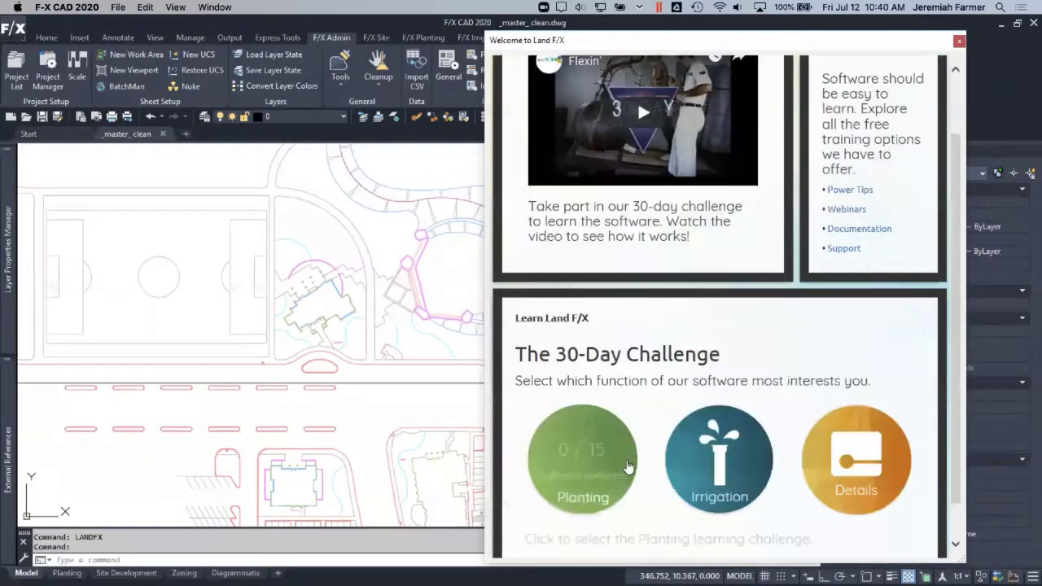
scroll(602, 415, "up", 2)
left_click(595, 484)
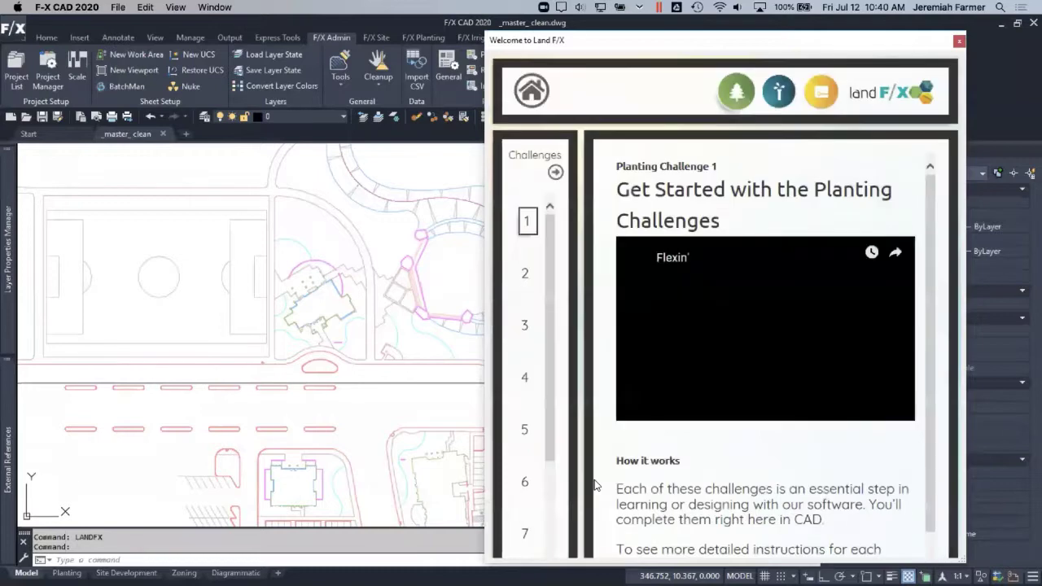
Browse the planting challenges, read number 10 Photo Callout and number 11 Colorization, and close the welcome window
scroll(528, 260, "down", 3)
scroll(533, 261, "down", 3)
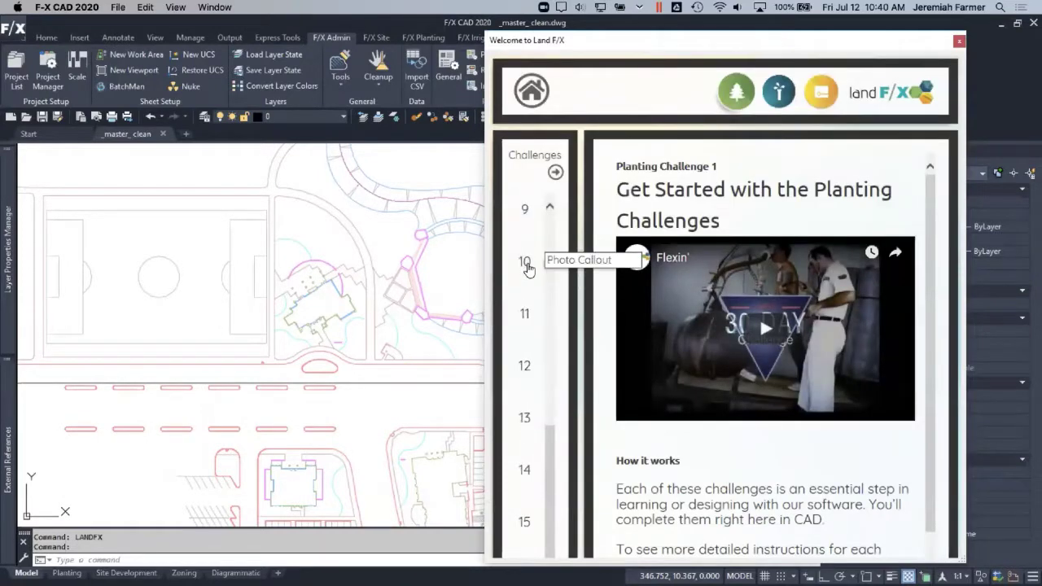
scroll(521, 249, "up", 1)
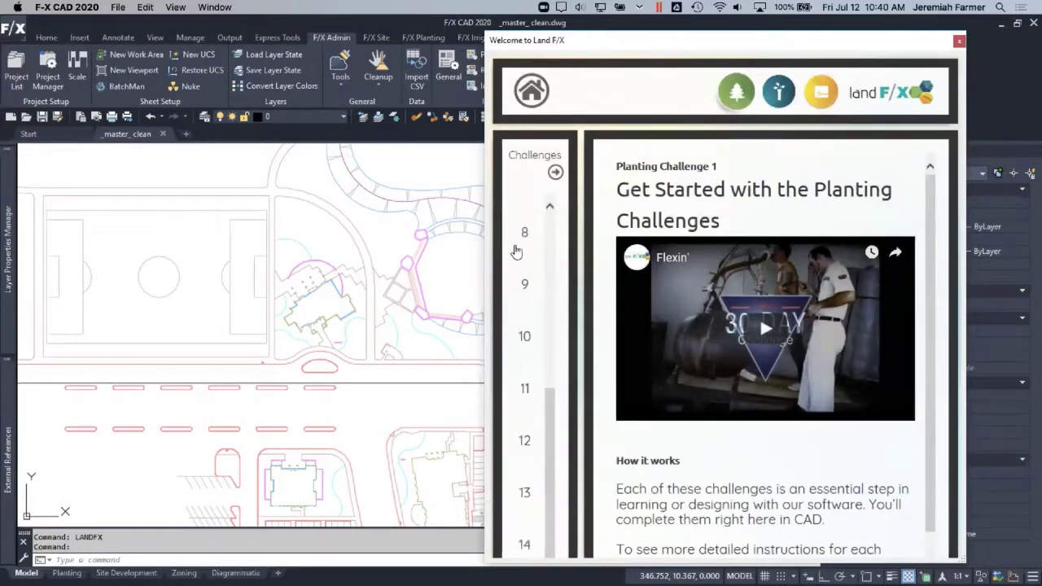
left_click(525, 336)
scroll(714, 431, "down", 1)
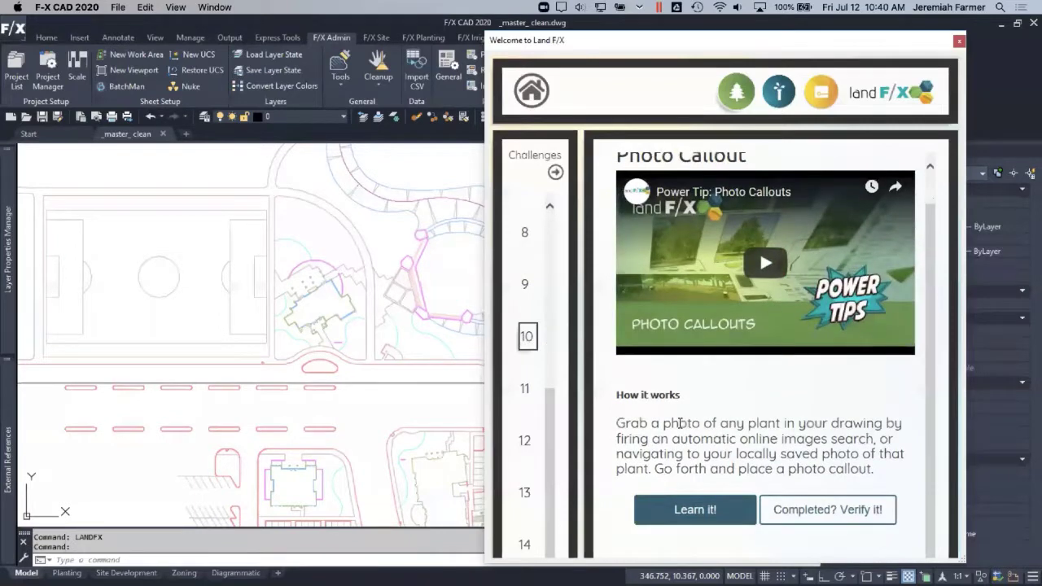
left_click(525, 390)
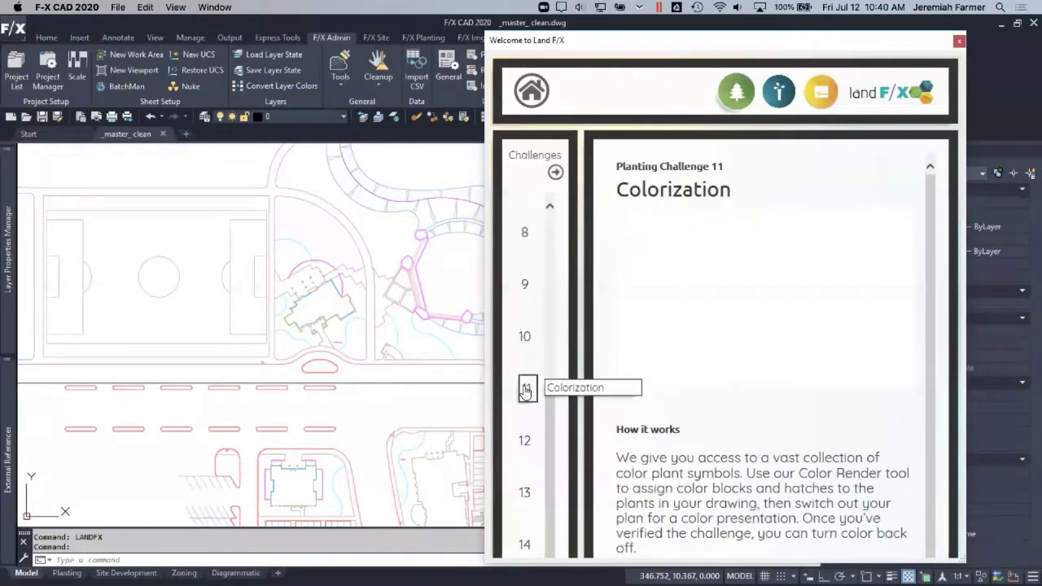
scroll(770, 367, "down", 2)
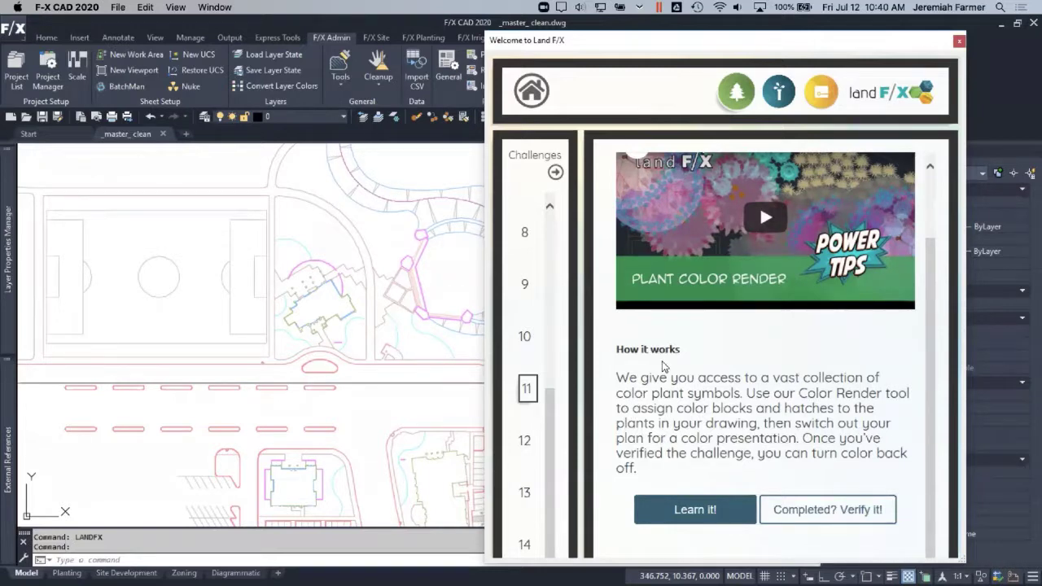
left_click(960, 43)
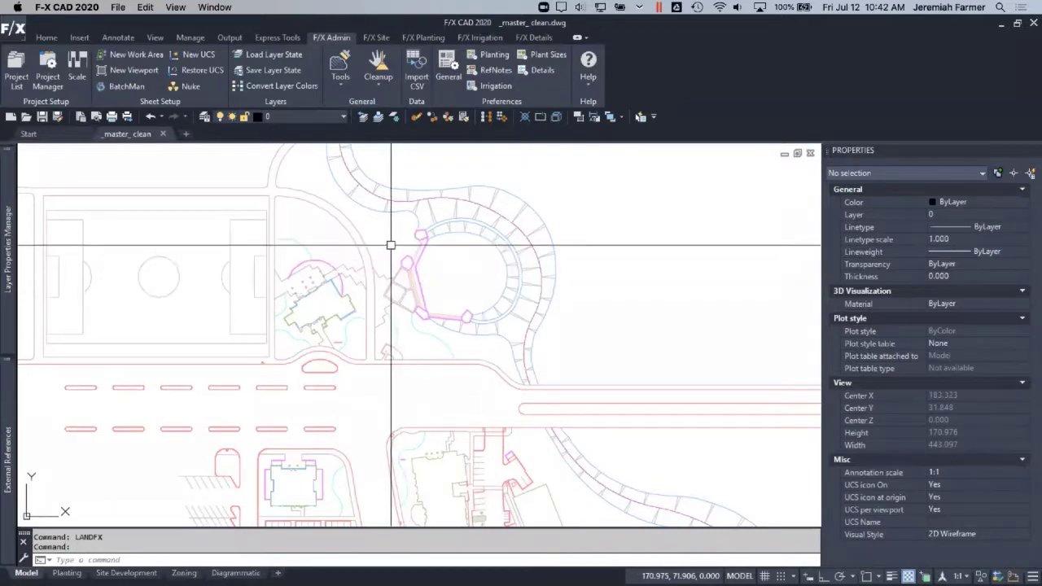
Display the product's ABOUT information, dismiss it, and close the program
type("About")
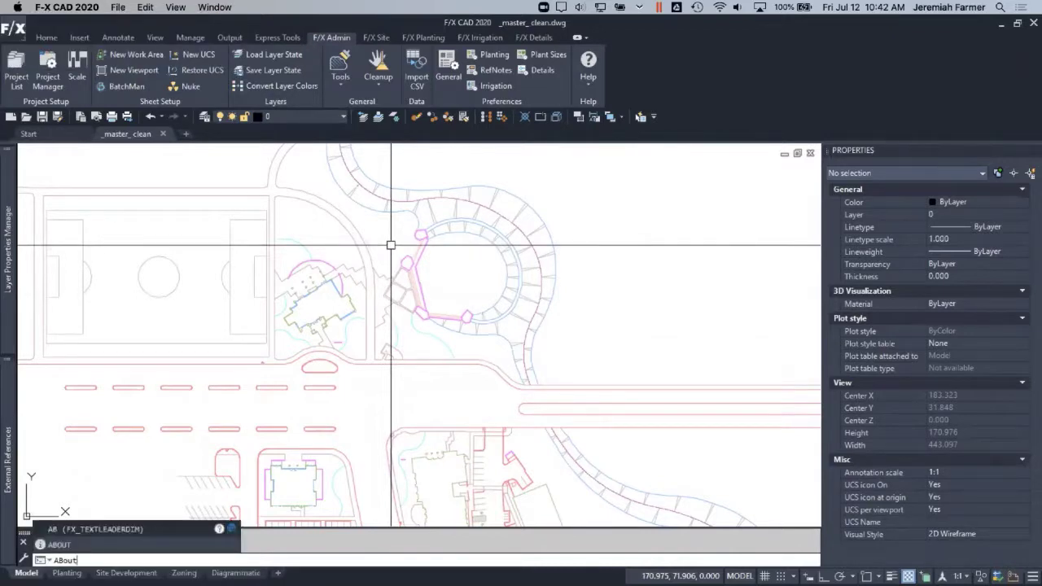
key("Return")
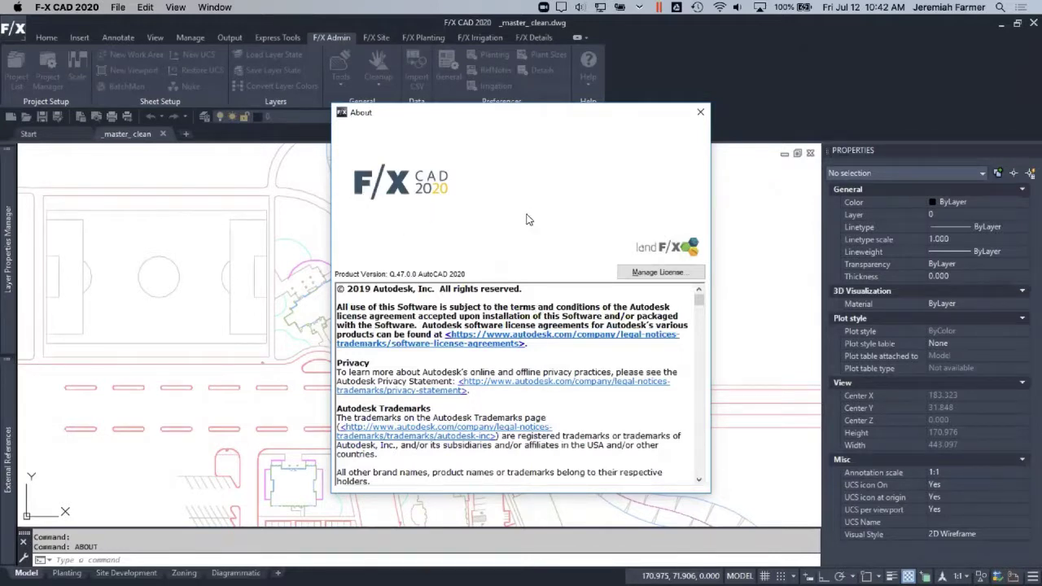
left_click(700, 112)
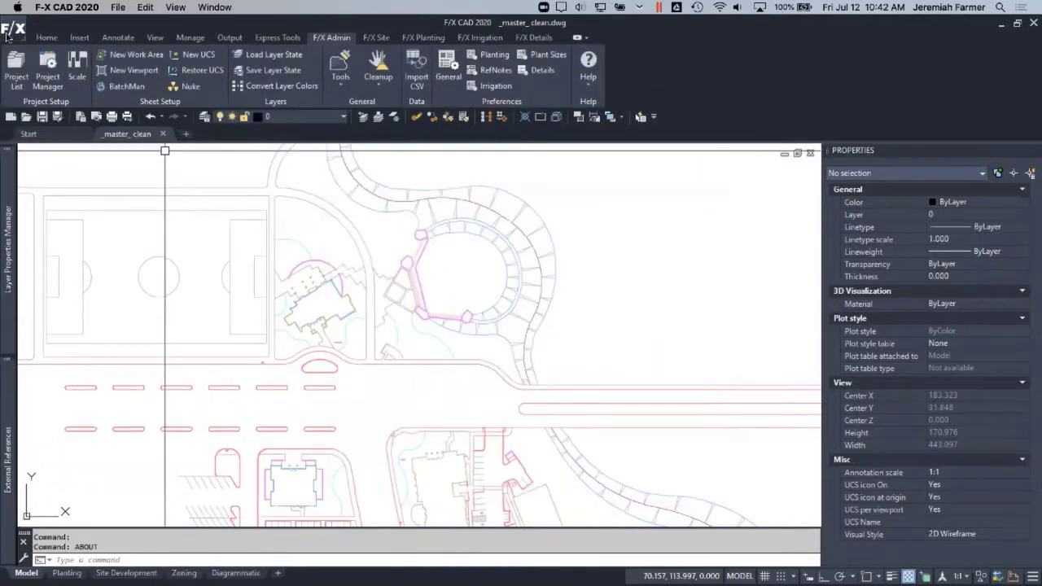
double_click(15, 38)
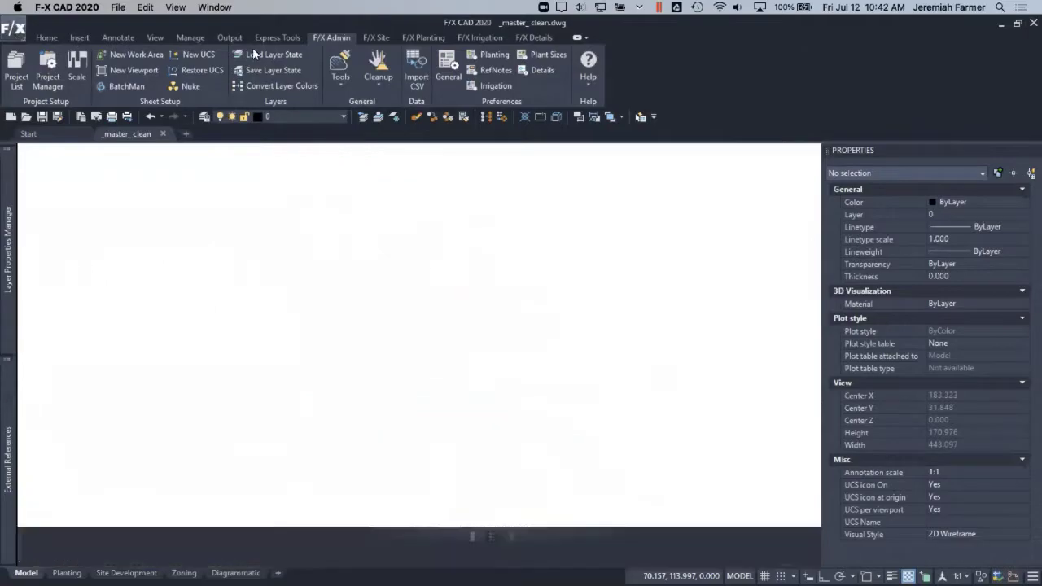
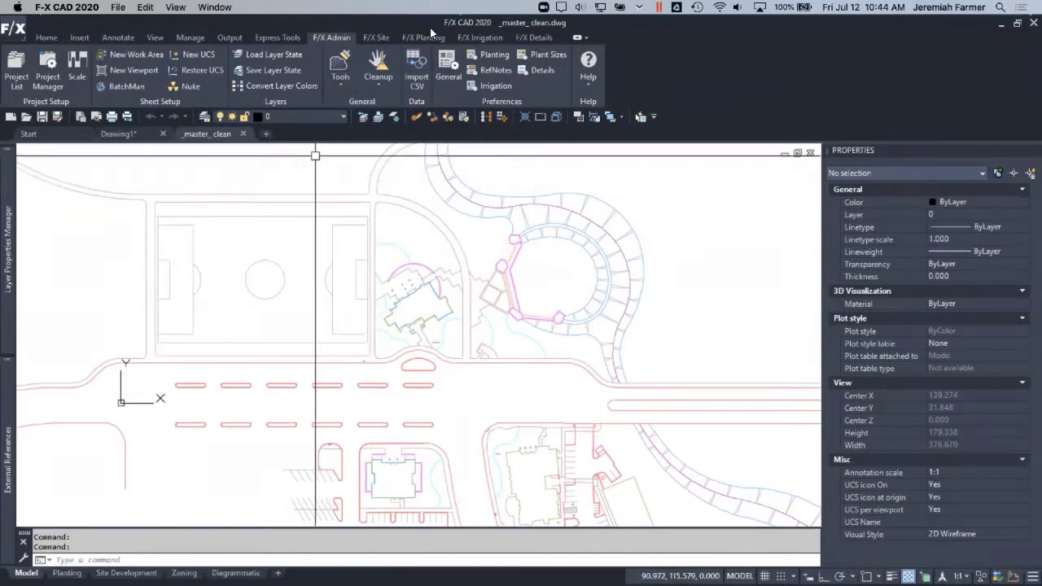
Examine the site, planting, irrigation, details, drafting and administration toolsets, including the list of general F/X Admin tools
left_click(377, 38)
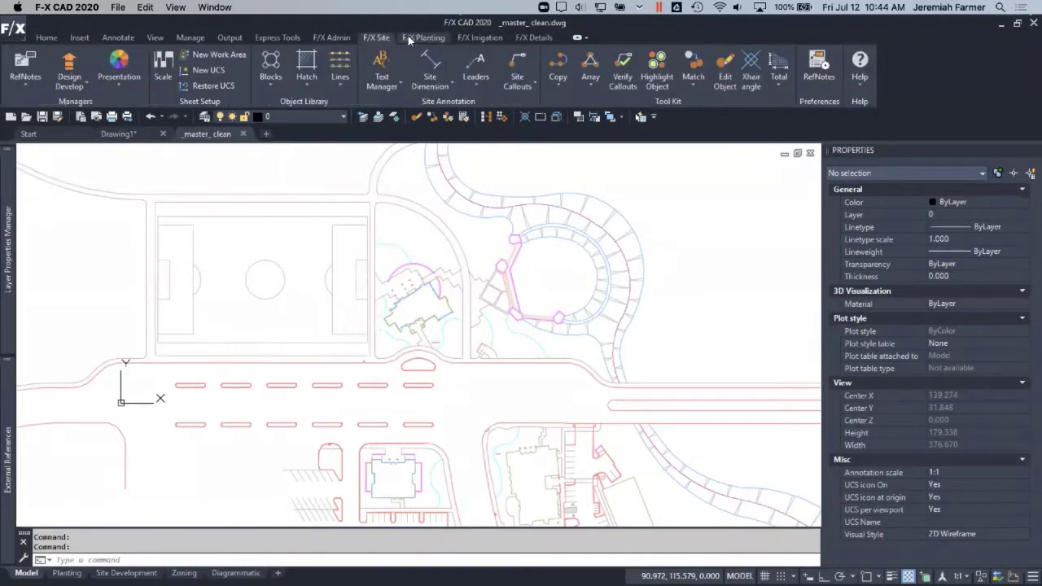
left_click(407, 36)
left_click(491, 39)
left_click(530, 37)
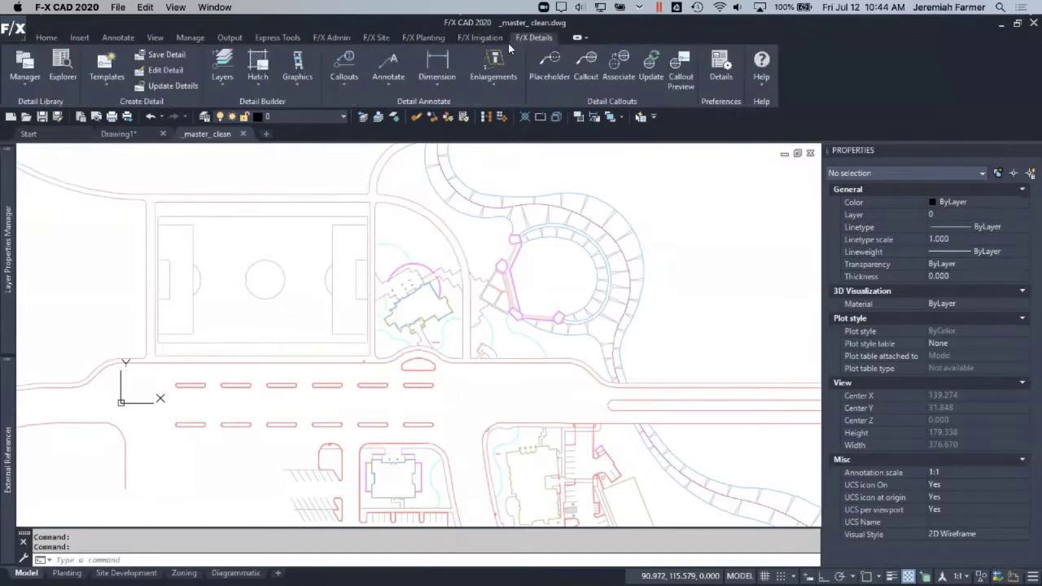
left_click(46, 38)
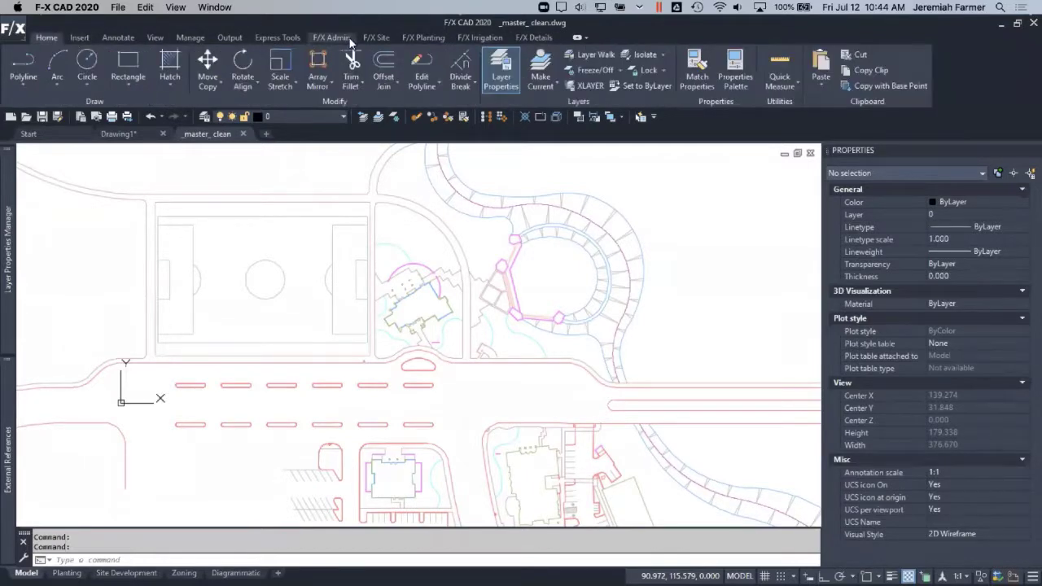
left_click(349, 37)
left_click(371, 37)
left_click(423, 38)
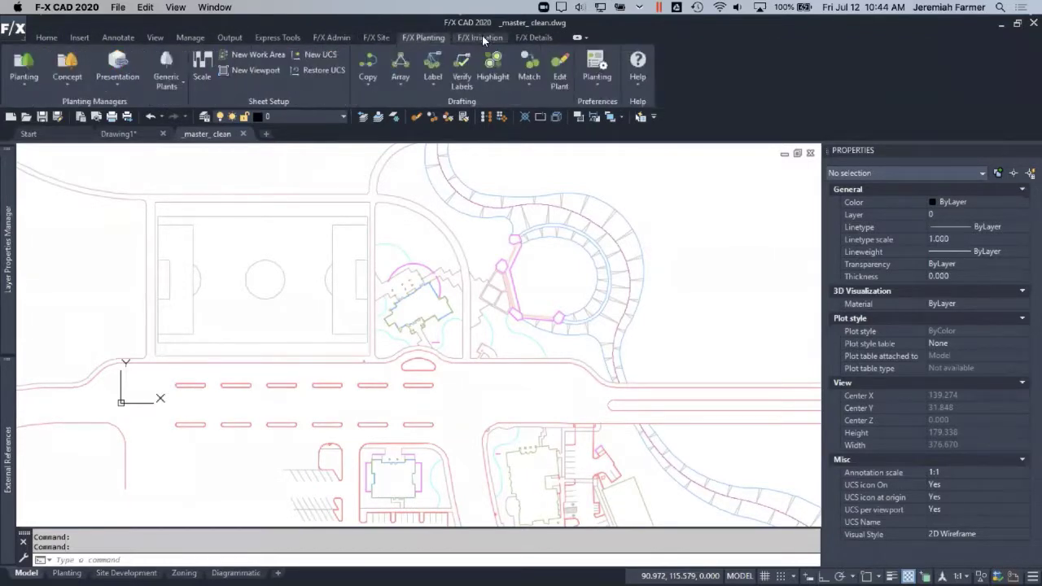
left_click(481, 37)
left_click(331, 38)
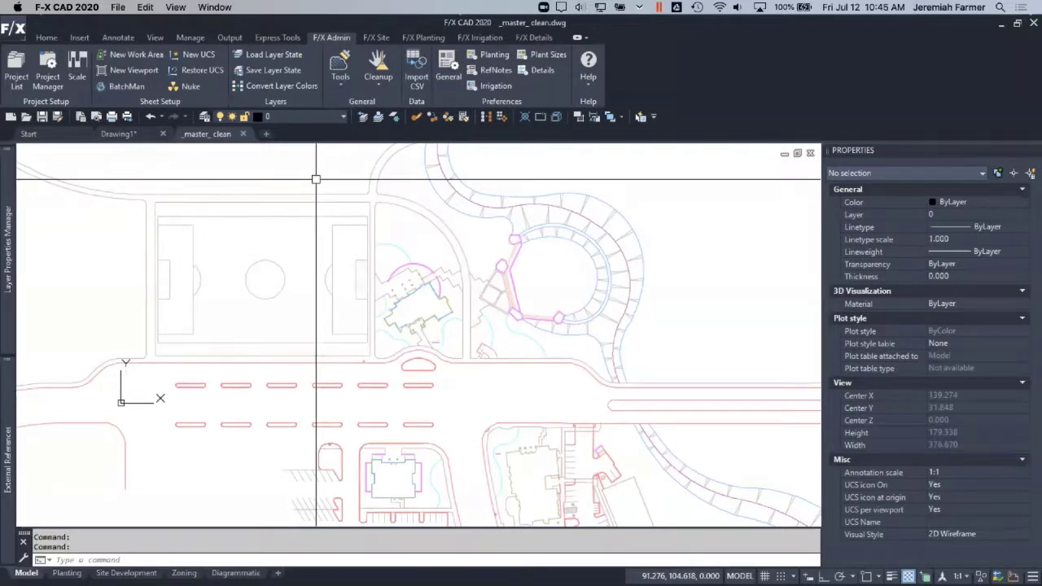
left_click(339, 84)
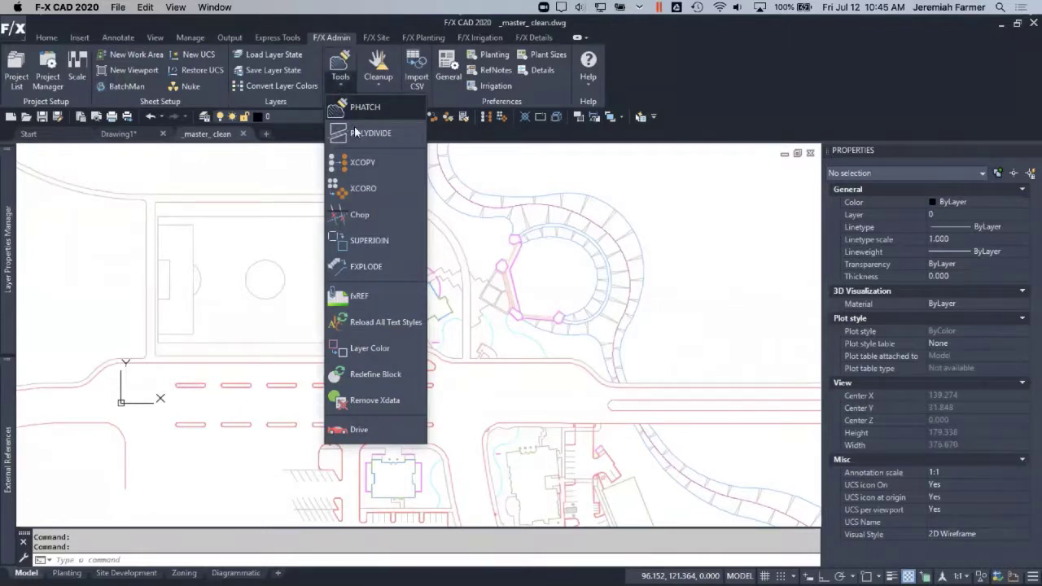
left_click(468, 398)
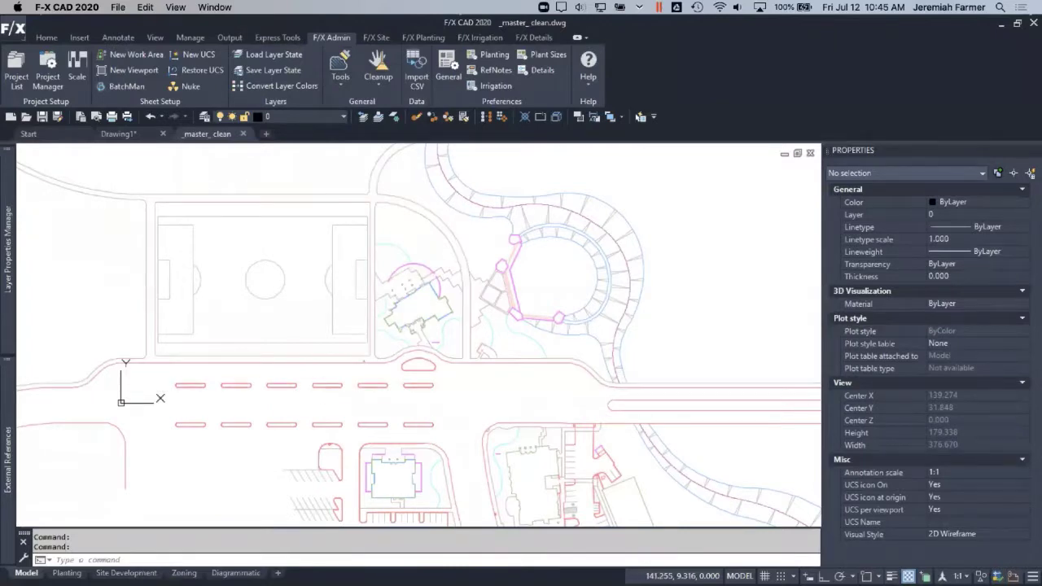
Open the 9010M-CPNM external reference as its own drawing from the _master_clean plan
left_click(422, 385)
right_click(423, 385)
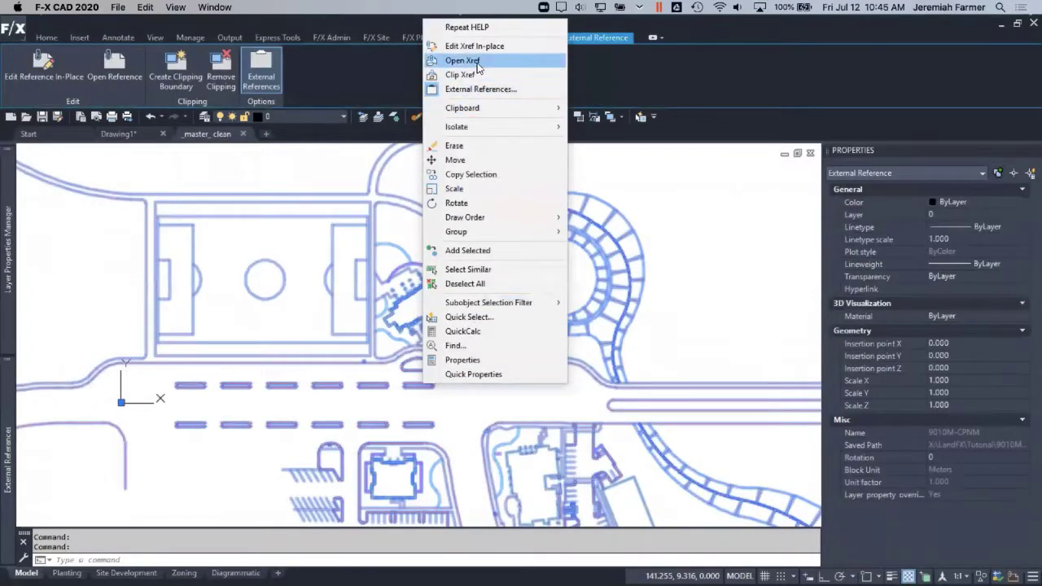
left_click(475, 63)
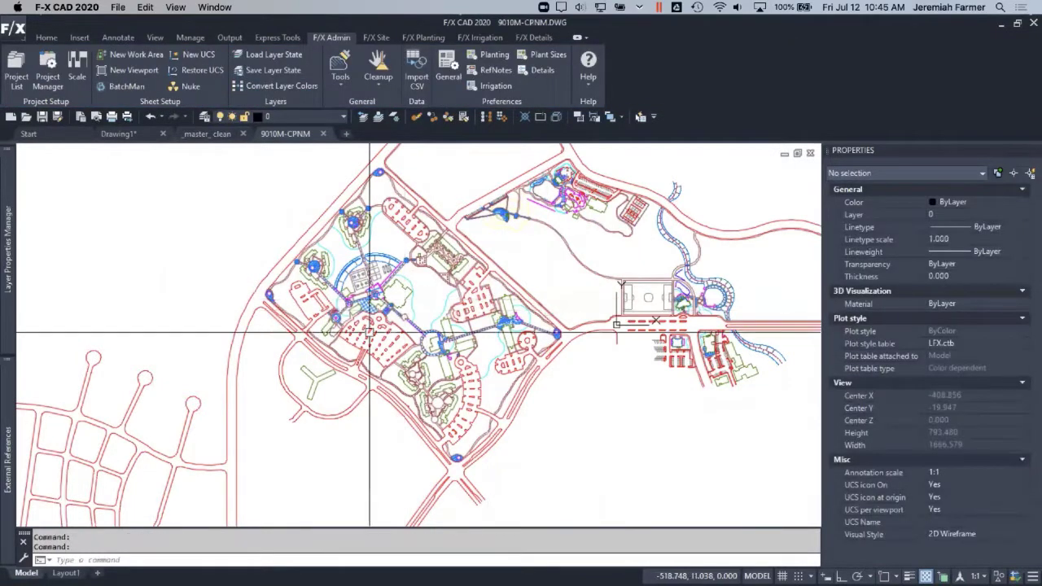
Select several separate curb lines on the parking islands and lot edge to inspect their object types, and clear the selection
scroll(387, 337, "up", 10)
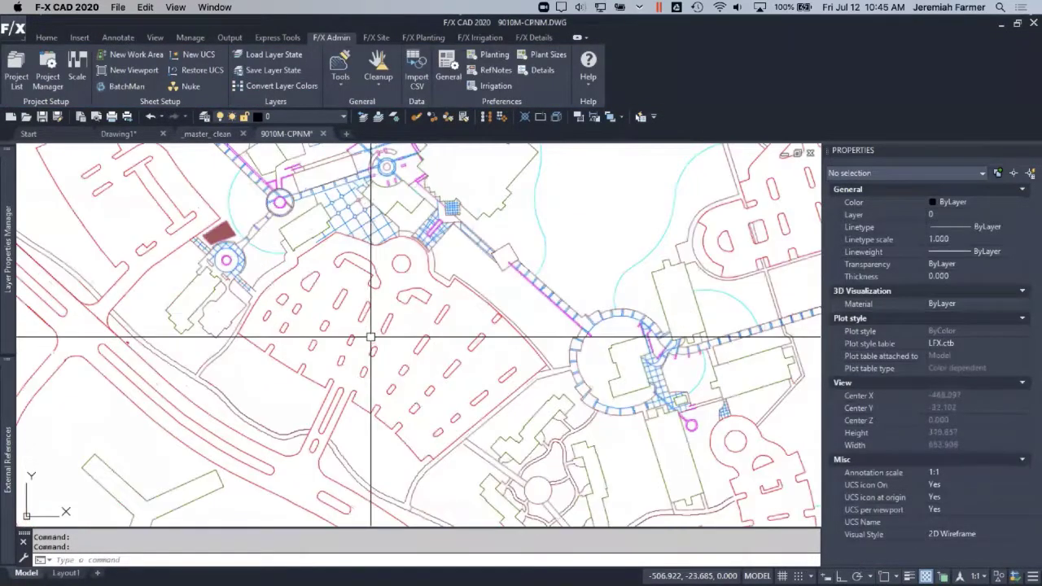
mouse_move(372, 336)
middle_mouse_down()
mouse_move(399, 204)
mouse_move(419, 317)
middle_mouse_up()
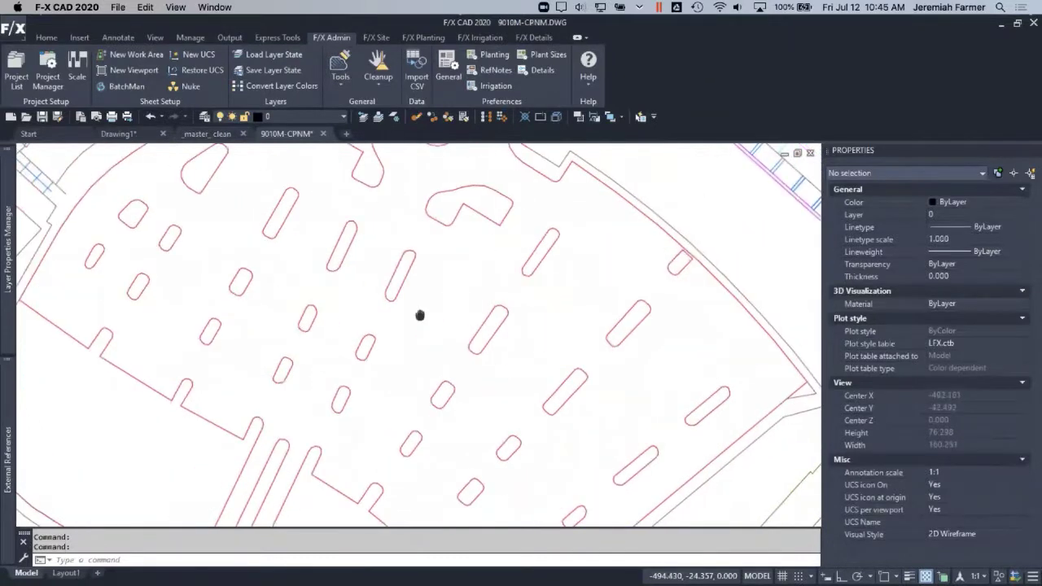
left_click(411, 275)
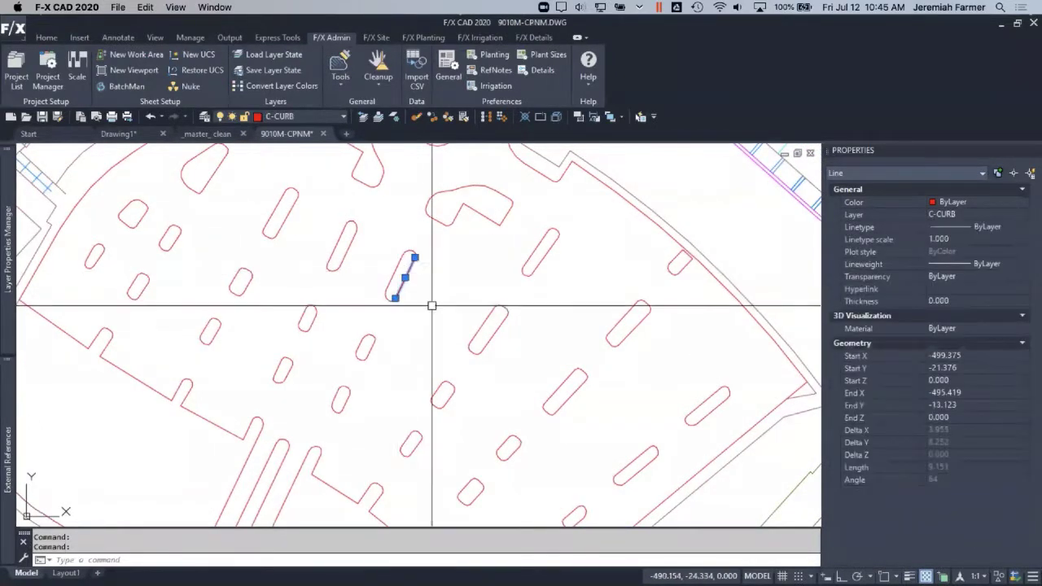
left_click(390, 281)
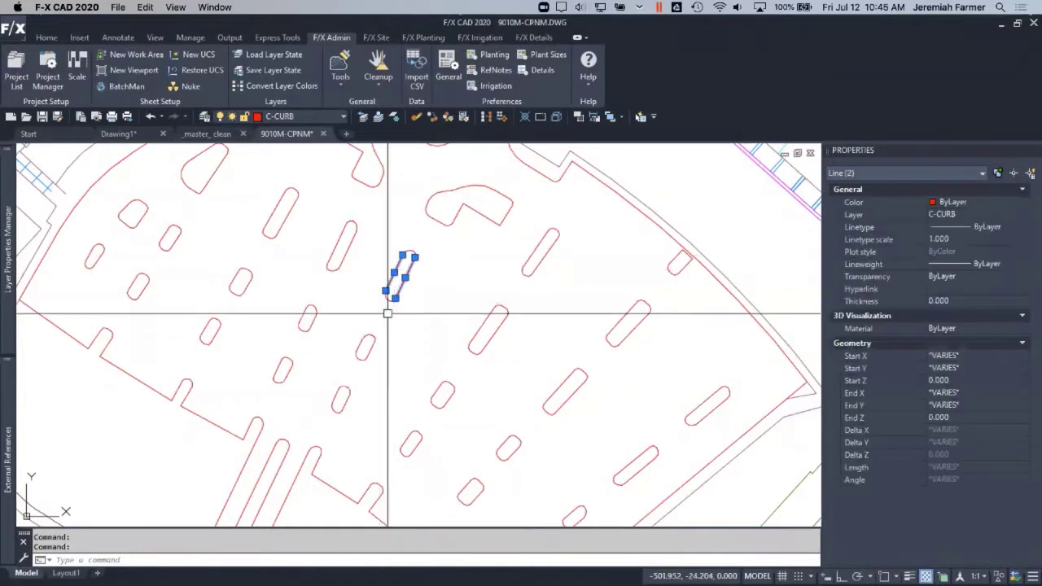
left_click(480, 322)
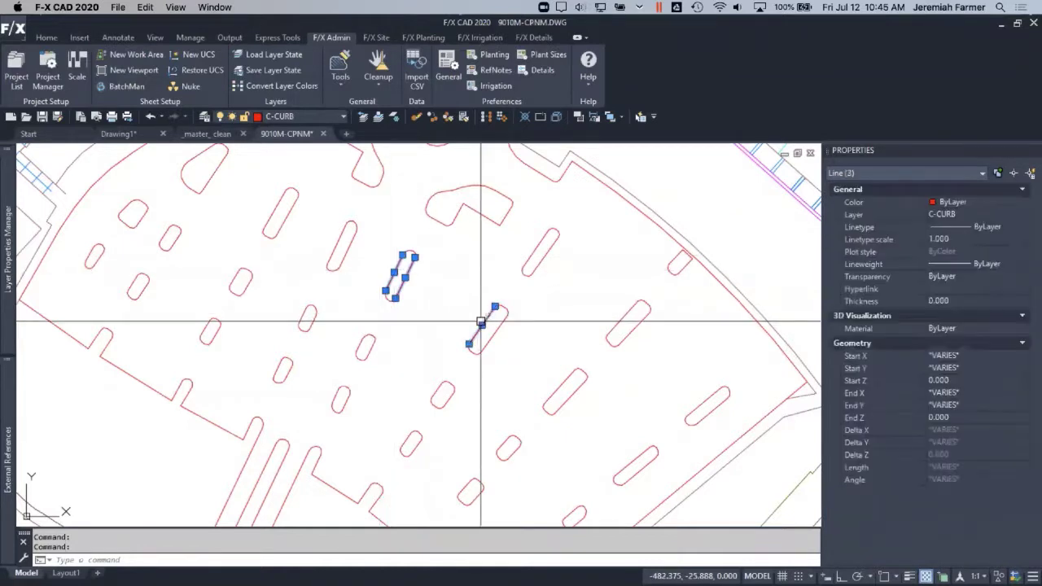
left_click(549, 249)
left_click(472, 210)
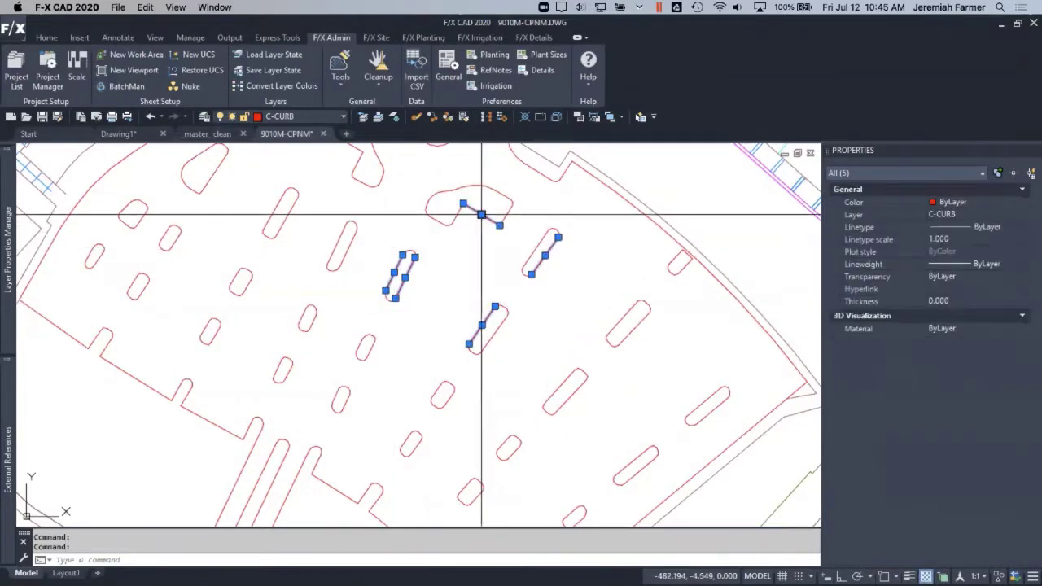
left_click(206, 420)
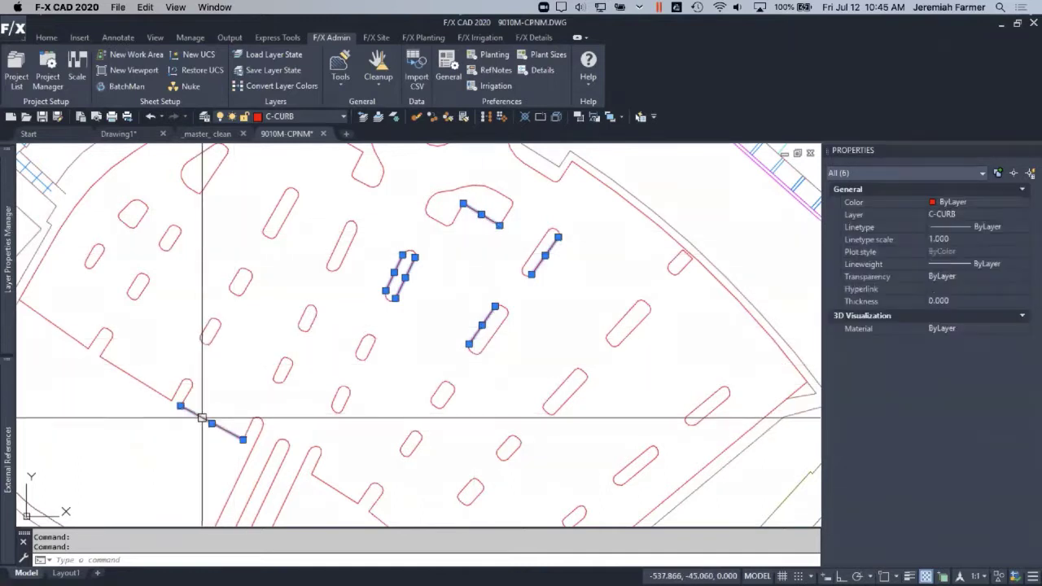
key("Delete")
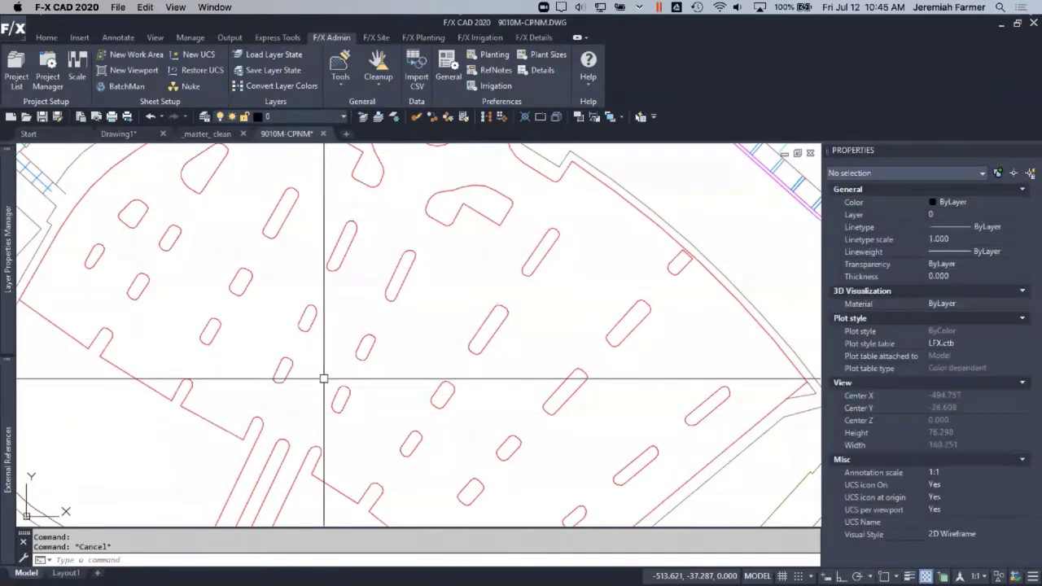
Start a multiple-object PEDIT on the curb linework of a few parking islands and convert the lines and arcs to polylines
type("pedit")
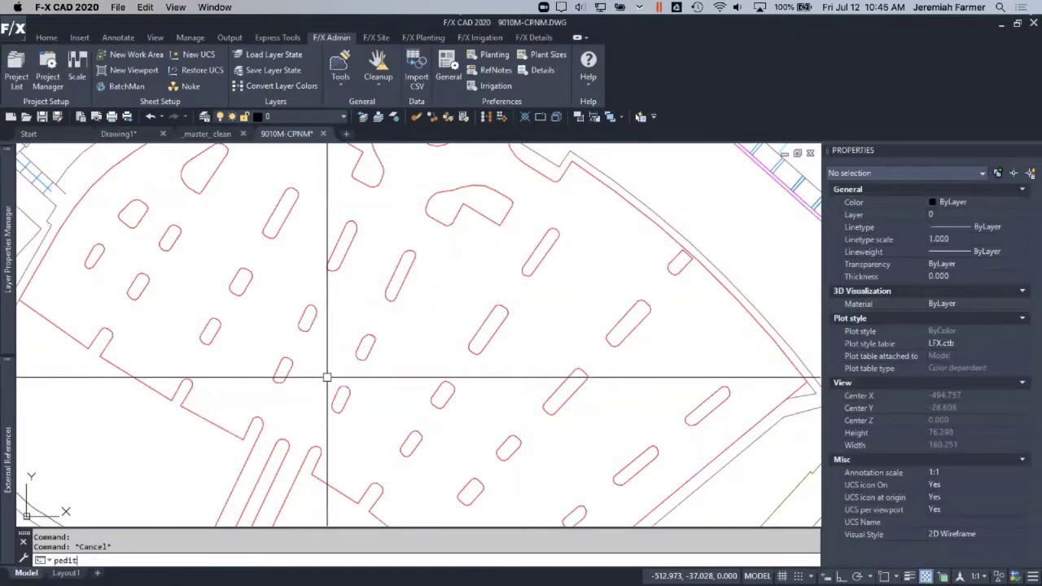
key("Return")
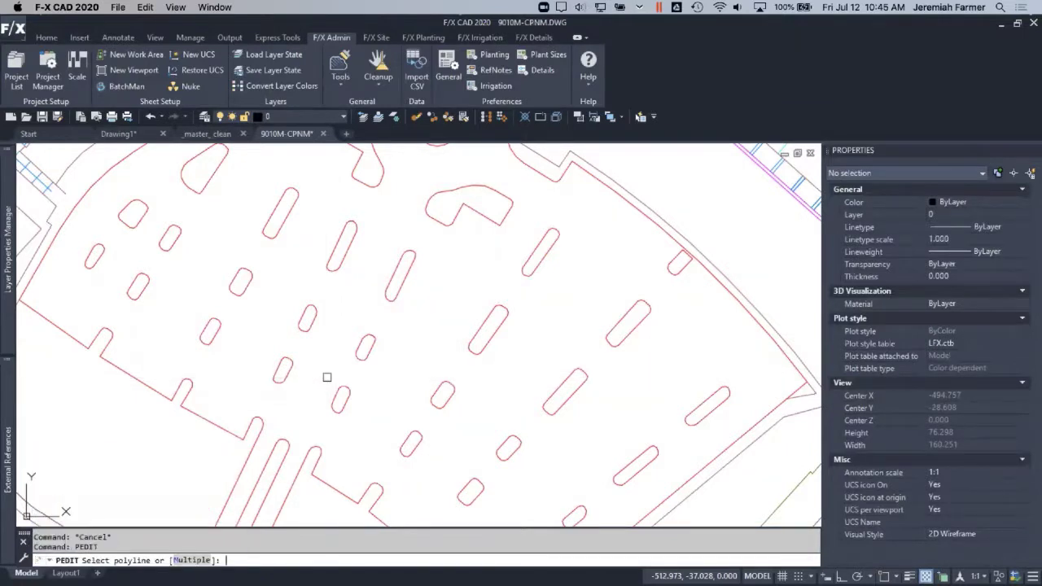
type("m")
key("Return")
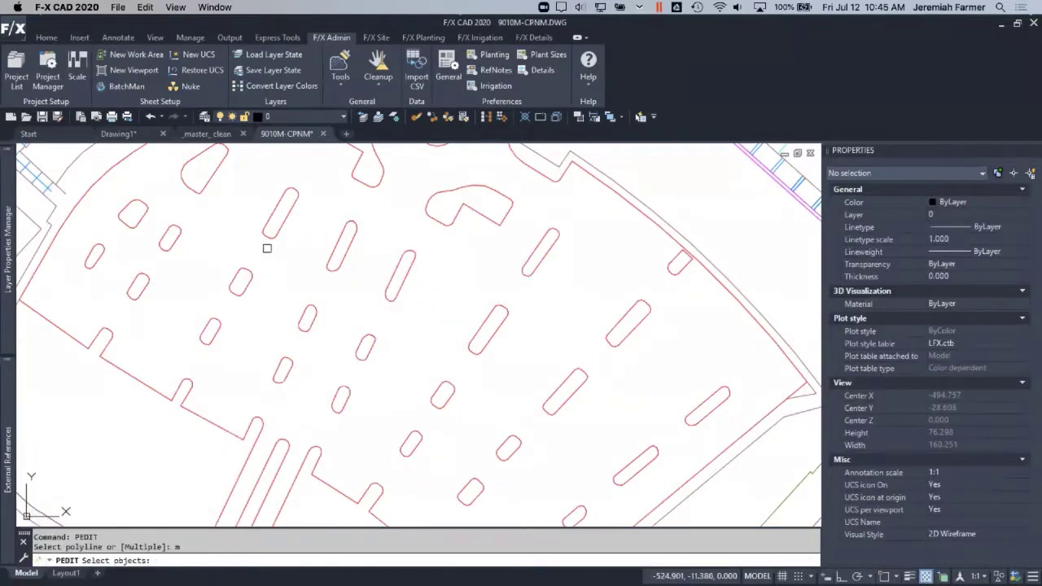
left_click(242, 170)
left_click(391, 326)
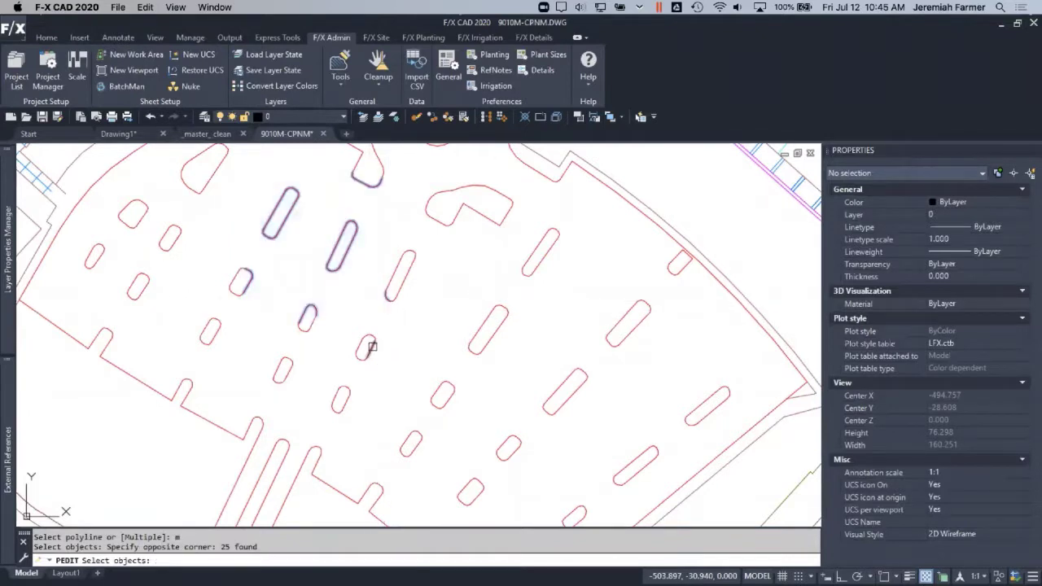
key("Return")
type("y")
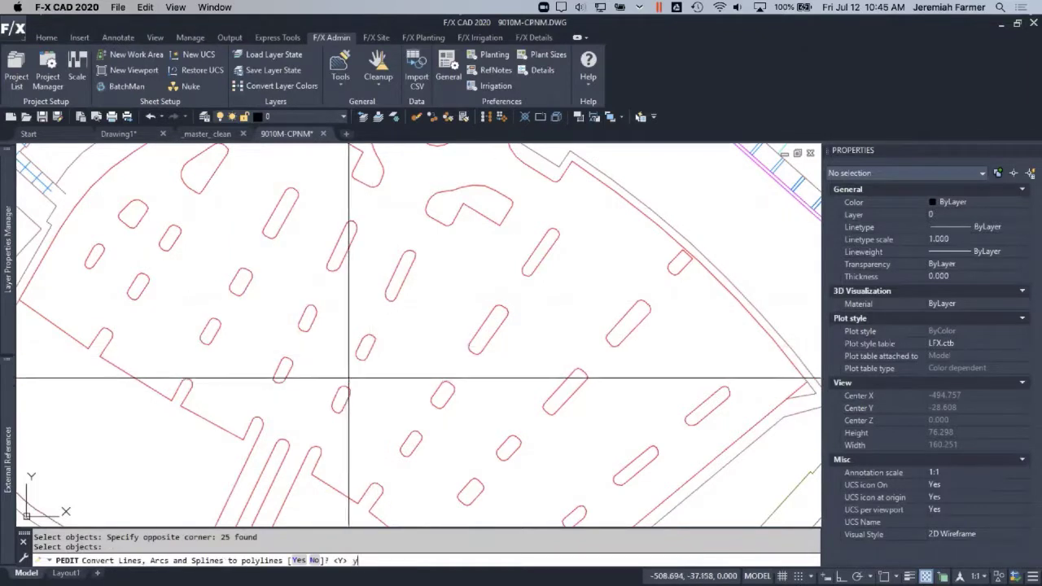
key("Return")
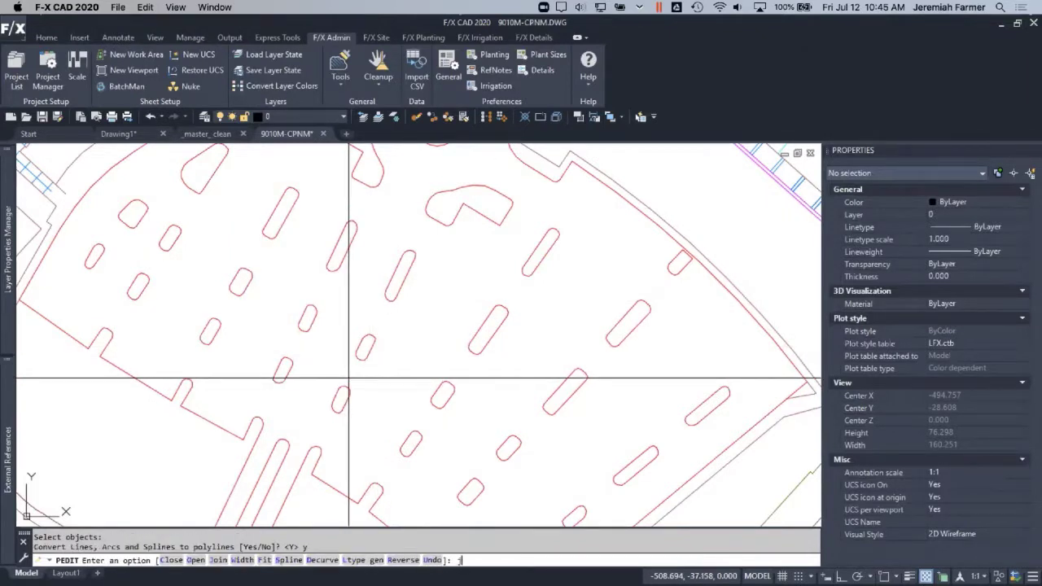
Join the converted curb segments with a fuzz distance of 0.000, and select one elongated island to check its object type
type("j")
key("Return")
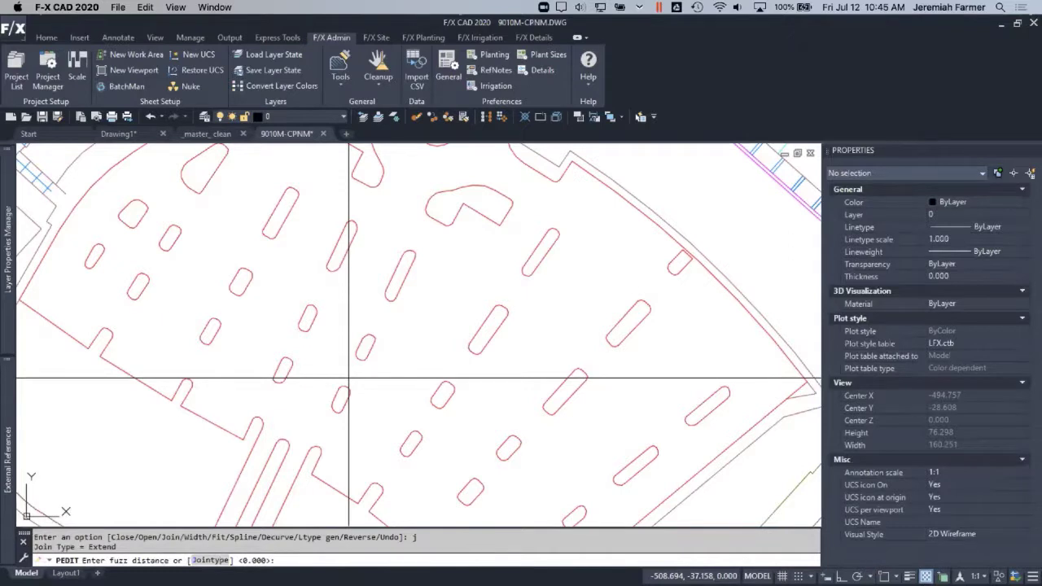
key("Return")
key("Return")
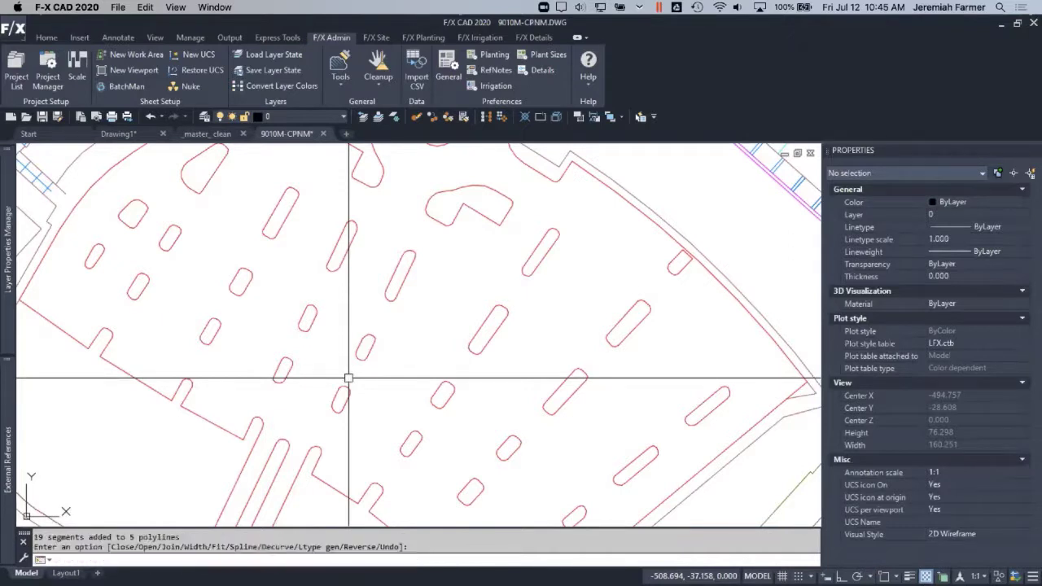
left_click(286, 221)
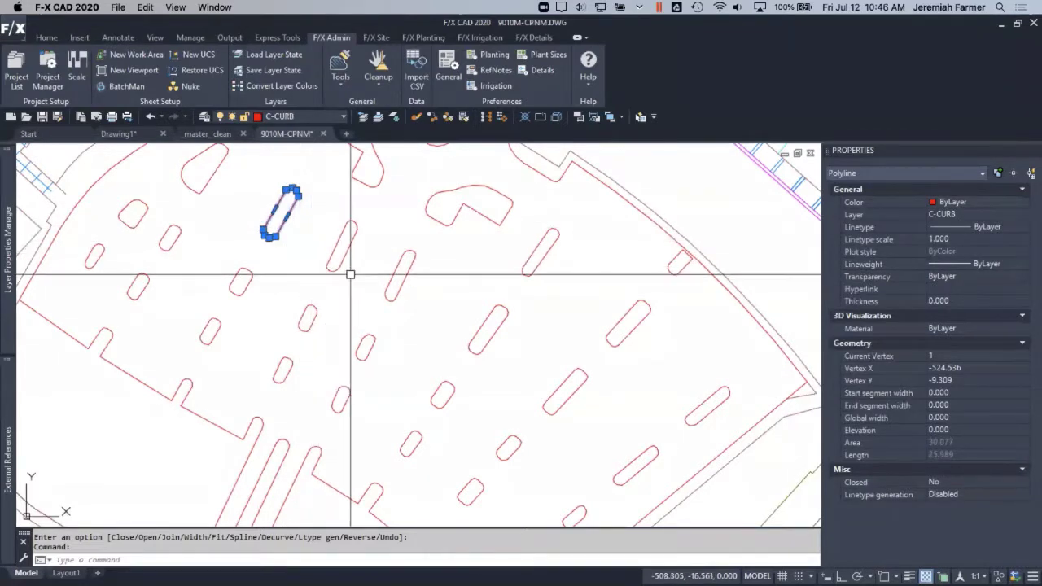
key("Escape")
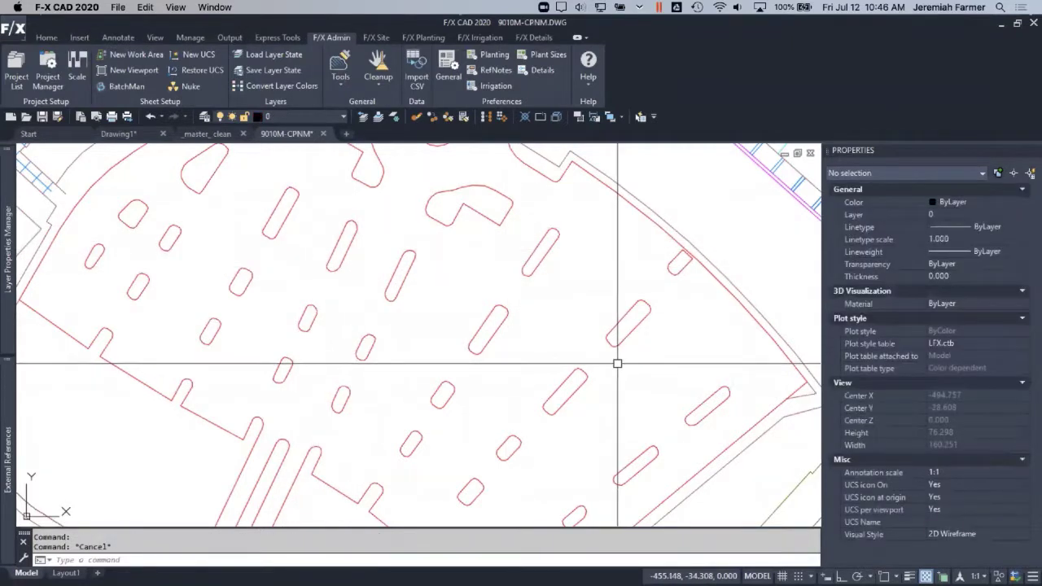
Run SUPERJOIN on the curb linework by picking a segment of an elongated parking island
left_click(346, 85)
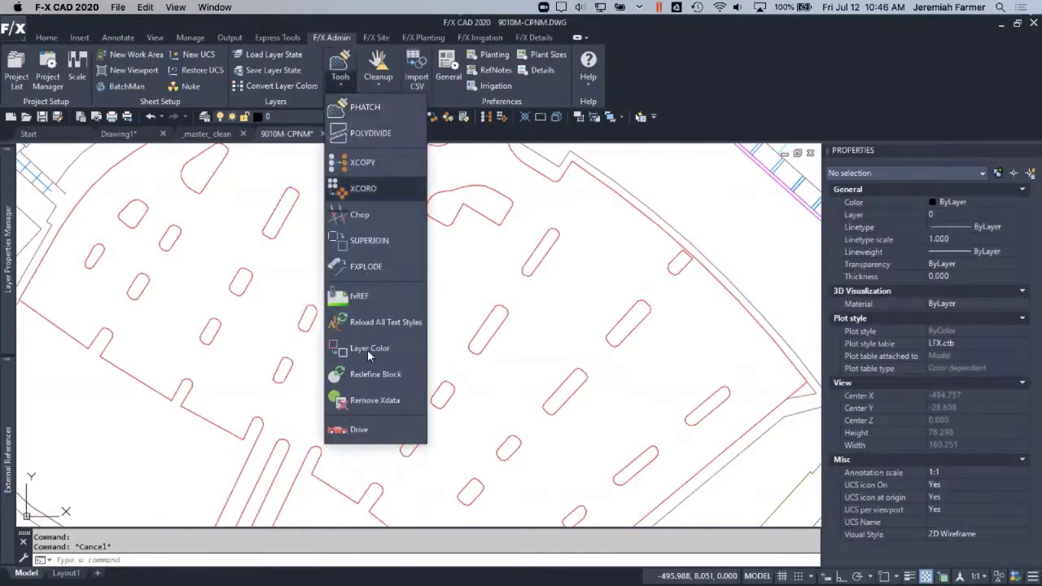
left_click(371, 241)
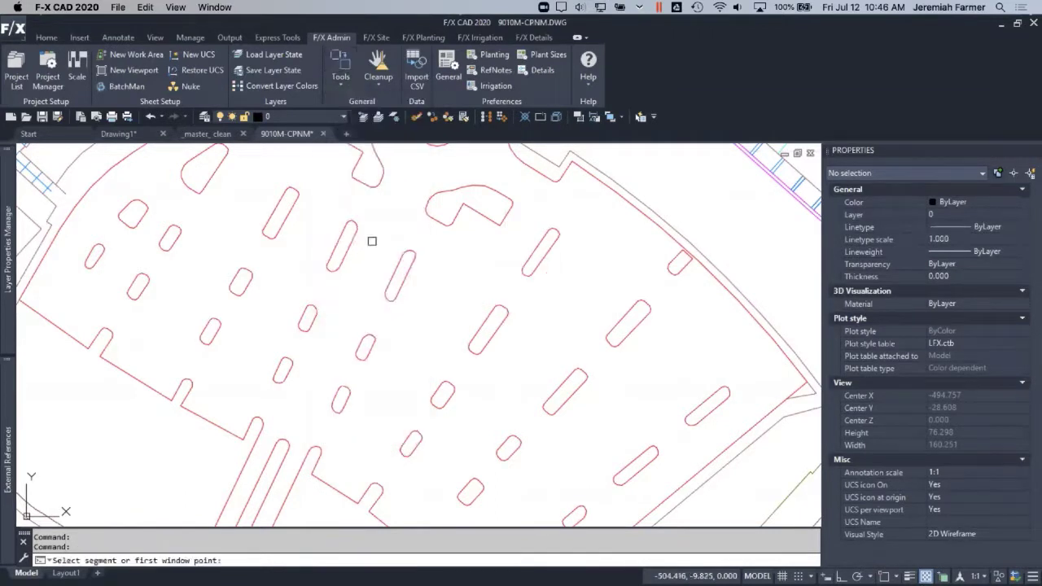
left_click(582, 386)
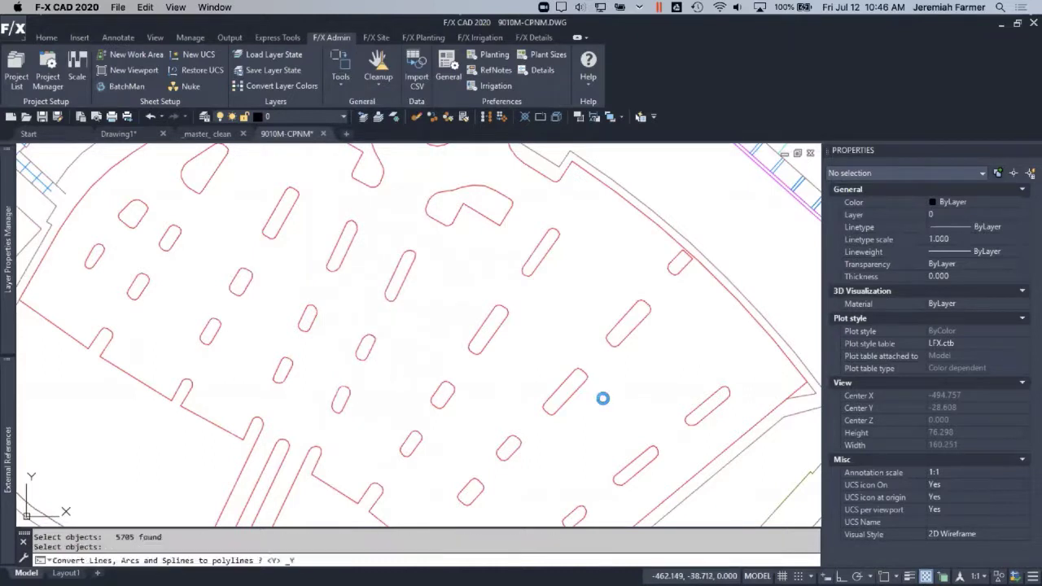
Select several parking islands and the lot edge to inspect the extent of their polylines, and clear the selection
left_click(577, 397)
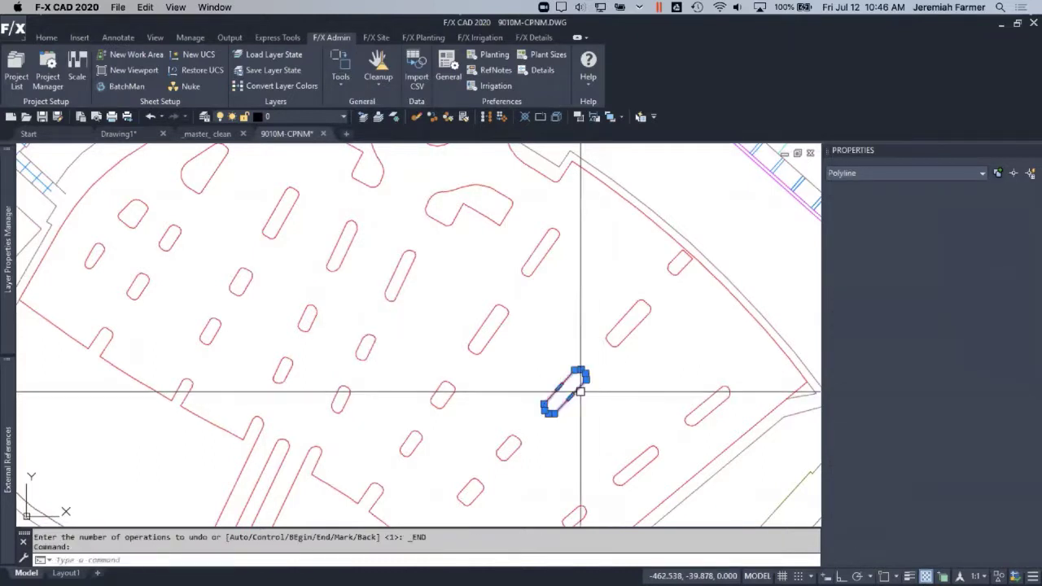
left_click(633, 326)
left_click(697, 409)
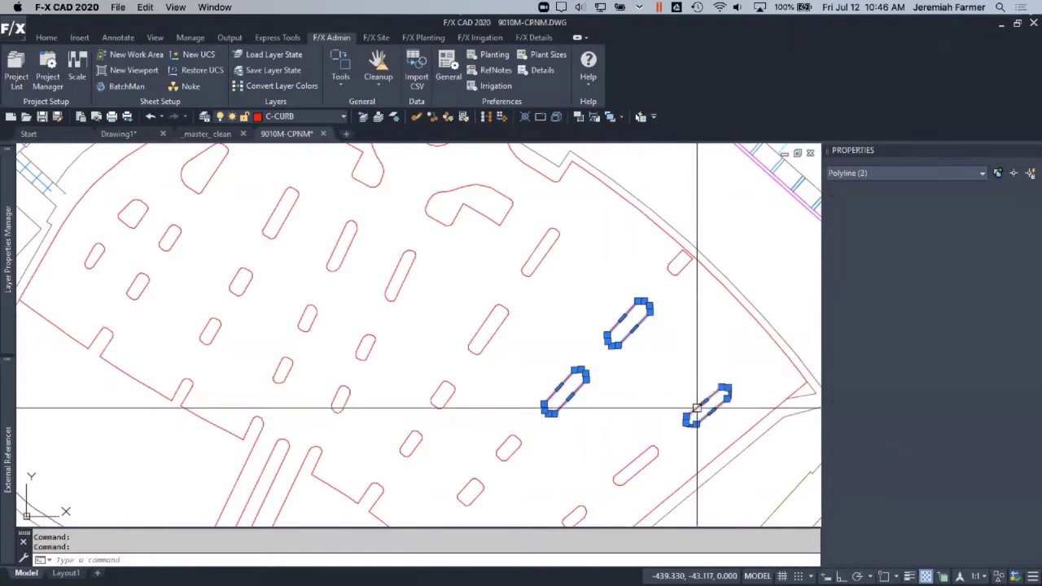
left_click(335, 488)
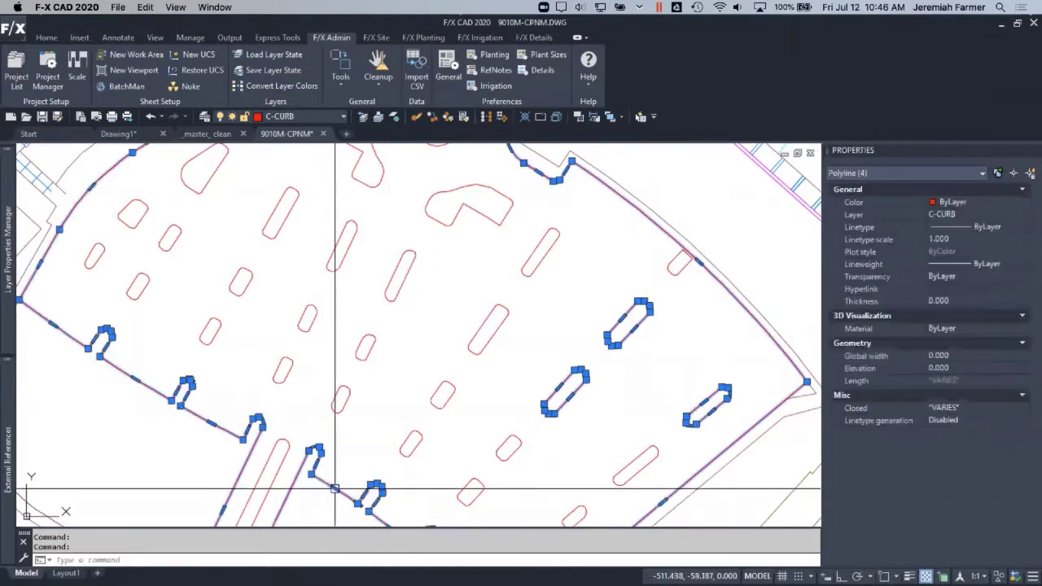
left_click(284, 371)
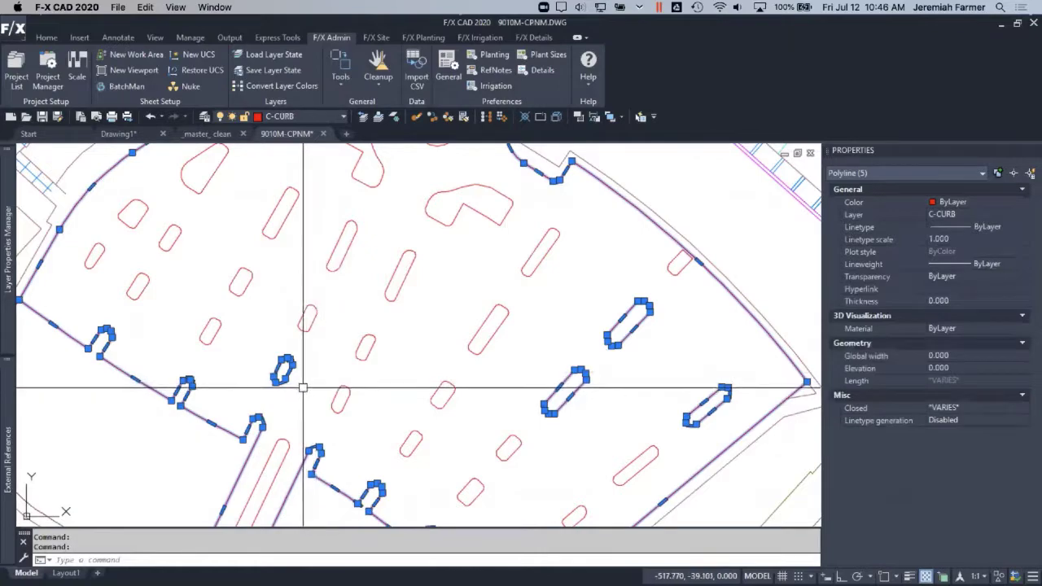
scroll(303, 388, "down", 6)
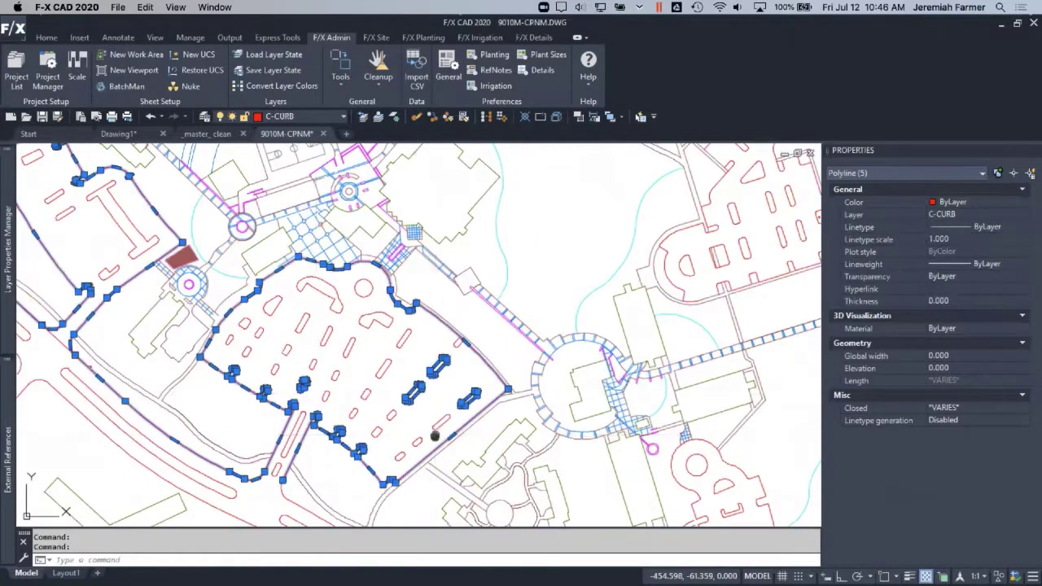
middle_click_drag(435, 435, 339, 372)
key("Escape")
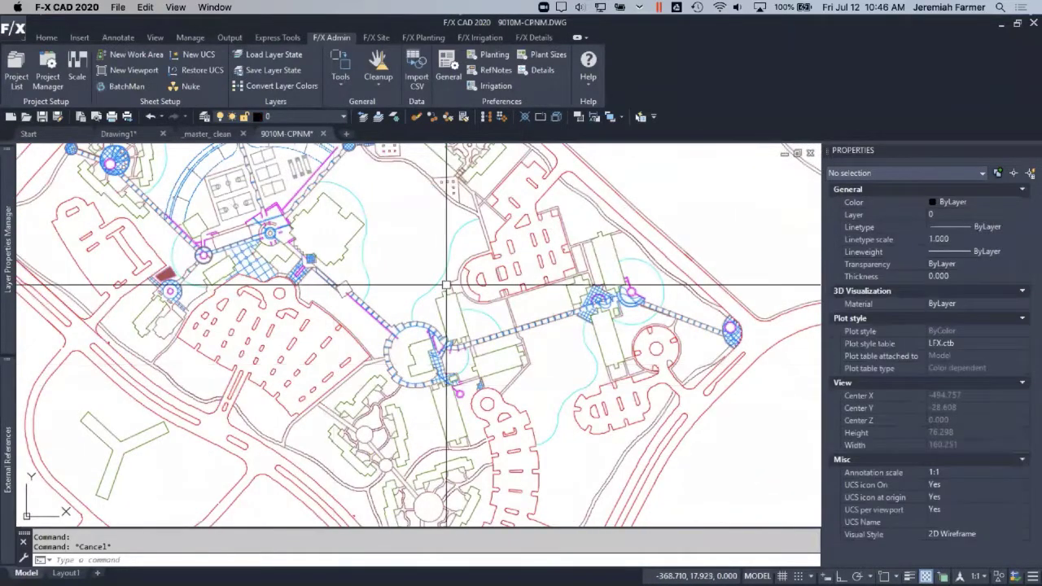
Run SUPERJOIN on the C-PAVE linework by picking the curved path segment between the sports field and the round plaza
scroll(446, 286, "down", 10)
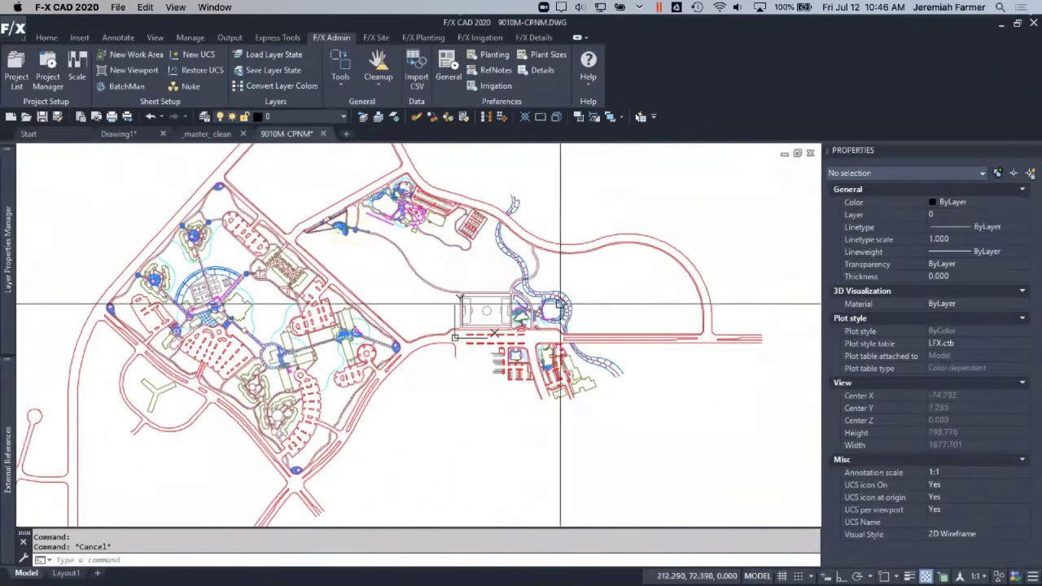
scroll(560, 305, "up", 7)
left_click(367, 247)
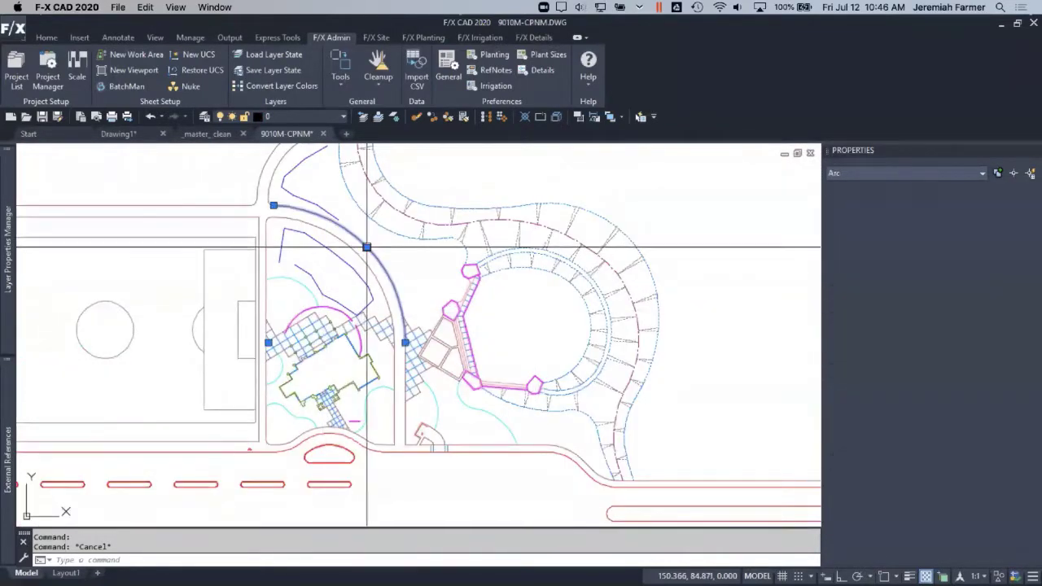
key("Escape")
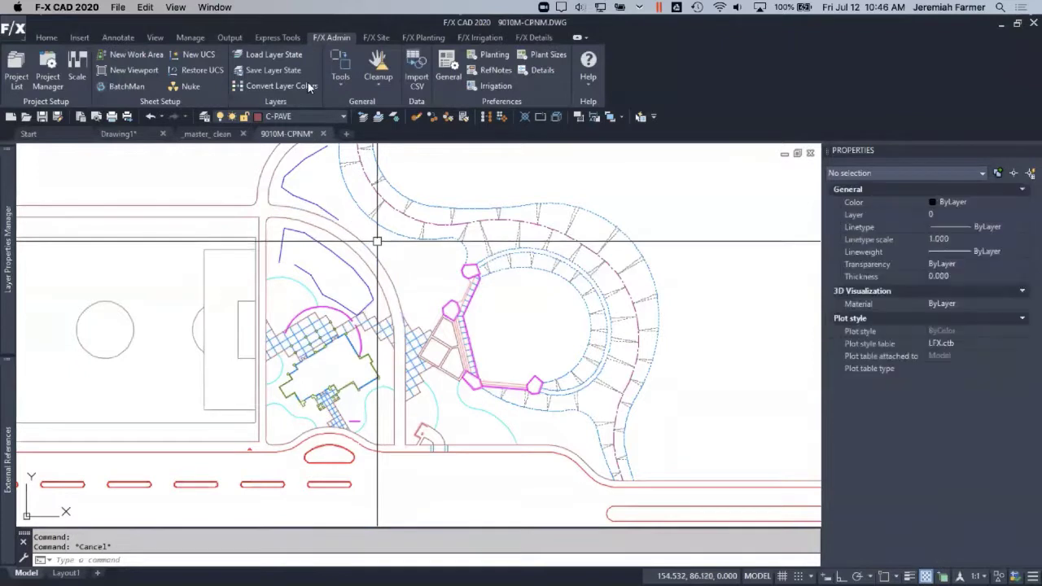
left_click(309, 87)
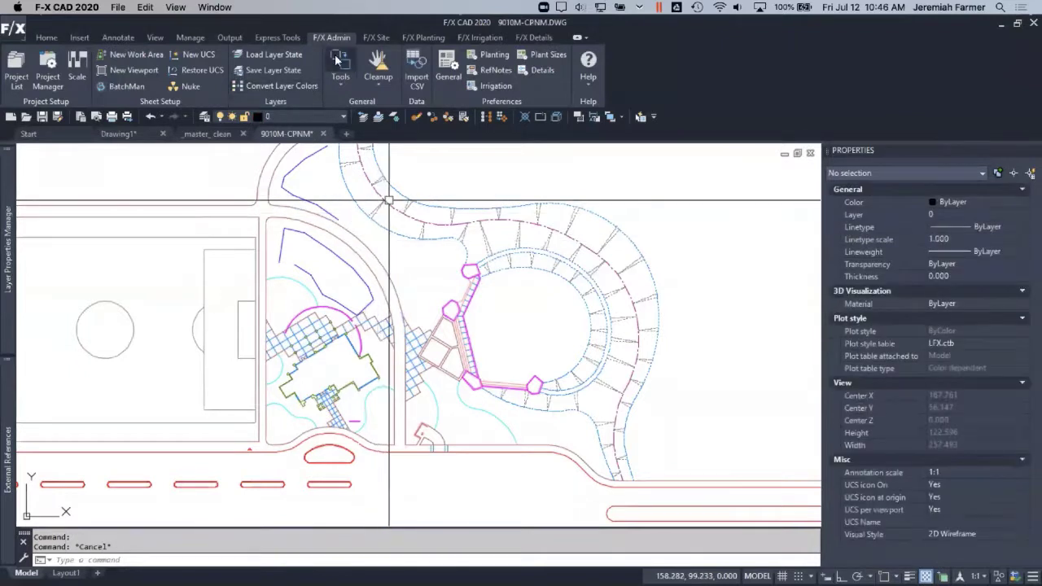
left_click(354, 238)
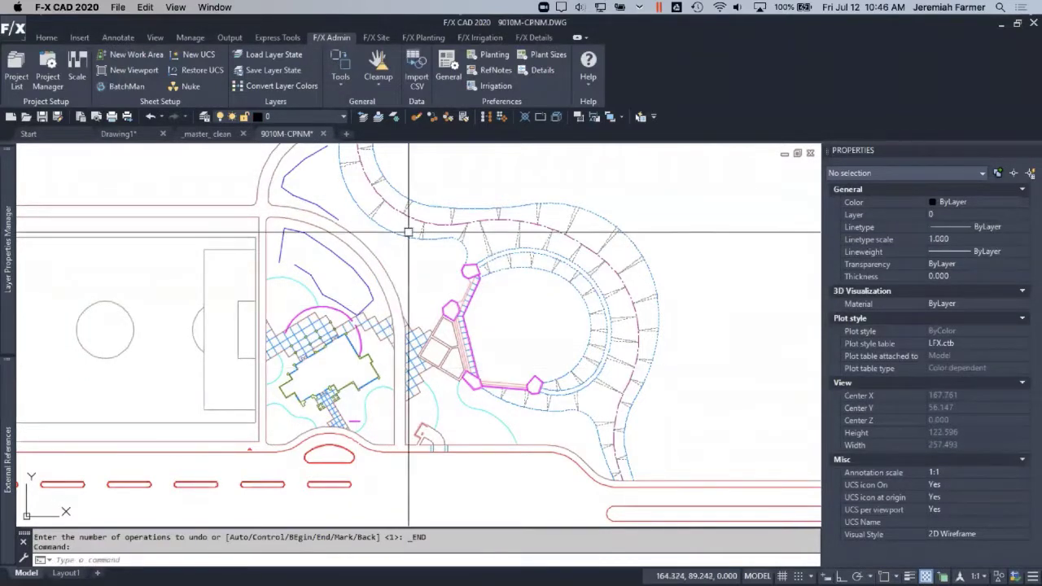
Select the curved path edge beside the building to inspect its polyline, clear the selection, and examine the pavement at the path's end
left_click(404, 326)
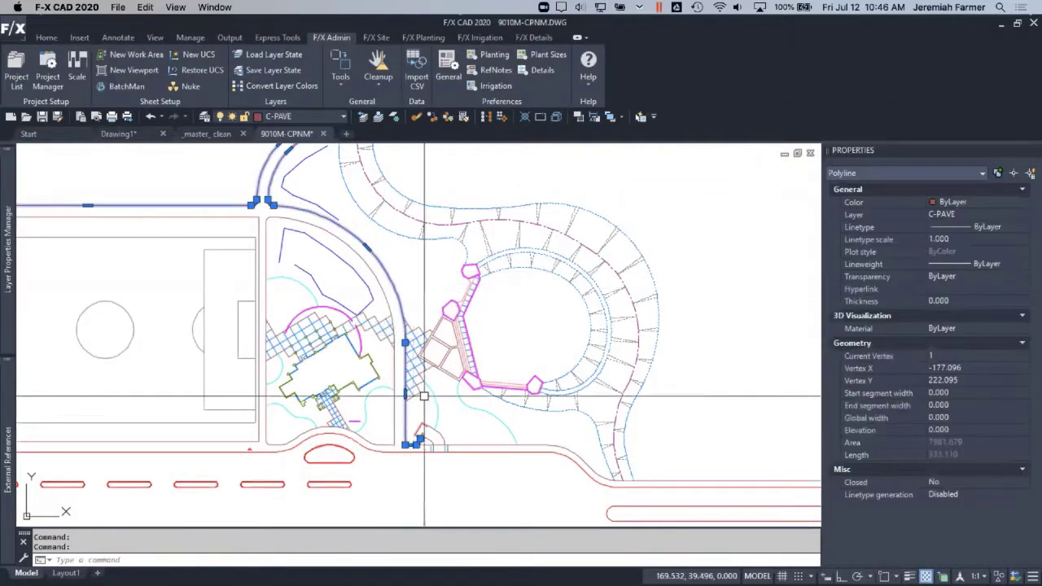
scroll(427, 427, "up", 4)
key("Escape")
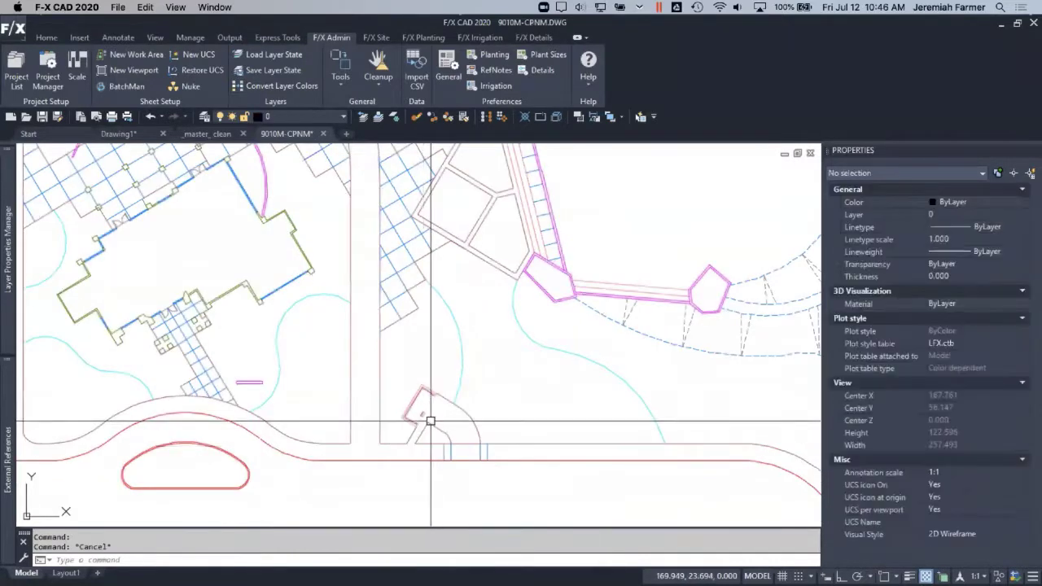
scroll(431, 421, "down", 4)
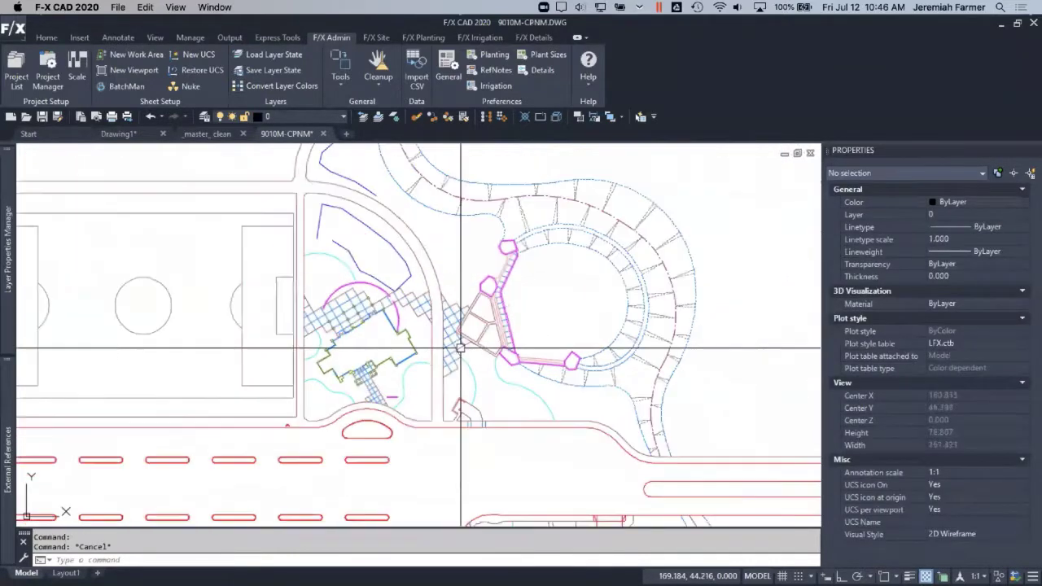
Close the 9010M-CPNM drawing with its changes saved, and reload the external reference in the _master_clean plan
left_click(323, 133)
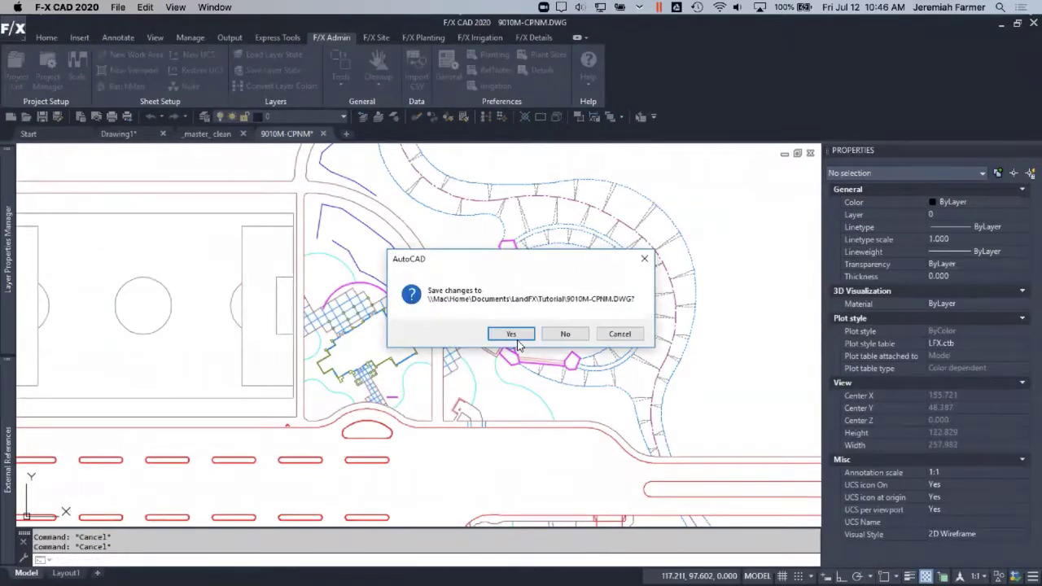
left_click(511, 333)
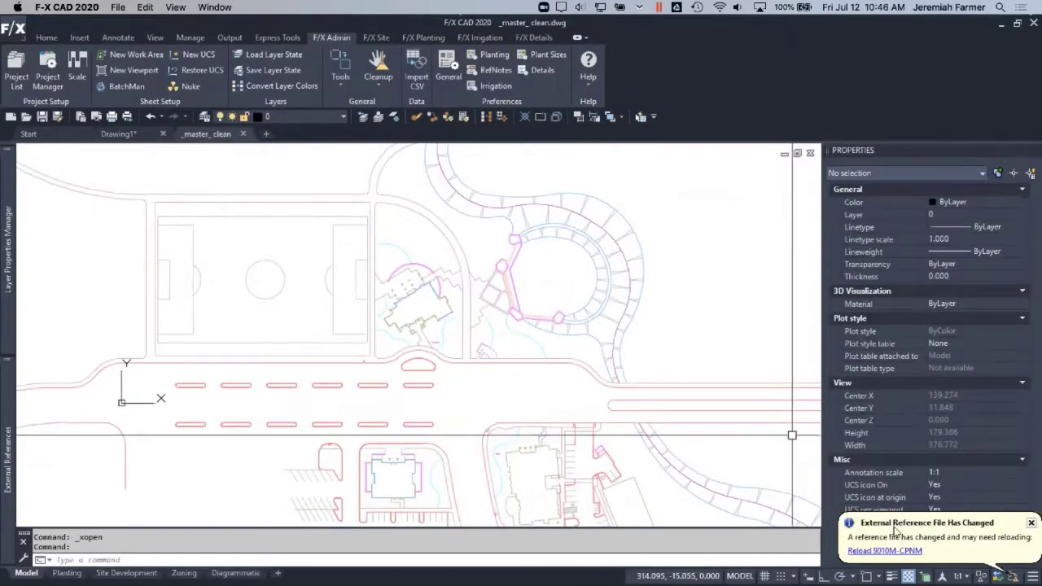
left_click(886, 551)
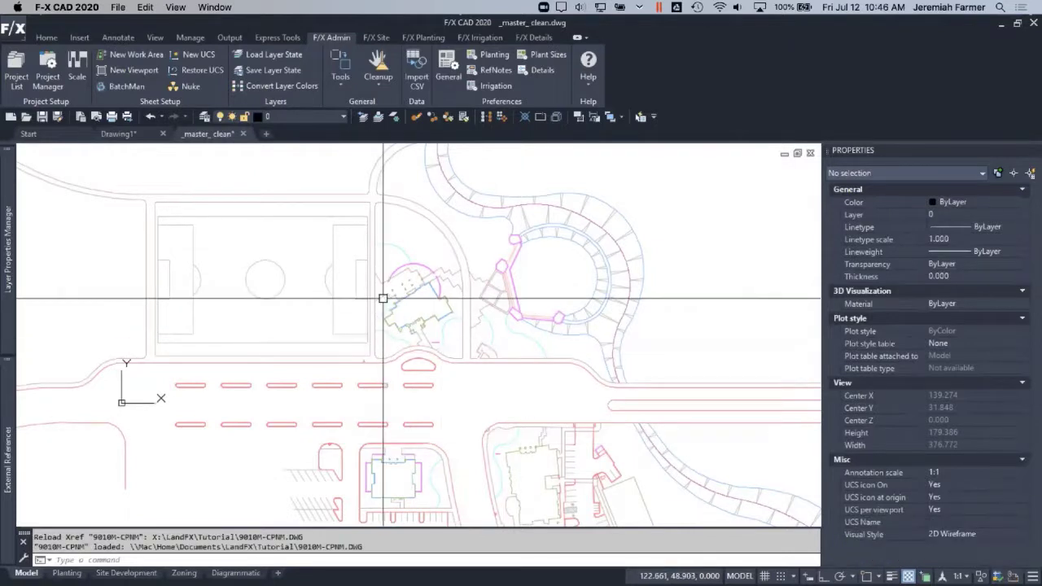
left_click(335, 83)
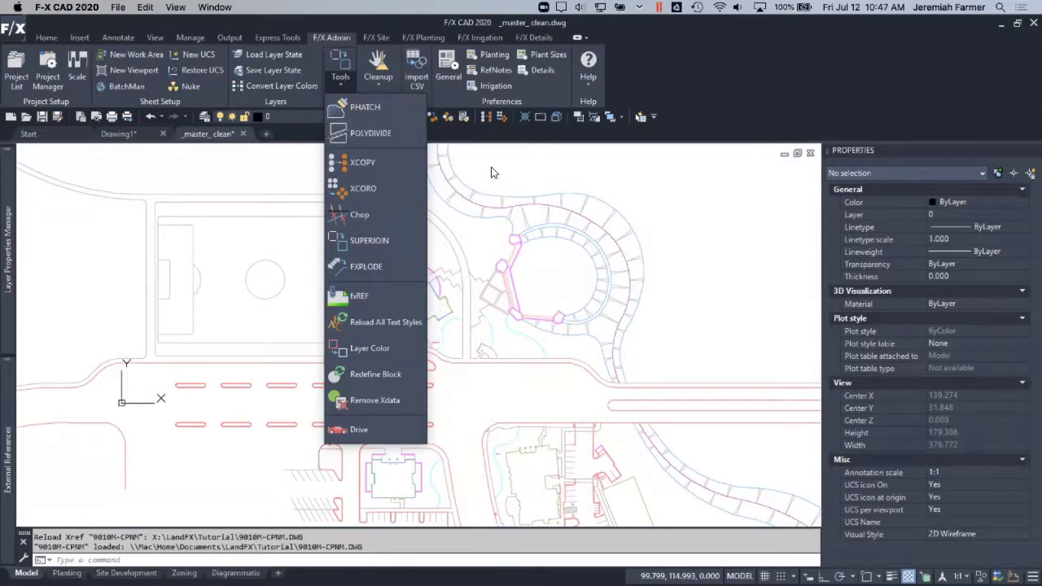
left_click(490, 172)
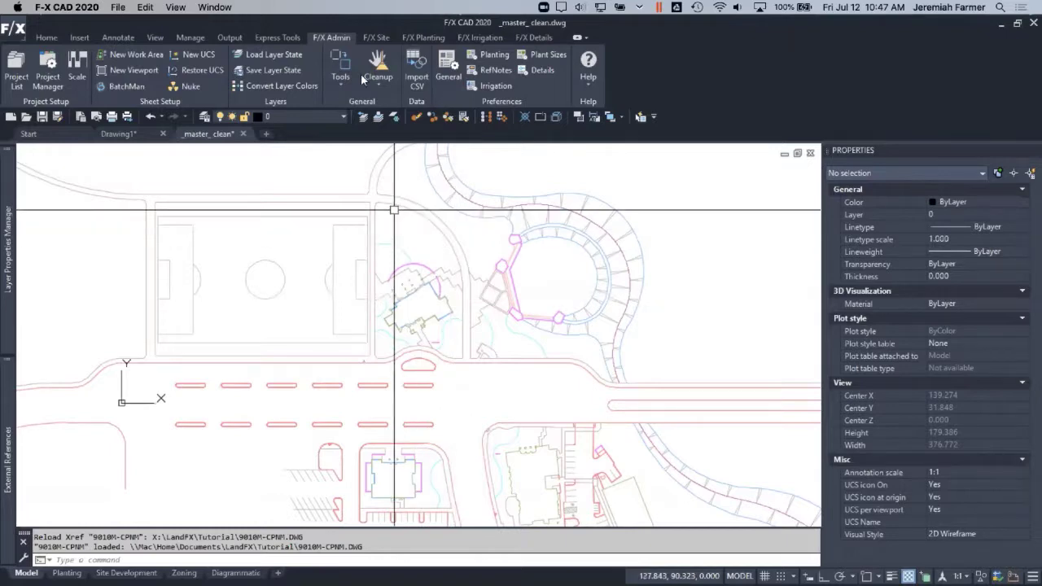
Browse the generic tree symbols in the Simple, Evergreen, Deciduous, Conifer and Palm categories
left_click(425, 41)
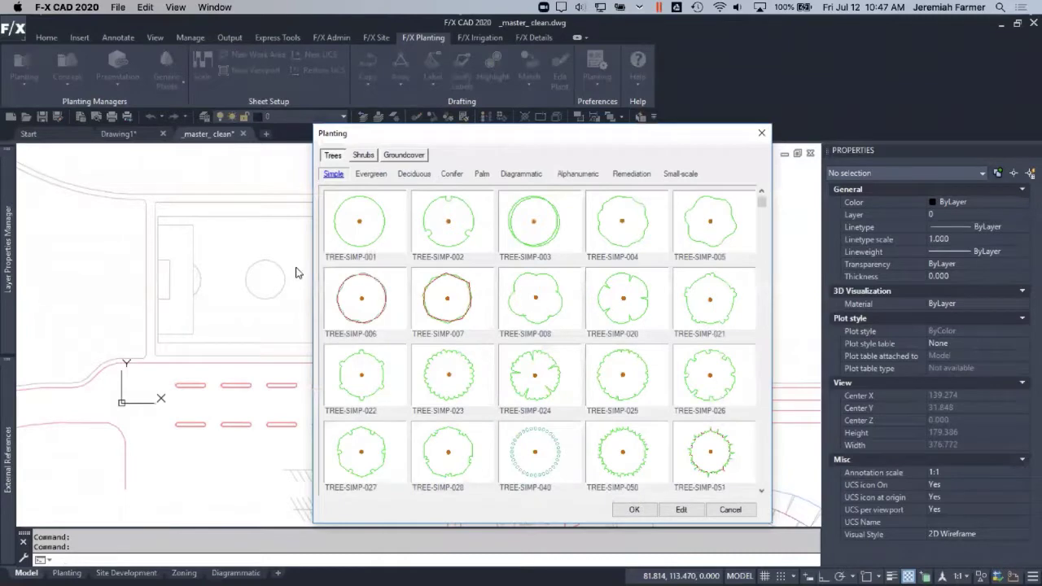
scroll(502, 375, "down", 5)
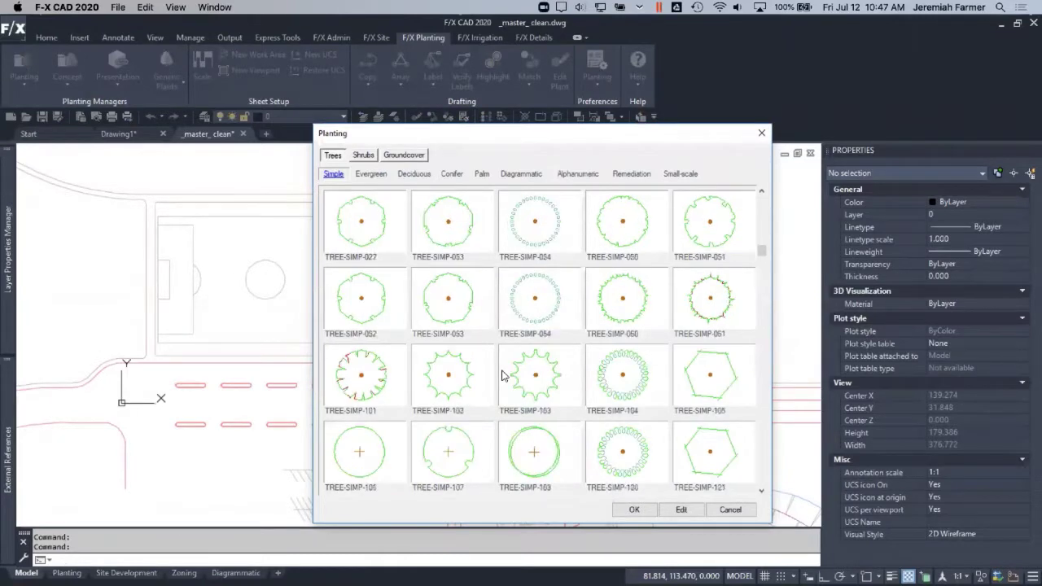
left_click(371, 174)
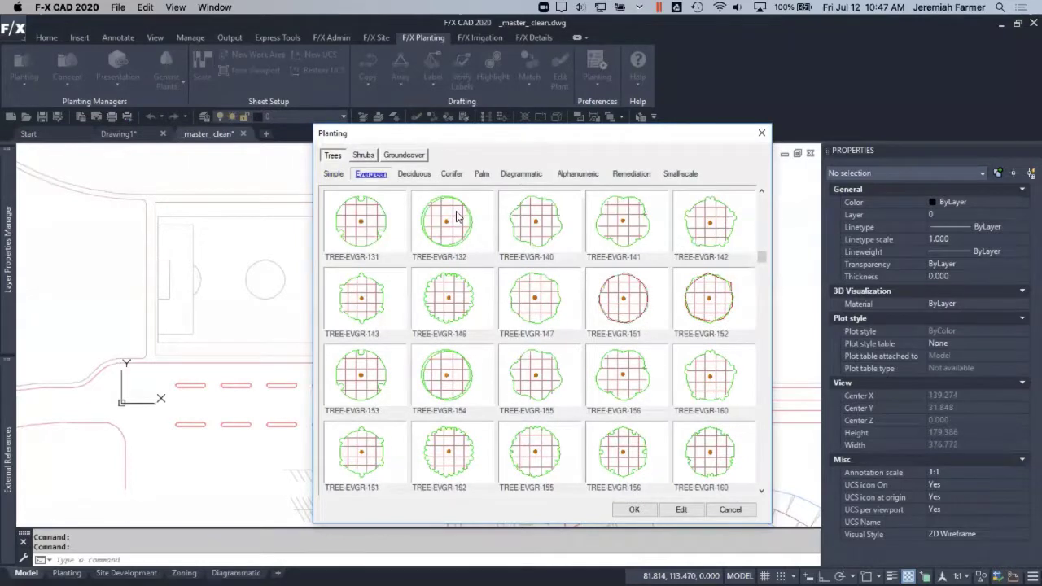
left_click(417, 175)
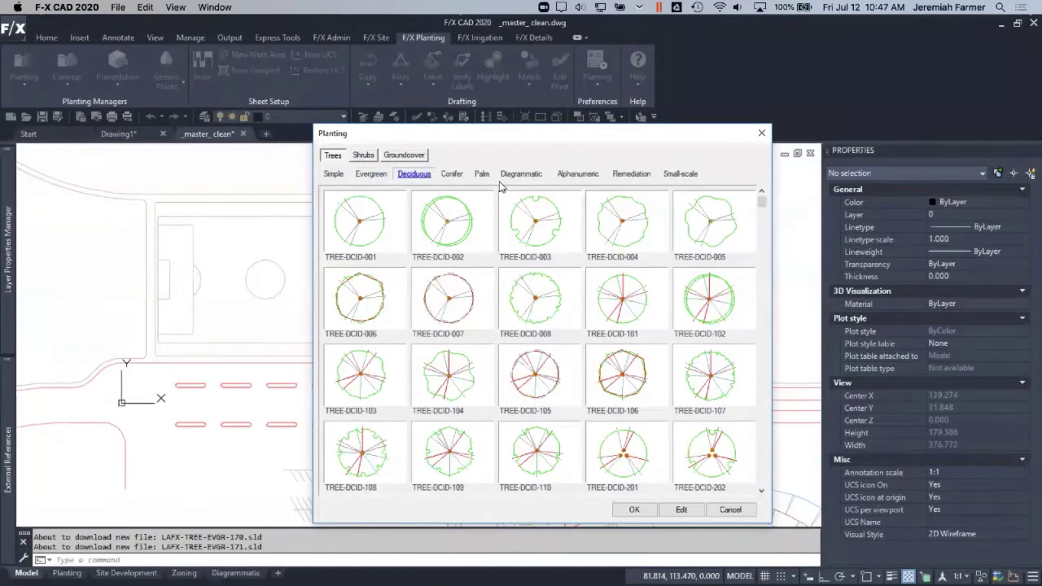
scroll(609, 422, "down", 2)
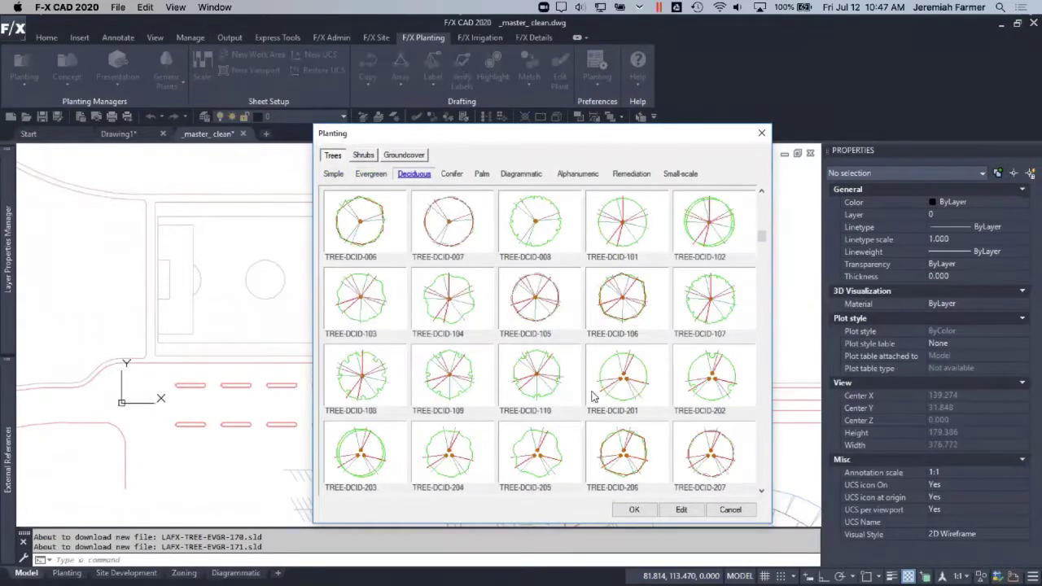
left_click(452, 174)
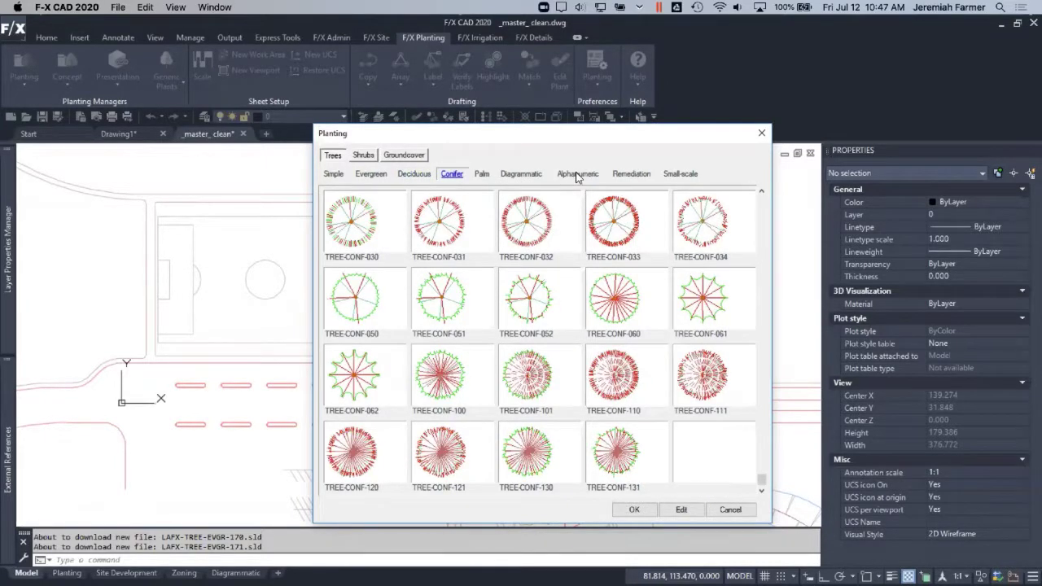
left_click(482, 174)
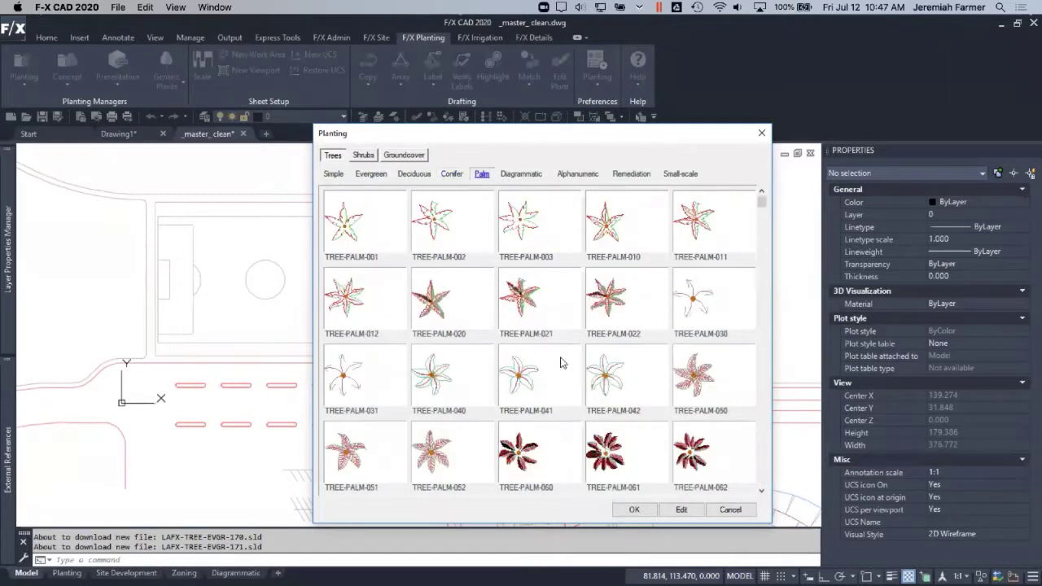
scroll(560, 364, "down", 3)
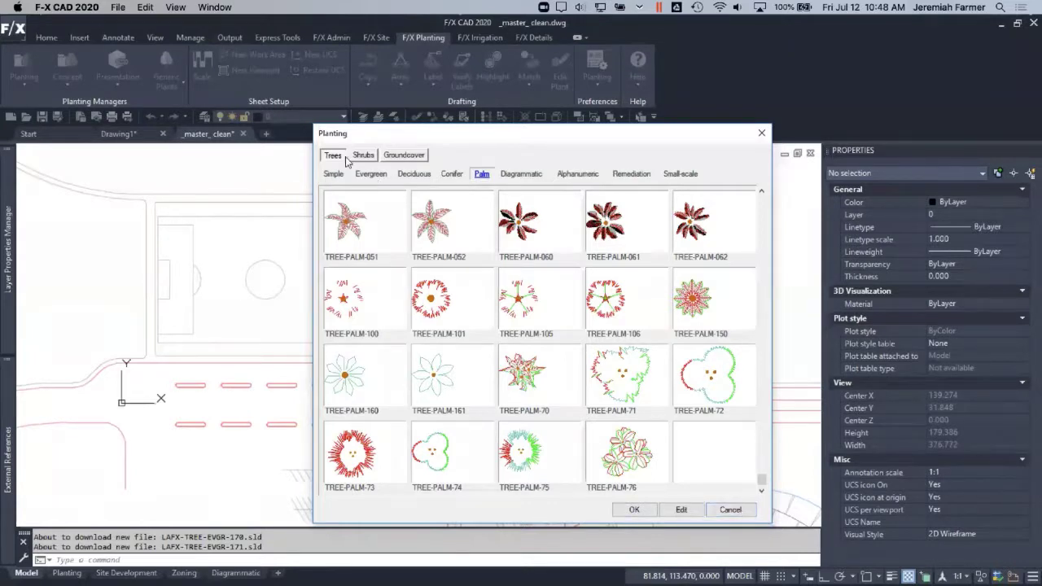
Place three simple TREE-SIMP-008 trees in a cluster between the curved path and the round plaza
left_click(333, 175)
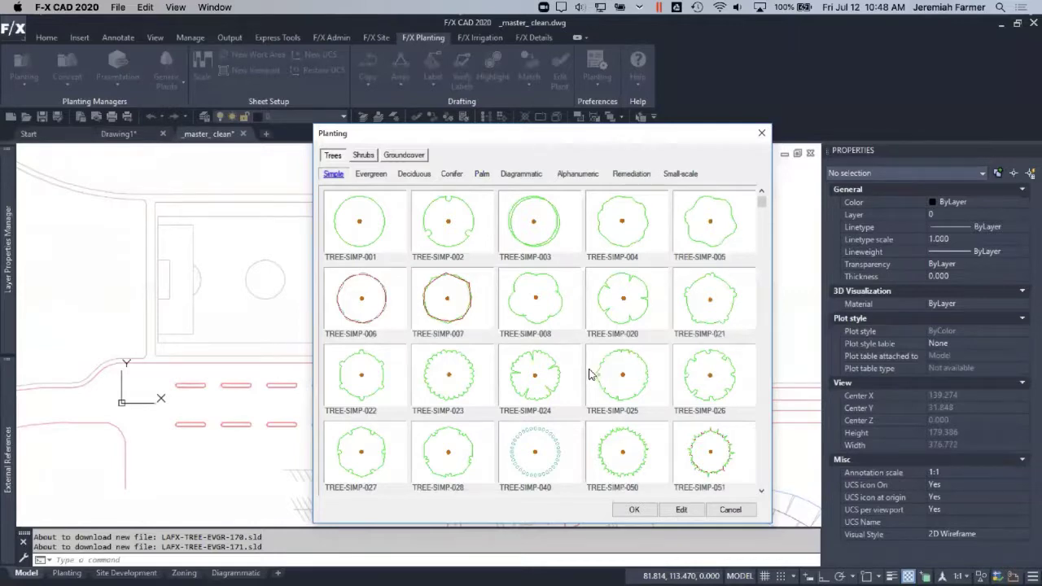
left_click(559, 304)
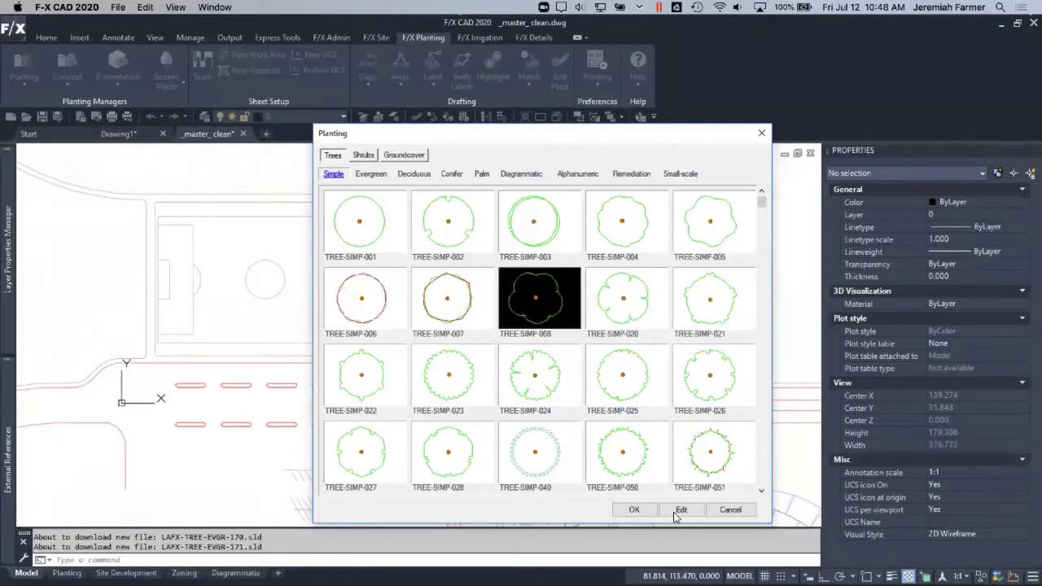
left_click(633, 511)
scroll(478, 269, "up", 6)
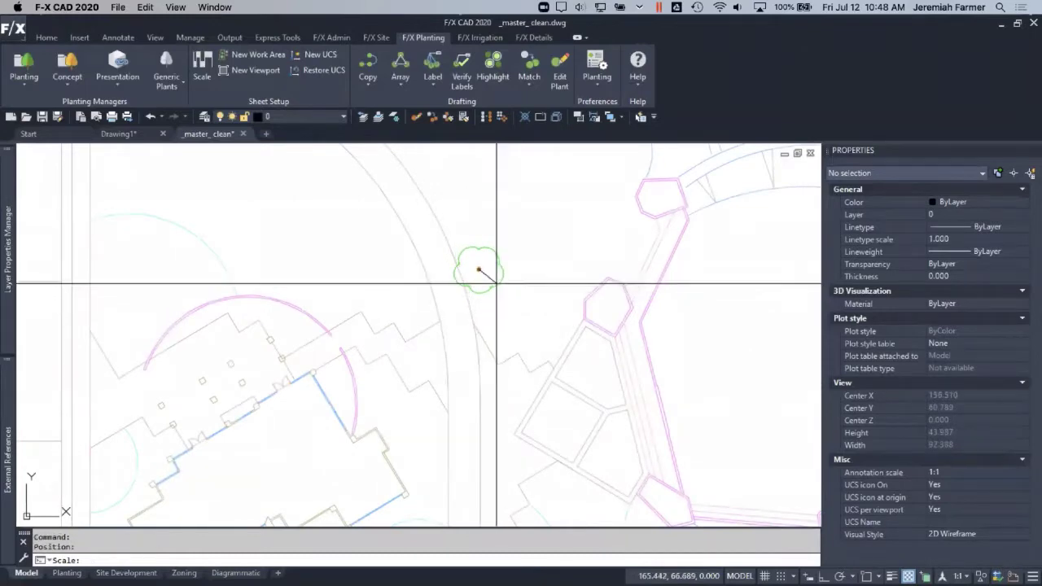
left_click(494, 287)
left_click(492, 308)
left_click(519, 280)
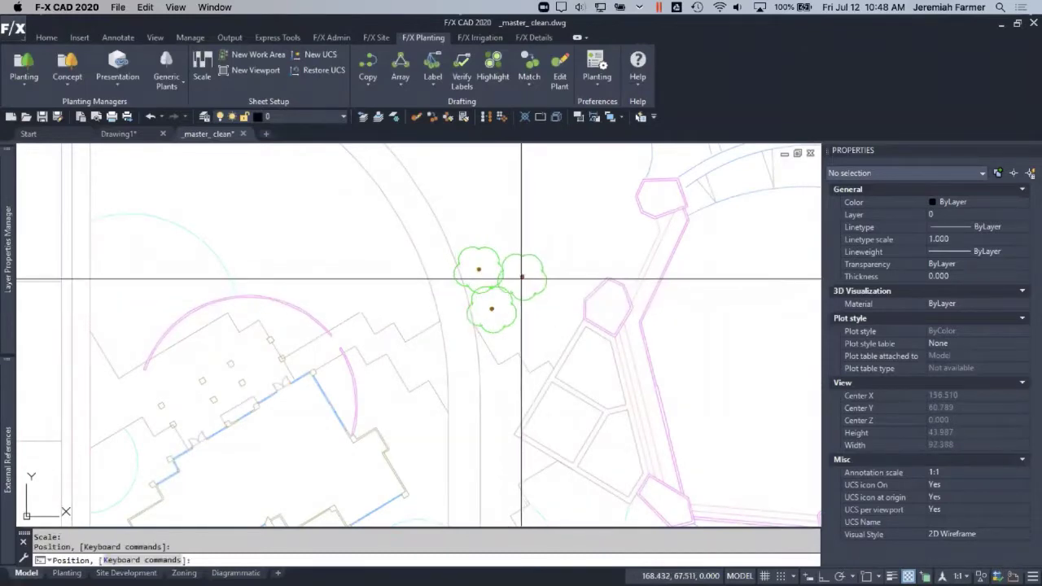
Switch plant placement to 3 at a time, and place one rotated group of trees beside the plaza's upper corner
scroll(516, 260, "down", 2)
scroll(516, 258, "up", 2)
middle_click_drag(516, 258, 539, 328)
scroll(539, 321, "down", 2)
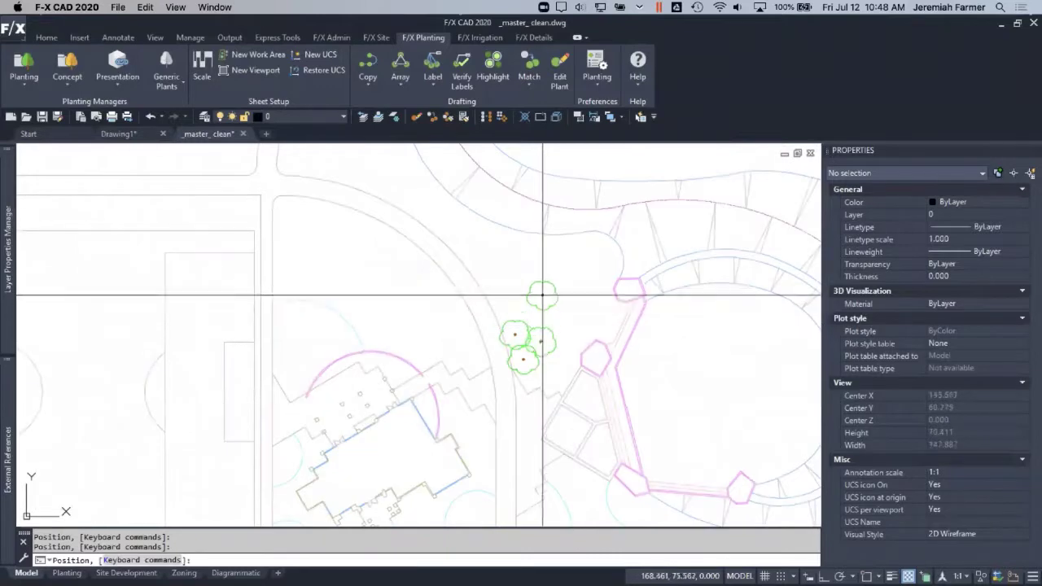
key("3")
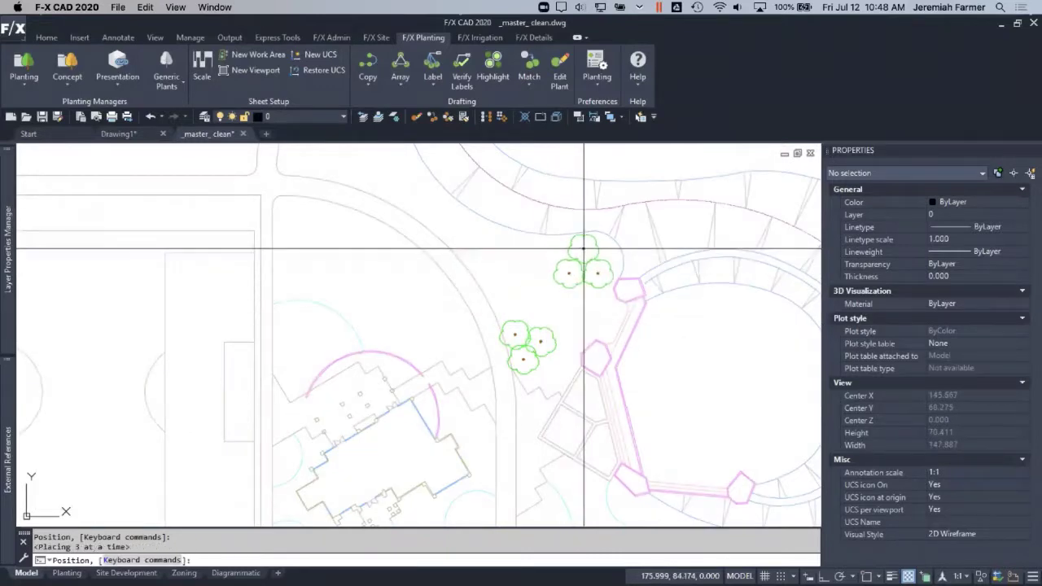
left_click(584, 249)
left_click(607, 250)
scroll(423, 219, "down", 2)
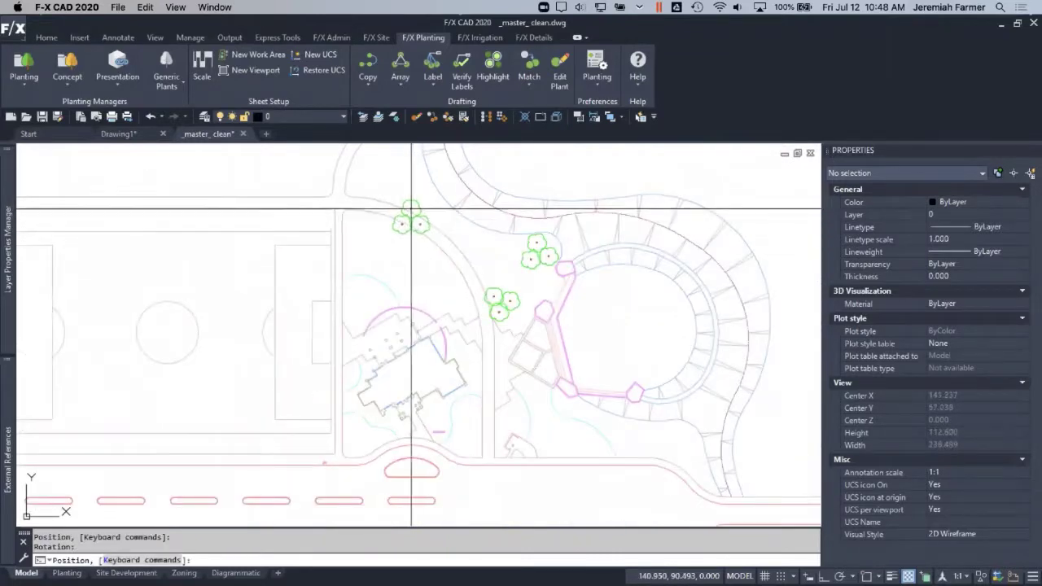
key("Escape")
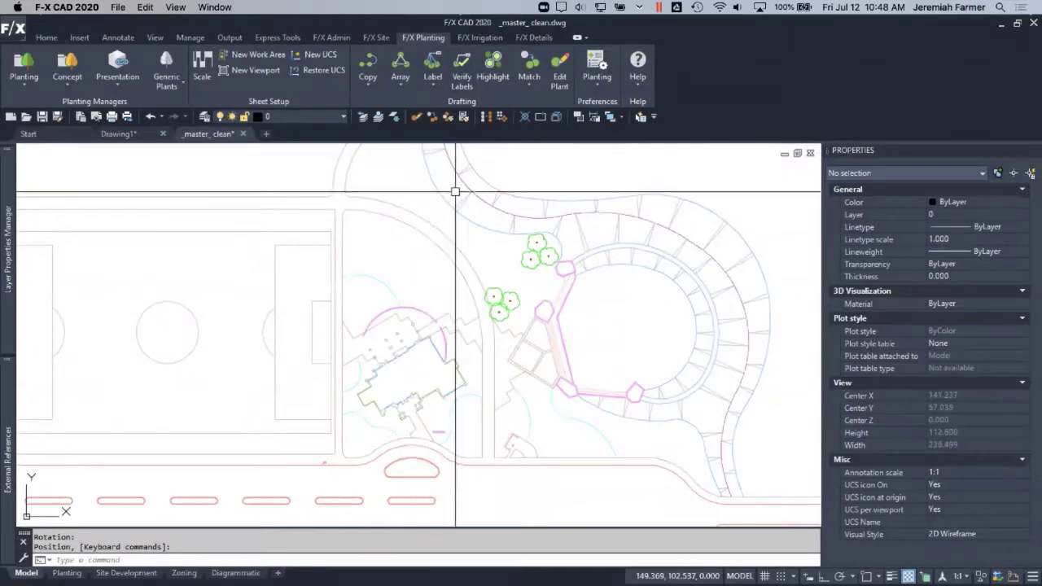
Match one of the grouped trees and place a single copy at the upper end of the curved path
left_click(530, 65)
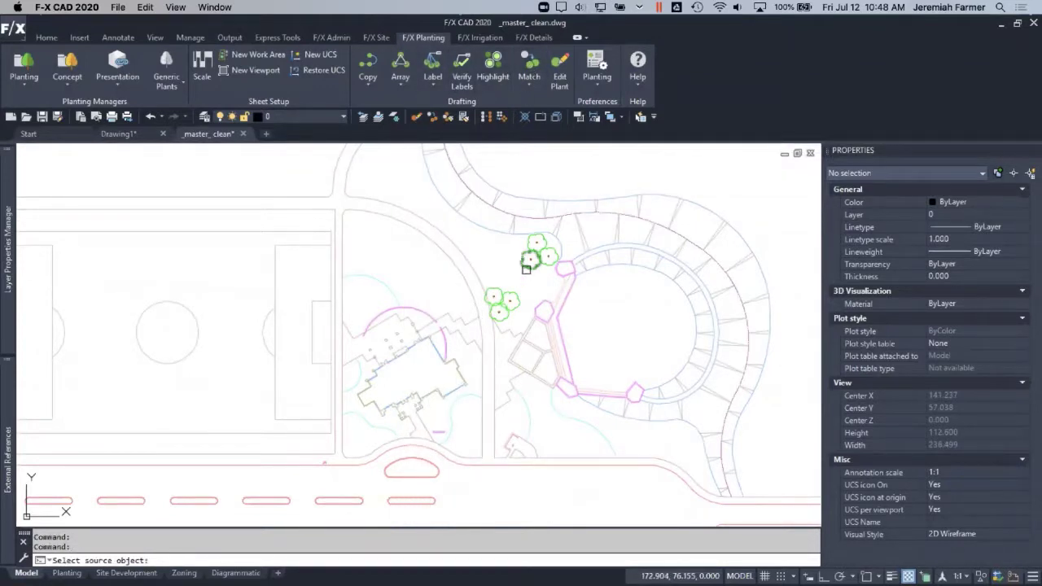
left_click(530, 258)
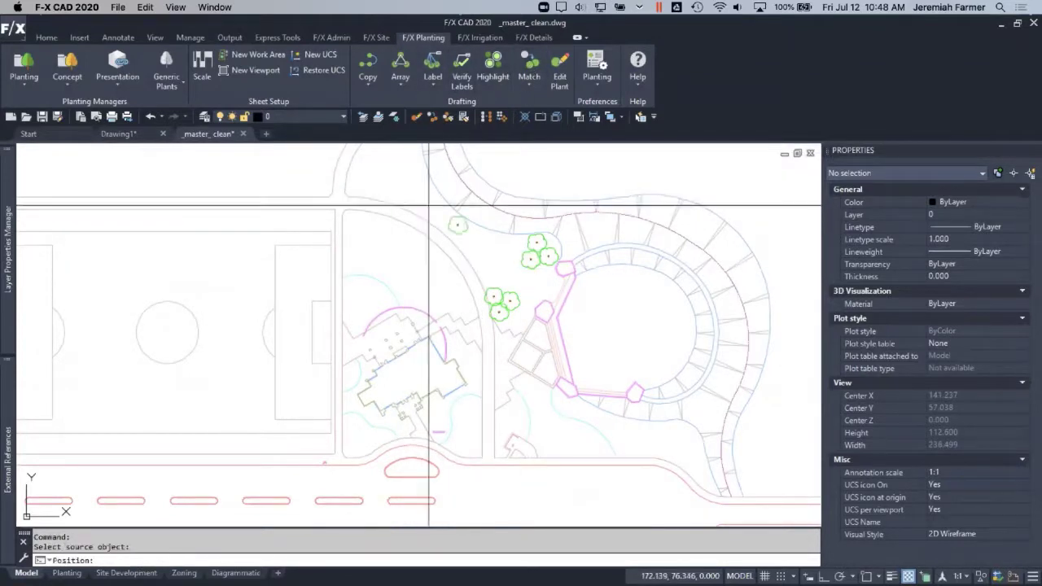
left_click(355, 187)
key("Escape")
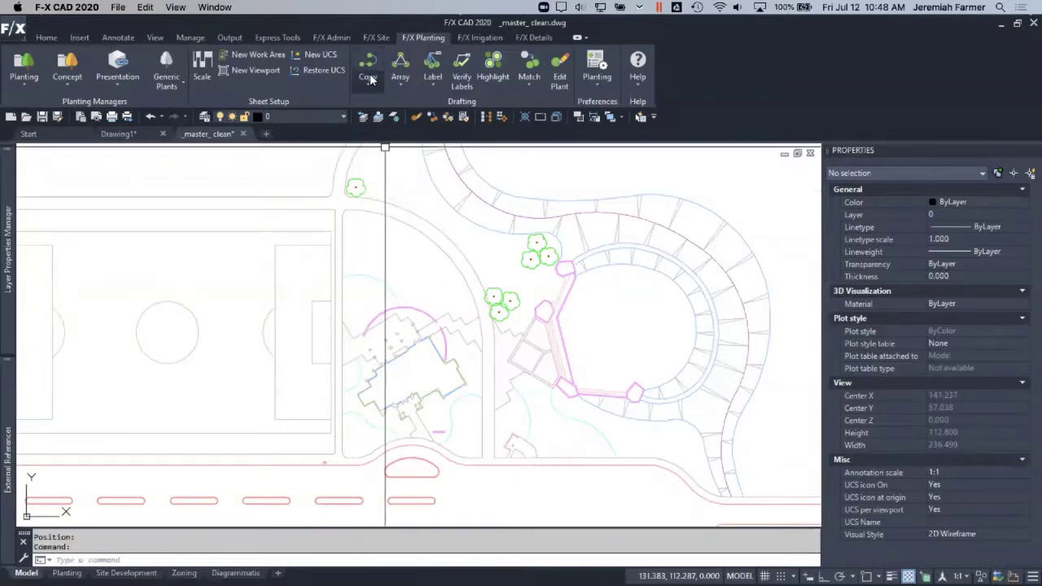
Copy the single tree along the curved path's polyline down to the tree cluster, widening the spacing between the copies
left_click(370, 78)
left_click(403, 105)
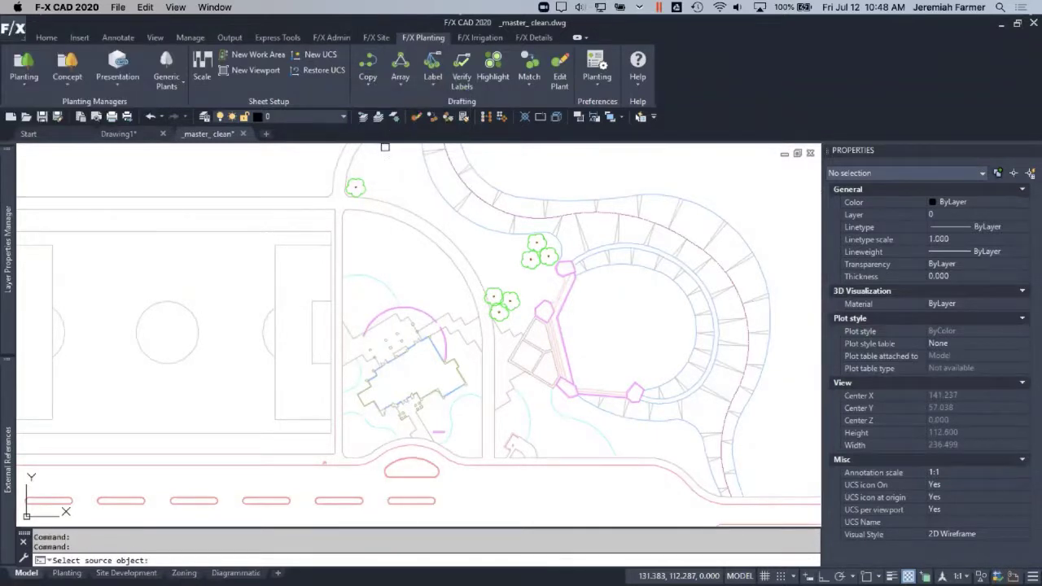
left_click(359, 185)
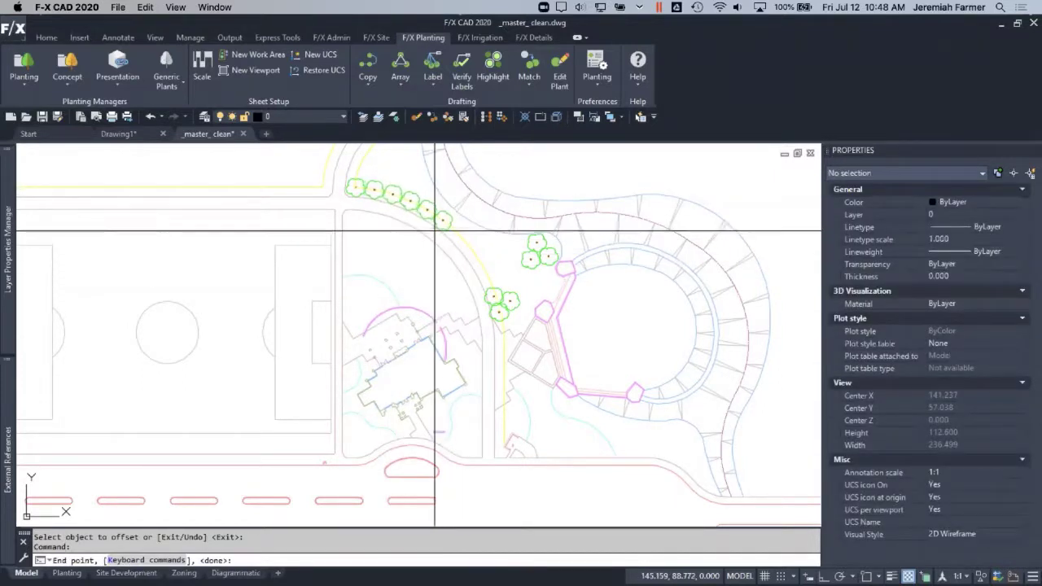
left_click(482, 271)
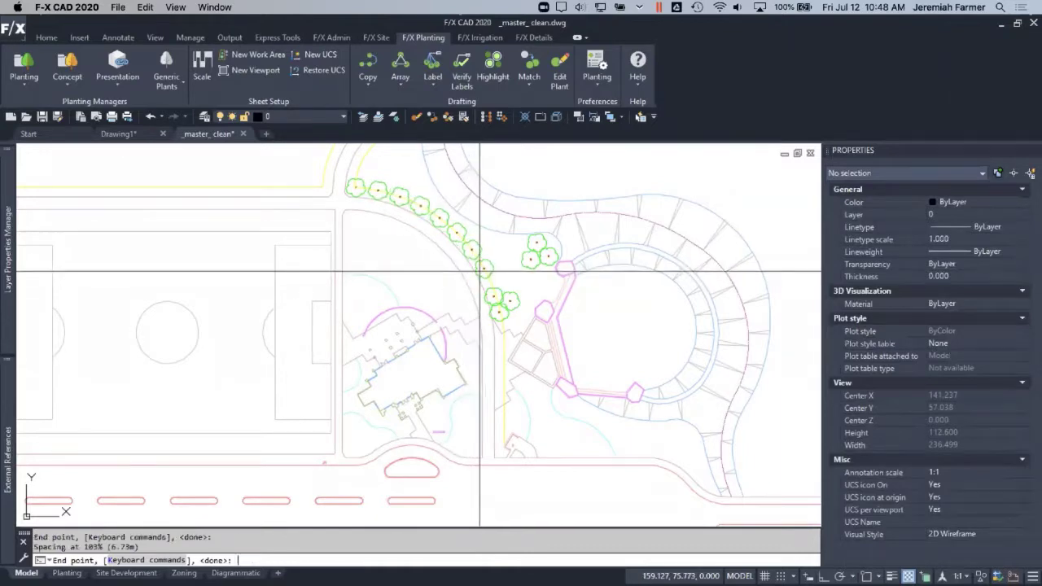
key("minus")
key("minus")
key("minus")
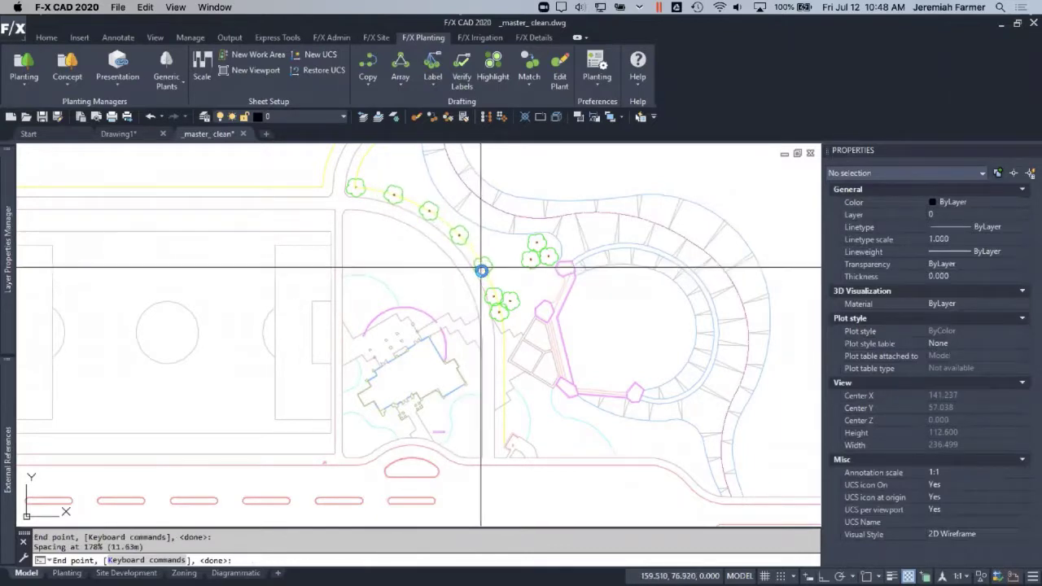
key("Return")
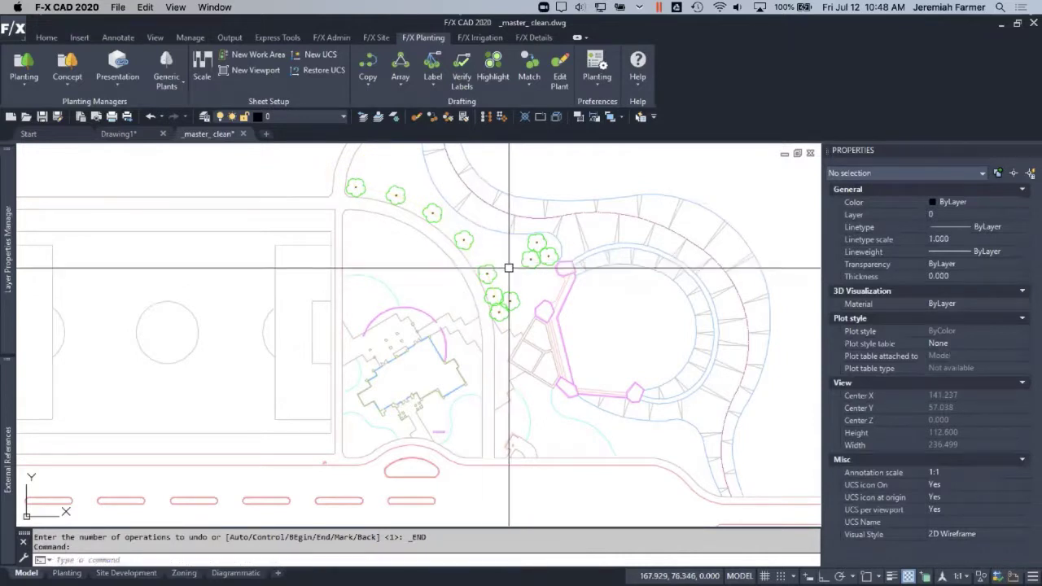
Try copying the row's last tree along a straight line towards the plaza at 100% and exact spacing
left_click(368, 80)
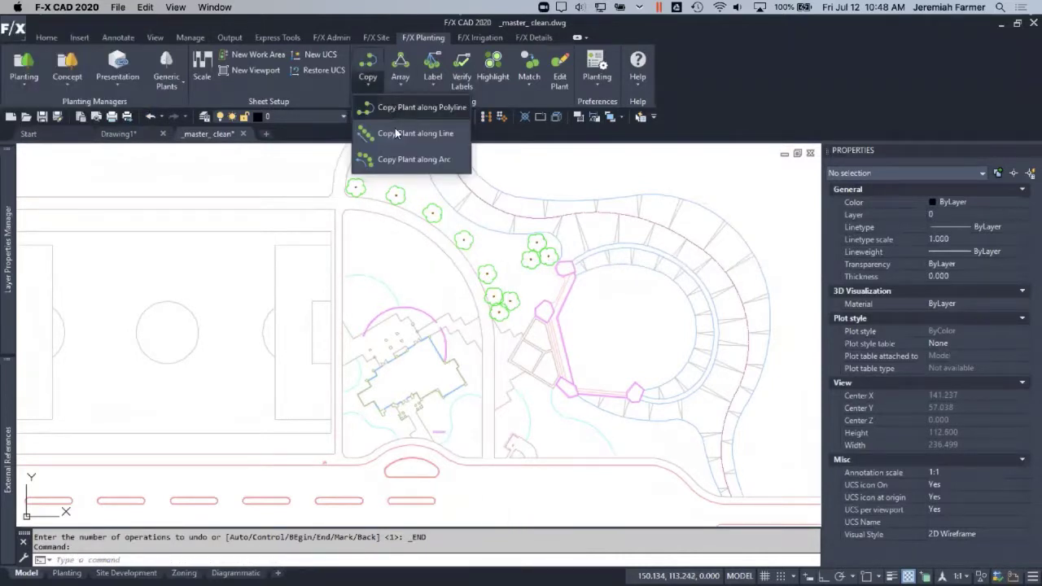
left_click(396, 135)
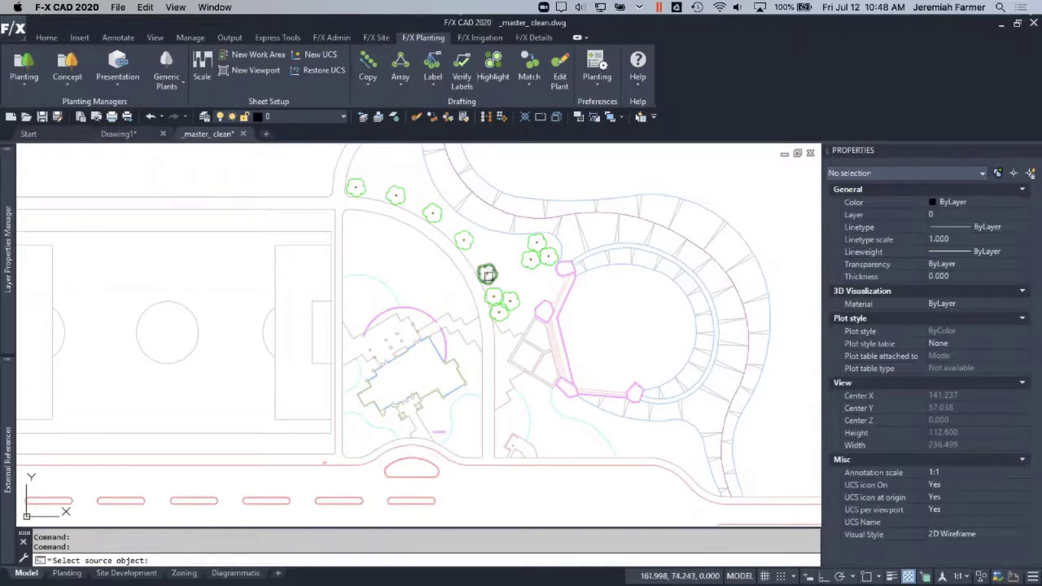
left_click(486, 274)
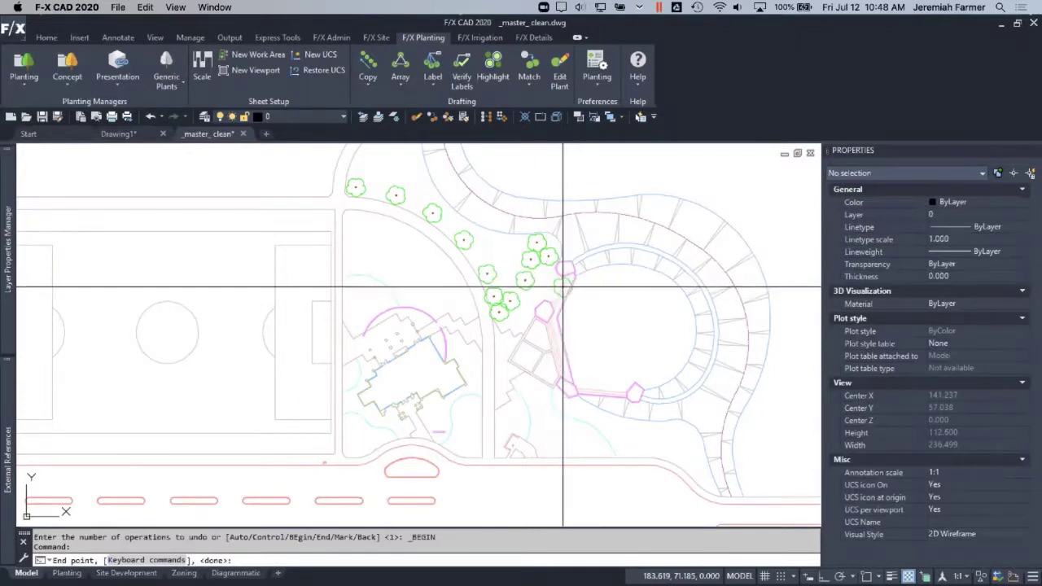
key("1")
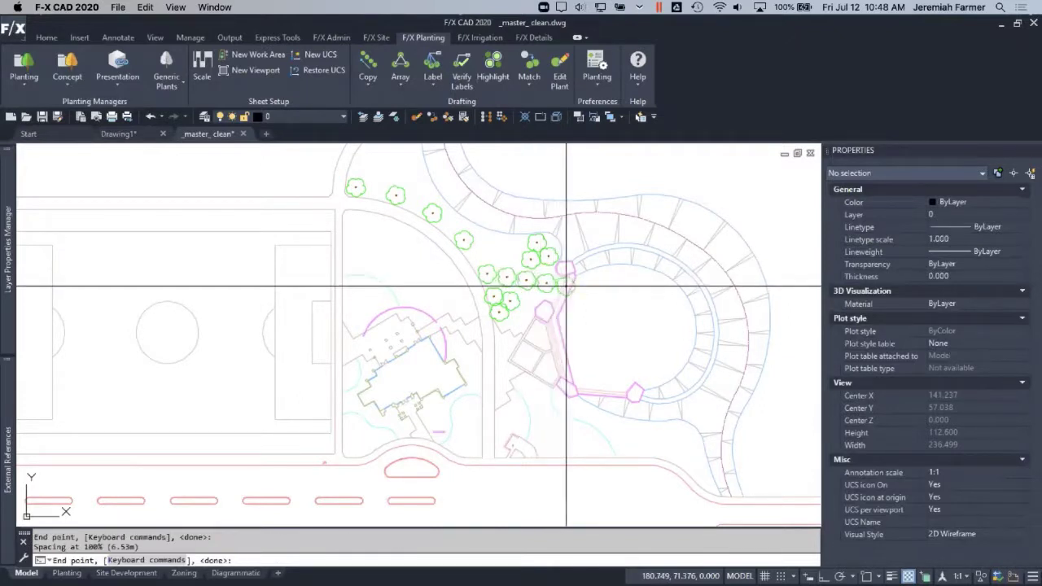
key("e")
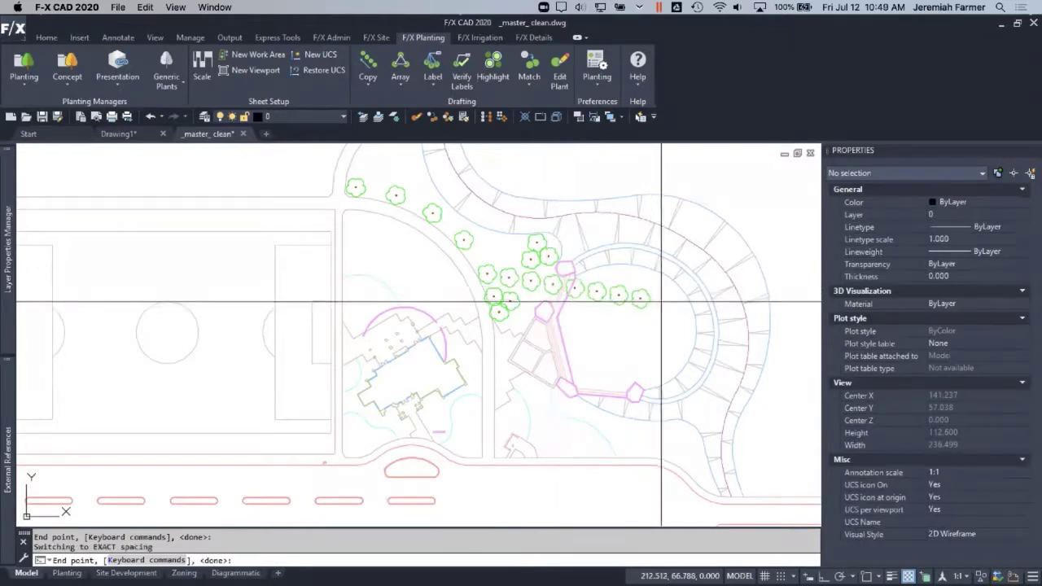
key("Escape")
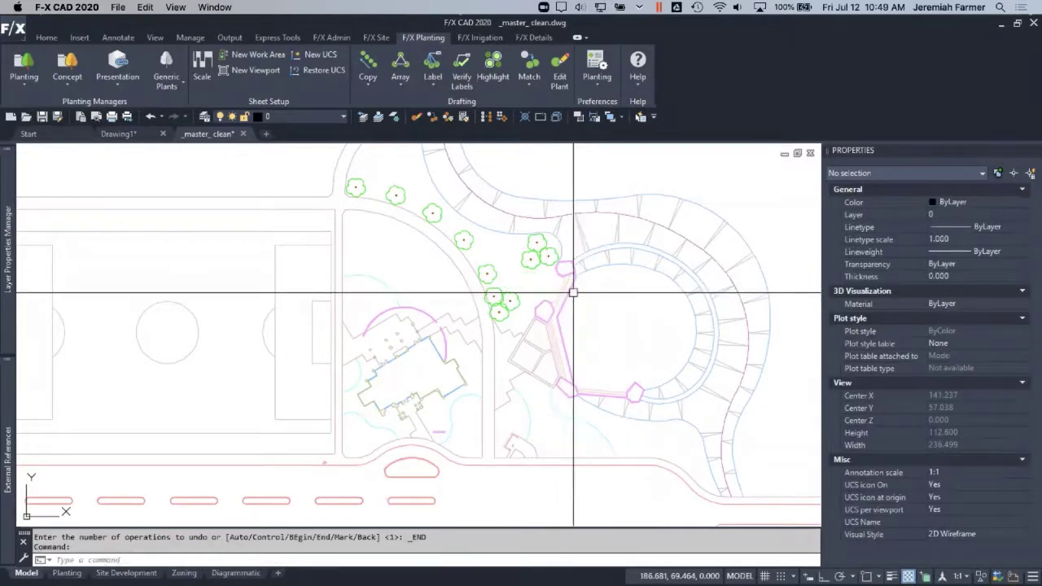
Place a tight cluster of TREE-SIMP-007 trees between the green tree groups and the round plaza
left_click(166, 63)
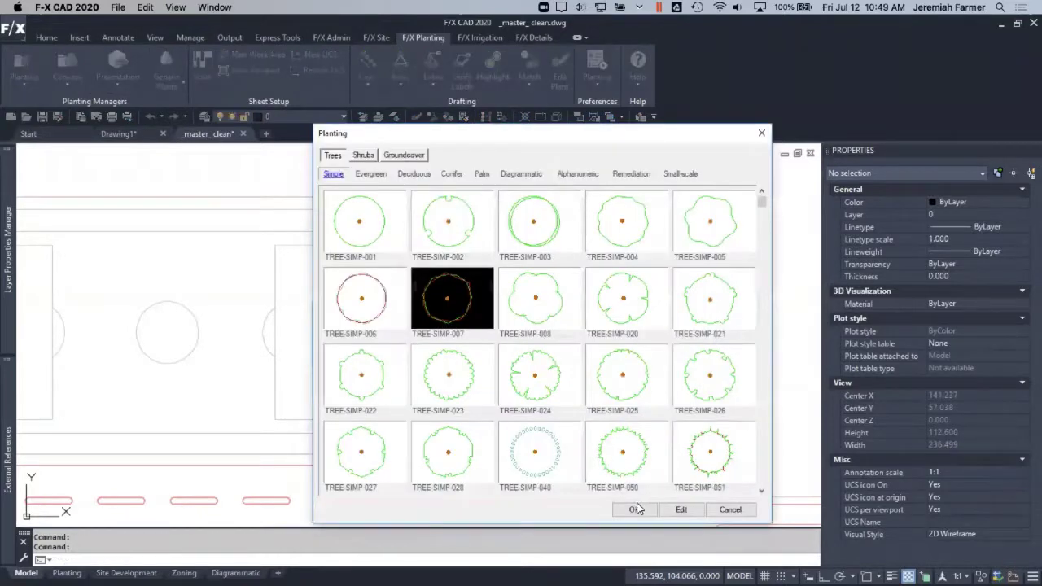
left_click(635, 508)
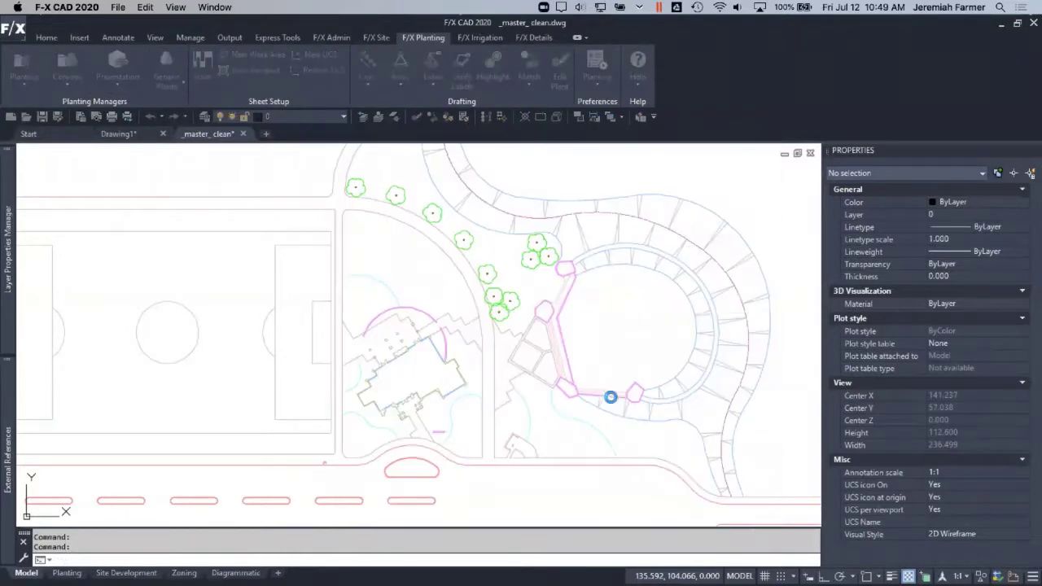
left_click(552, 276)
left_click(532, 276)
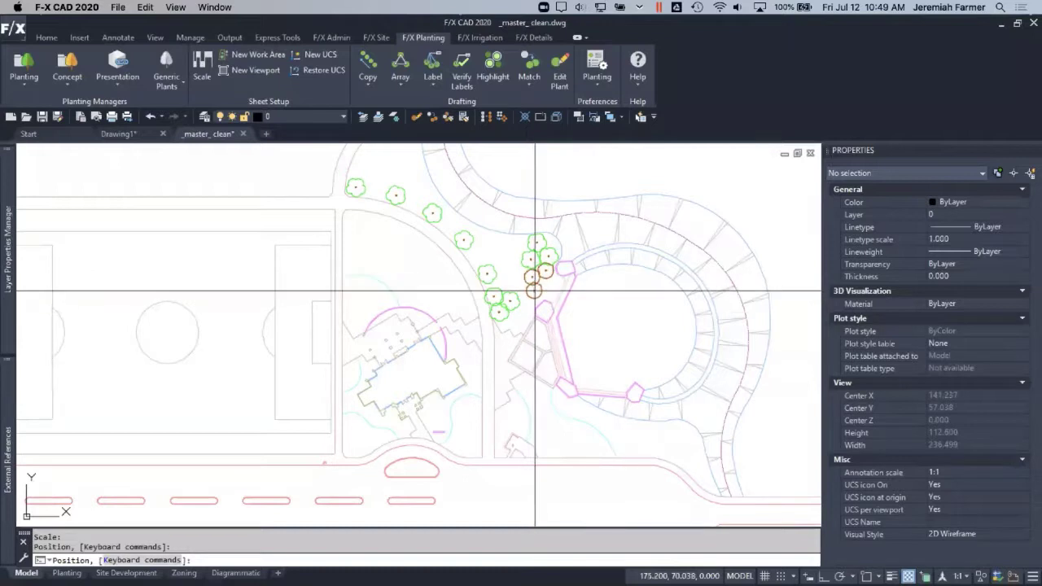
left_click(533, 291)
left_click(544, 293)
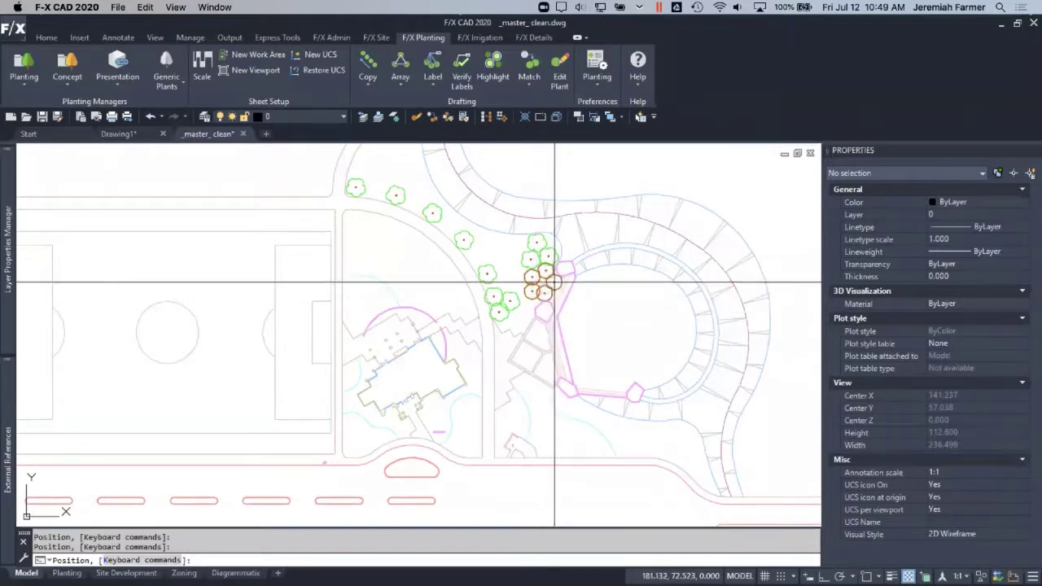
key("Return")
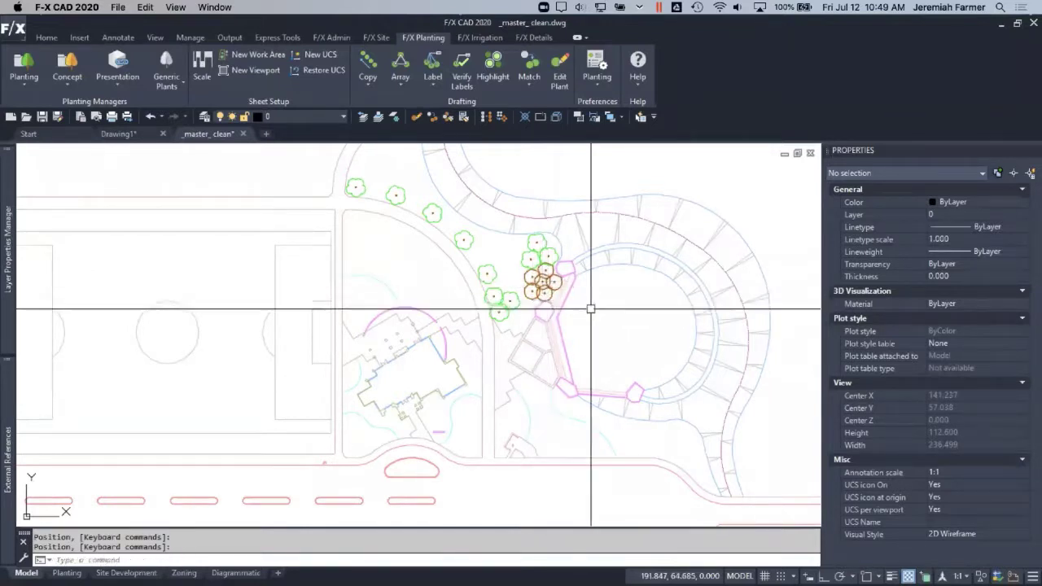
Nudge the lowest brown TREE-SIMP-007 tree slightly towards the plaza within its cluster
scroll(551, 300, "up", 2)
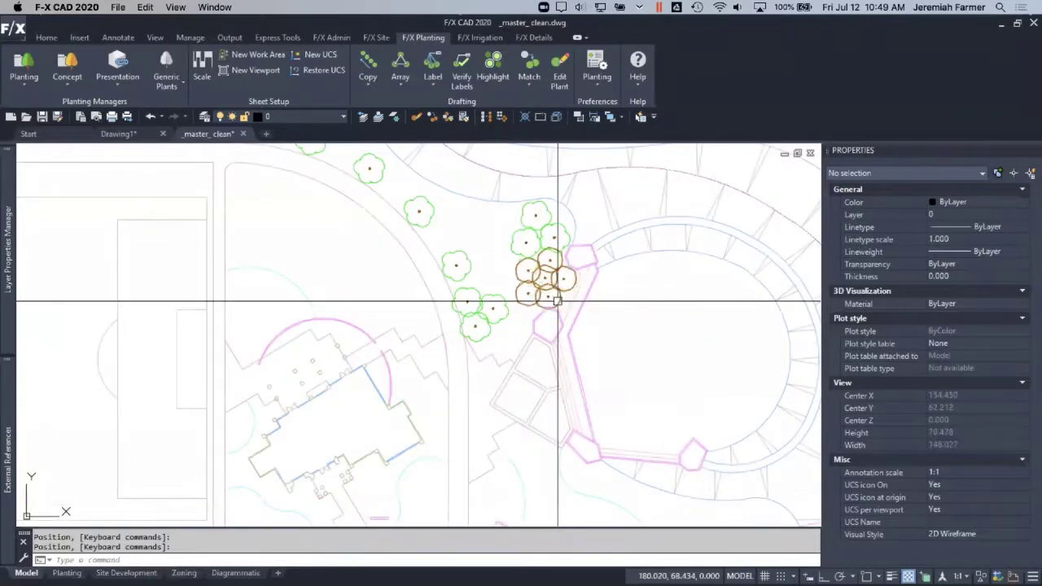
left_click(549, 296)
left_click(548, 297)
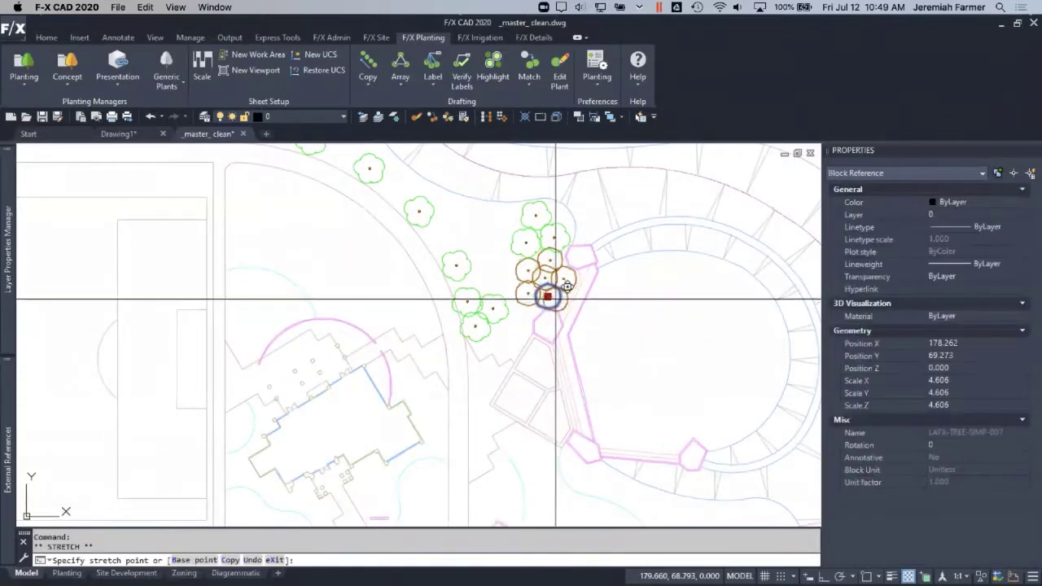
left_click(546, 298)
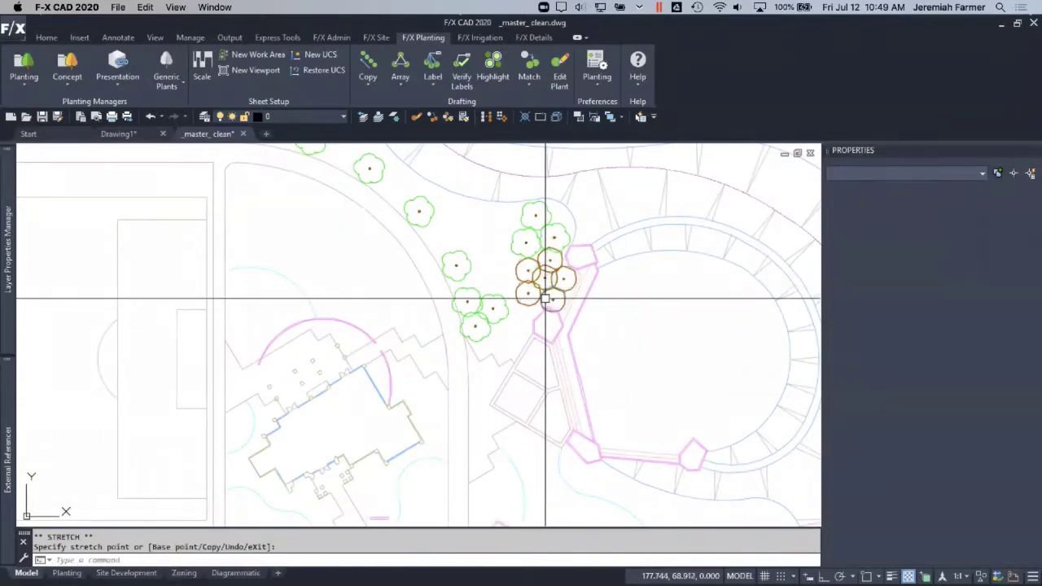
key("Escape")
Highlight every tree that matches one of the green trees in the row along the curved path
scroll(459, 274, "up", 2)
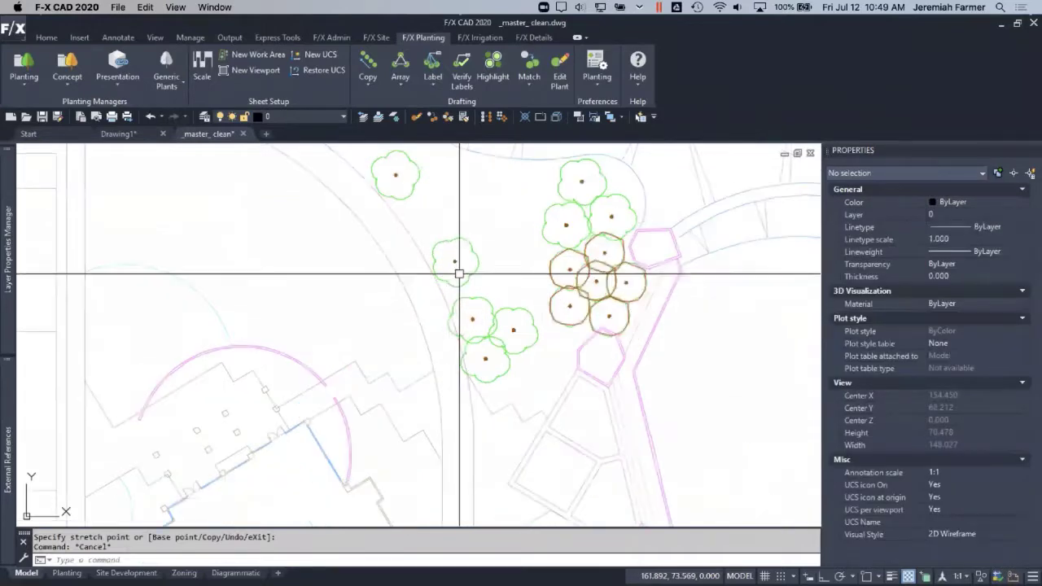
scroll(442, 272, "down", 2)
middle_click_drag(442, 272, 404, 241)
scroll(442, 302, "up", 3)
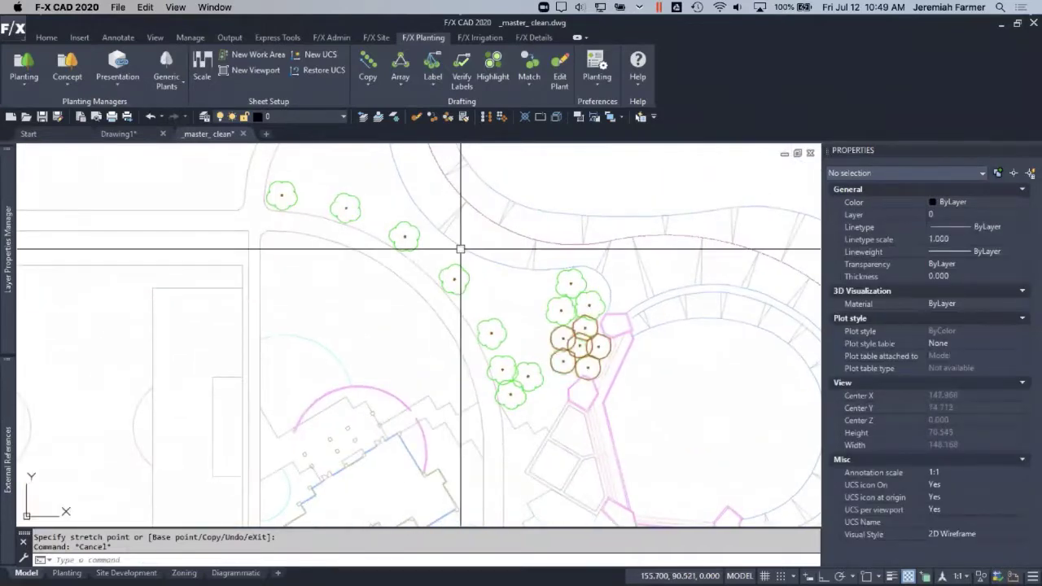
left_click(454, 280)
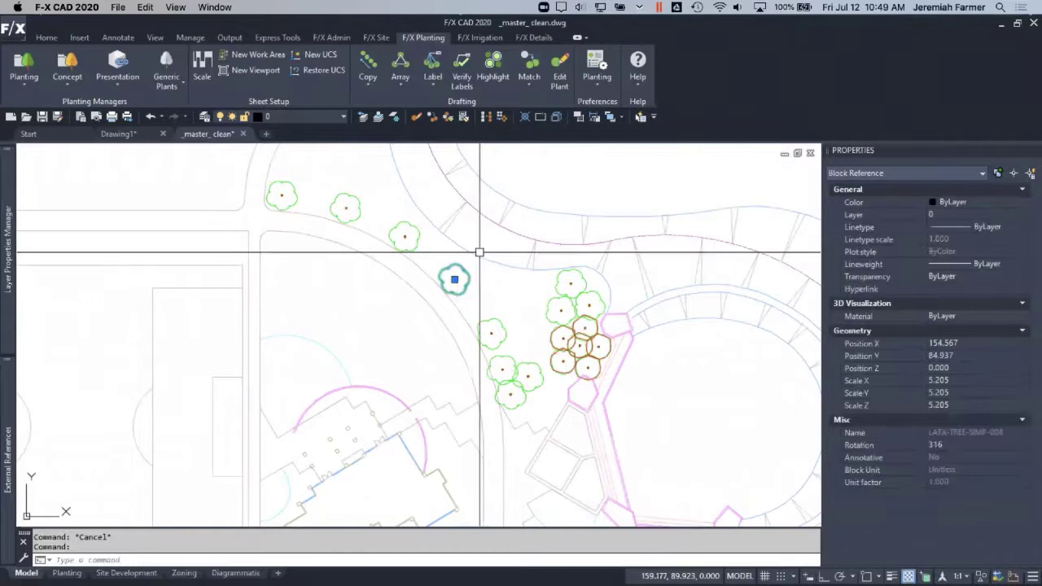
key("Escape")
left_click(503, 69)
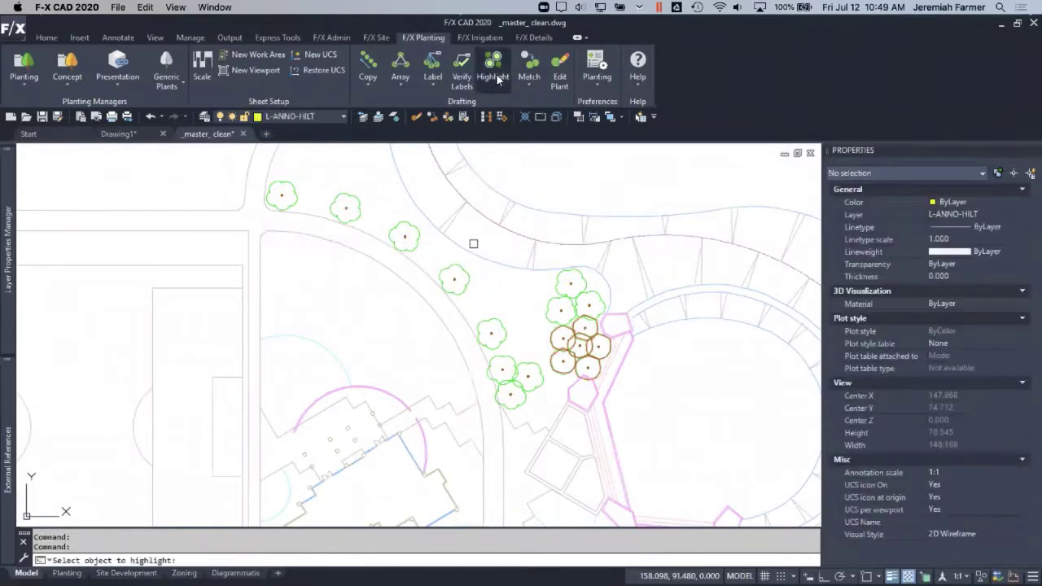
left_click(391, 232)
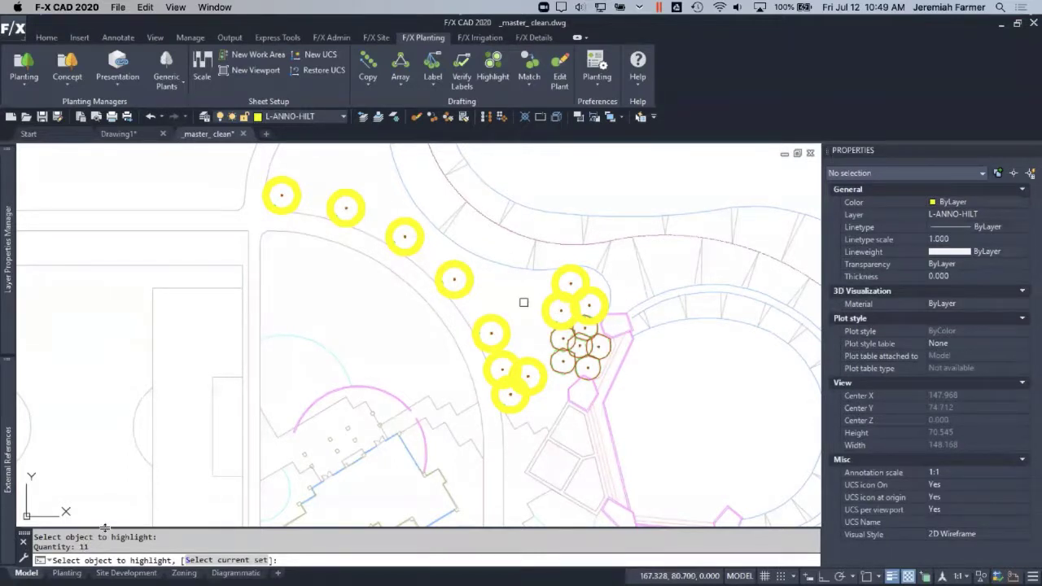
key("Return")
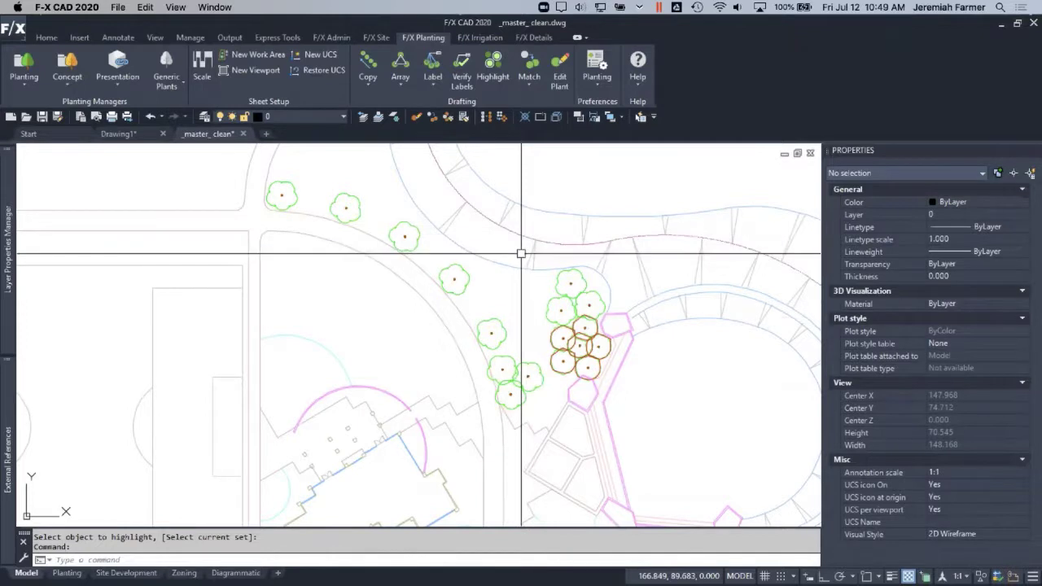
Run Edit Plant on a green tree beside the brown cluster and agree to make it a plant
left_click(561, 63)
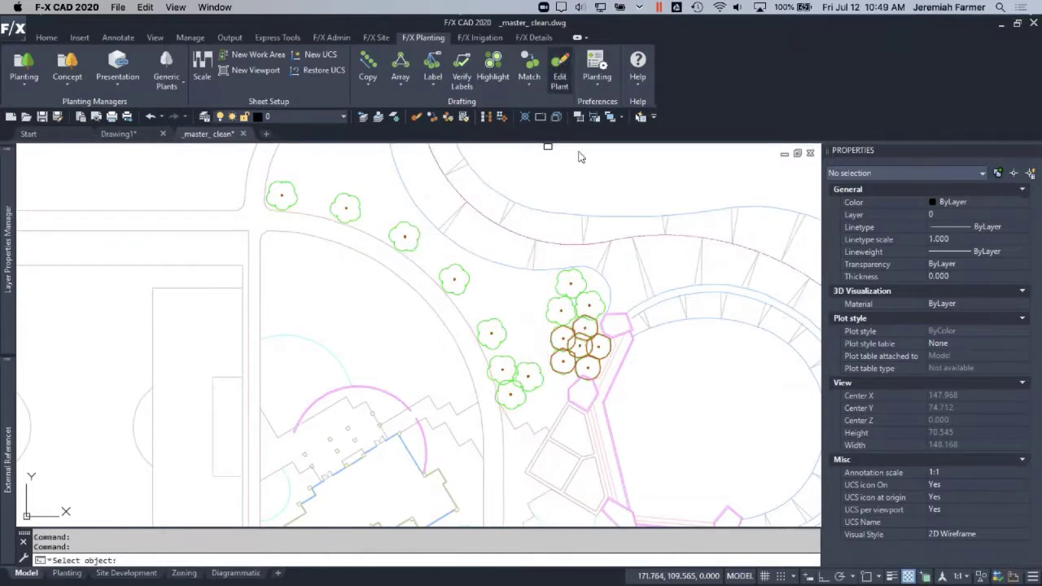
left_click(556, 285)
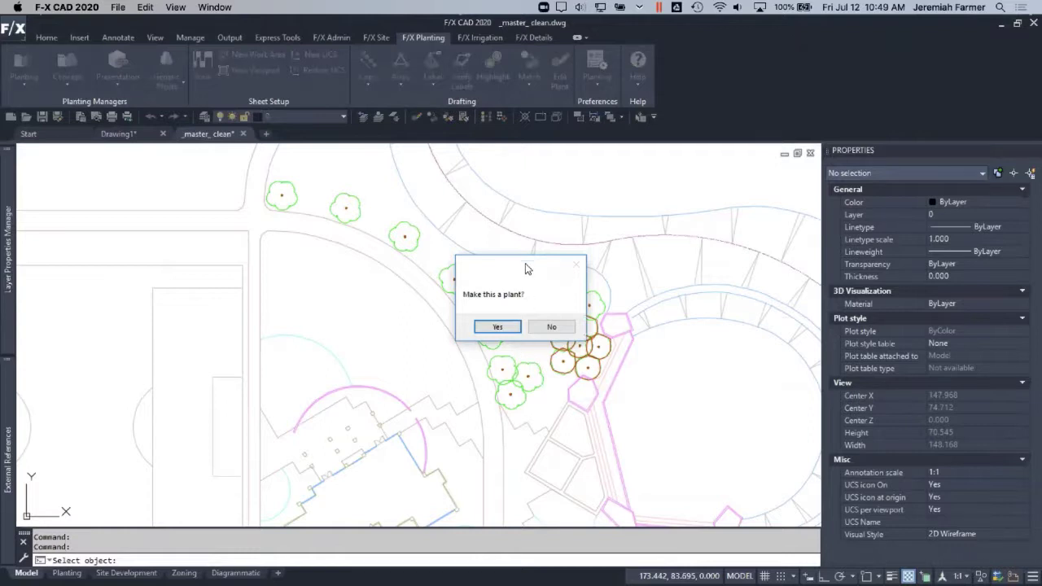
left_click_drag(523, 275, 589, 195)
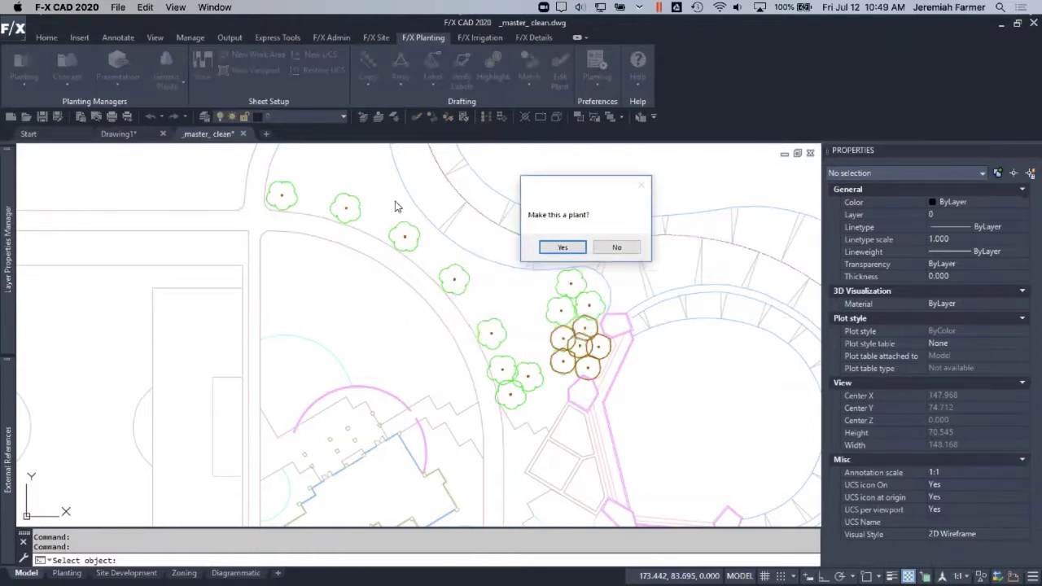
left_click(563, 247)
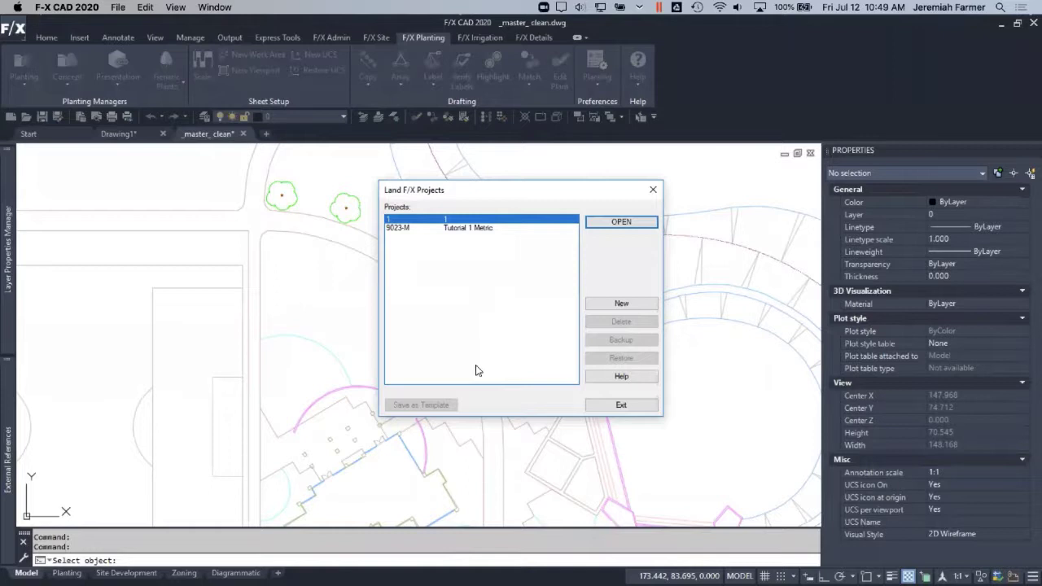
Create a new Land F/X project with number 001 and the name Demo Project
left_click(622, 304)
type("001")
key("Tab")
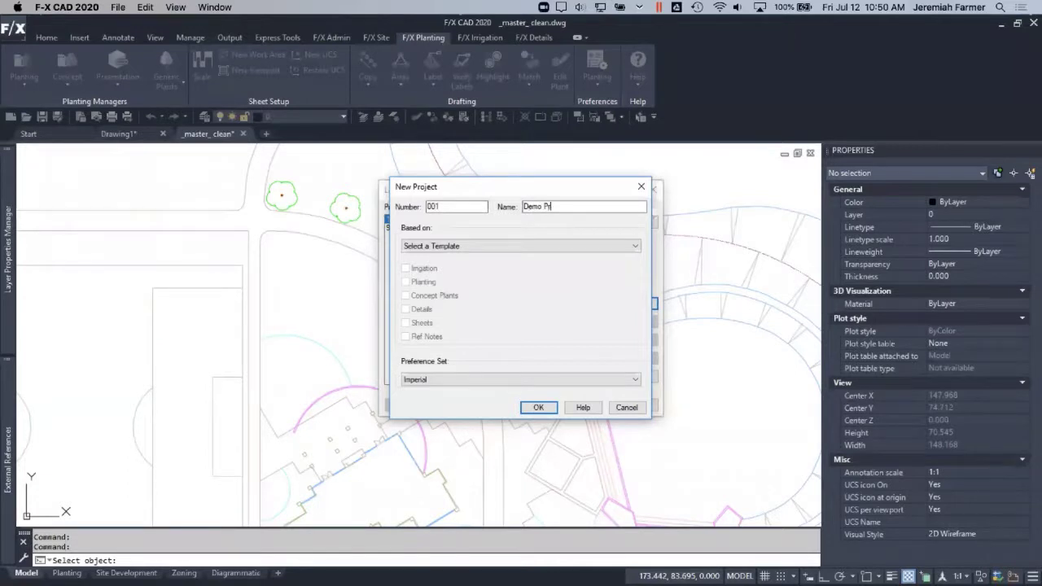
left_click(537, 409)
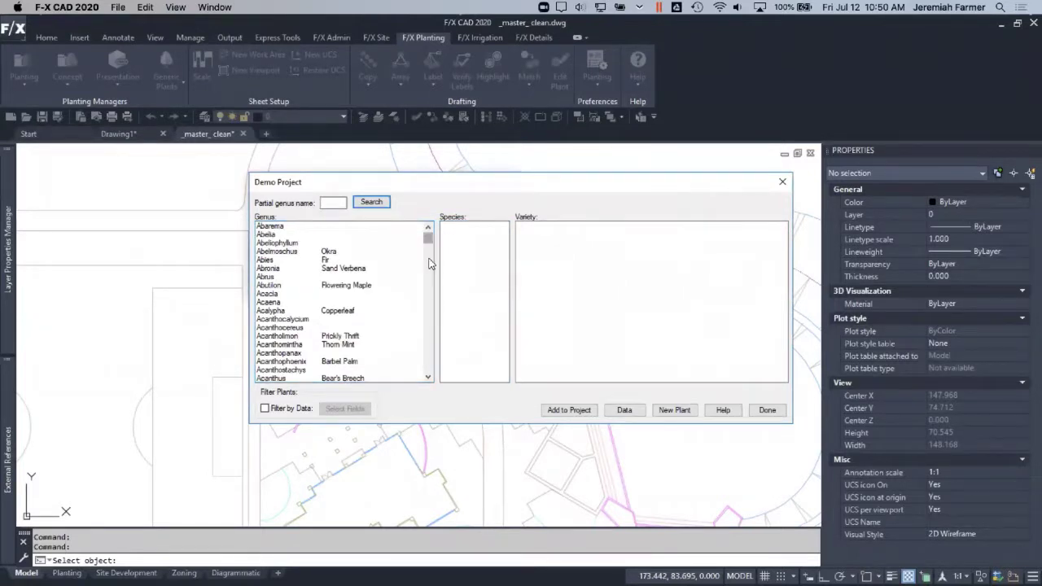
Search the plant database for the partial genus name "jac" and choose the single-trunk Jacaranda mimosifolia
scroll(430, 263, "down", 5)
scroll(430, 284, "up", 5)
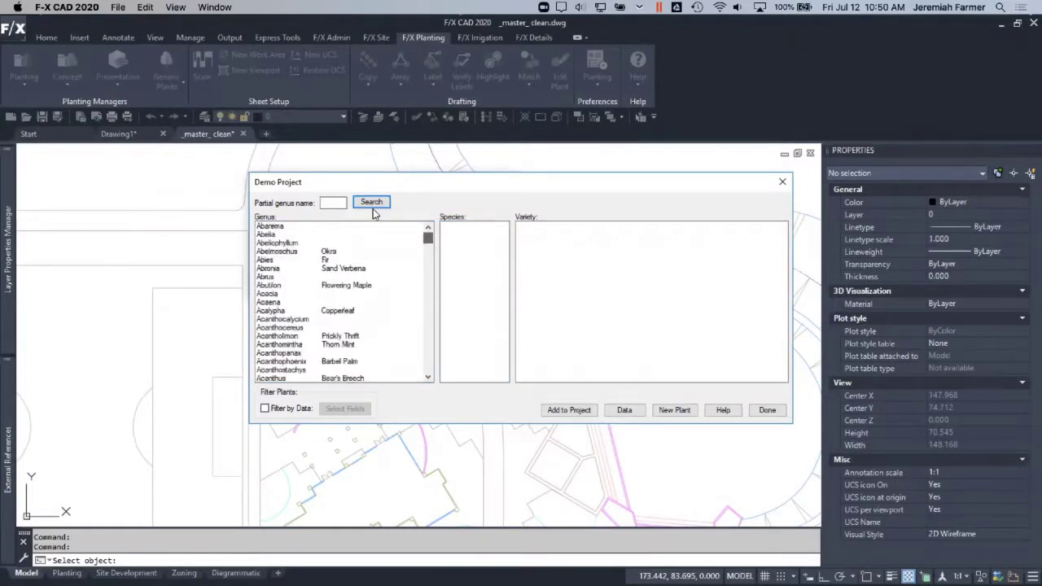
left_click(330, 203)
type("ac")
key("Return")
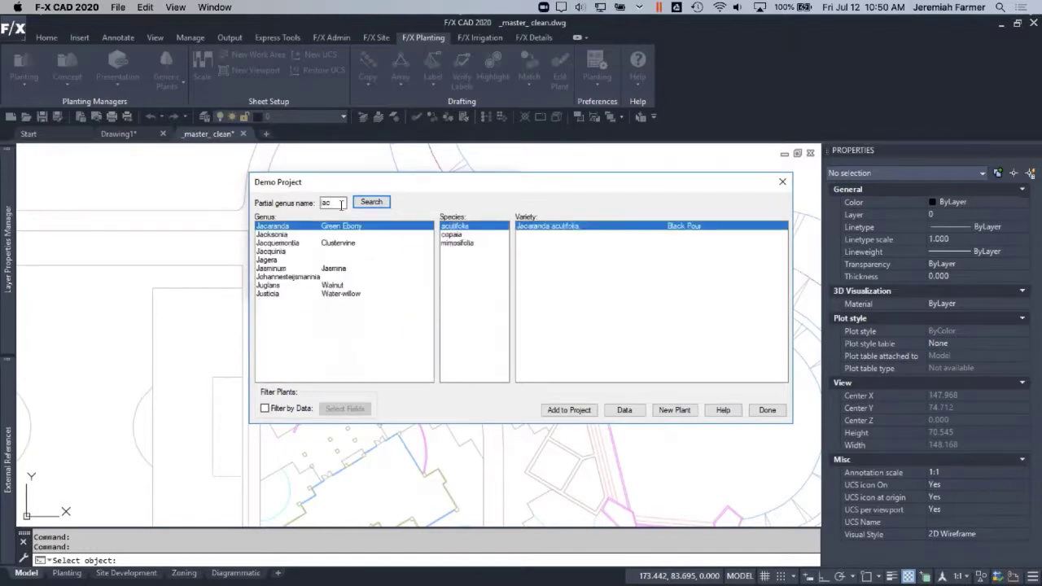
left_click(464, 244)
left_click(560, 235)
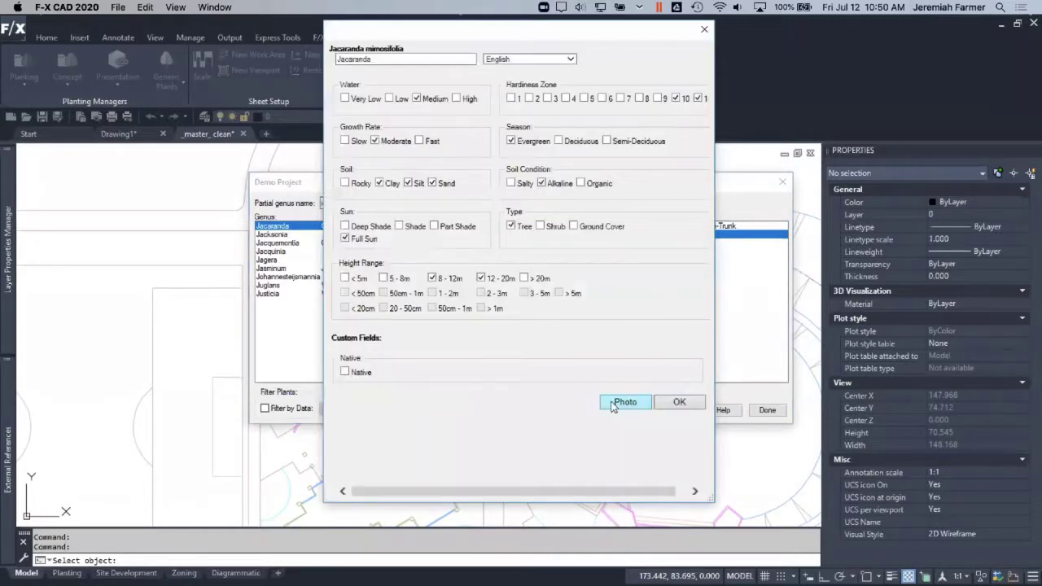
Examine the Jacaranda mimosifolia plant data and browse its photos in the web image search
left_click(619, 402)
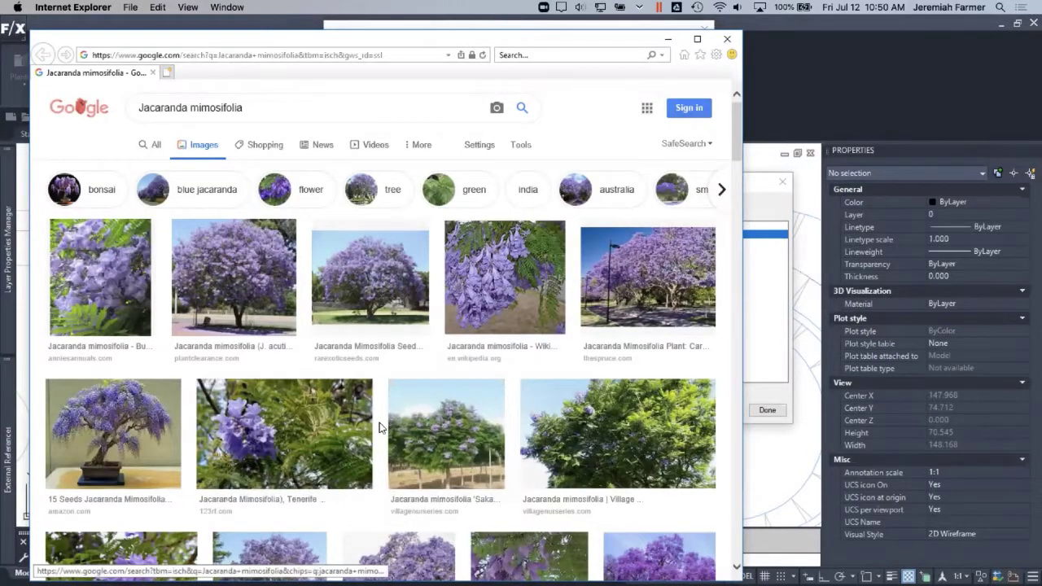
scroll(380, 427, "down", 8)
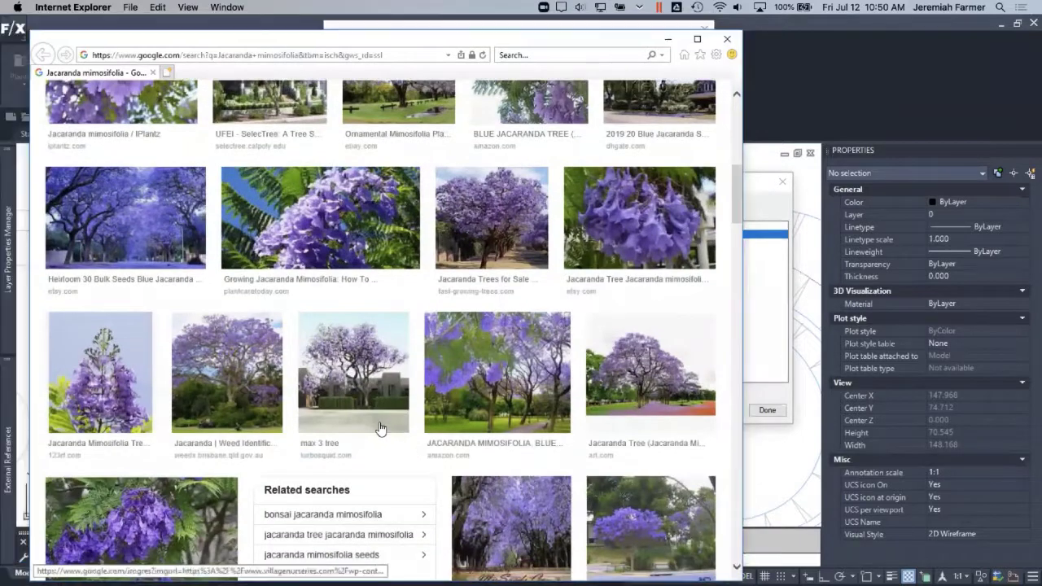
scroll(379, 427, "up", 2)
scroll(379, 428, "up", 5)
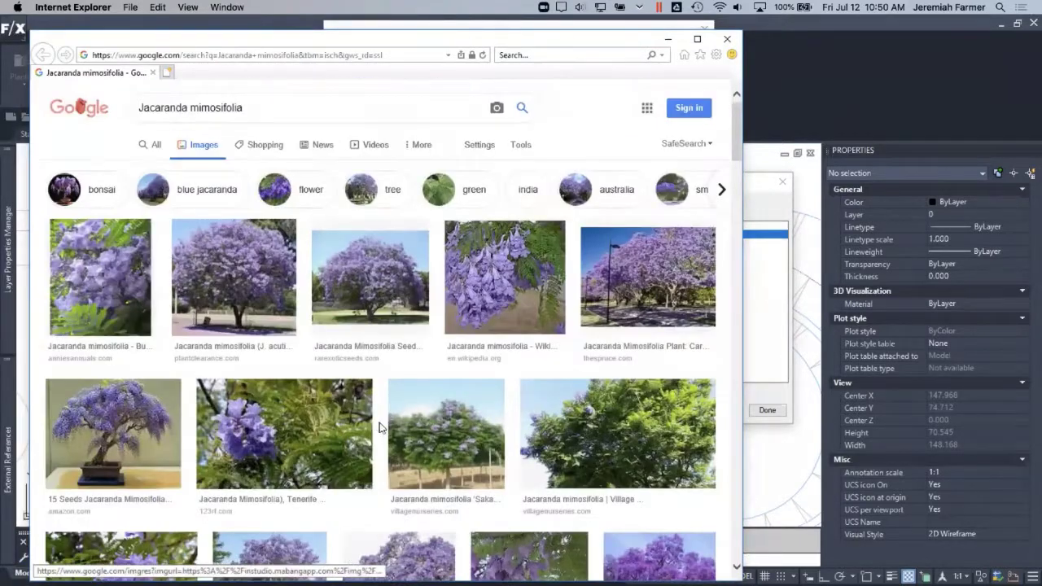
scroll(377, 410, "down", 4)
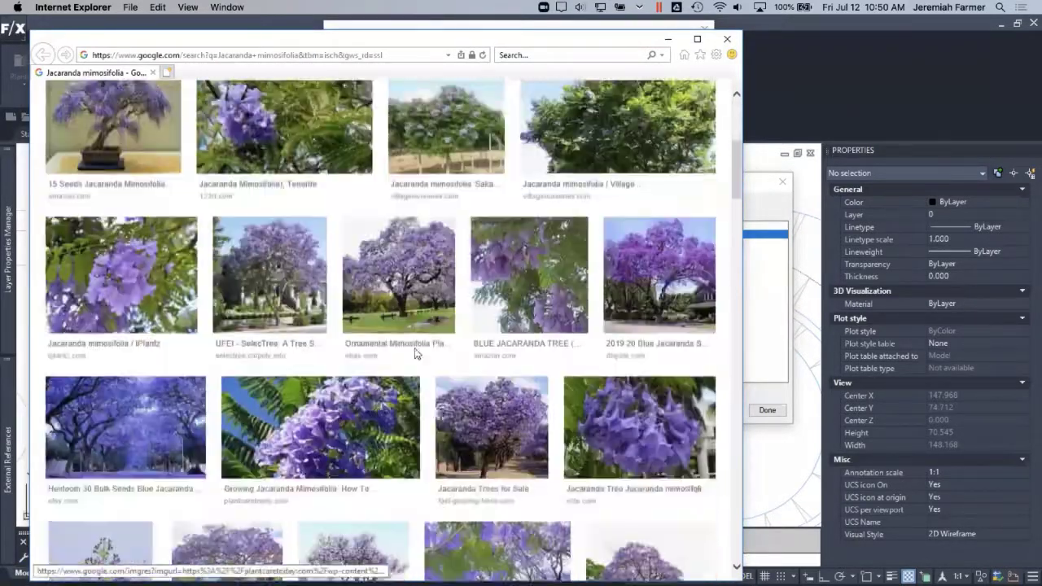
scroll(377, 409, "up", 4)
left_click(727, 38)
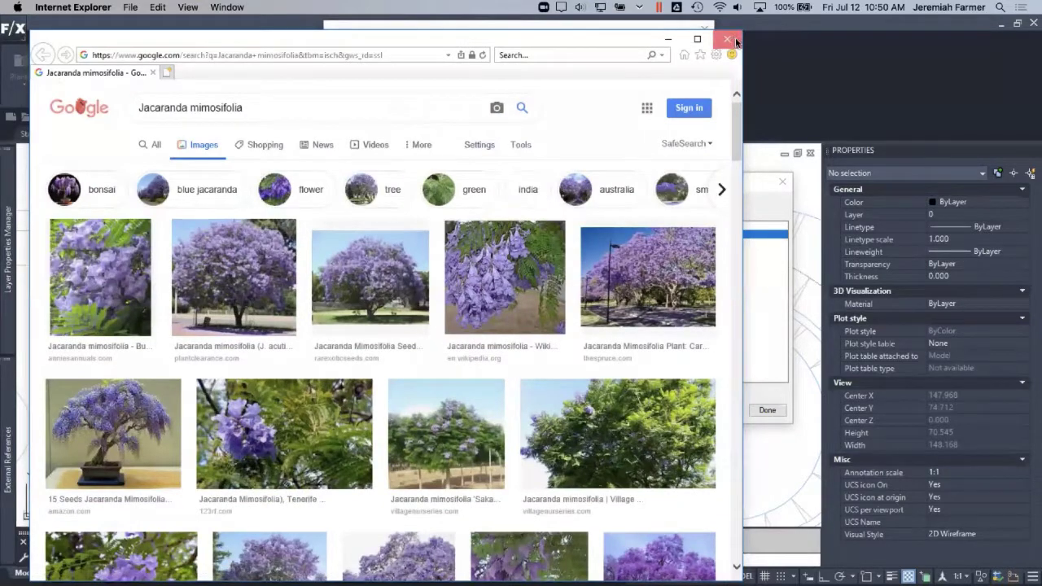
left_click(671, 401)
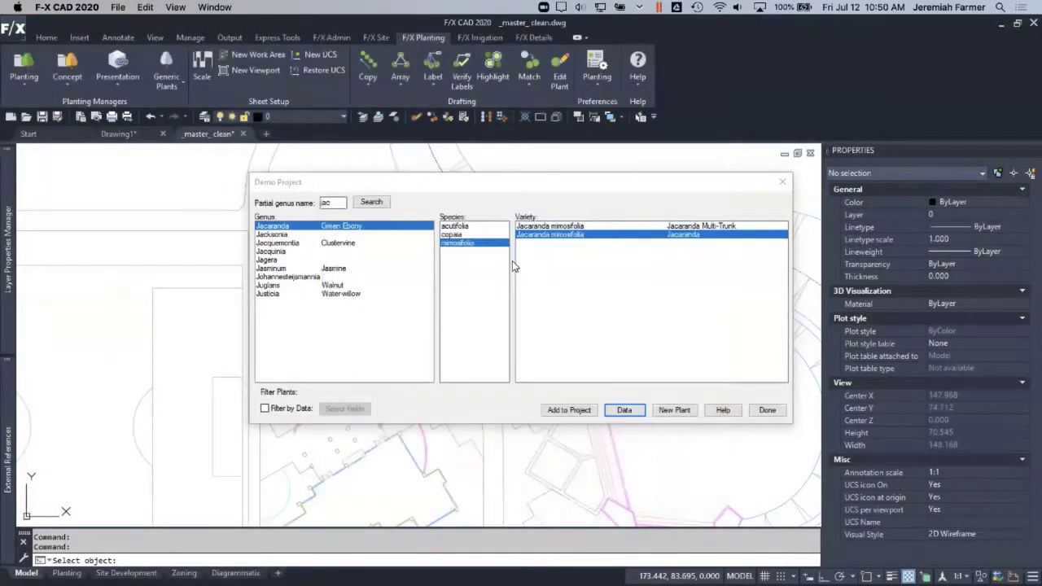
Add Jacaranda mimosifolia to the project and go through its plant info fields
left_click(582, 414)
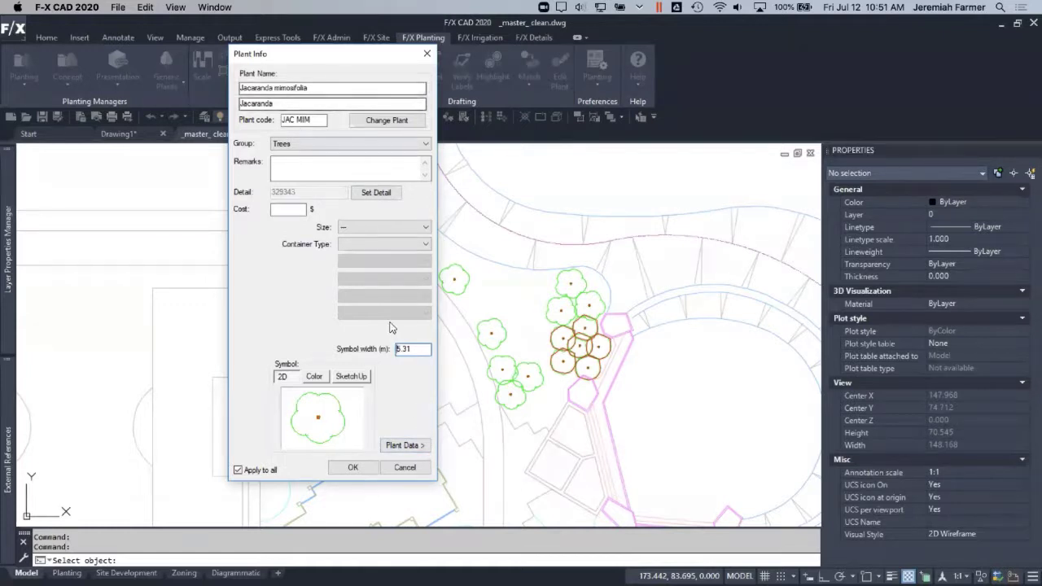
left_click_drag(324, 60, 266, 79)
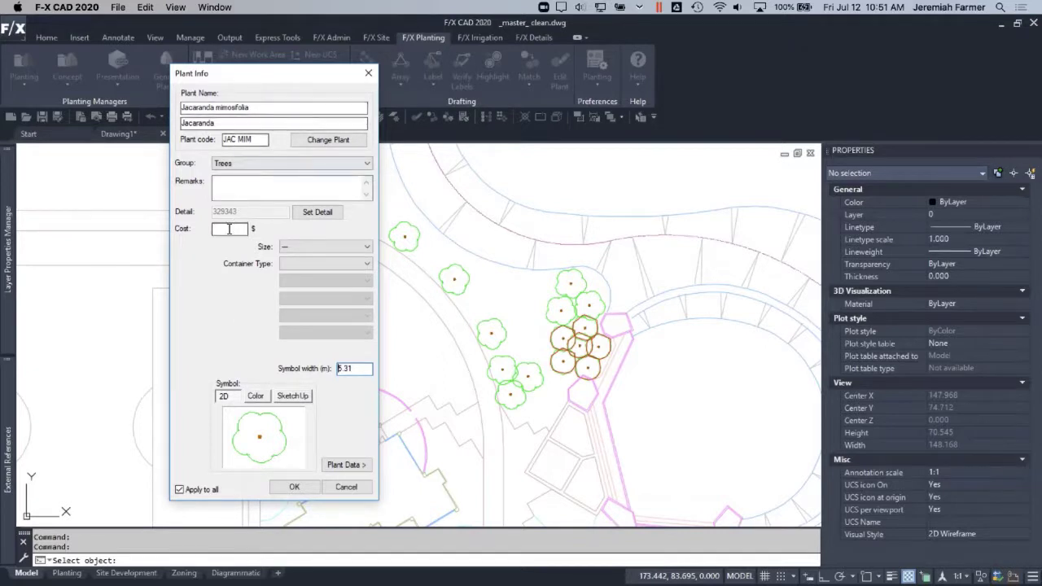
left_click(244, 192)
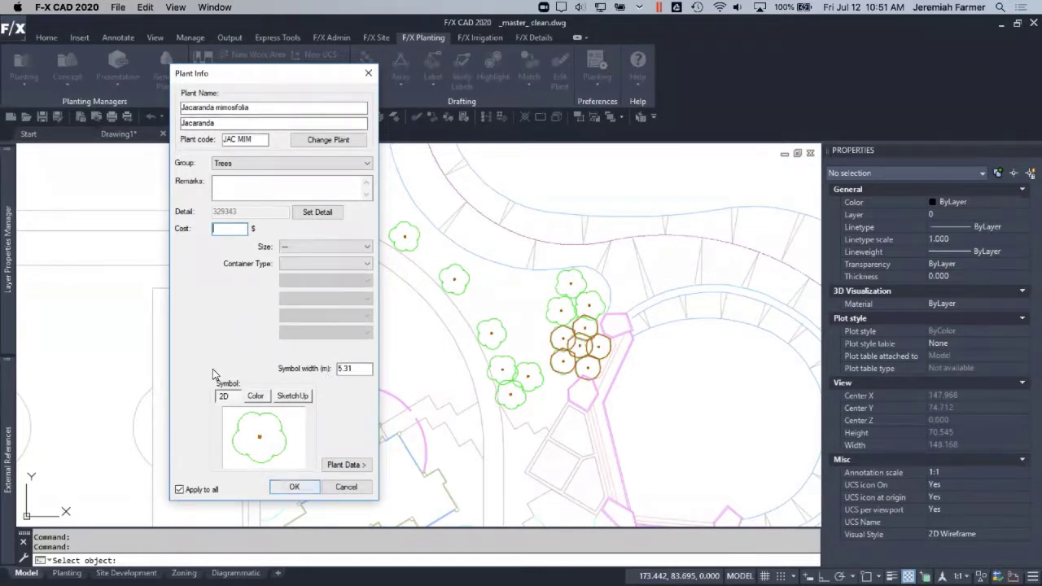
Assign the color symbol TREE-COLR-C105-17 to the Jacaranda and apply the plant to all matching trees
left_click(256, 397)
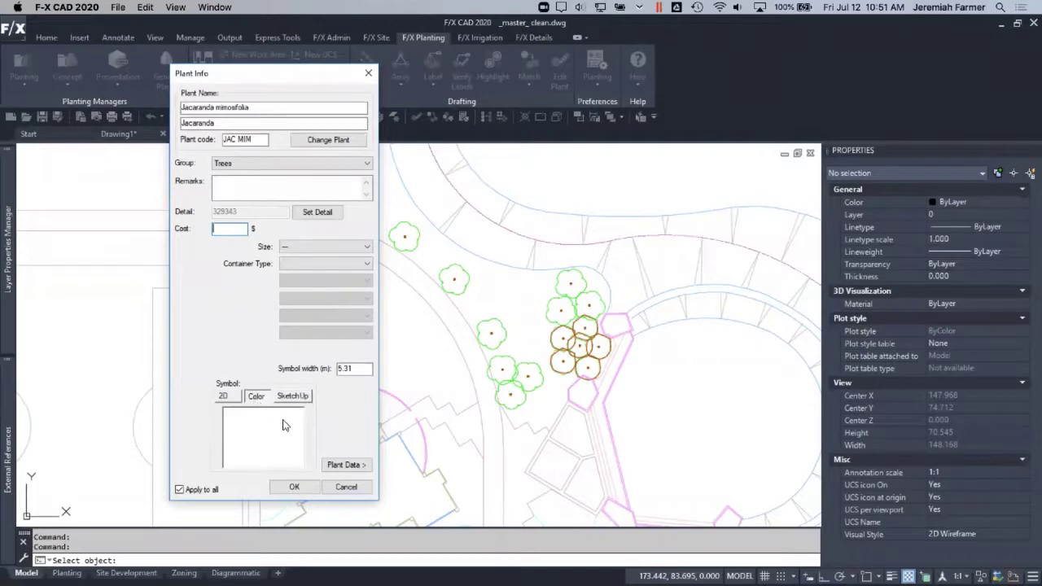
left_click(271, 450)
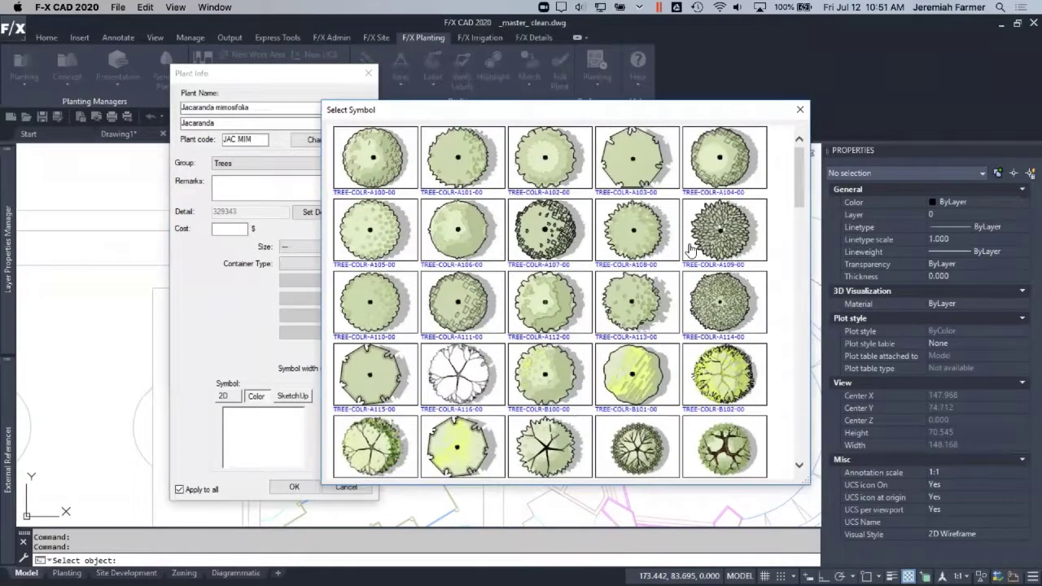
scroll(456, 397, "down", 12)
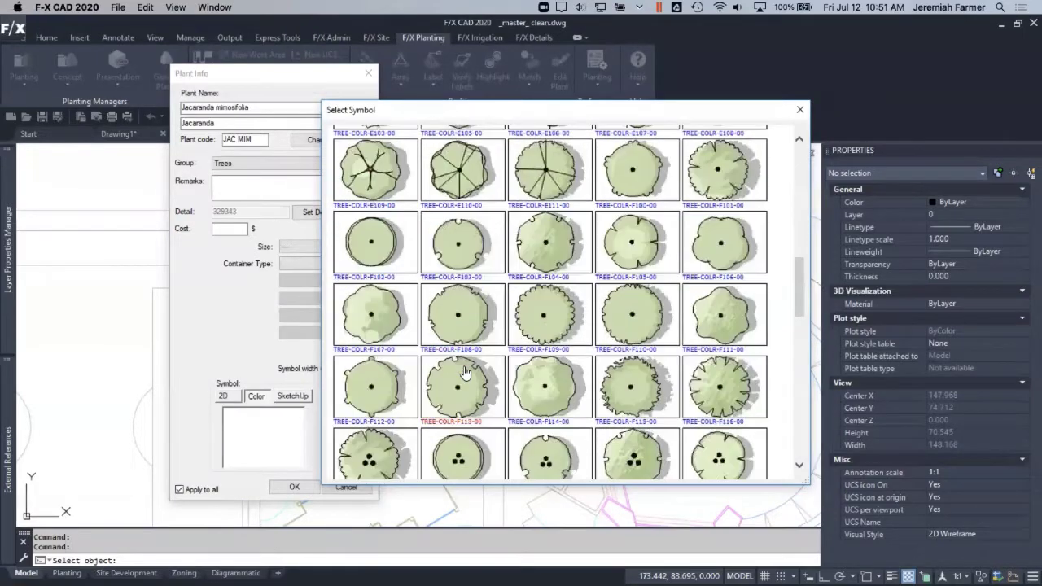
scroll(464, 371, "up", 12)
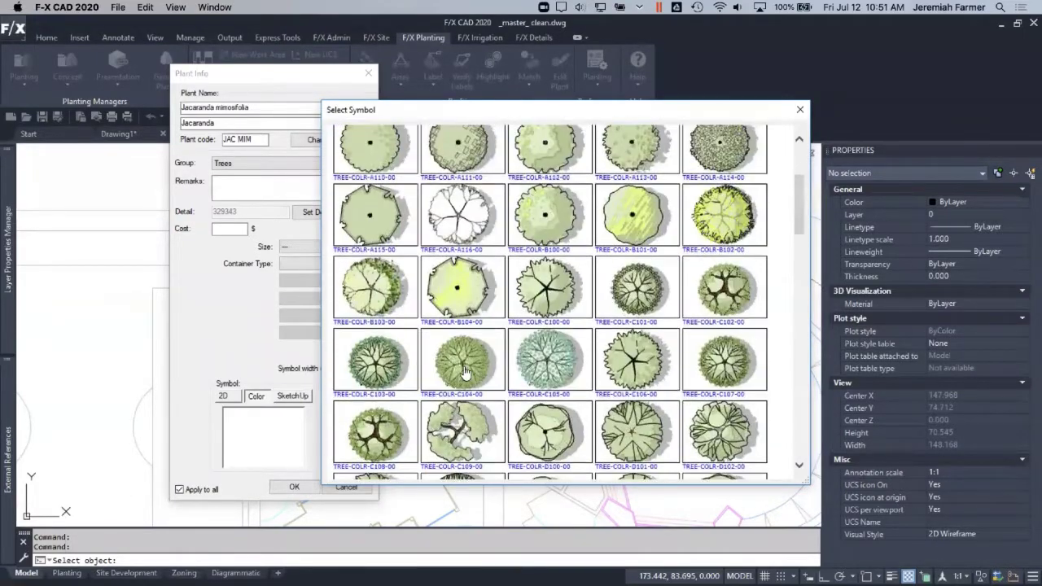
scroll(466, 368, "down", 3)
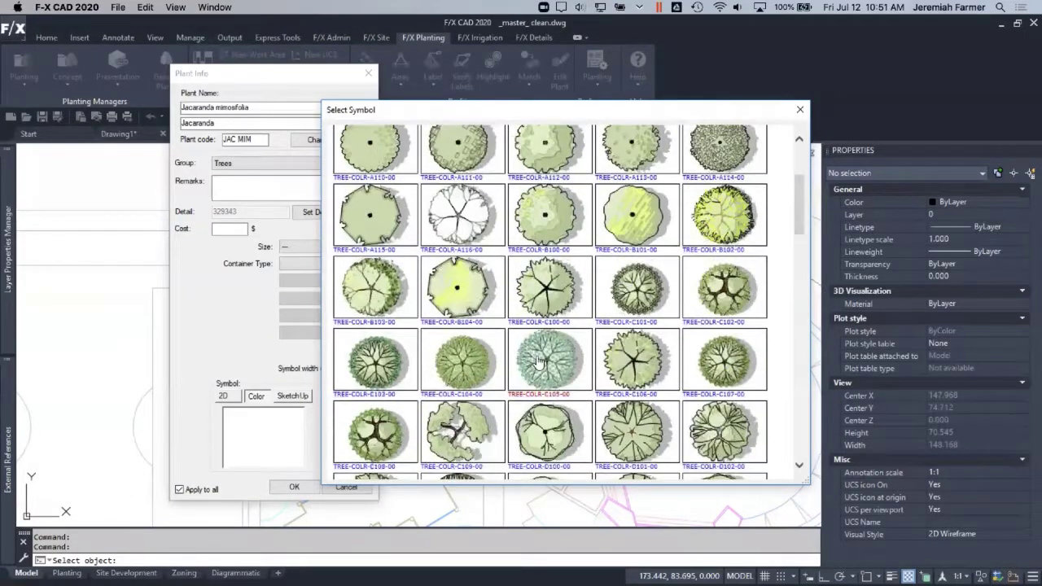
double_click(539, 362)
scroll(790, 417, "down", 2)
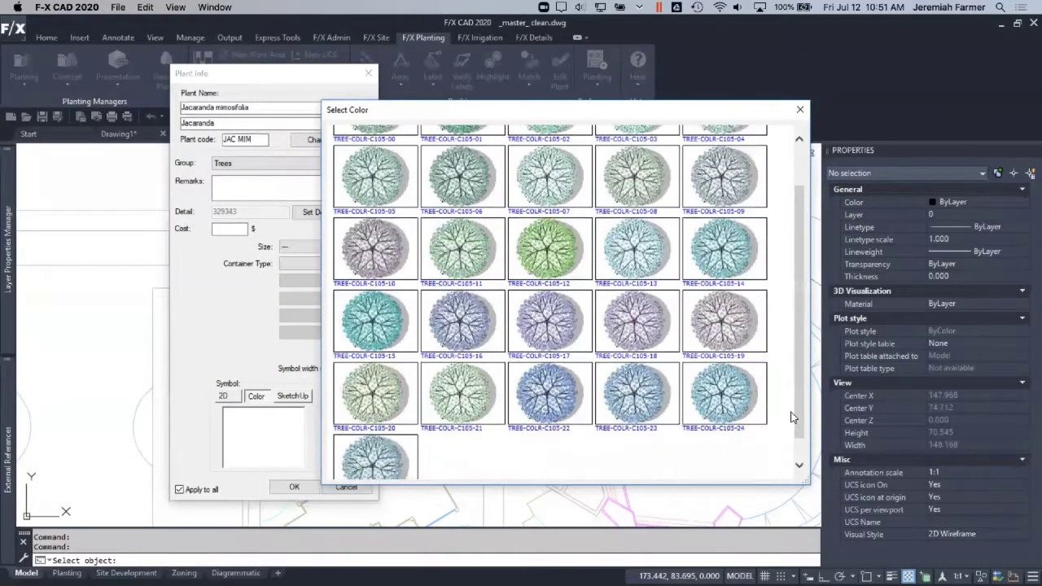
double_click(563, 331)
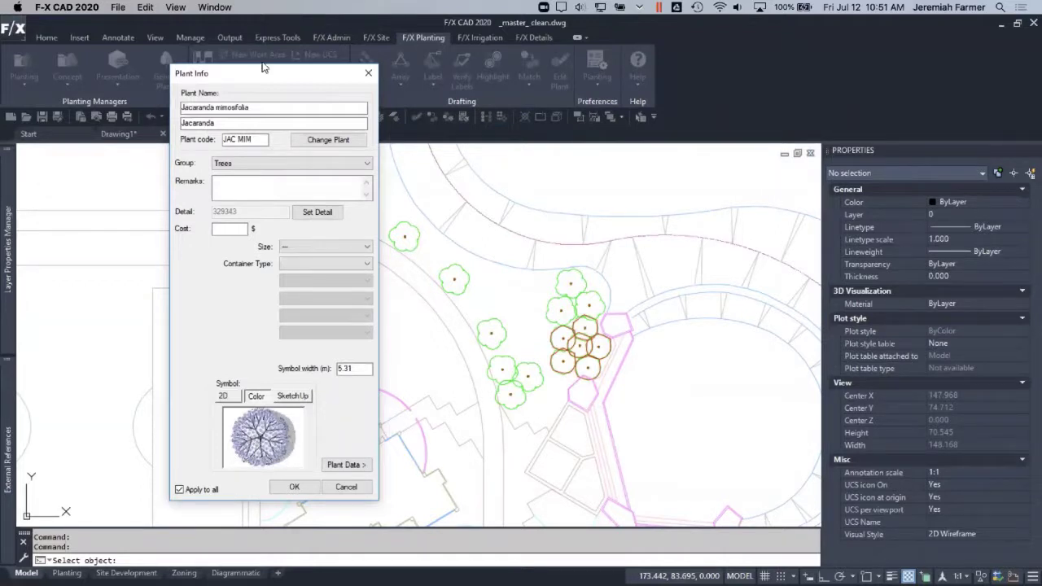
left_click(294, 486)
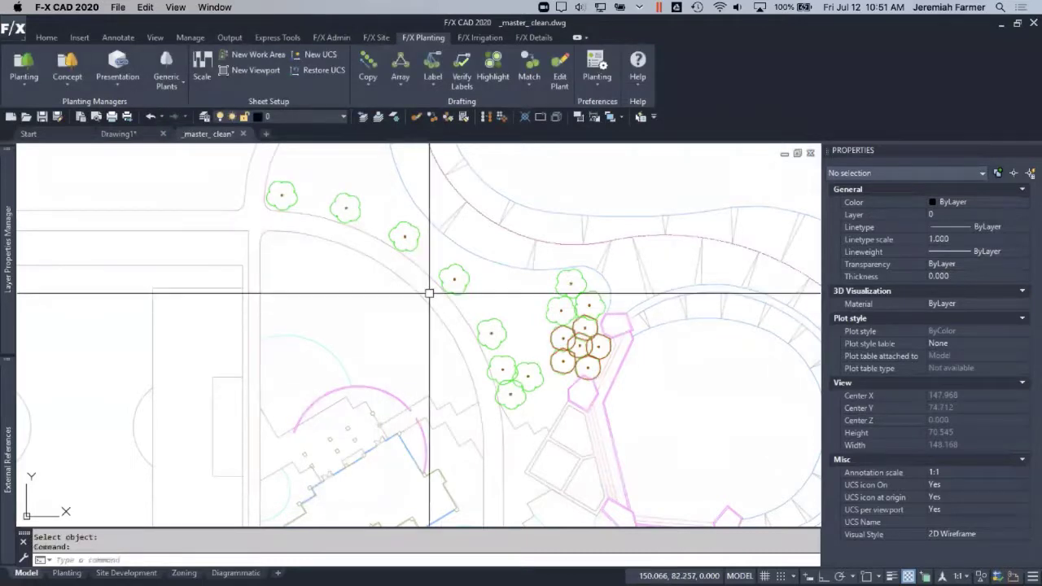
Place one more Jacaranda mimosifolia from the project's tree list in the open area southwest of the curved row, and close the Plant Manager
left_click(36, 73)
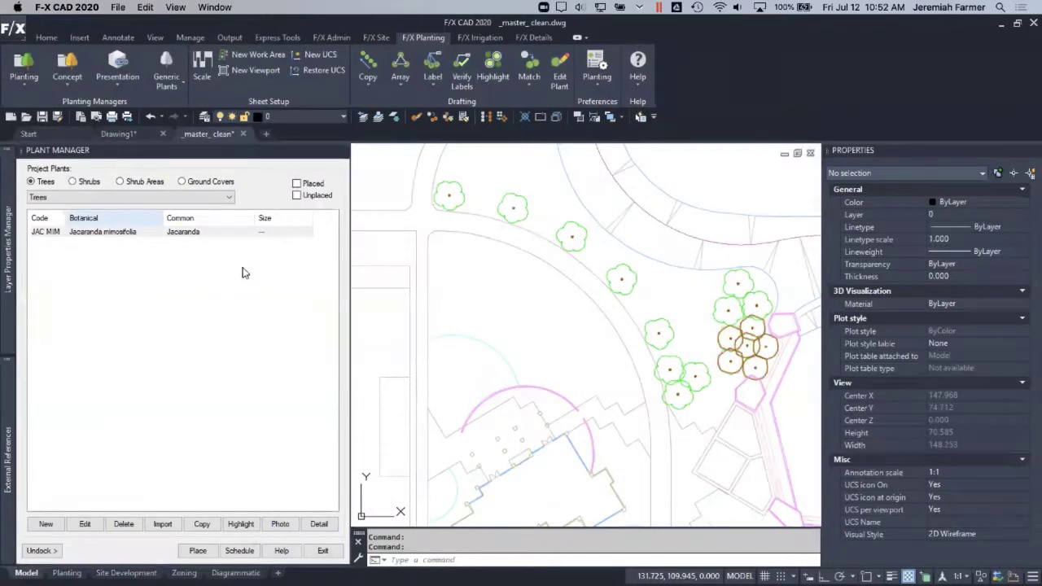
double_click(122, 236)
left_click(465, 273)
right_click(526, 344)
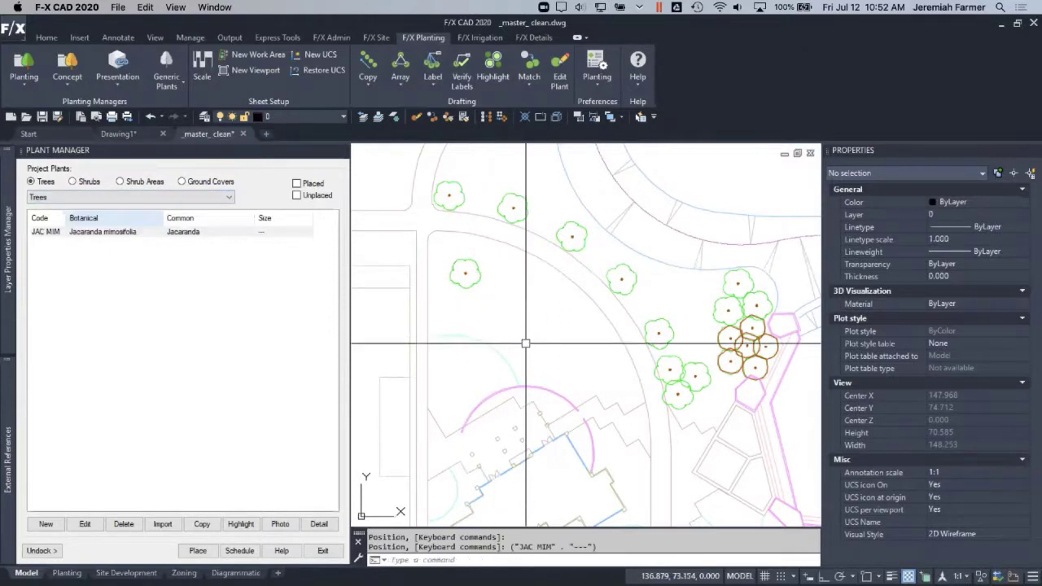
left_click(343, 150)
scroll(439, 286, "down", 2)
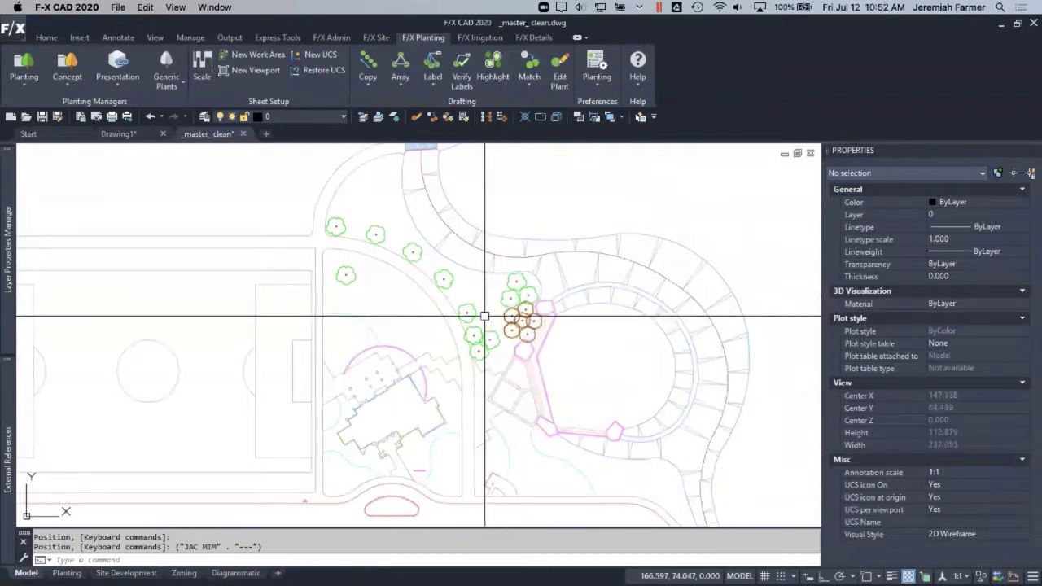
Label the group of three Jacarandas beside the curved wall, windowing the cluster and running leaders to two of the trees
scroll(493, 306, "up", 4)
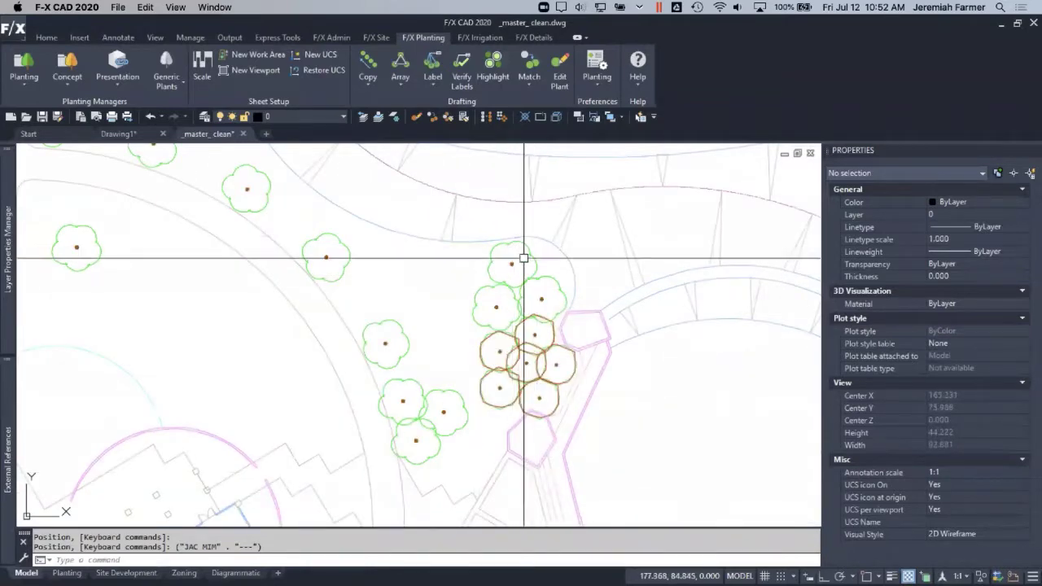
left_click(432, 76)
left_click(460, 109)
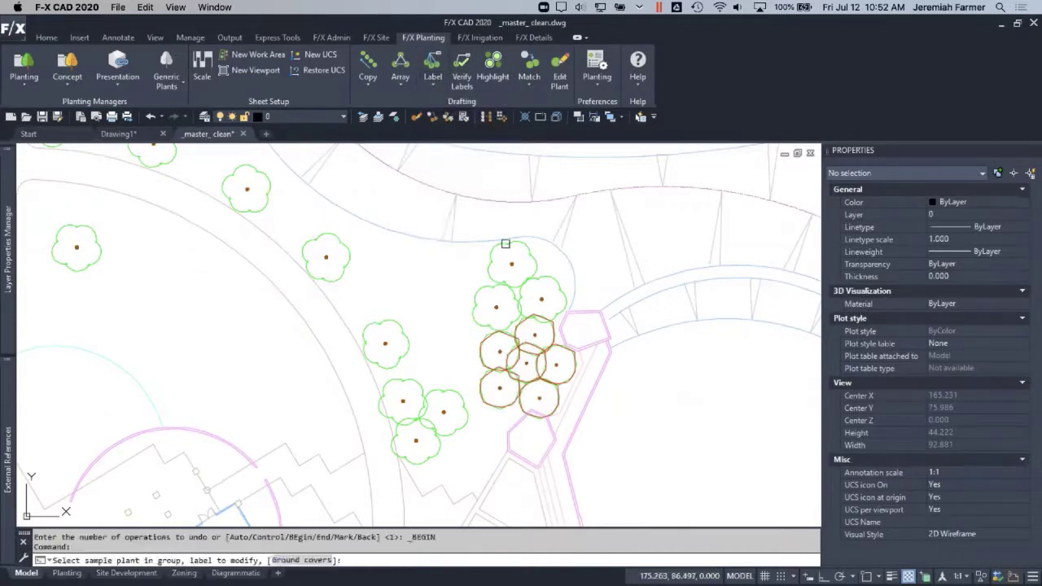
left_click(511, 263)
left_click(454, 220)
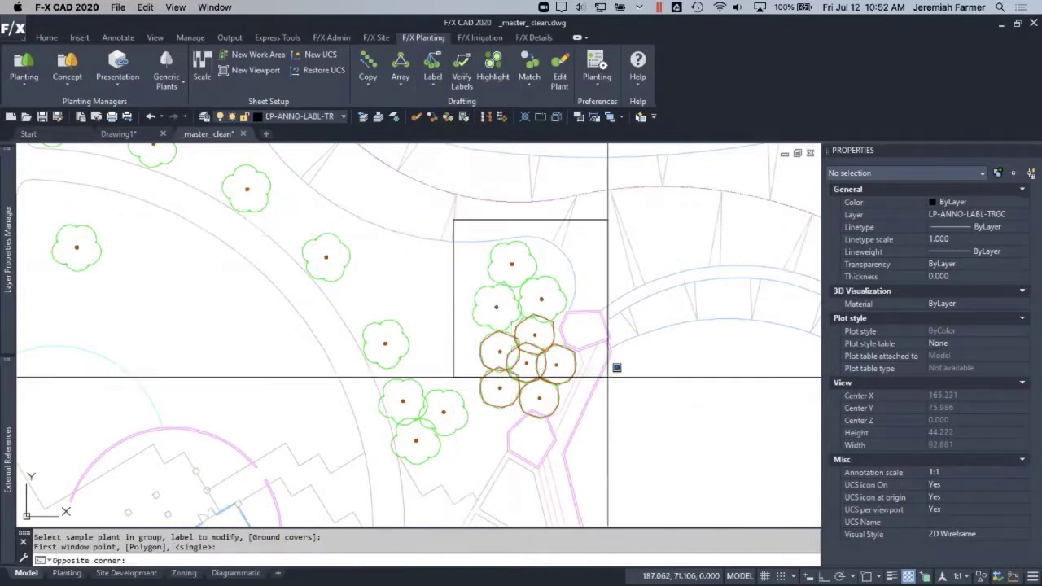
left_click(609, 379)
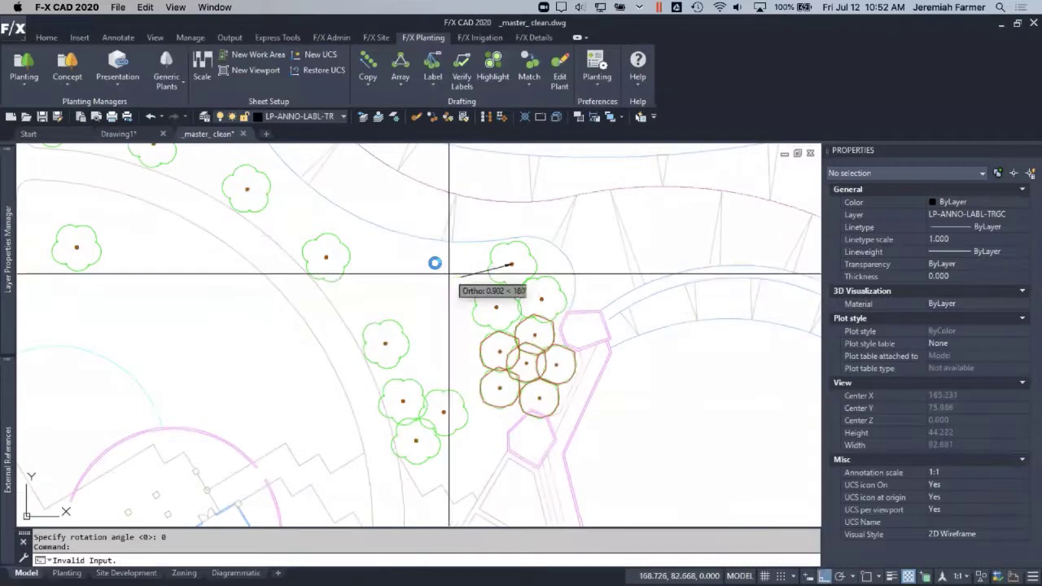
left_click(461, 276)
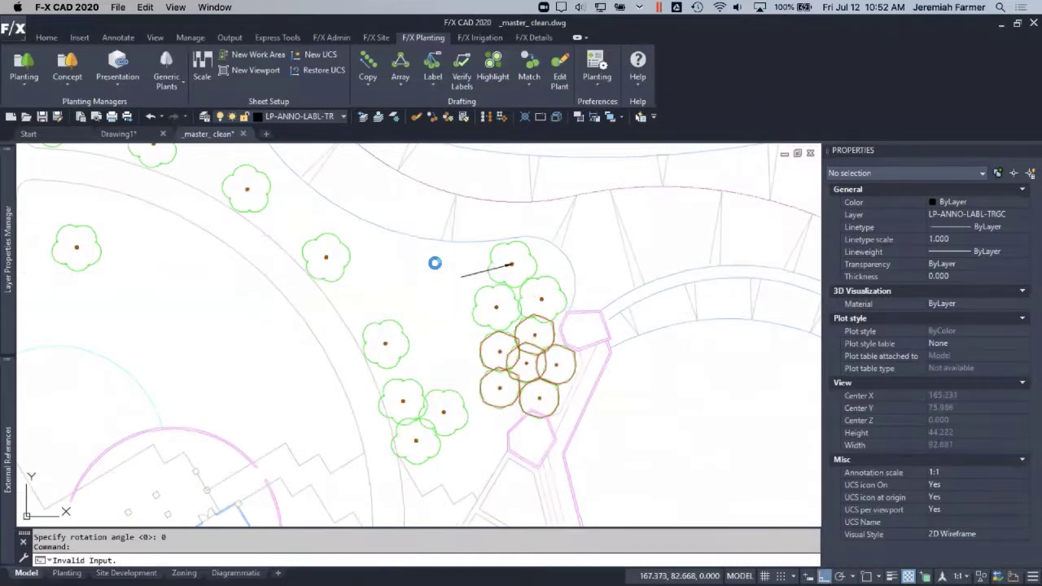
left_click(475, 310)
key("Return")
Move the Jacaranda group label to the east side of the trees by stretching its leader landing, and check its contents
left_click(449, 280)
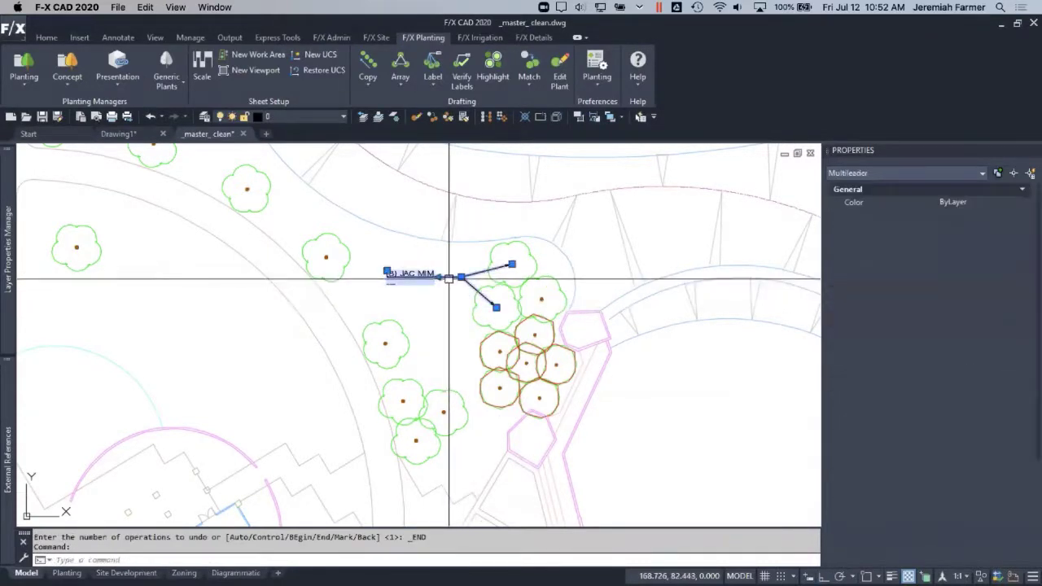
left_click(462, 279)
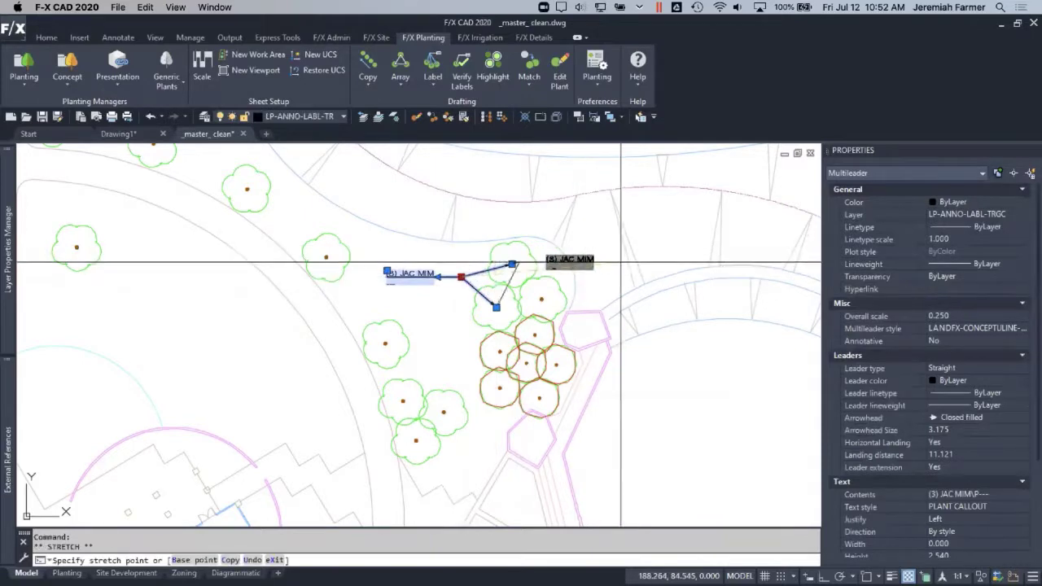
left_click(556, 254)
scroll(612, 271, "up", 6)
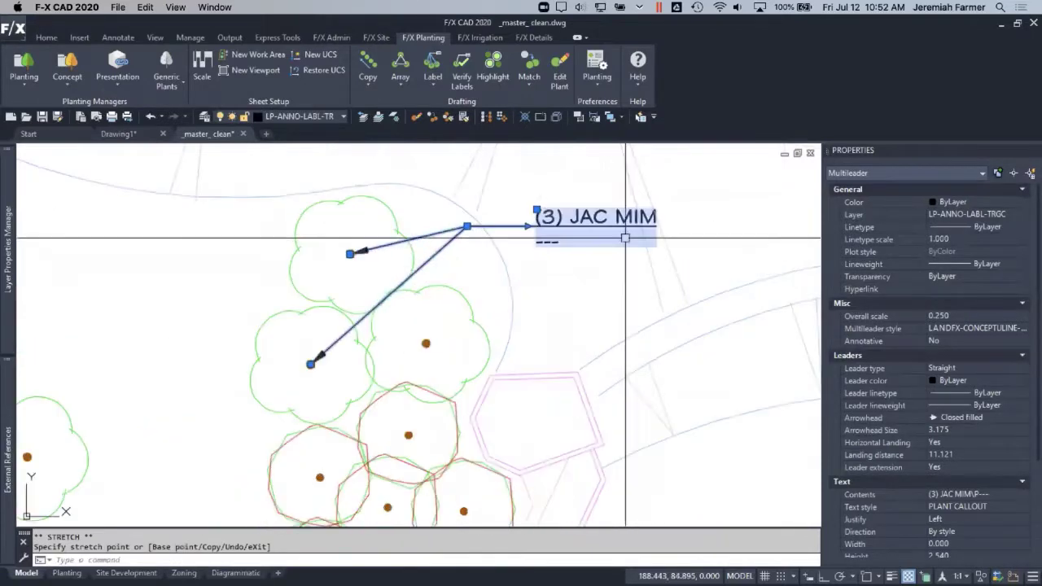
key("Escape")
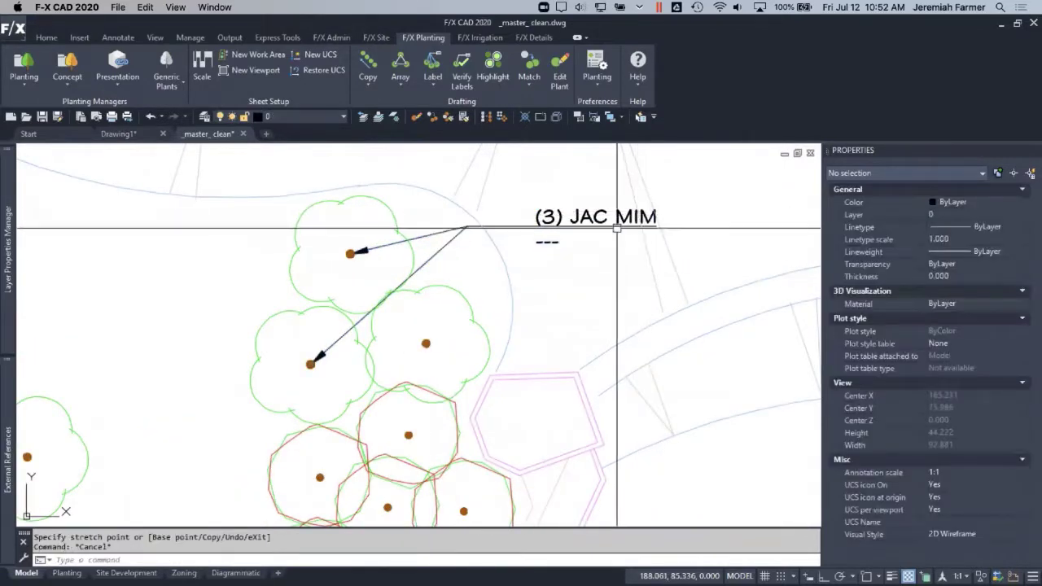
left_click(538, 221)
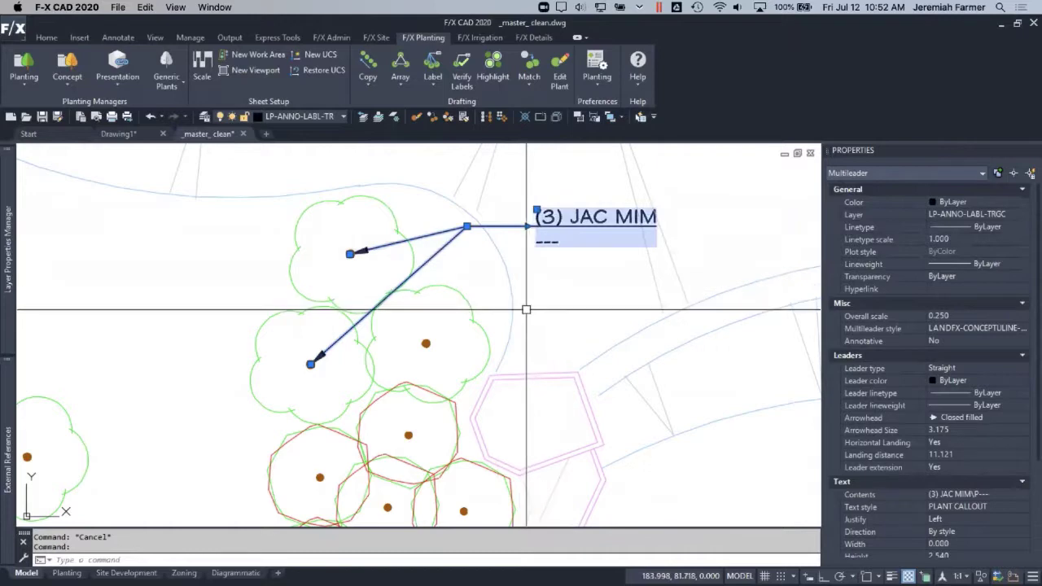
scroll(516, 323, "down", 2)
key("Escape")
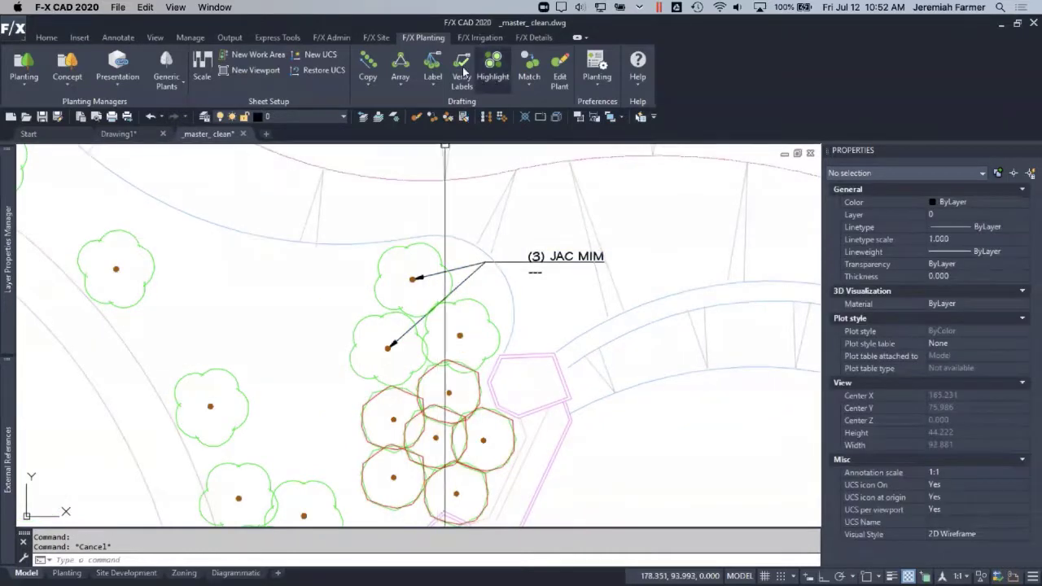
Verify the plant labels and look over the drawing for the unlabeled trees
left_click(461, 69)
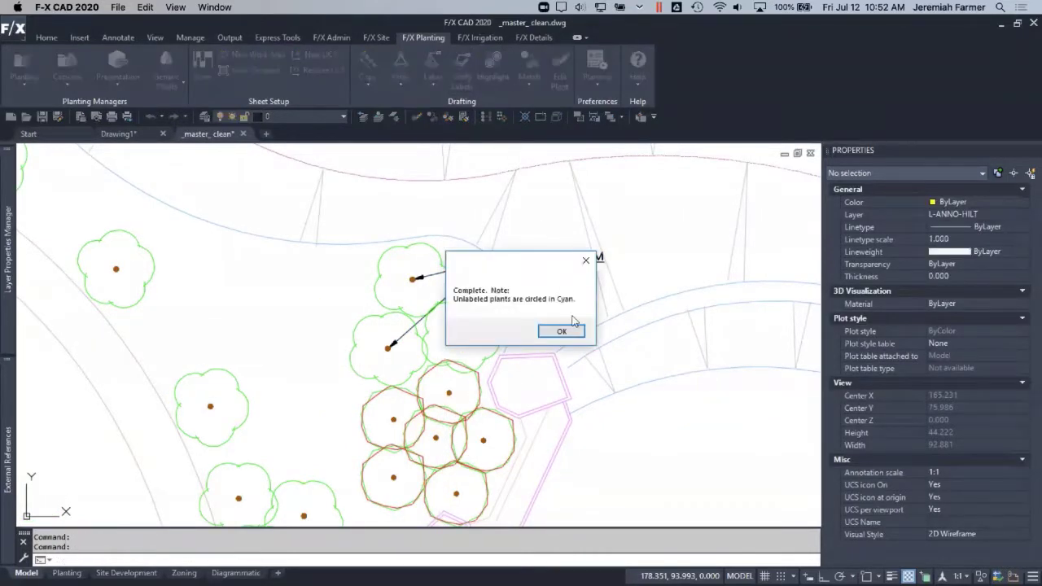
left_click(561, 330)
scroll(370, 366, "down", 2)
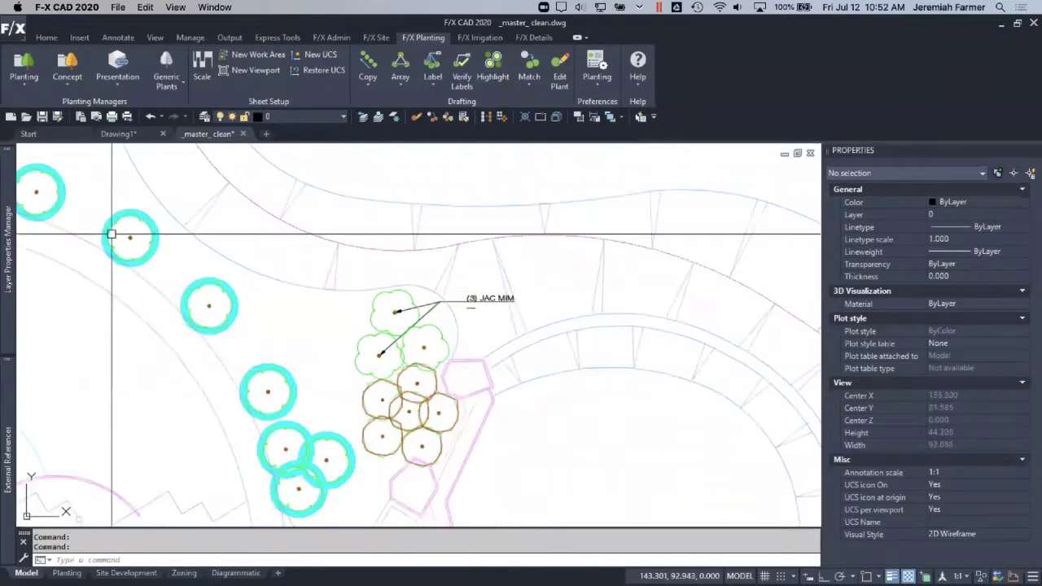
scroll(269, 391, "down", 4)
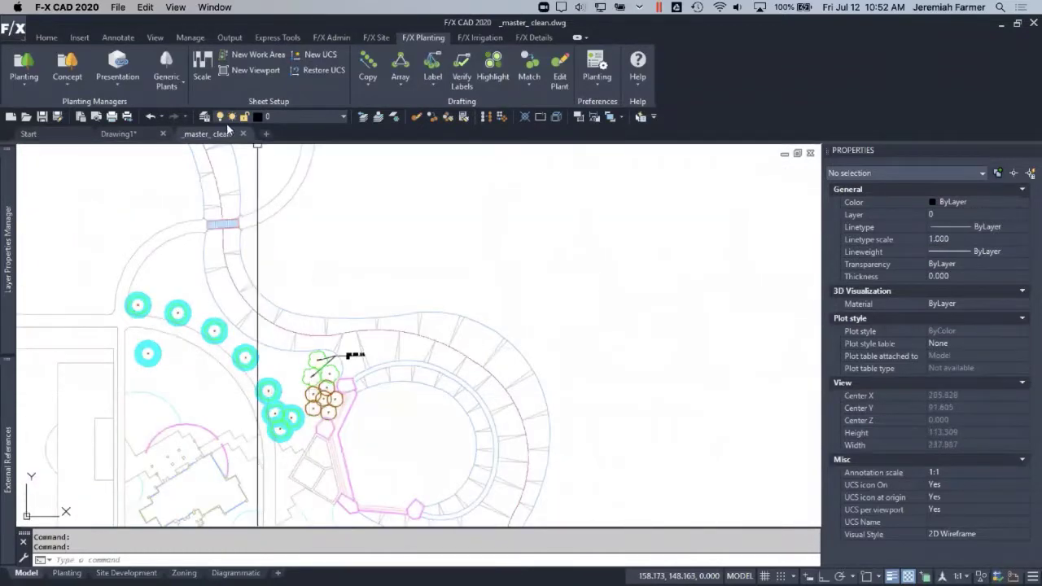
Close _master_ clean.dwg and Drawing1.dwg without saving, and open _master_.dwg from the Tutorial folder
left_click(243, 135)
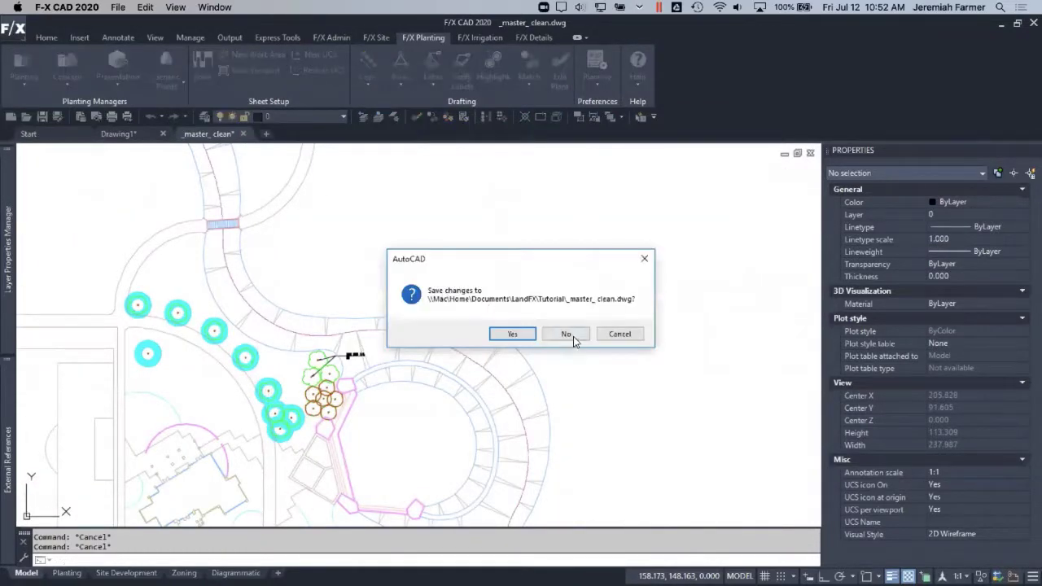
left_click(573, 341)
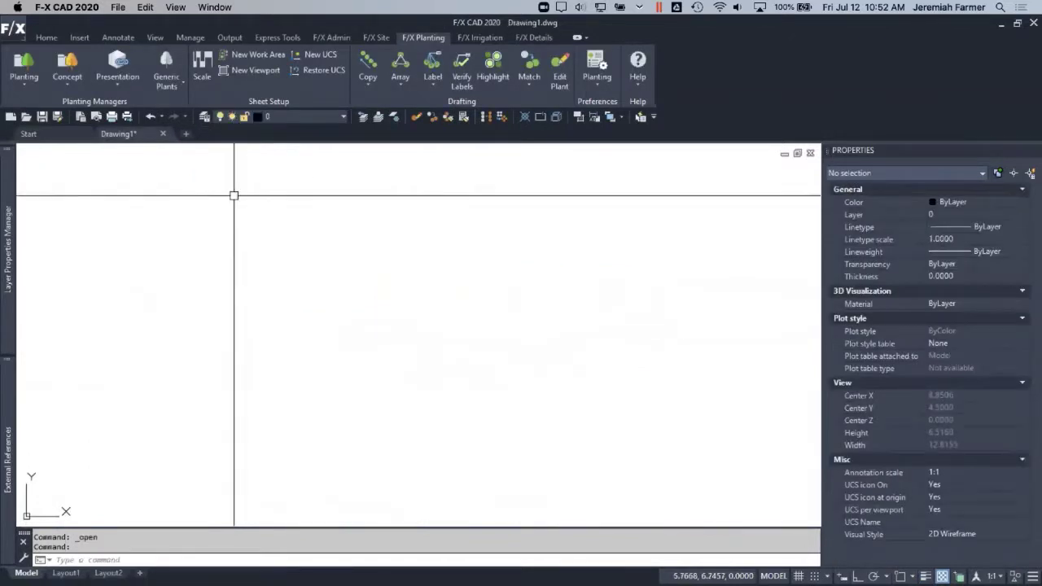
left_click(162, 134)
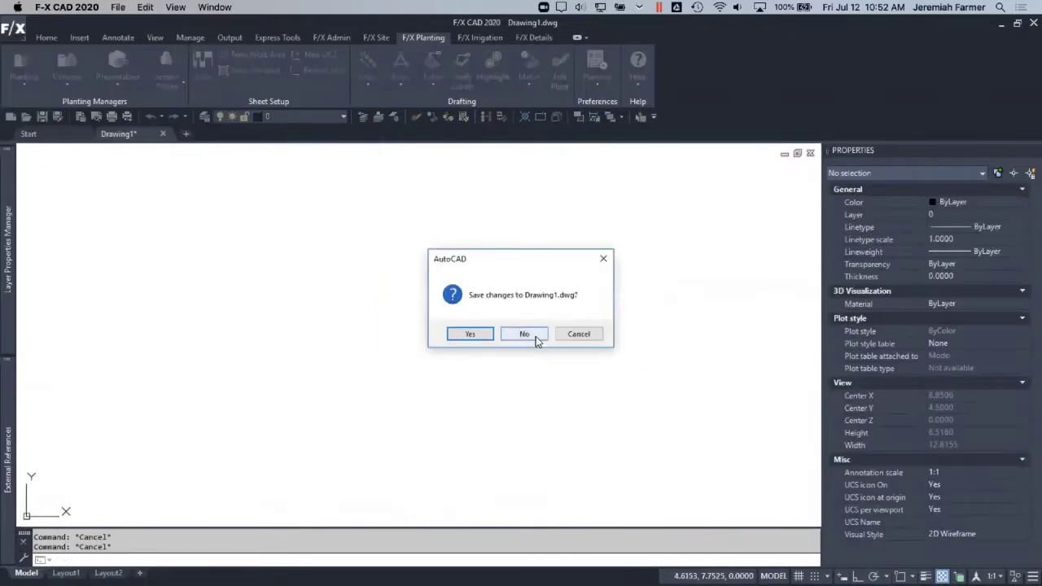
left_click(536, 336)
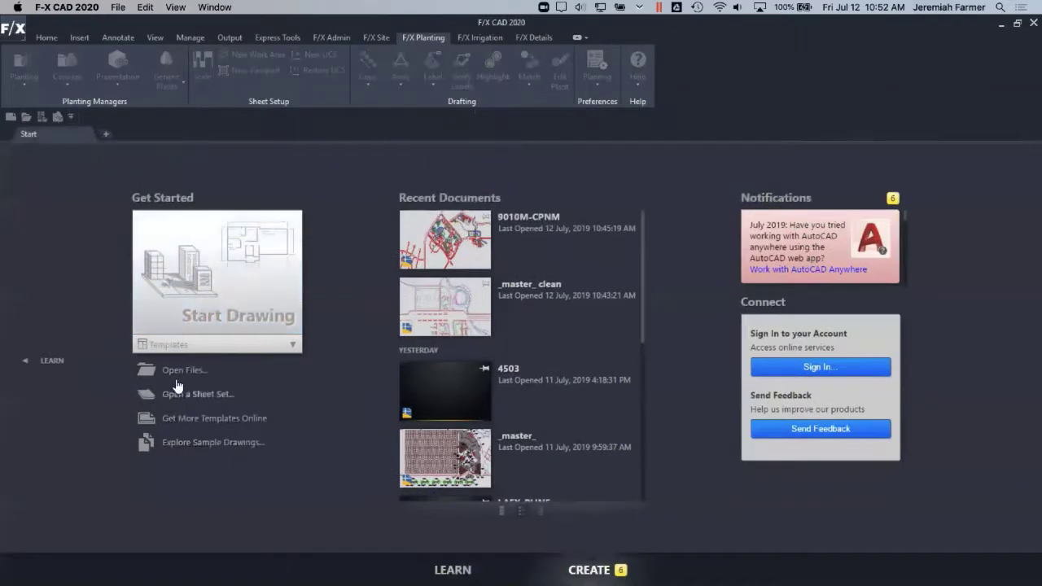
left_click(178, 371)
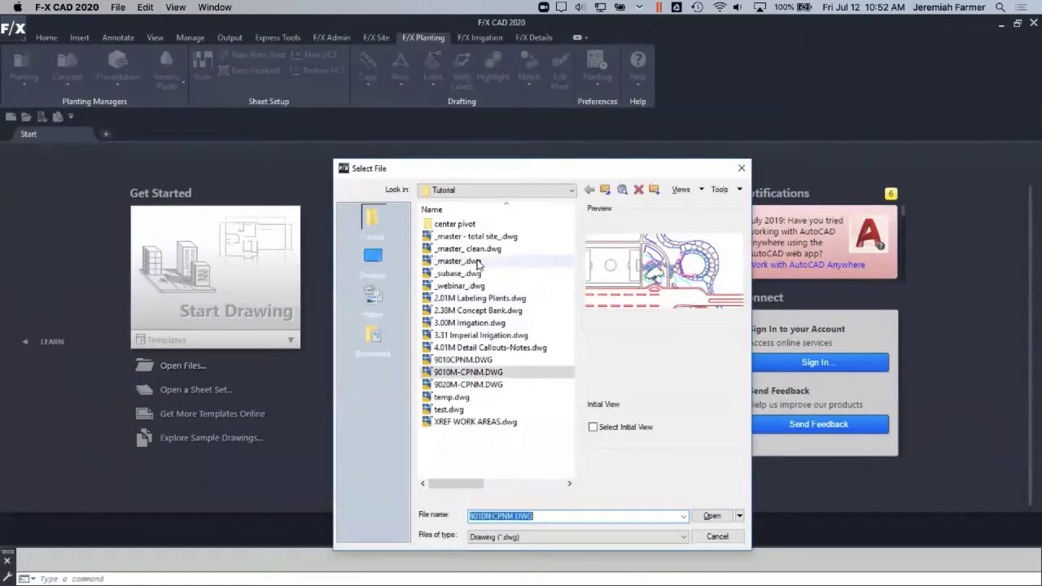
double_click(478, 263)
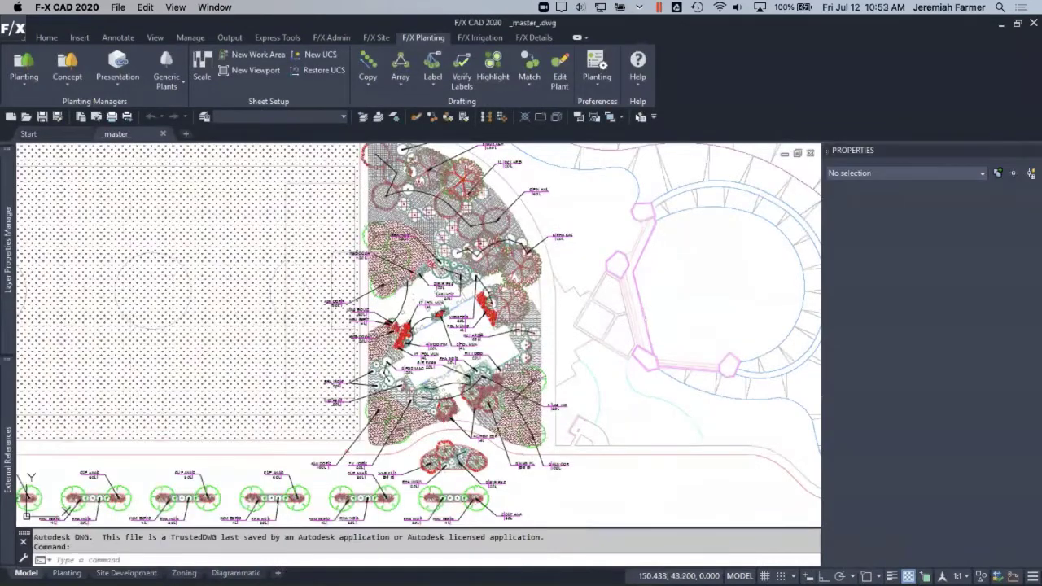
Verify the plant labels in the completed planting plan and inspect the two 17 POL MUN labels on the yellow-circled shrubs
left_click(478, 63)
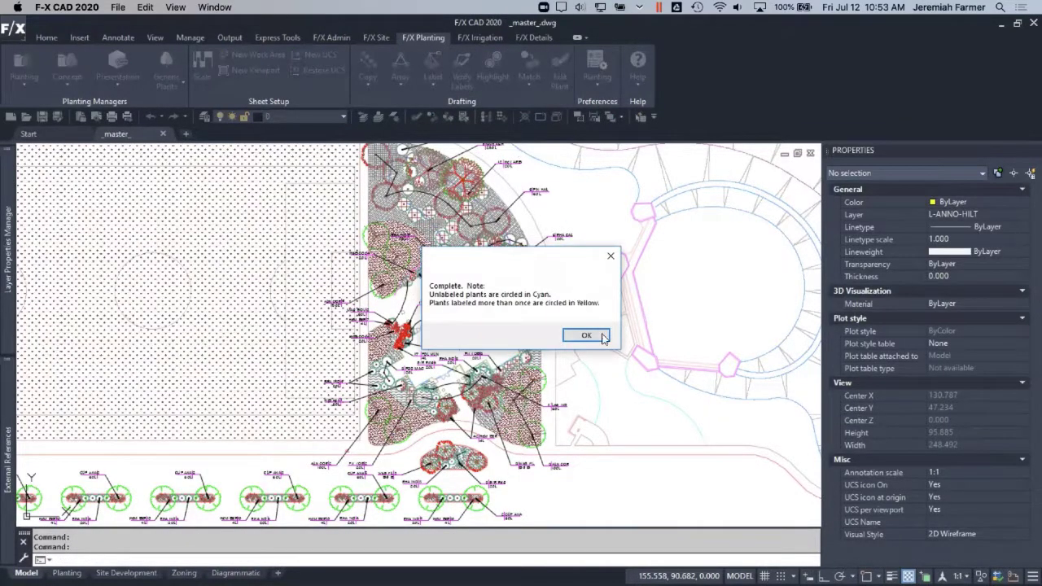
left_click(586, 336)
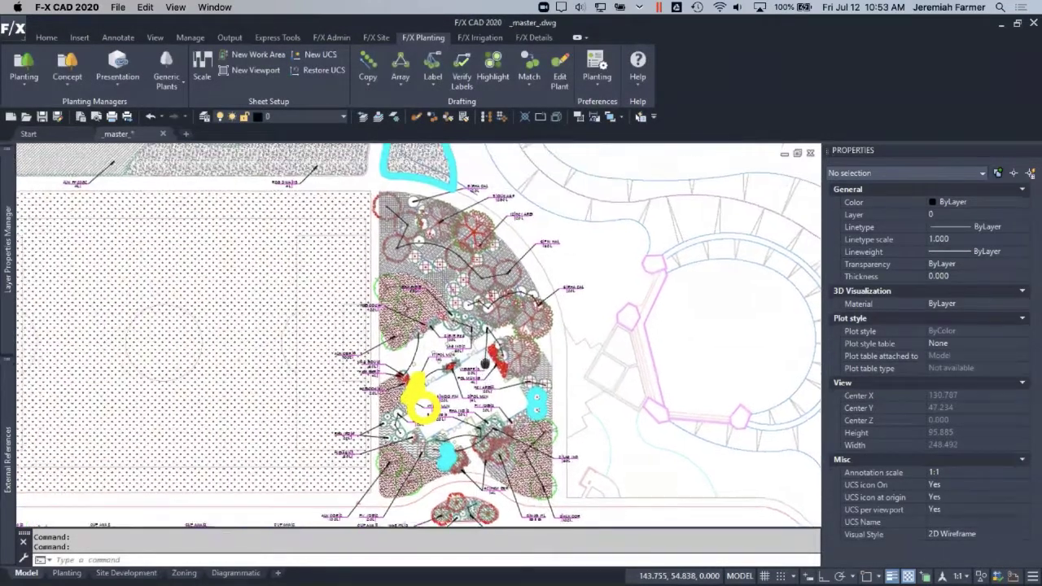
scroll(469, 334, "up", 2)
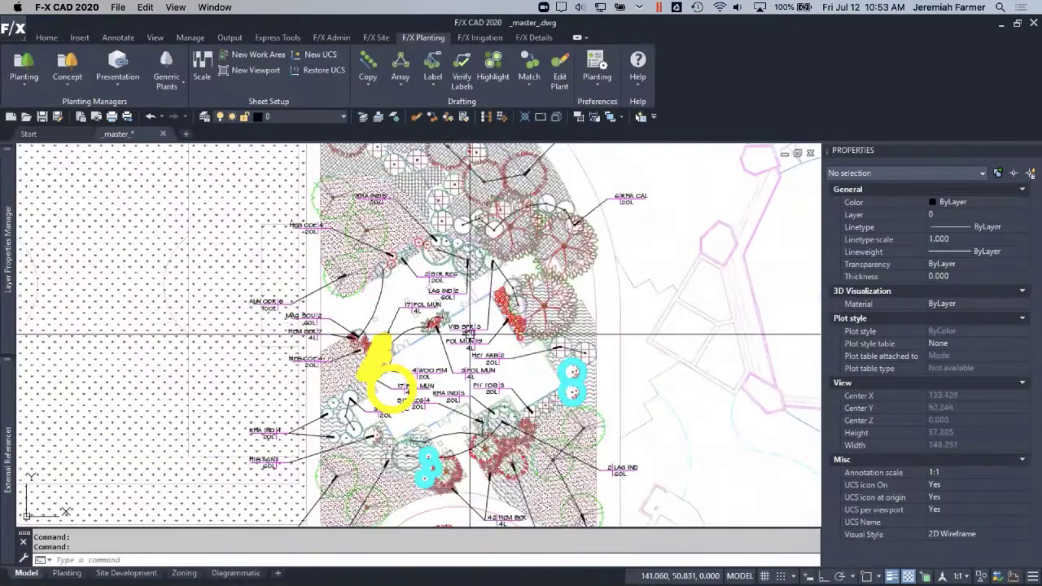
scroll(431, 333, "up", 4)
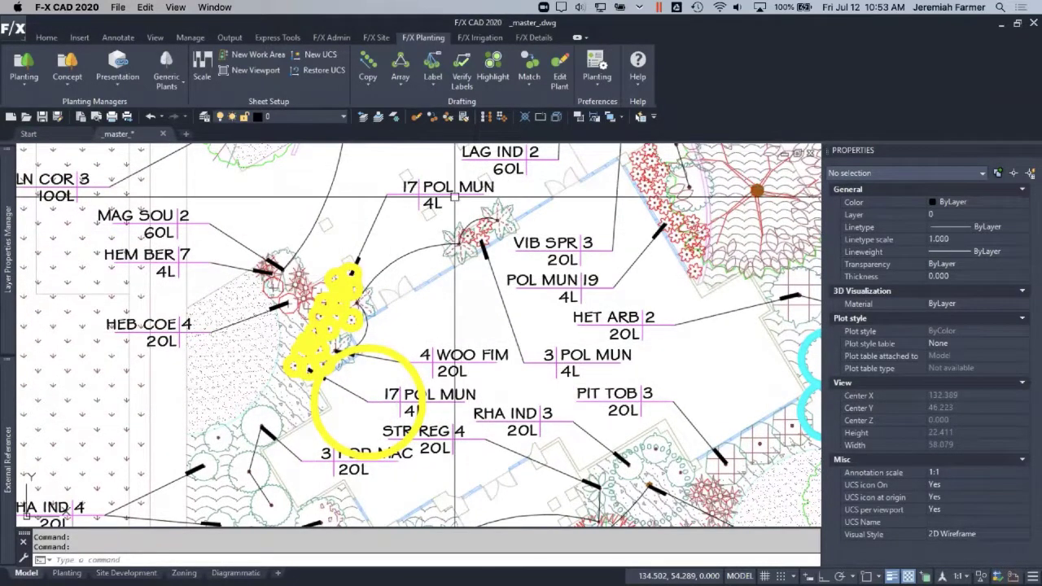
left_click(429, 194)
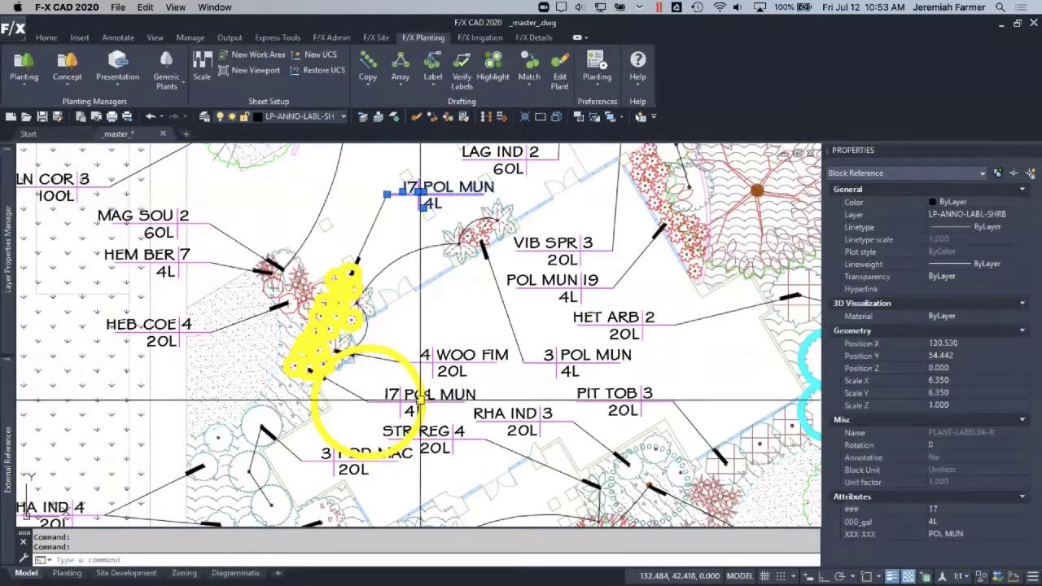
left_click(405, 399)
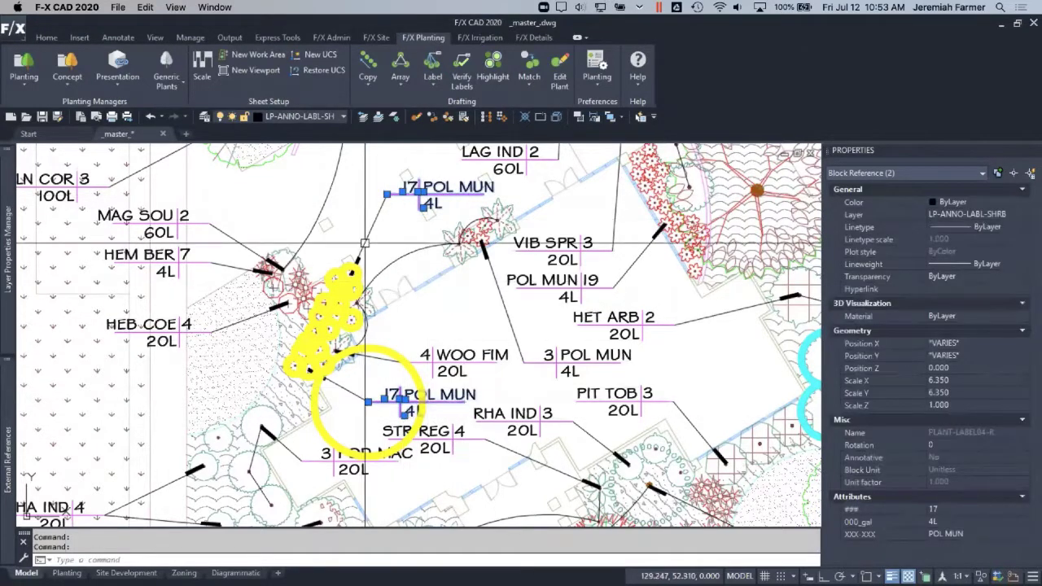
key("Escape")
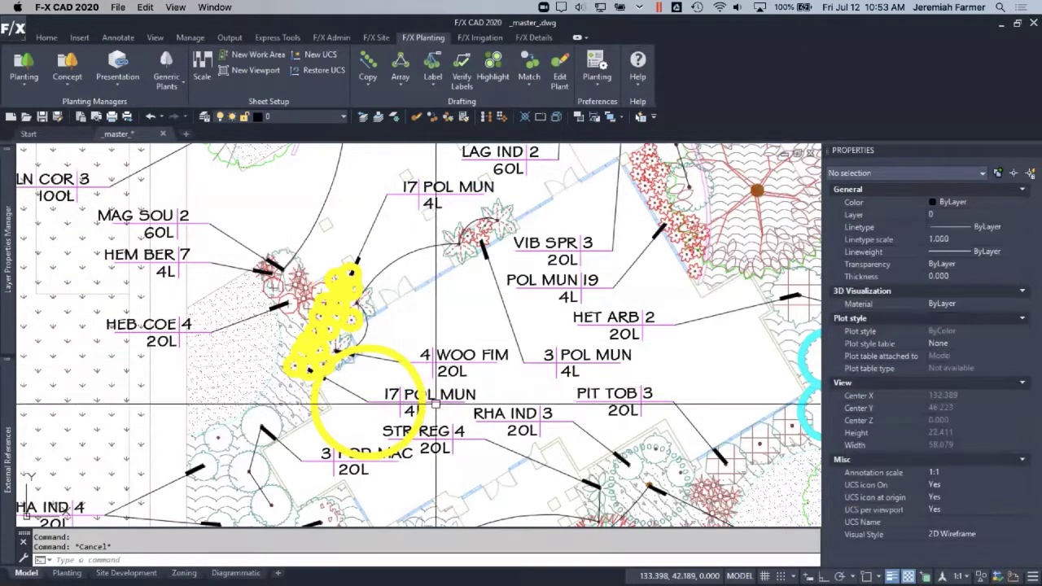
Delete the southern duplicate 17 POL MUN label together with its leader
left_click(442, 411)
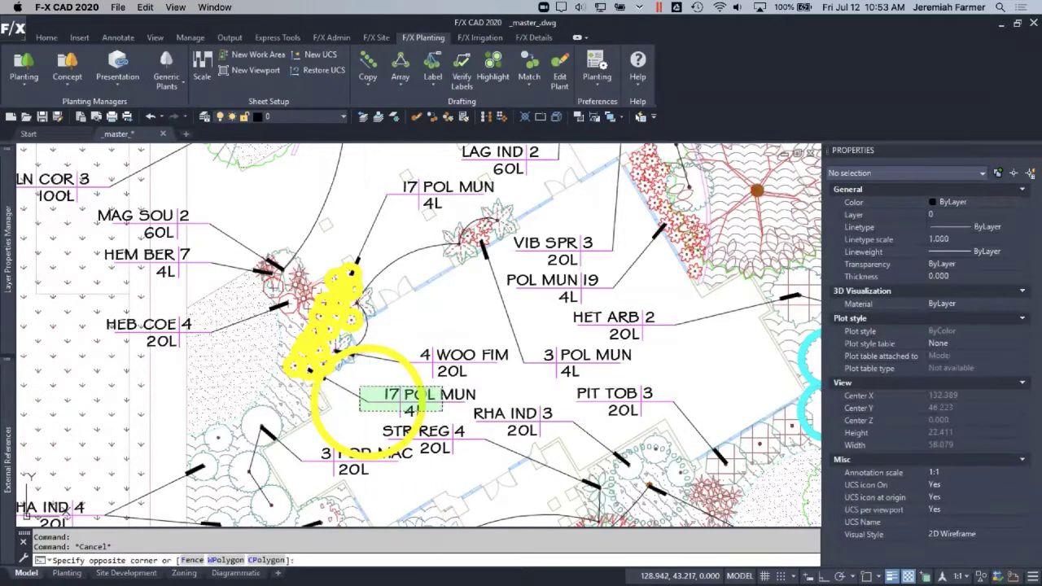
left_click(360, 389)
key("Delete")
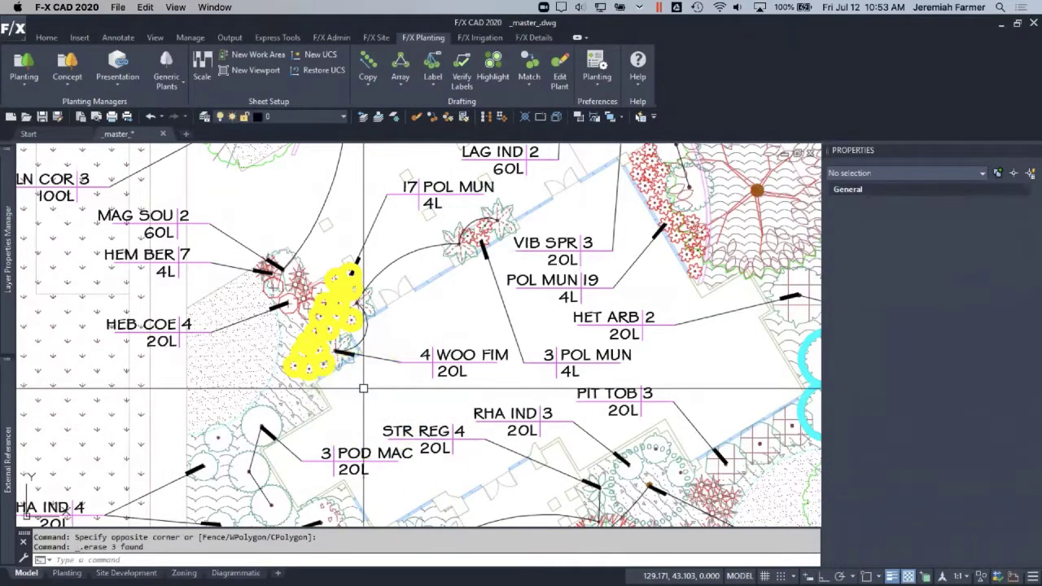
Add a single plant label for the unlabeled cyan-outlined ROS DWA shrub area northeast of the field, outside the bed to its east
scroll(358, 359, "down", 3)
scroll(358, 359, "down", 3)
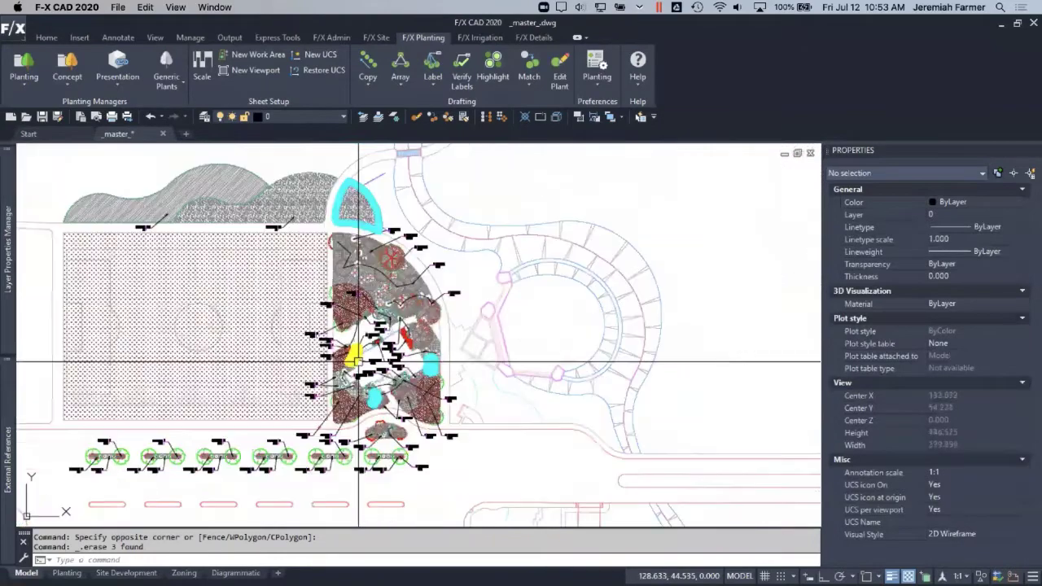
scroll(330, 215, "up", 5)
middle_click_drag(330, 216, 338, 285)
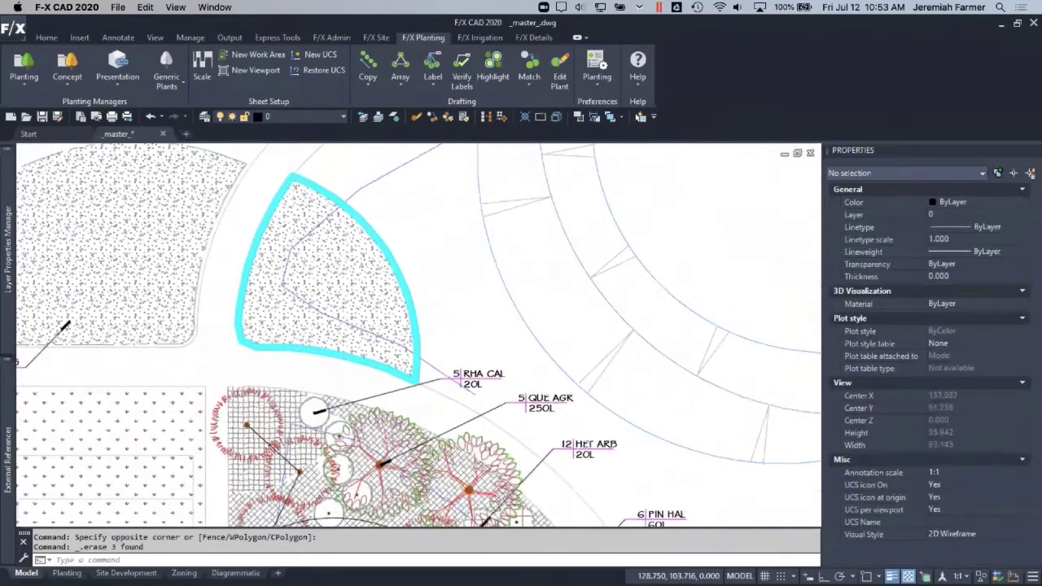
scroll(339, 283, "up", 2)
scroll(345, 269, "down", 2)
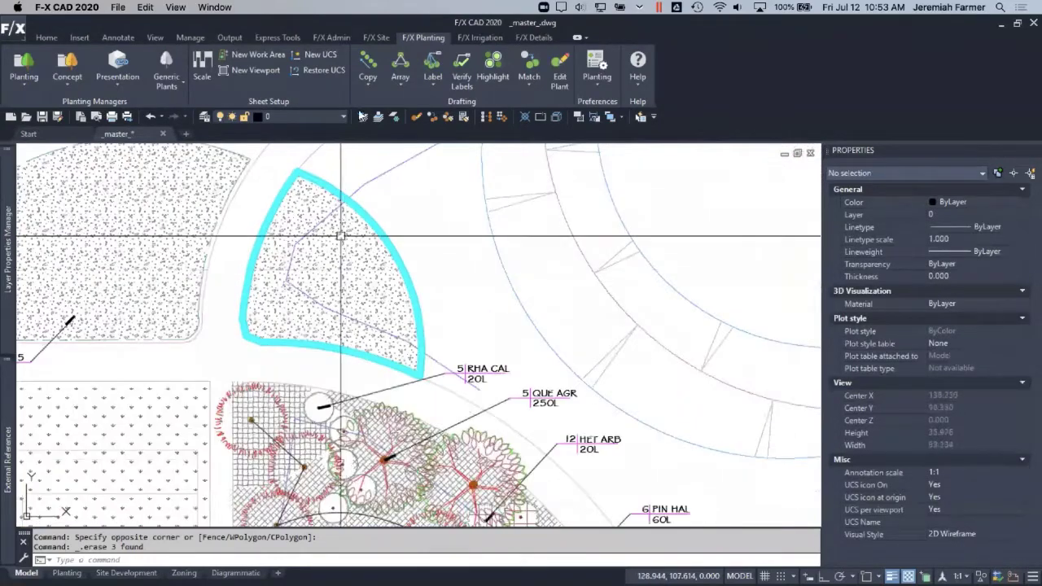
left_click(437, 86)
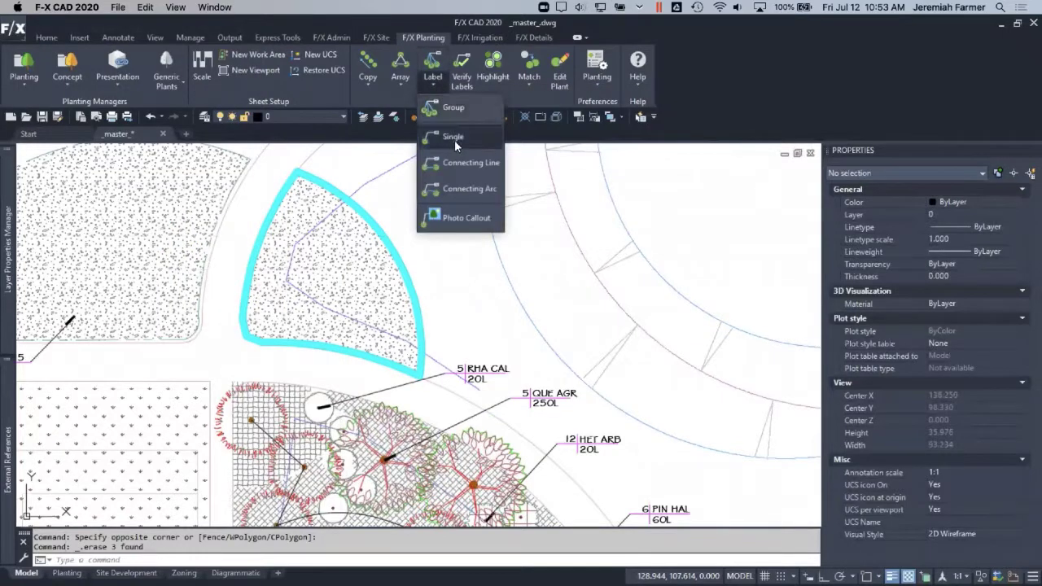
left_click(453, 138)
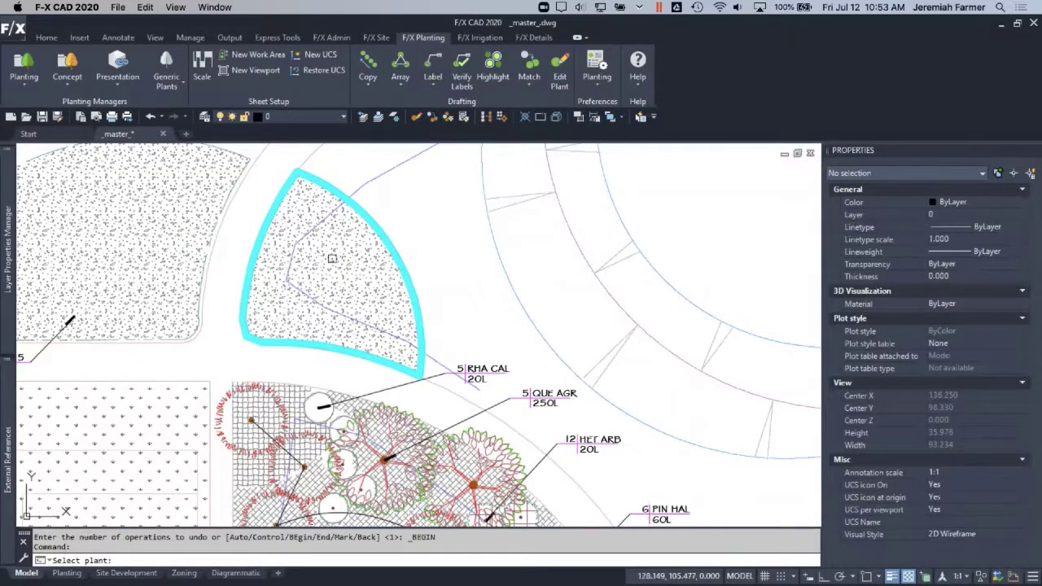
left_click(344, 258)
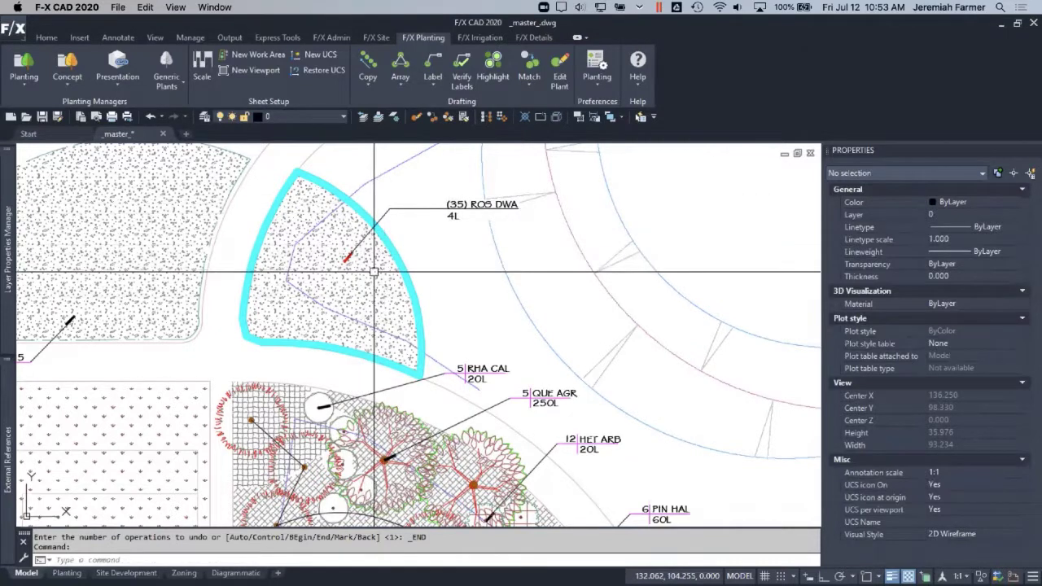
Edit the Dwarf Rosemary shrub area's plant info and reduce its on-center plant spacing for all instances
left_click(560, 72)
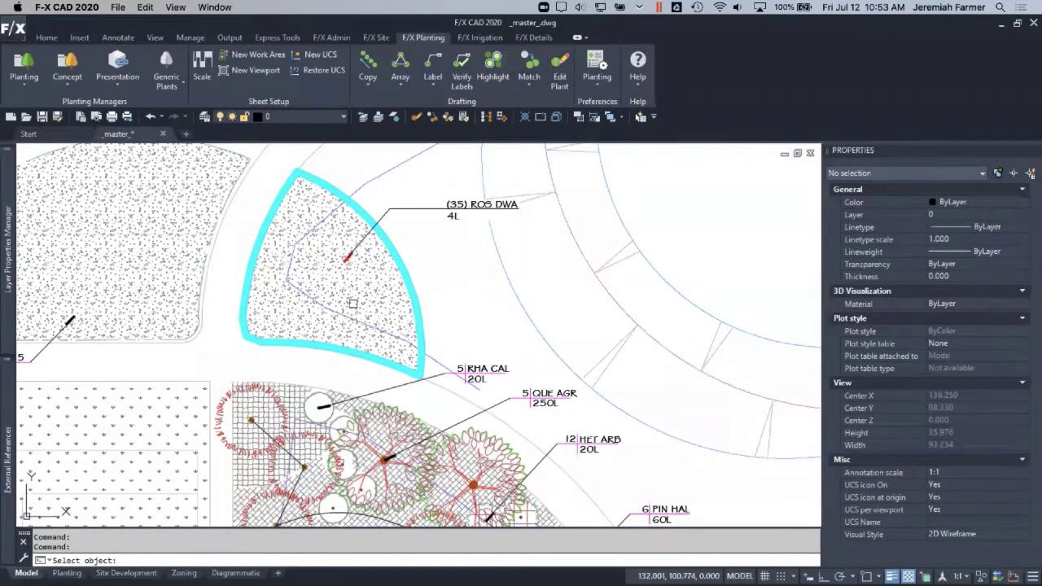
left_click(352, 304)
left_click(480, 207)
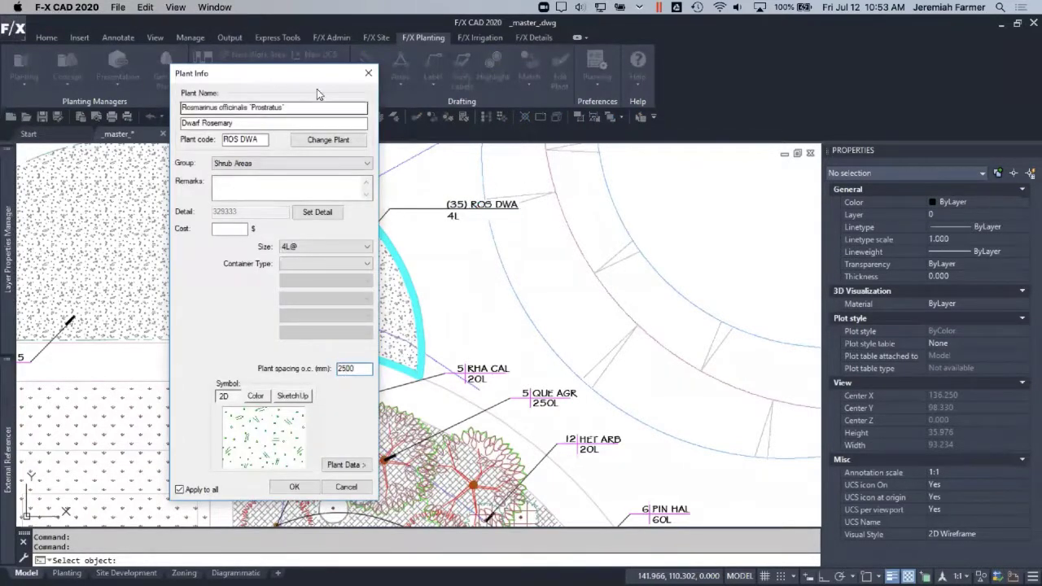
mouse_move(317, 74)
left_mouse_down()
mouse_move(740, 75)
mouse_move(693, 75)
left_mouse_up()
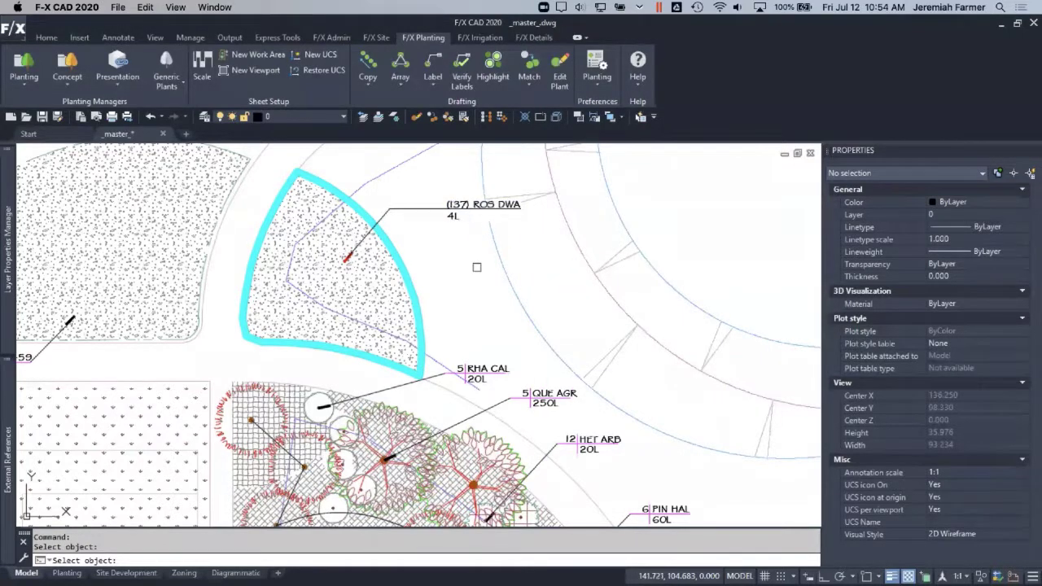
key("Return")
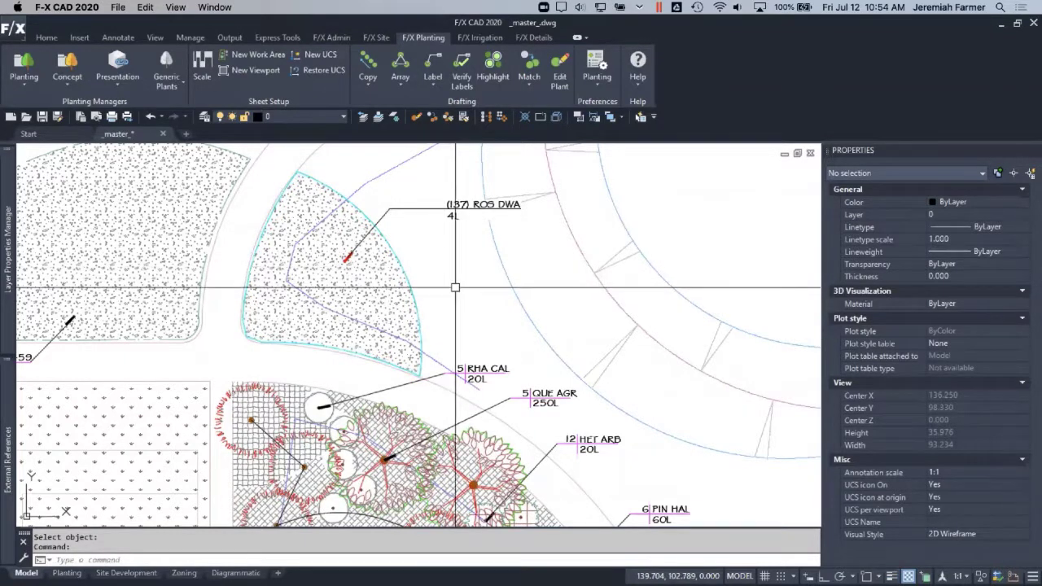
Apply Plant Colorization to the planting plan using the current plant colors
scroll(455, 288, "down", 4)
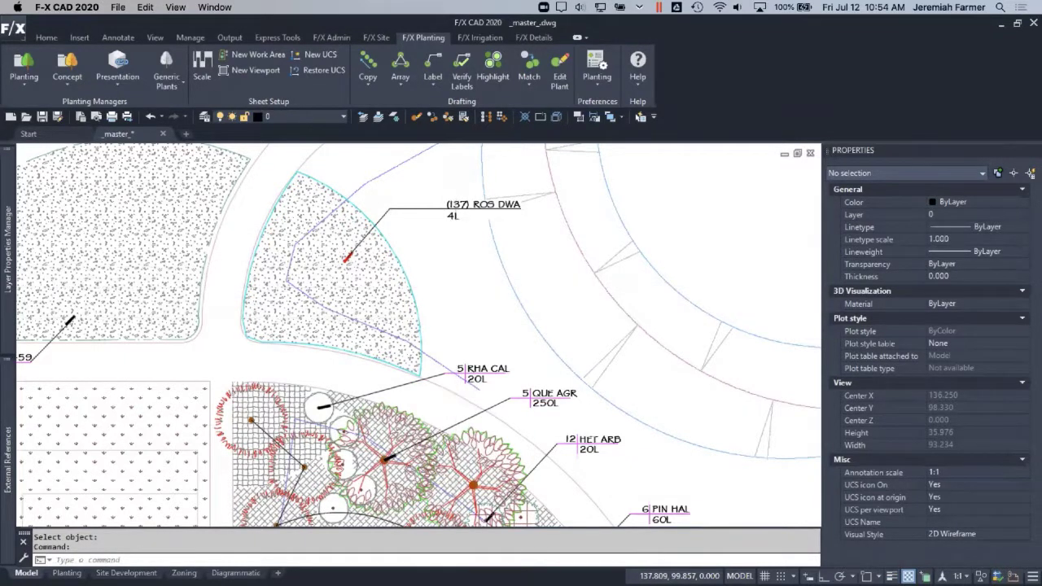
middle_click_drag(416, 386, 407, 281)
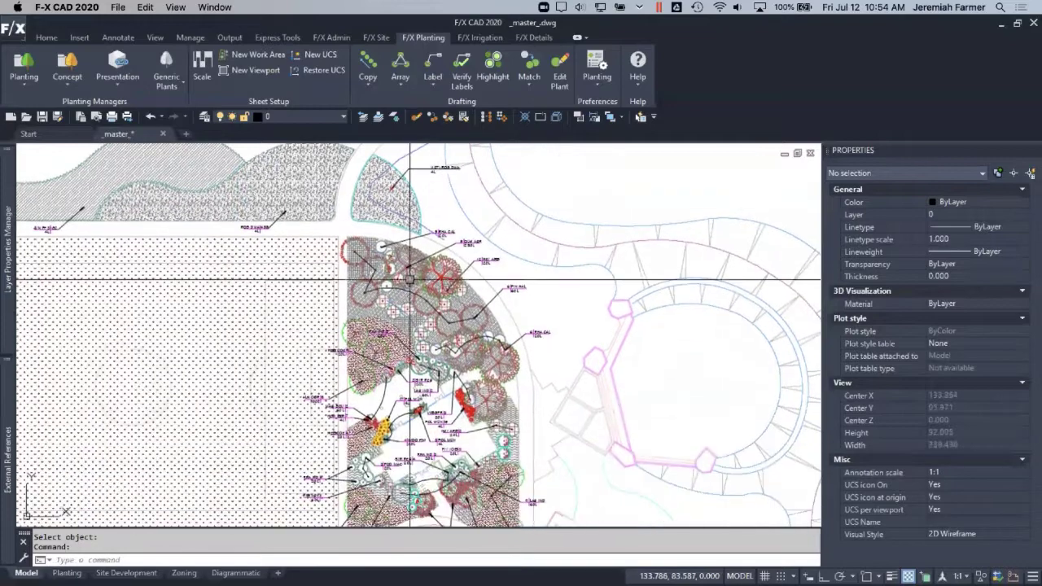
middle_click_drag(407, 412, 392, 329)
scroll(393, 330, "up", 2)
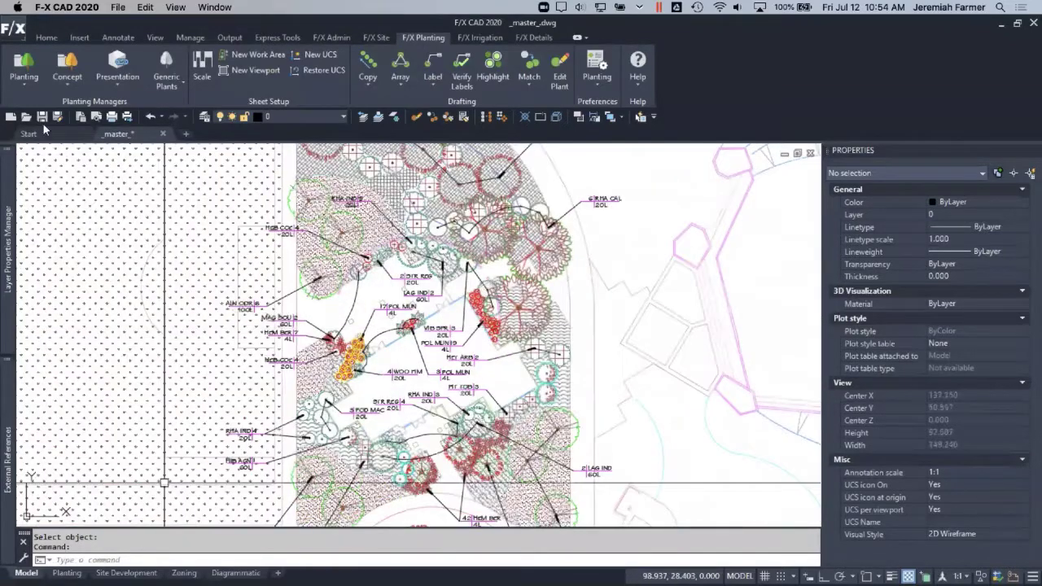
left_click(115, 82)
left_click(128, 136)
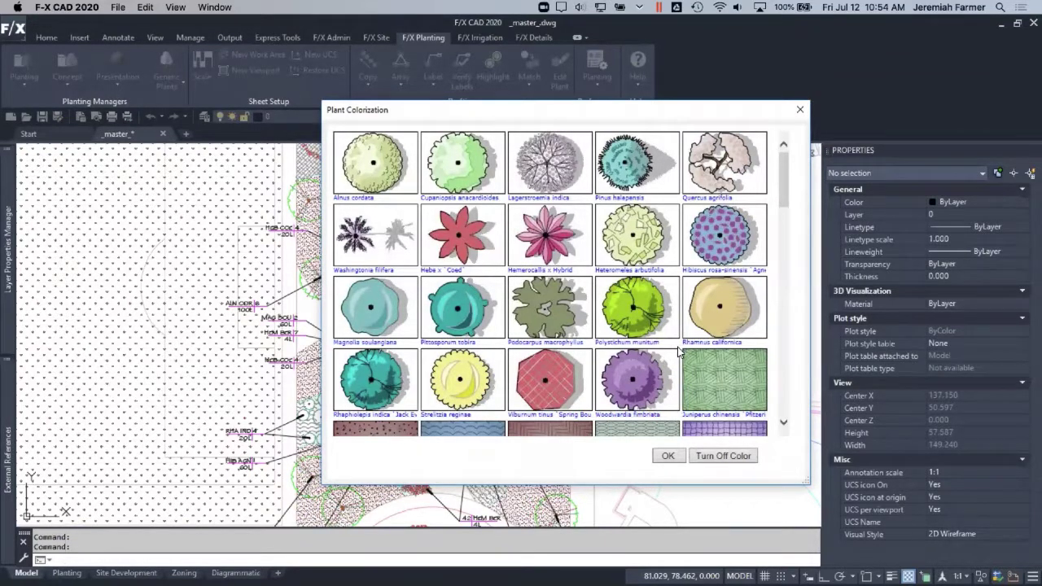
left_click(667, 457)
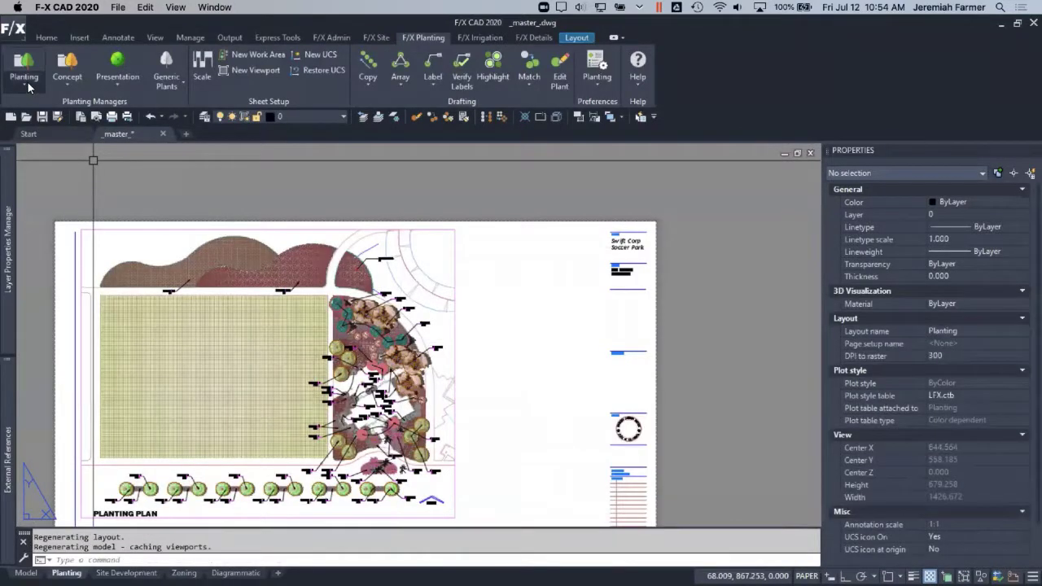
Generate the plant schedule in the drawing and place it on the Planting layout between the plan viewport and the title block
left_click(25, 82)
left_click(49, 133)
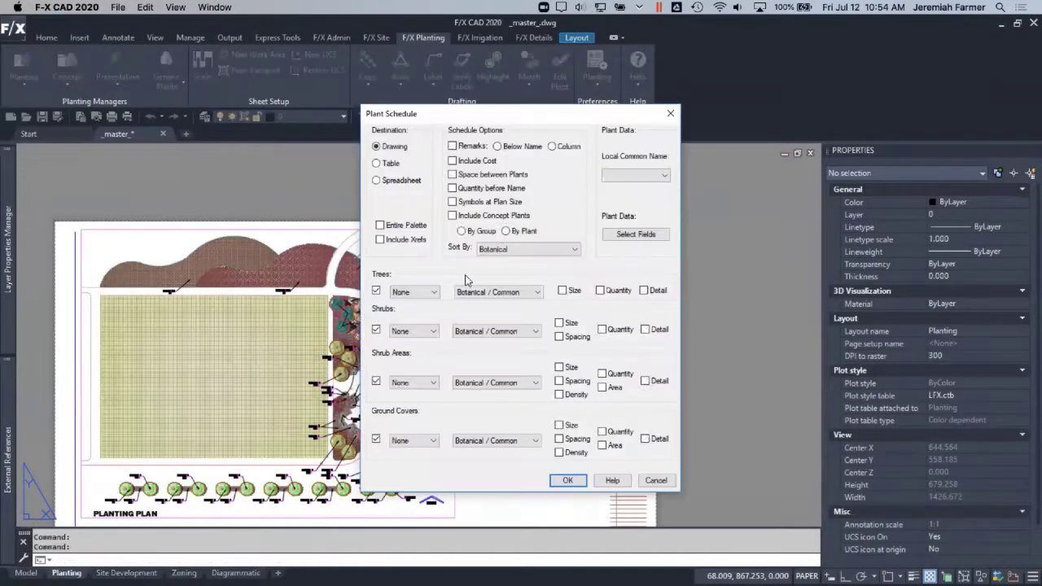
left_click(569, 480)
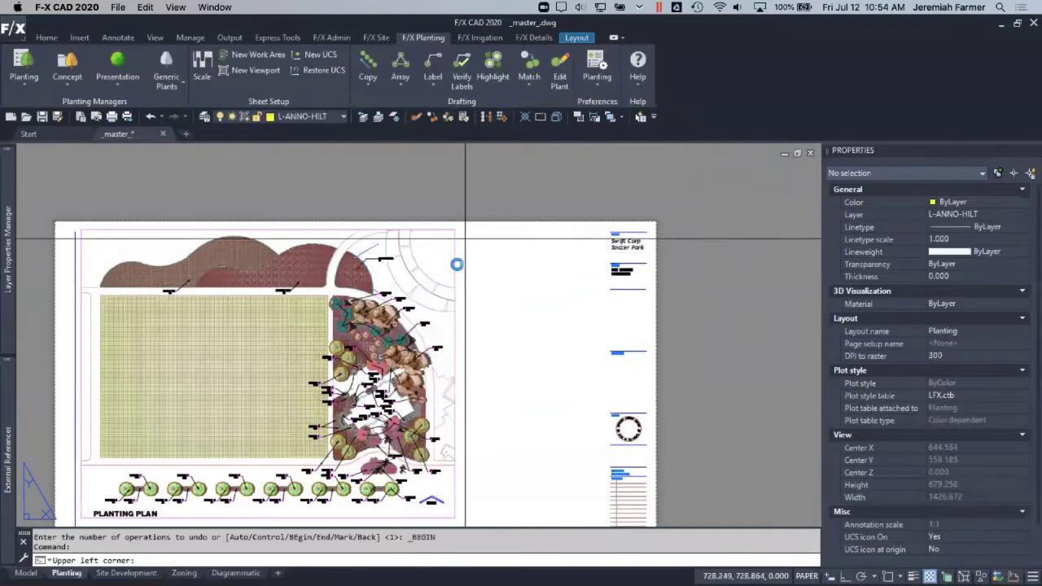
left_click(463, 238)
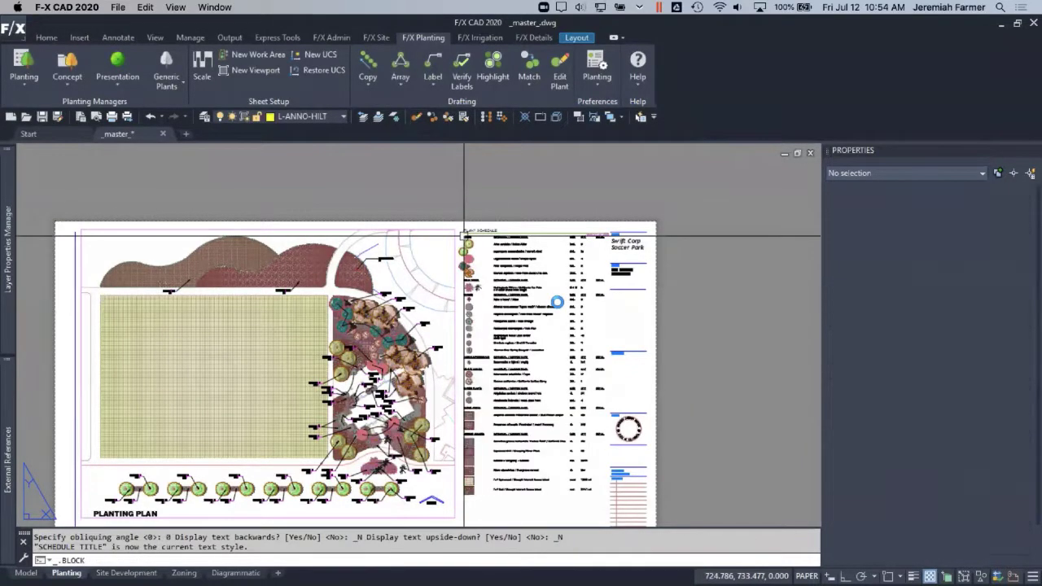
scroll(556, 302, "up", 5)
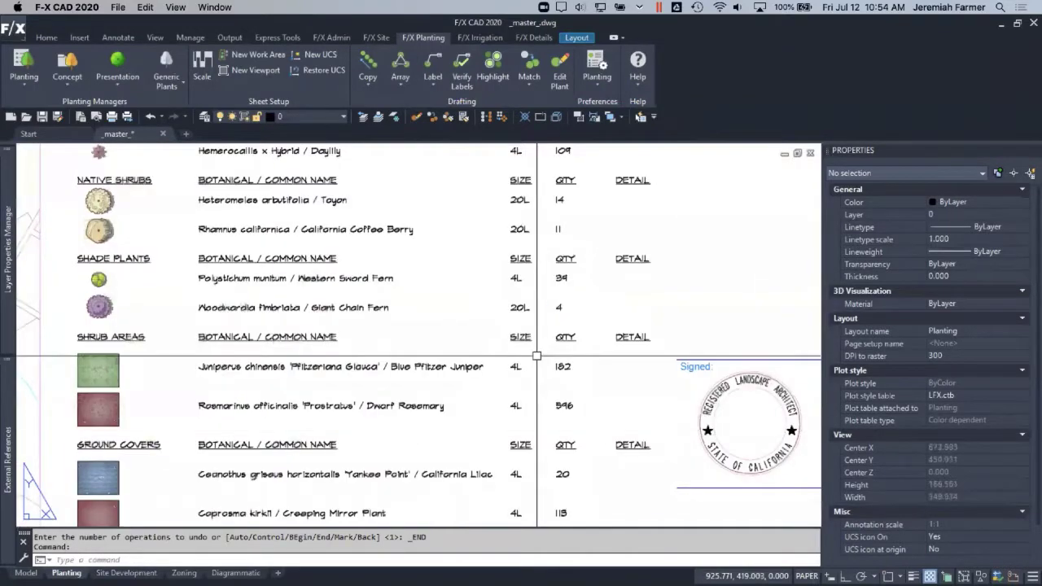
middle_click_drag(553, 513, 644, 285)
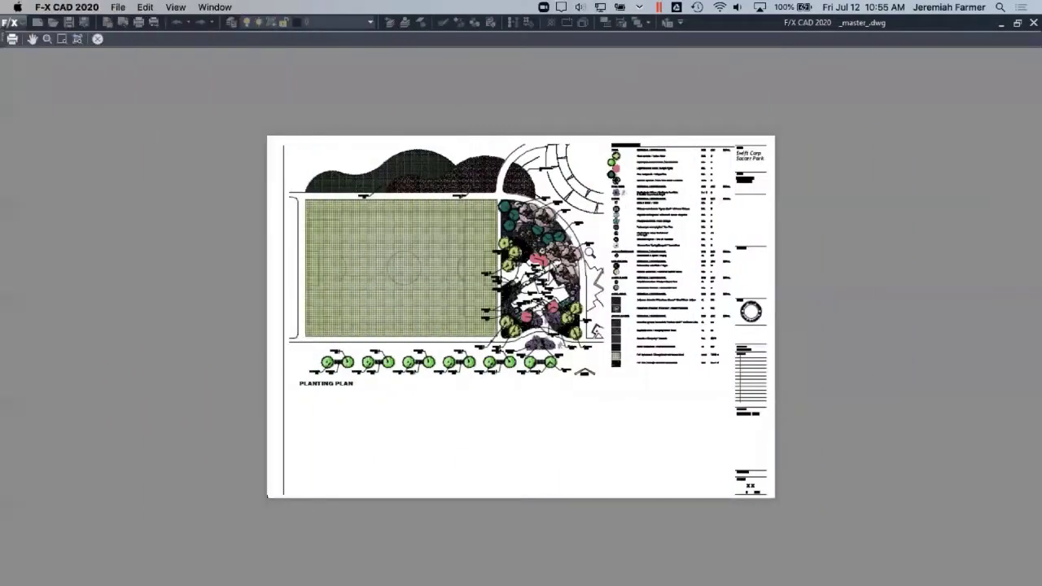
Examine the plot preview of the colored planting plan and schedule, and leave it without plotting
scroll(604, 249, "up", 3)
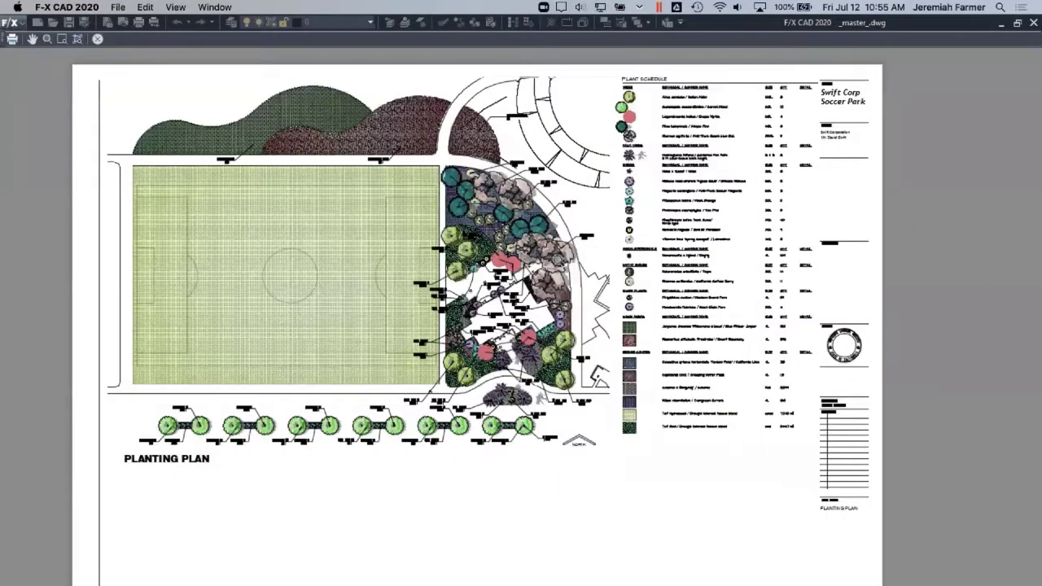
scroll(560, 273, "up", 3)
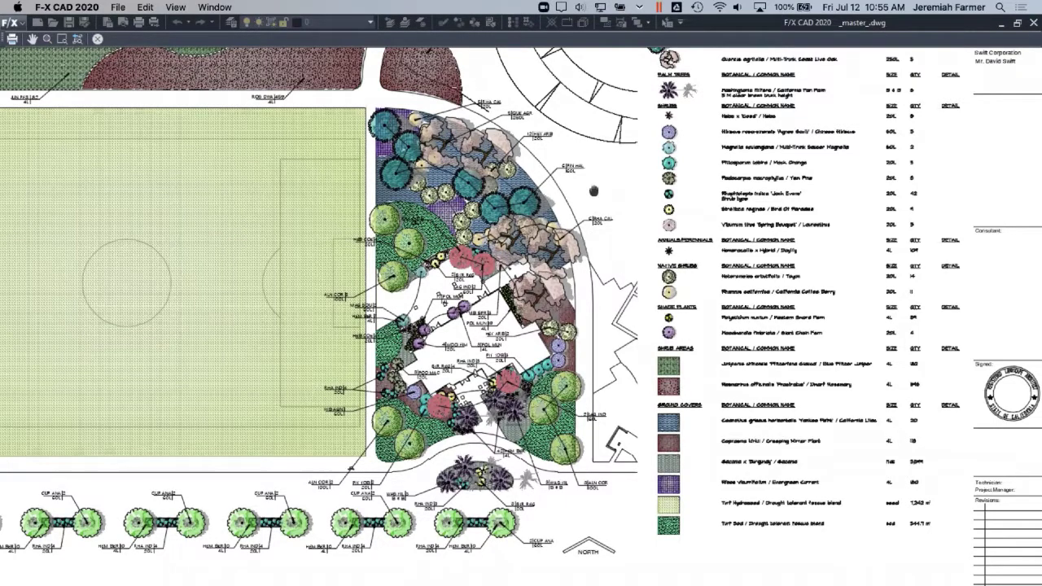
middle_click_drag(592, 190, 593, 266)
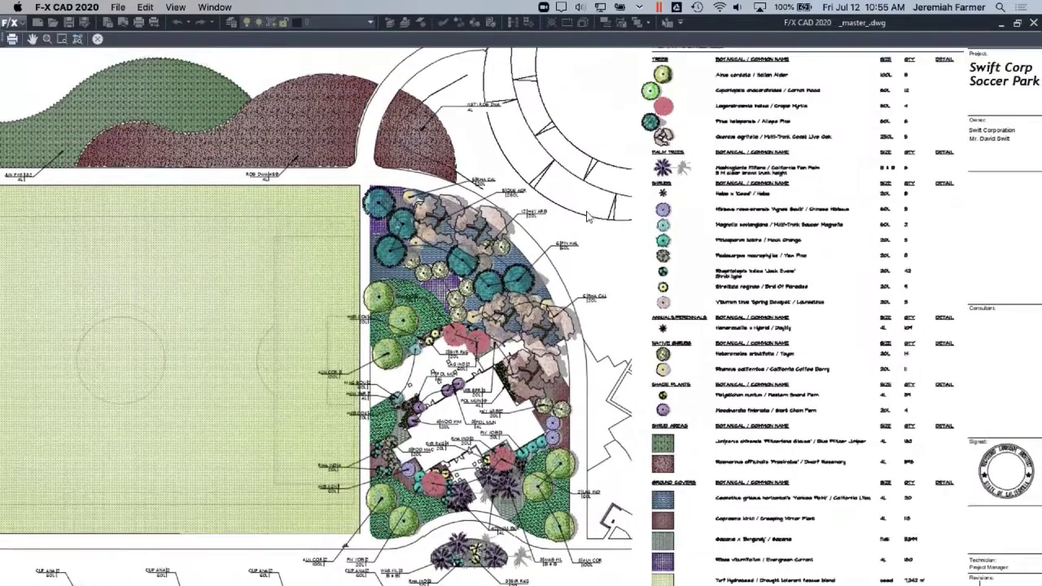
scroll(588, 216, "up", 2)
right_click(589, 214)
left_click(609, 217)
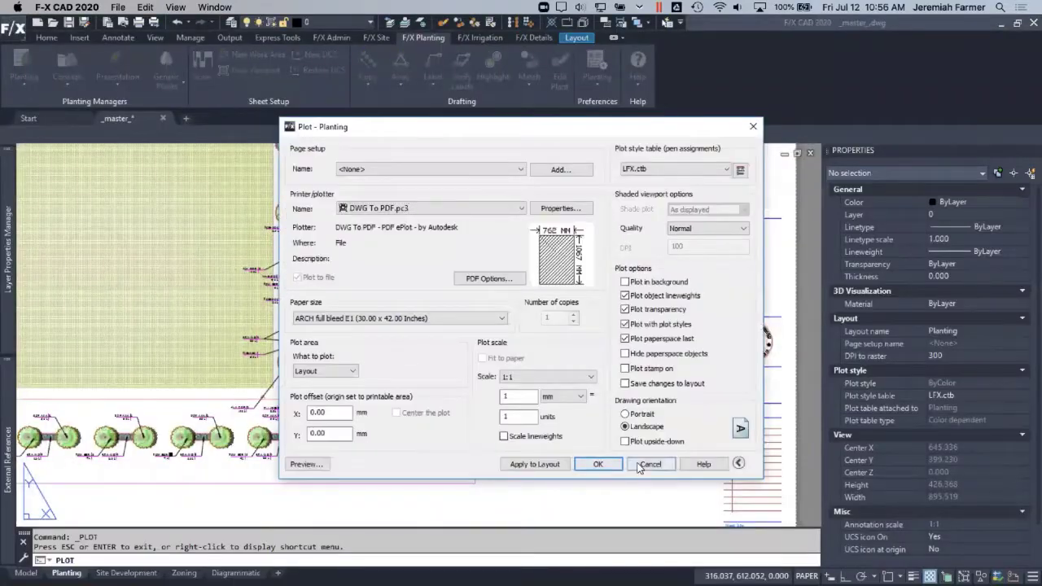
left_click(597, 398)
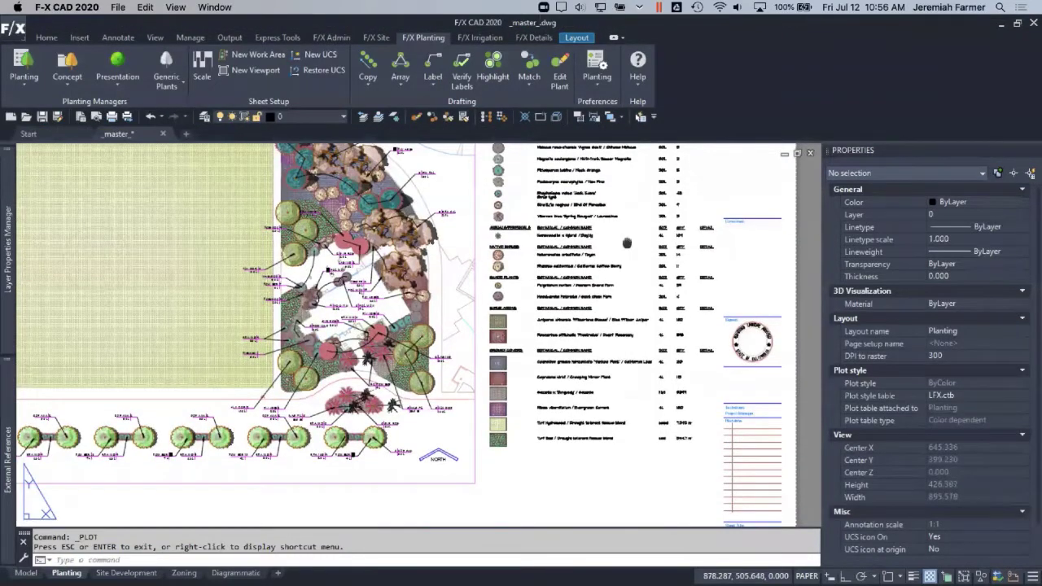
Inspect the plant schedule on the Planting layout, including the date and time stamp above its detail column
middle_click_drag(619, 281, 596, 432)
scroll(663, 249, "up", 3)
middle_click_drag(663, 249, 637, 307)
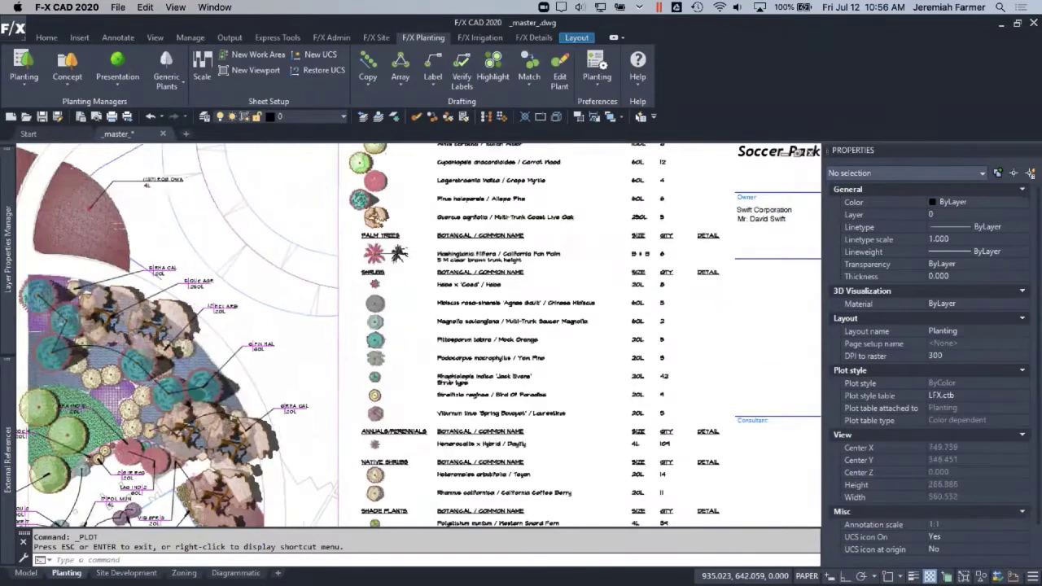
scroll(661, 260, "up", 2)
middle_click_drag(668, 226, 600, 426)
scroll(640, 302, "up", 3)
middle_click_drag(639, 269, 639, 331)
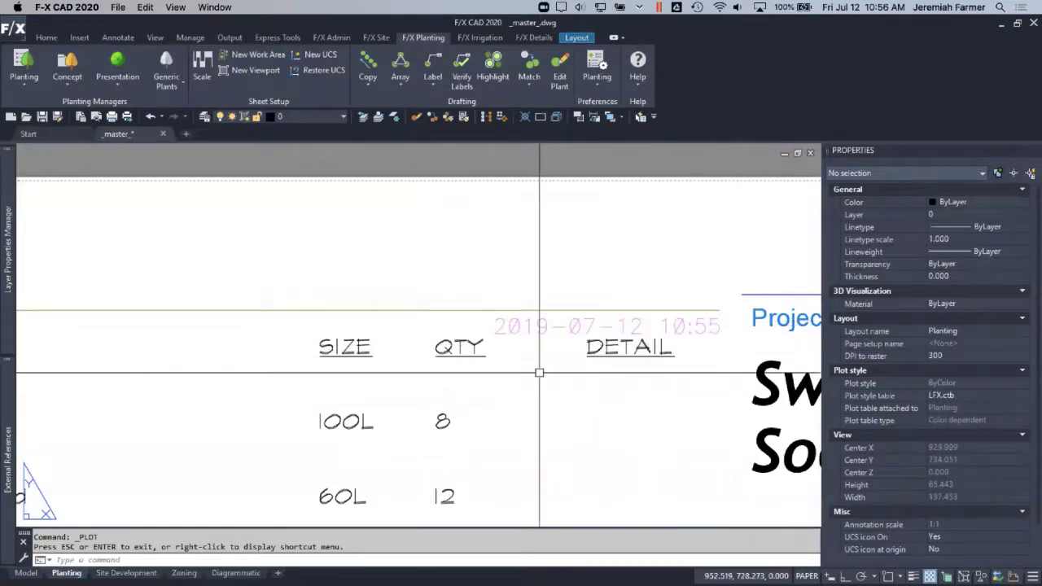
scroll(525, 378, "down", 3)
scroll(518, 382, "down", 3)
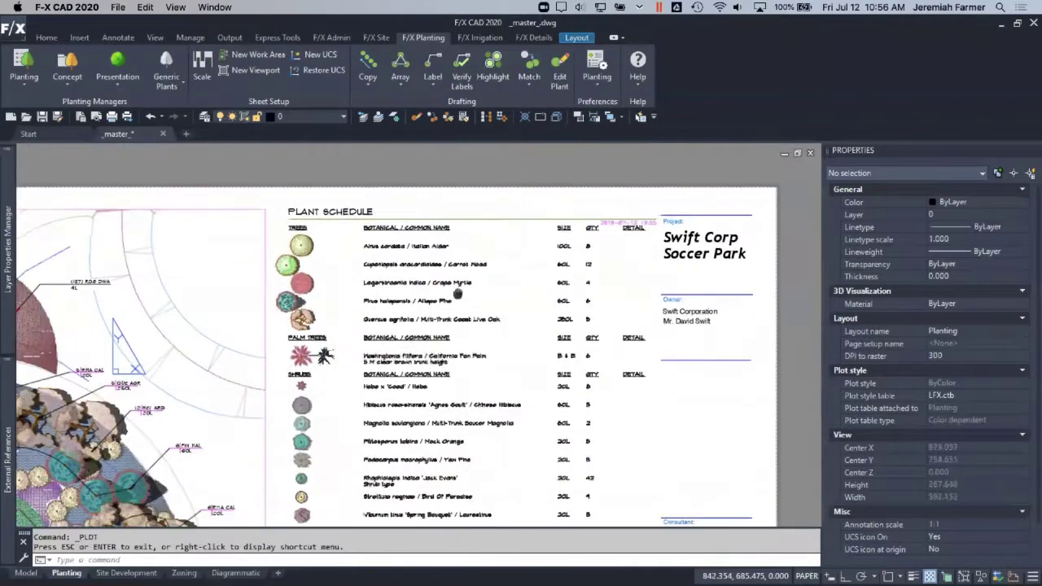
Regenerate the existing plant schedule on the Planting layout
left_click(23, 65)
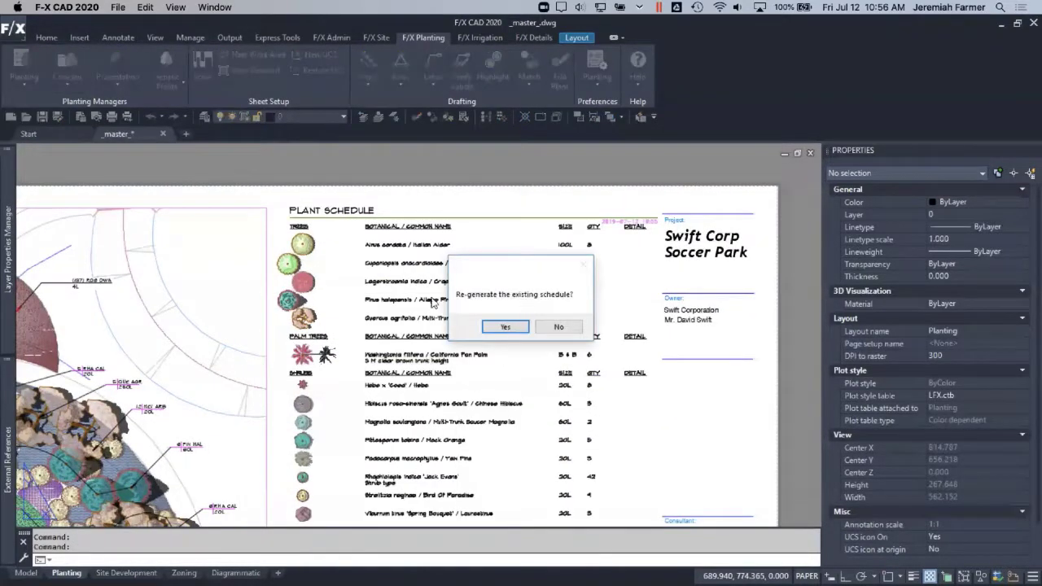
left_click(504, 327)
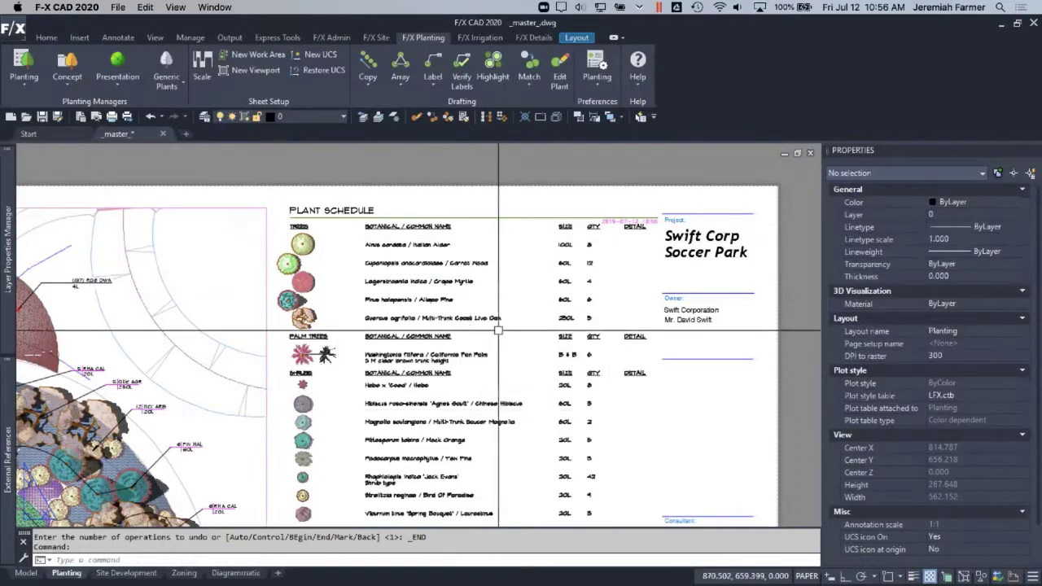
middle_click_drag(434, 334, 495, 334)
middle_click_drag(405, 365, 655, 322)
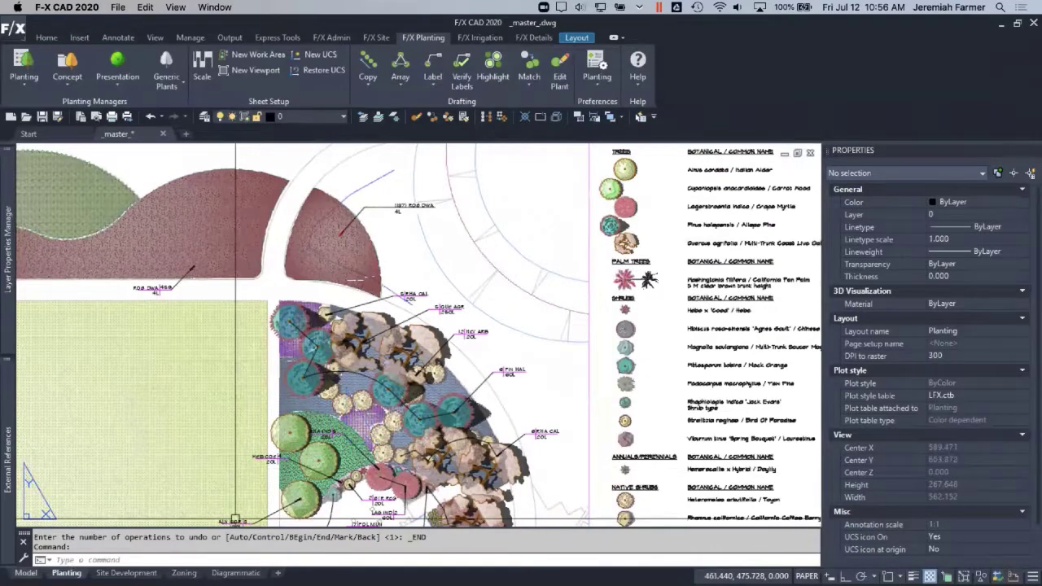
Return to model space and turn off the plant colors in the planting plan
left_click(26, 572)
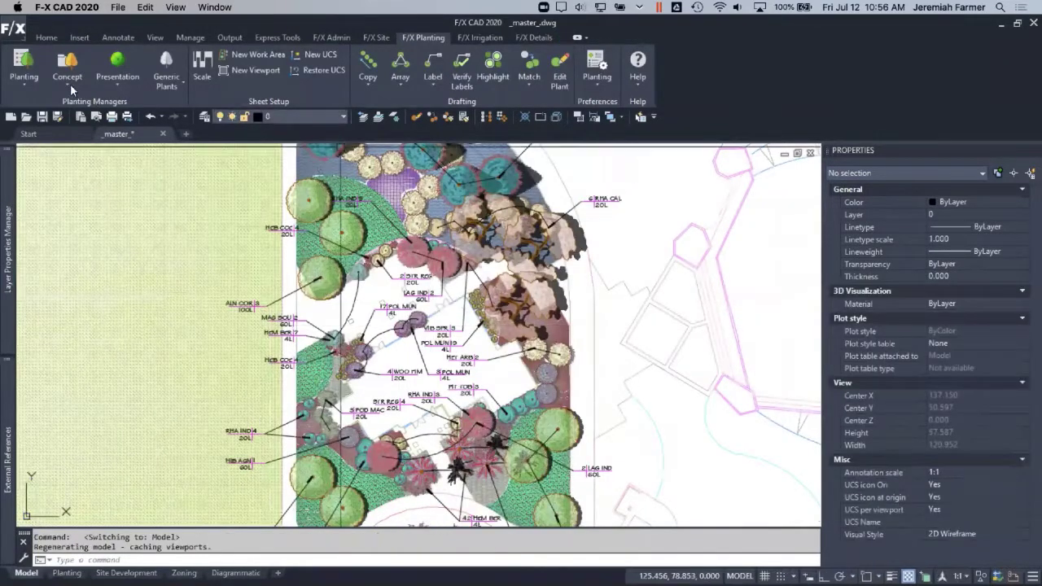
left_click(115, 59)
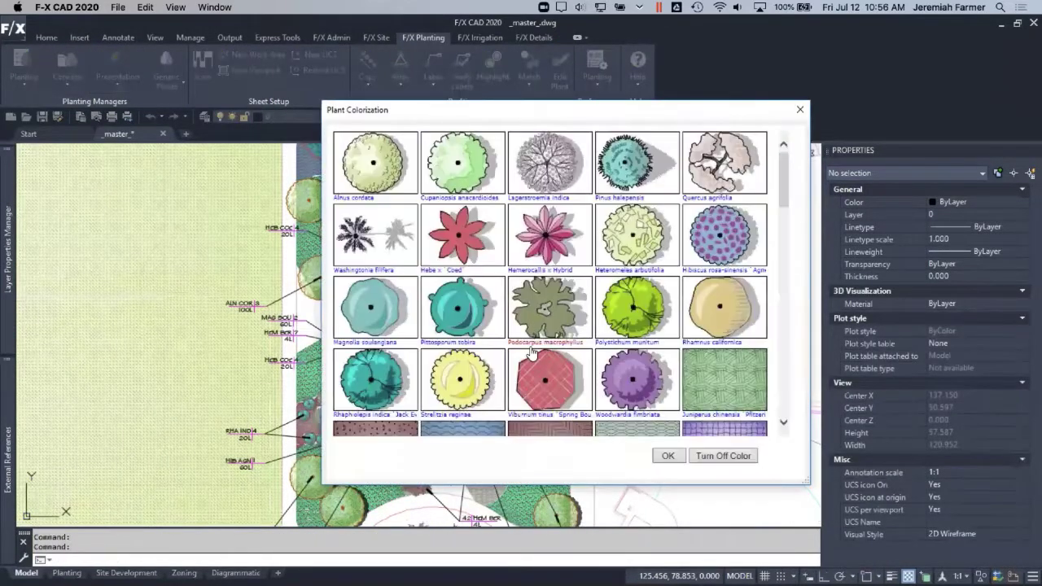
left_click(714, 458)
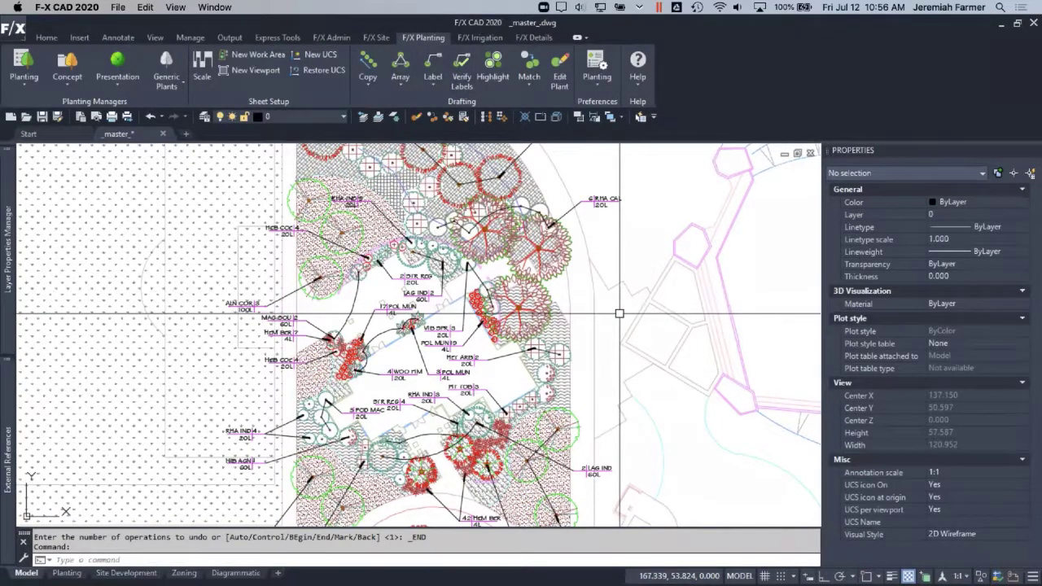
scroll(619, 314, "down", 2)
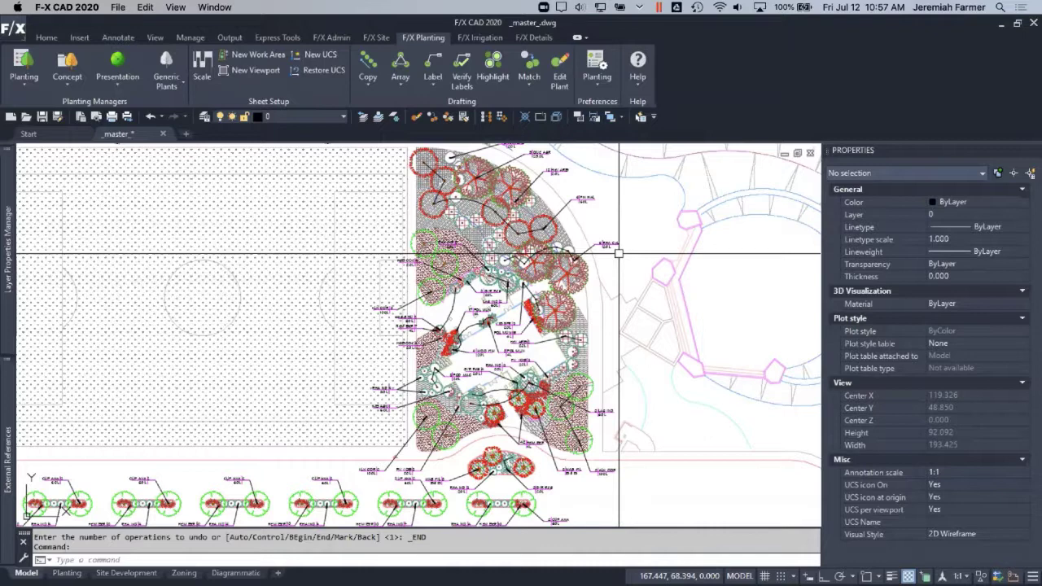
View the Land F/X Projects list for the _master_ drawing and leave it without changing the project
left_click(332, 36)
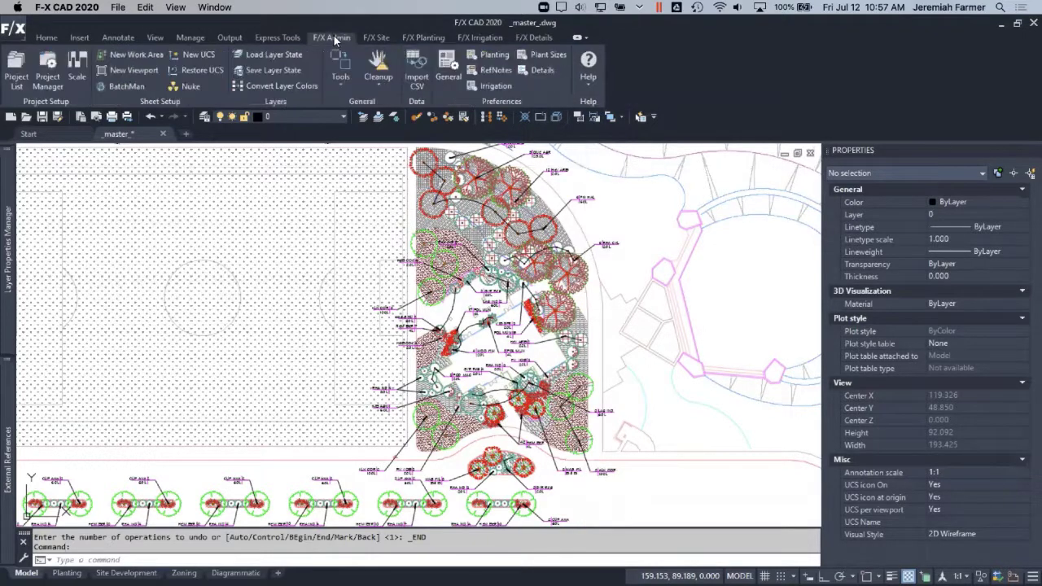
left_click(60, 67)
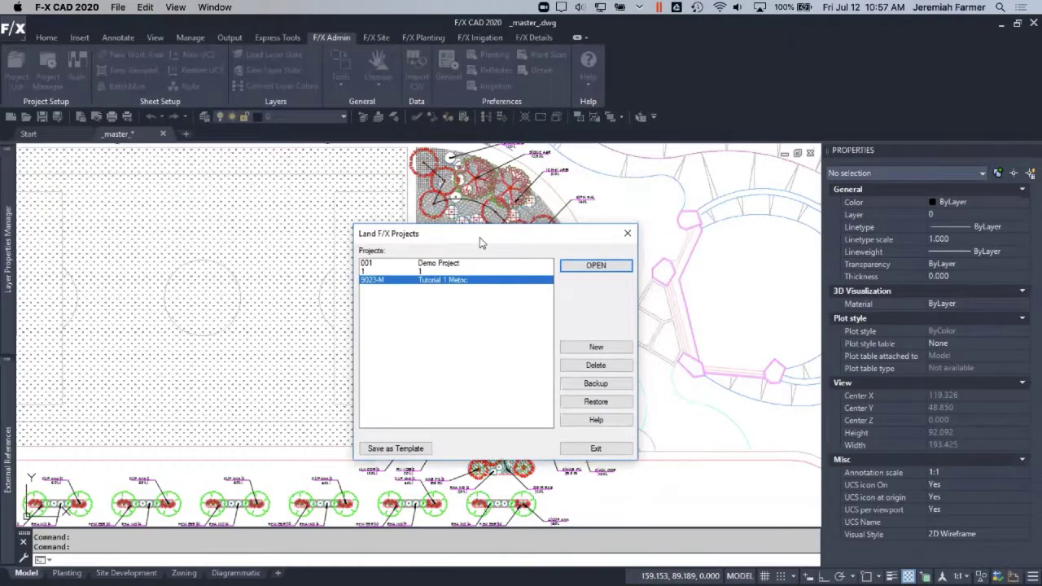
left_click(366, 236)
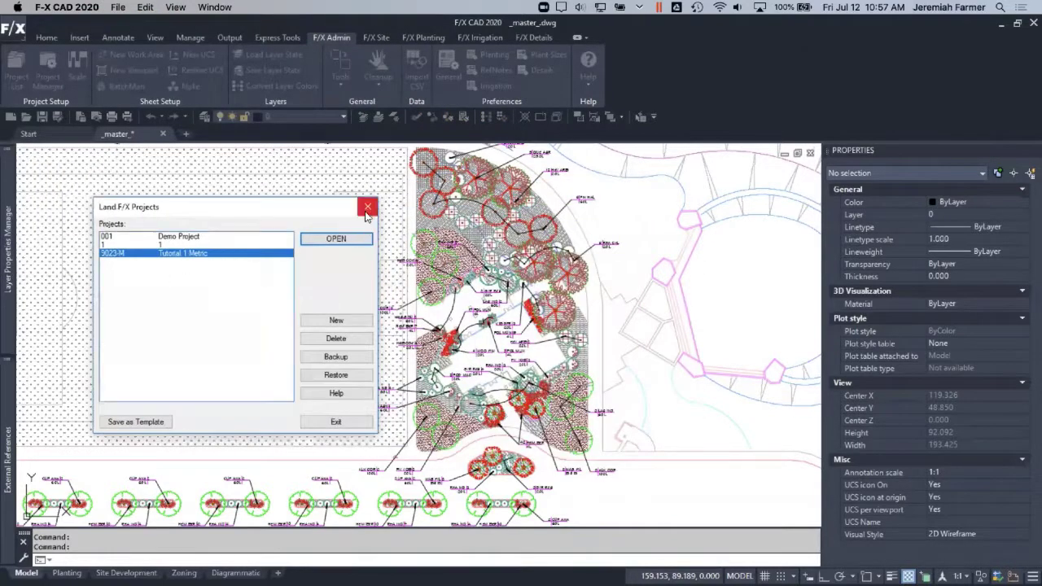
Create a new drawing from the acadiso.dwt template and view its Land F/X Projects list without opening a project
left_click(11, 116)
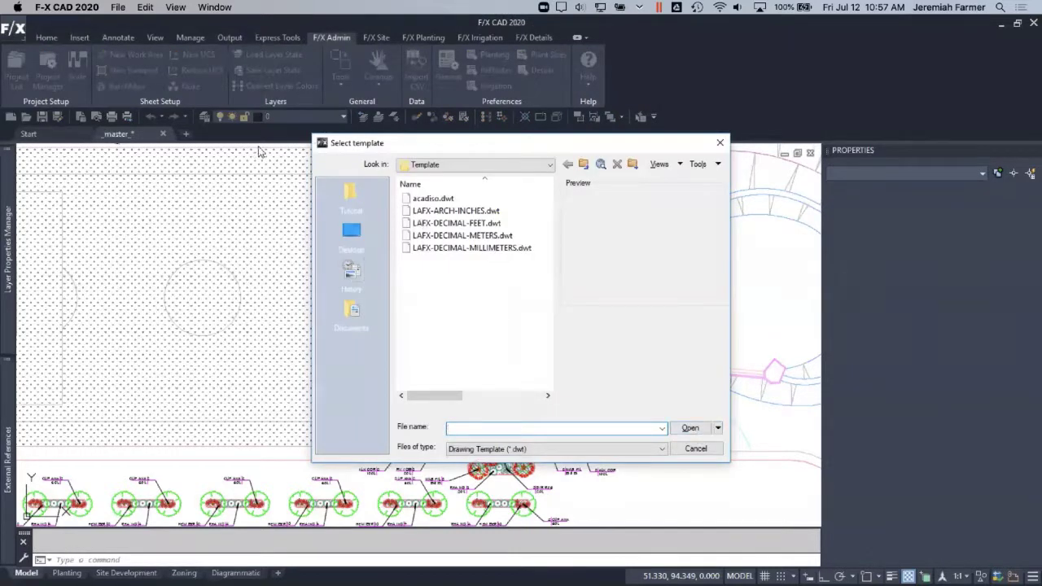
double_click(433, 198)
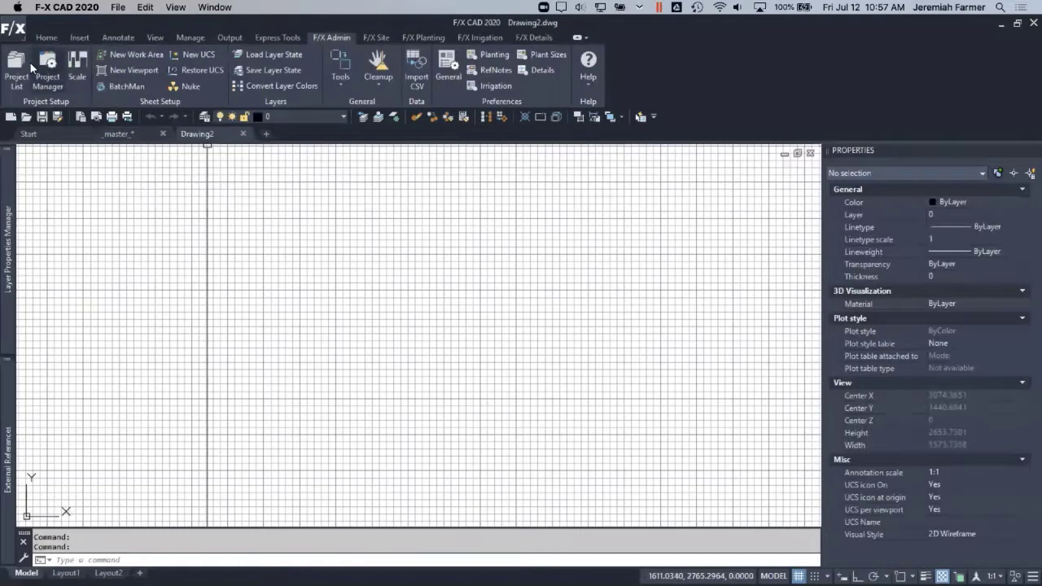
left_click(14, 65)
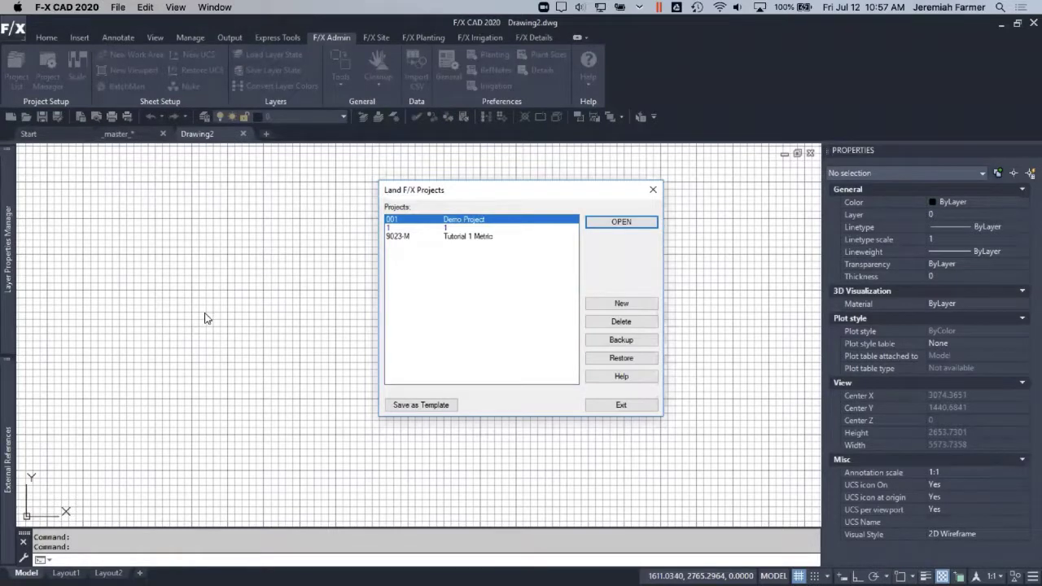
left_click_drag(516, 197, 534, 204)
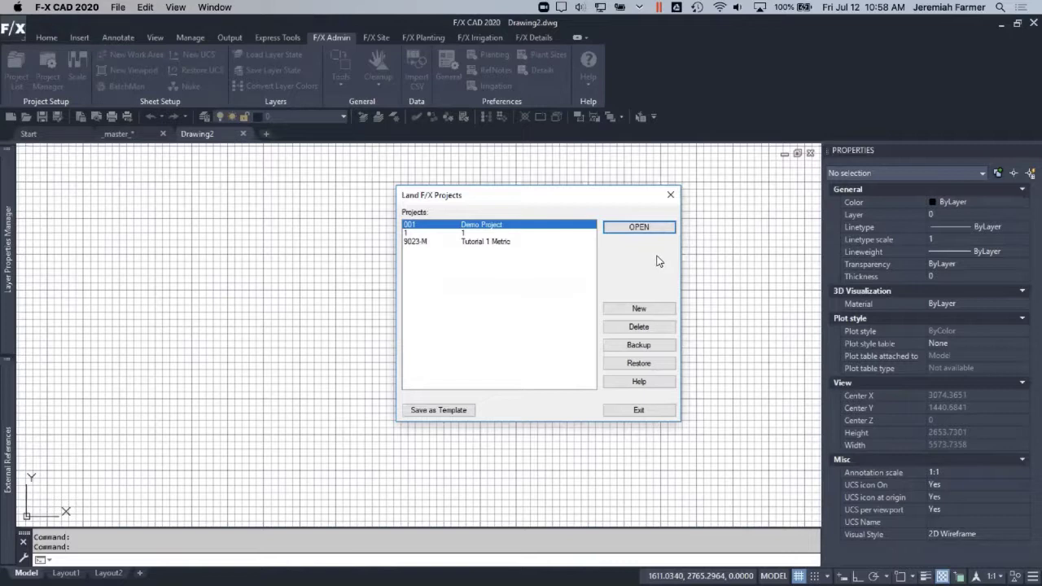
left_click(670, 194)
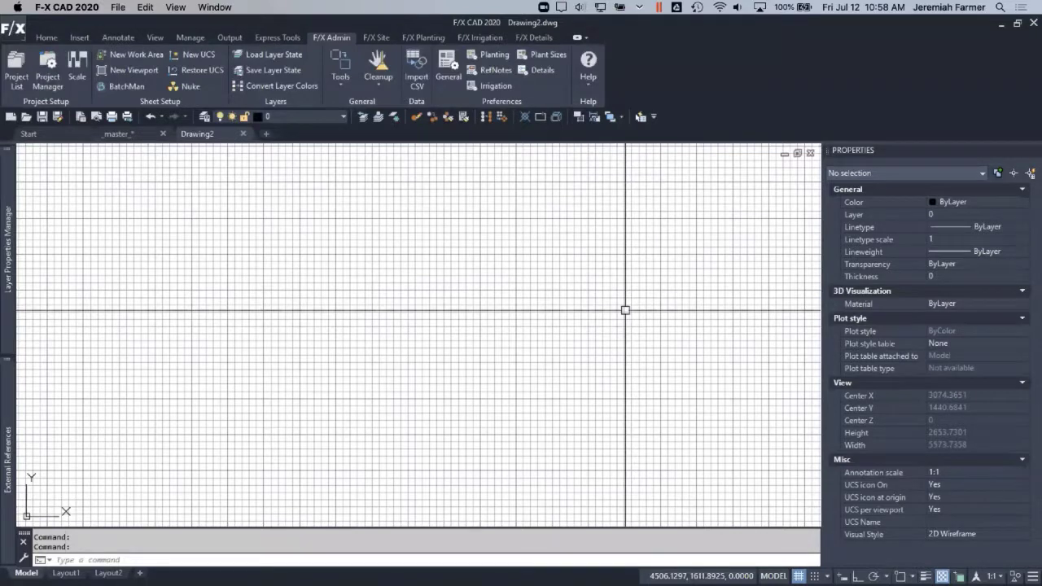
Return to the _master_ drawing and look through the F/X Admin, Site, Planting, Irrigation and Details tool sets
left_click(17, 65)
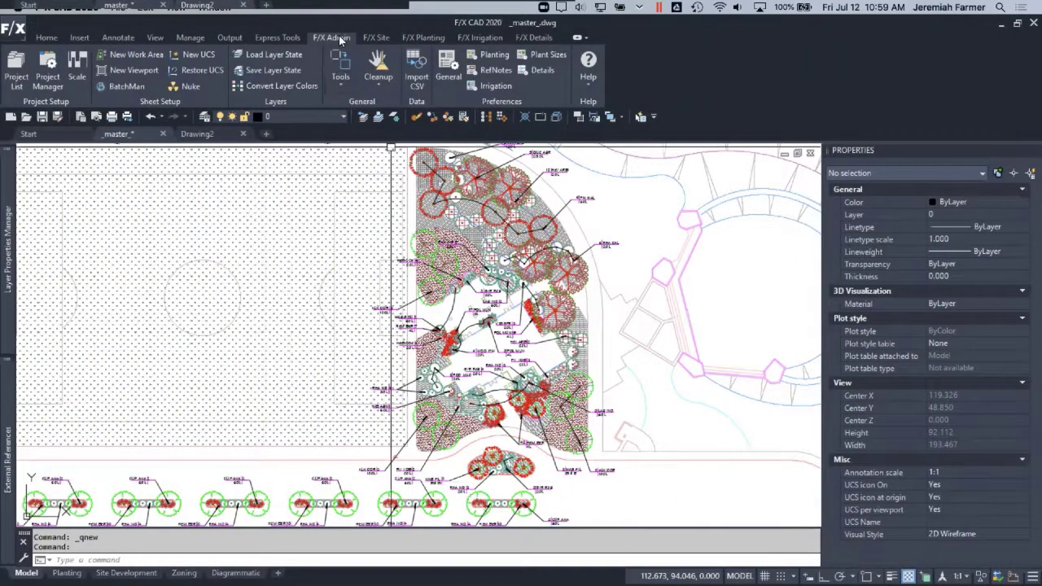
left_click(341, 84)
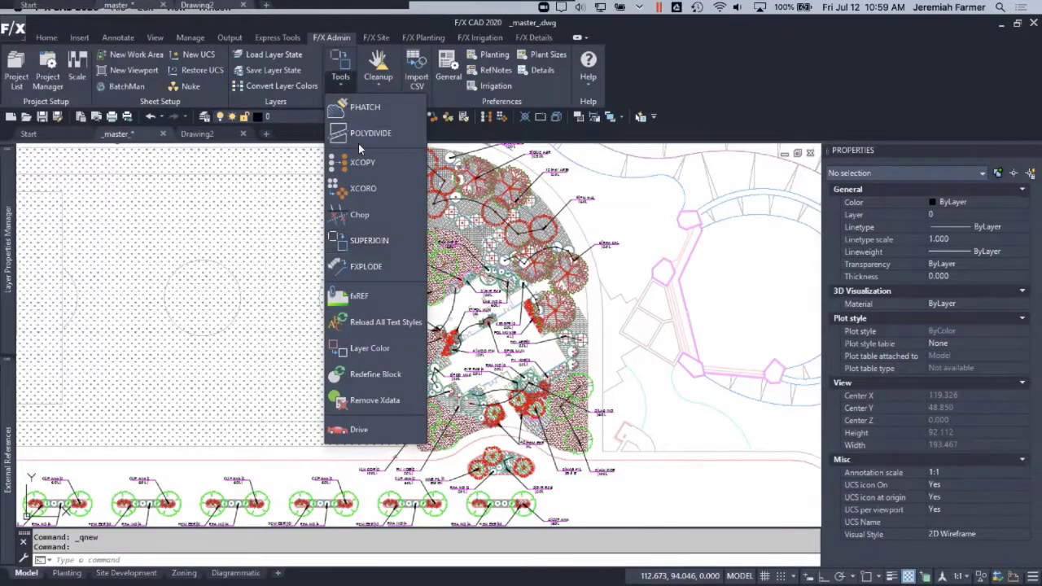
left_click(344, 36)
scroll(347, 37, "up", 2)
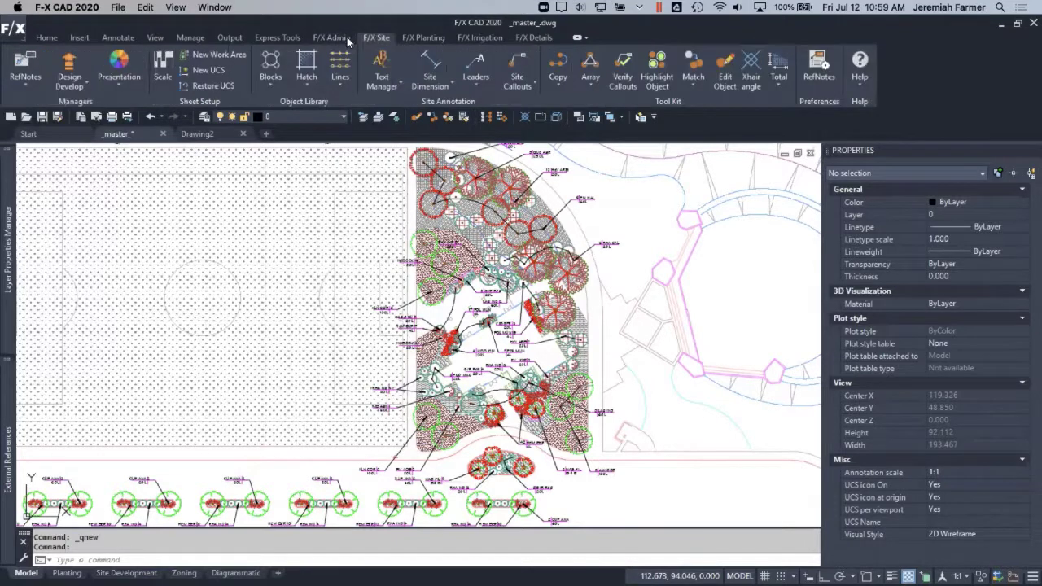
scroll(352, 34, "down", 2)
left_click(383, 37)
left_click(476, 37)
left_click(528, 37)
left_click(466, 36)
left_click(428, 38)
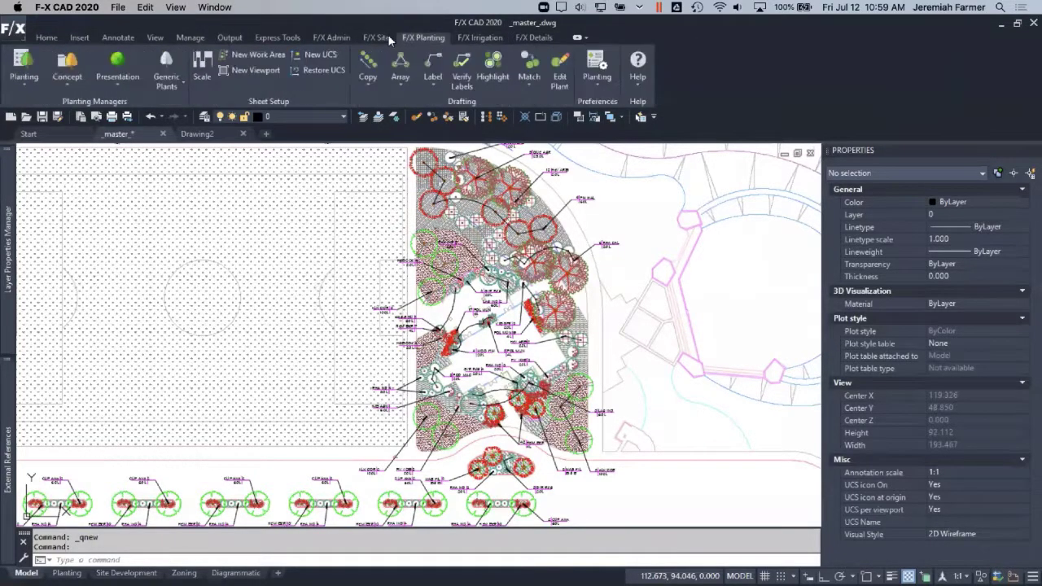
left_click(368, 38)
left_click(339, 36)
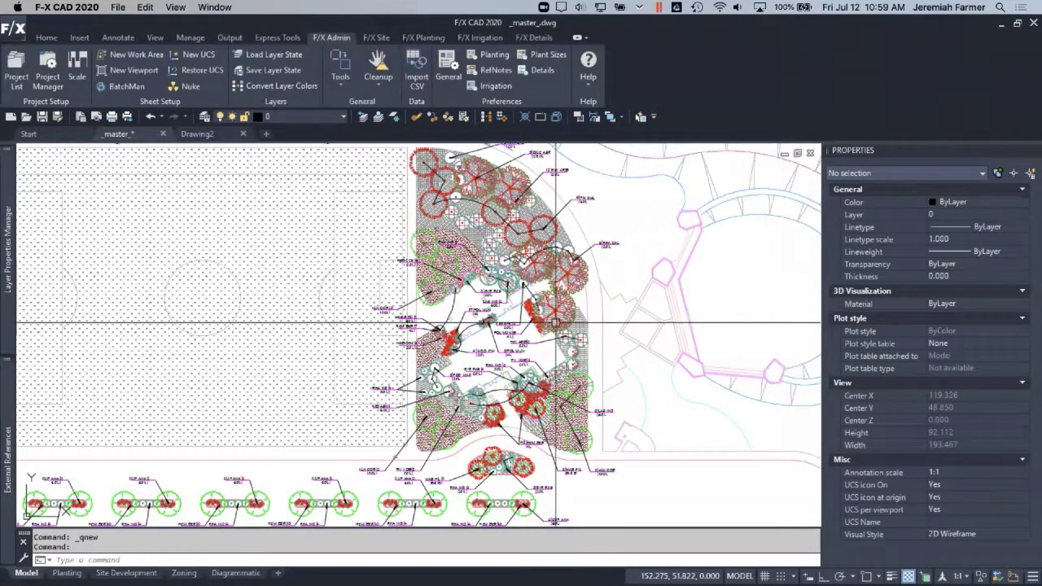
Run MENULOAD to examine the EXPRESS and LANDFX customization groups and the landfx.cuix file location, and leave without loading anything
type("MENUload")
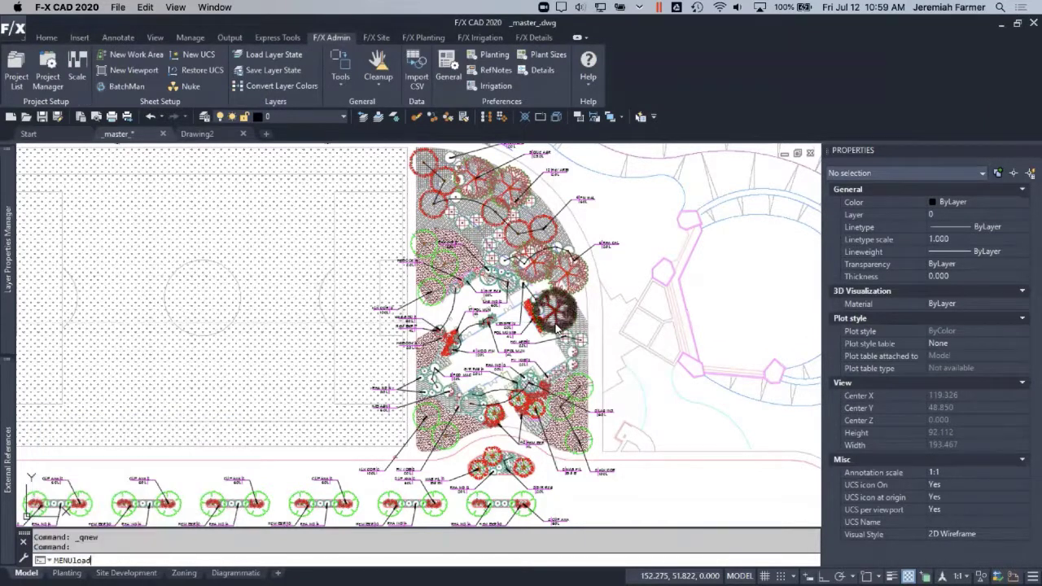
key("Return")
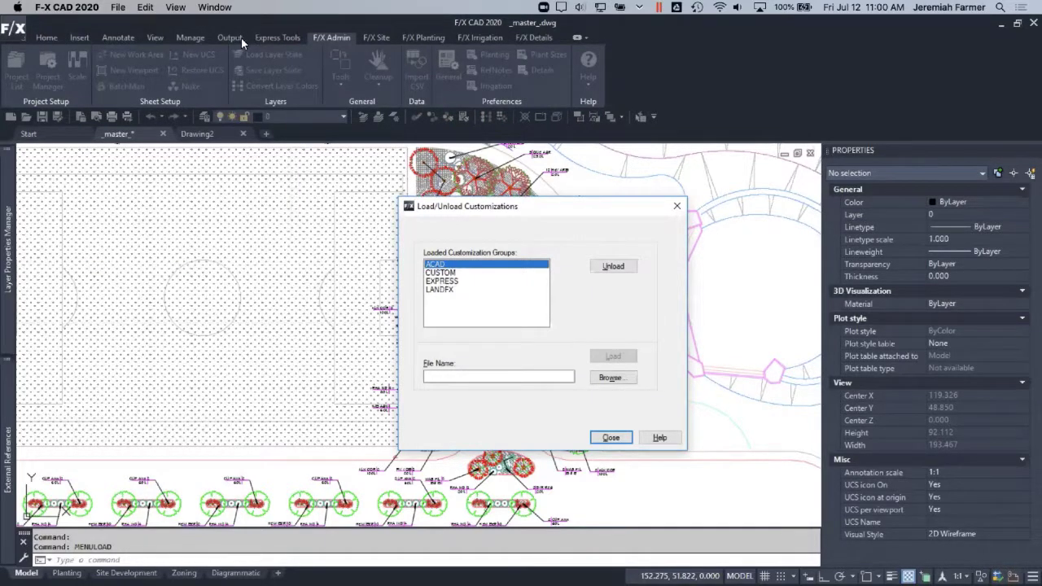
left_click(439, 281)
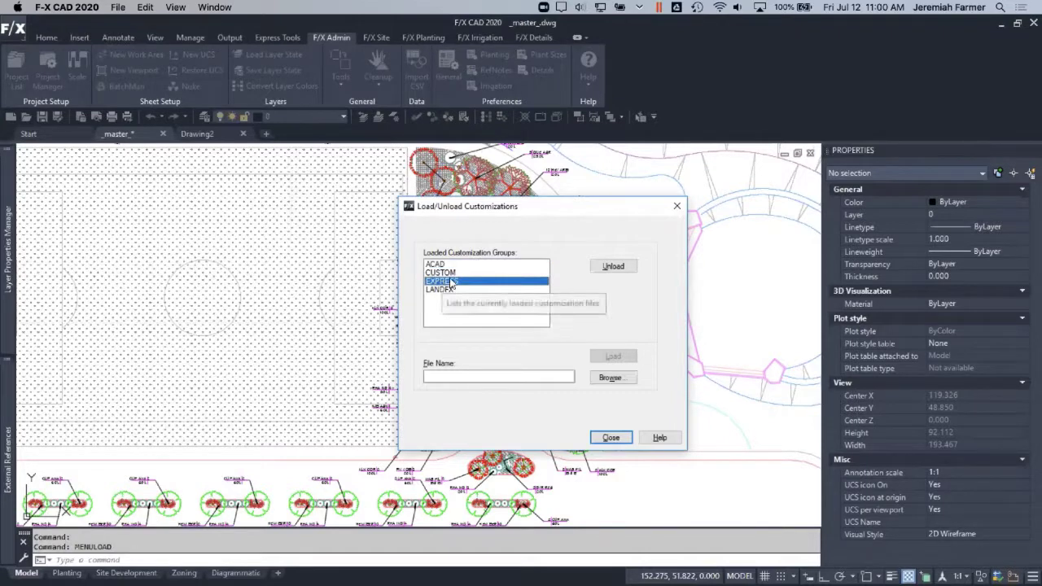
left_click(439, 291)
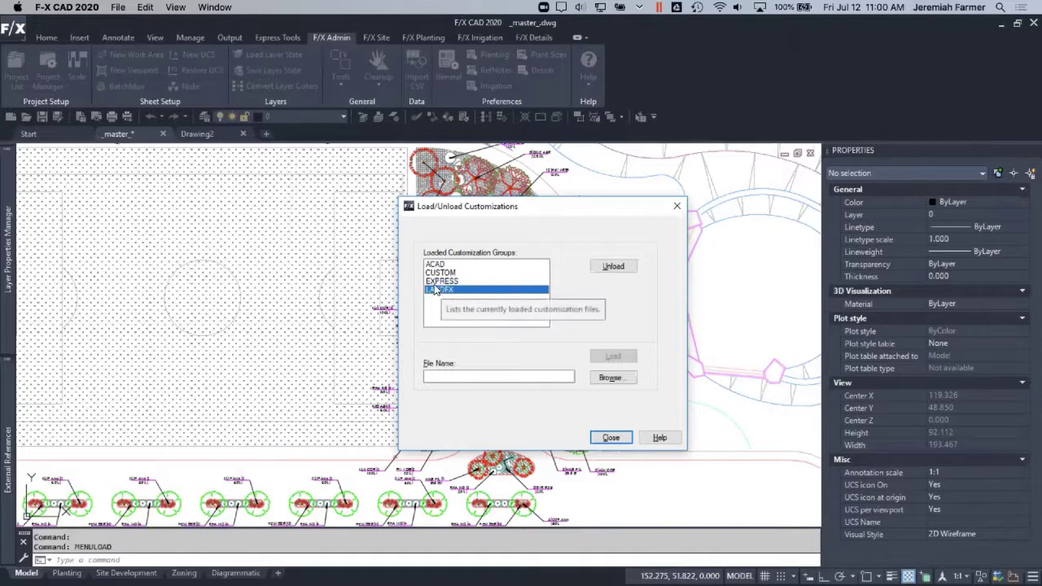
left_click(444, 283)
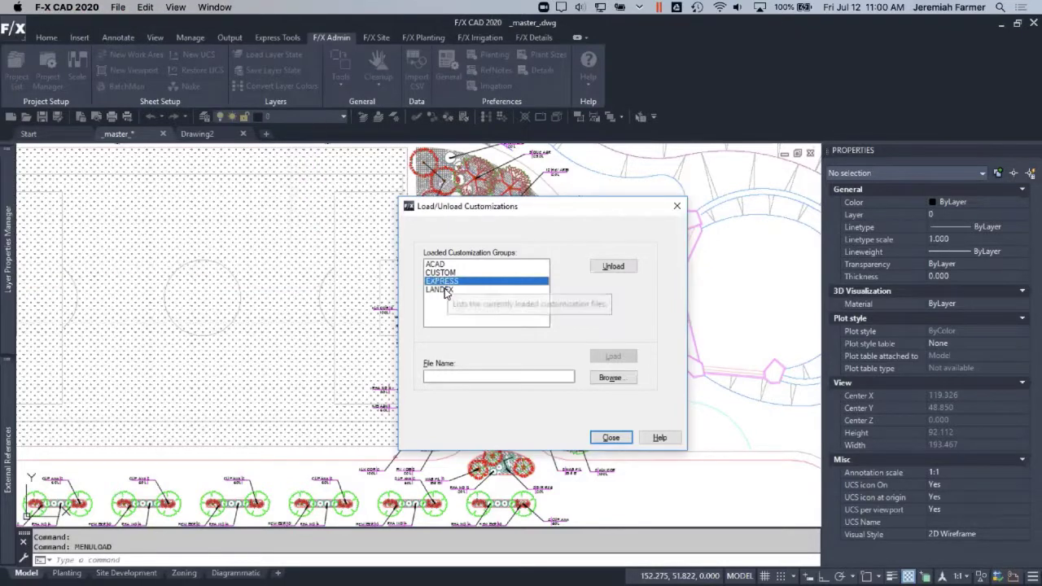
left_click(449, 292)
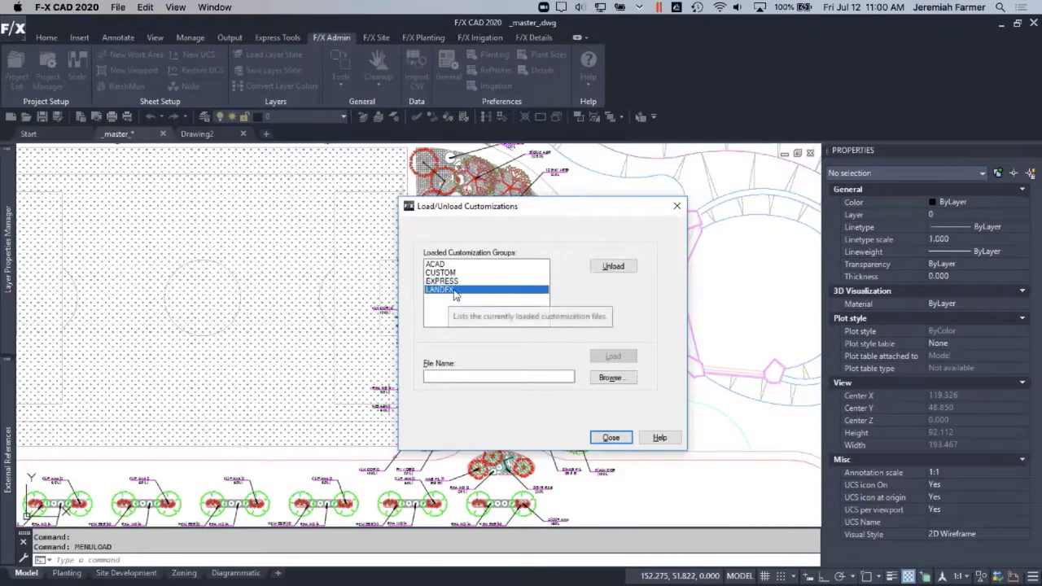
left_click(614, 381)
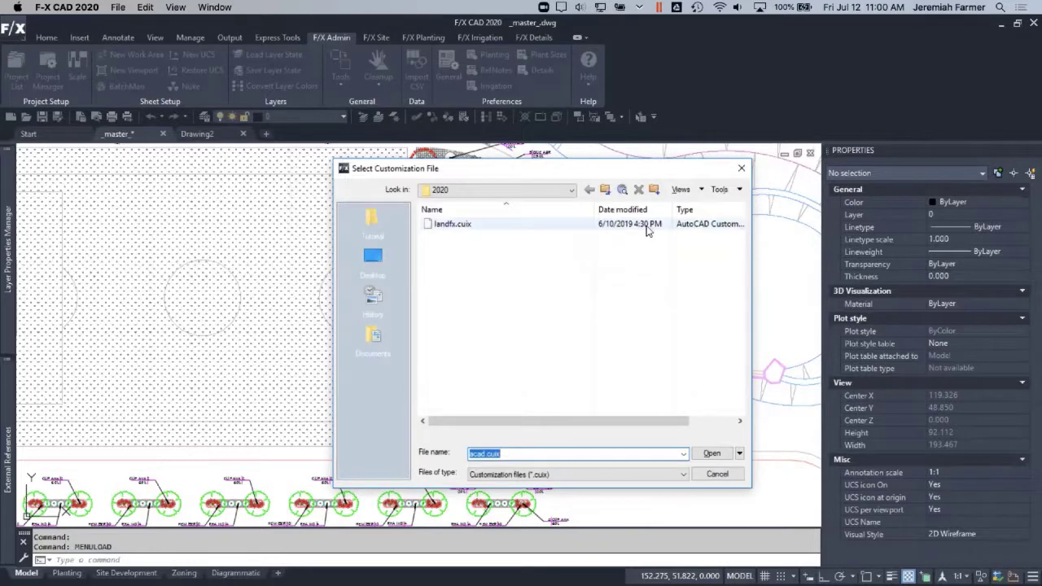
left_click(715, 474)
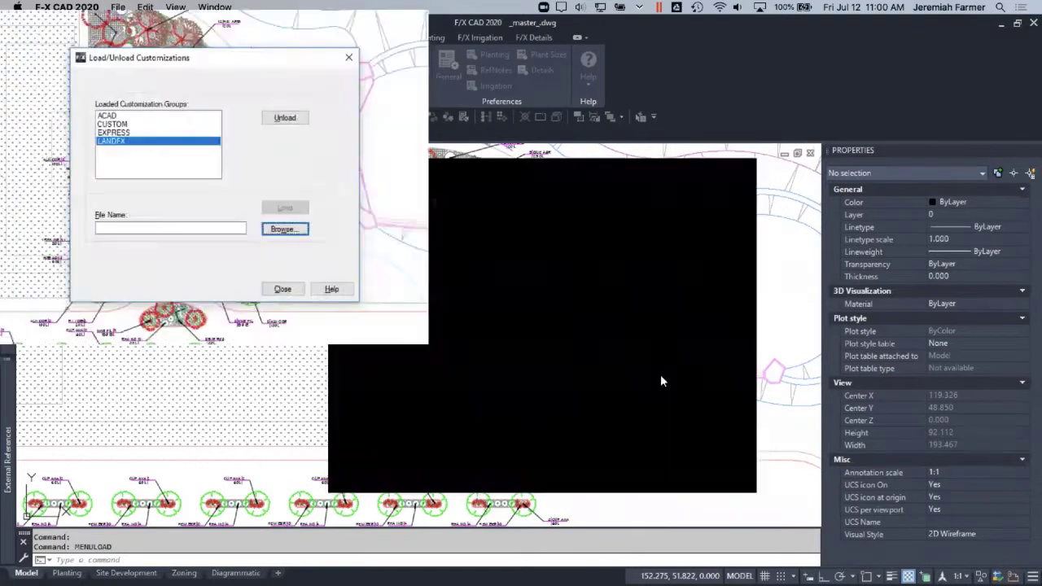
left_click(612, 437)
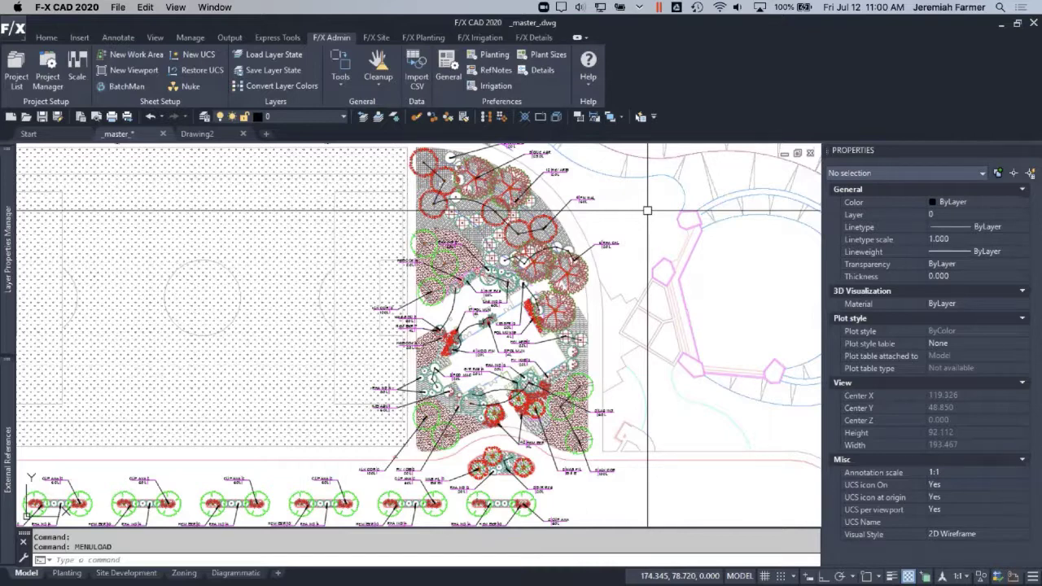
left_click(342, 82)
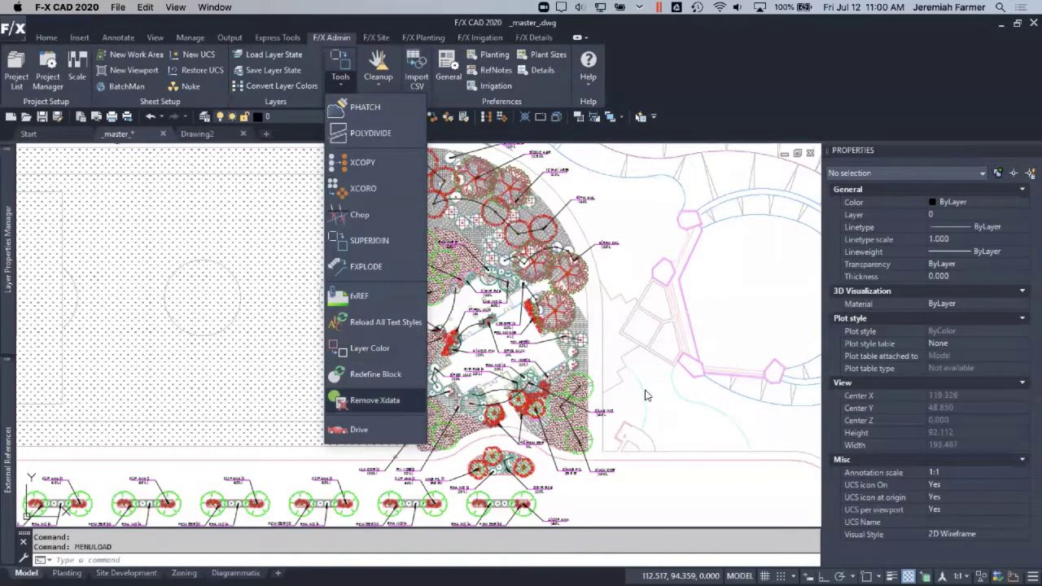
left_click(680, 482)
Open the Plan Graphics block library and choose vehicle VEHC-201-008 from the Vehicles category
mouse_move(679, 483)
middle_mouse_down()
mouse_move(614, 409)
mouse_move(587, 355)
middle_mouse_up()
scroll(514, 380, "up", 2)
scroll(509, 378, "up", 2)
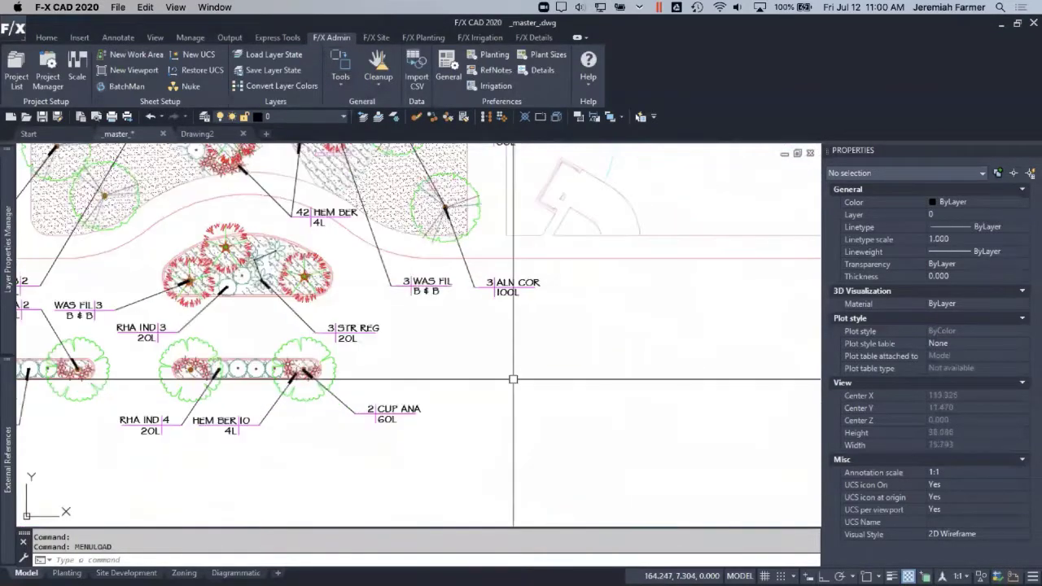
left_click(373, 39)
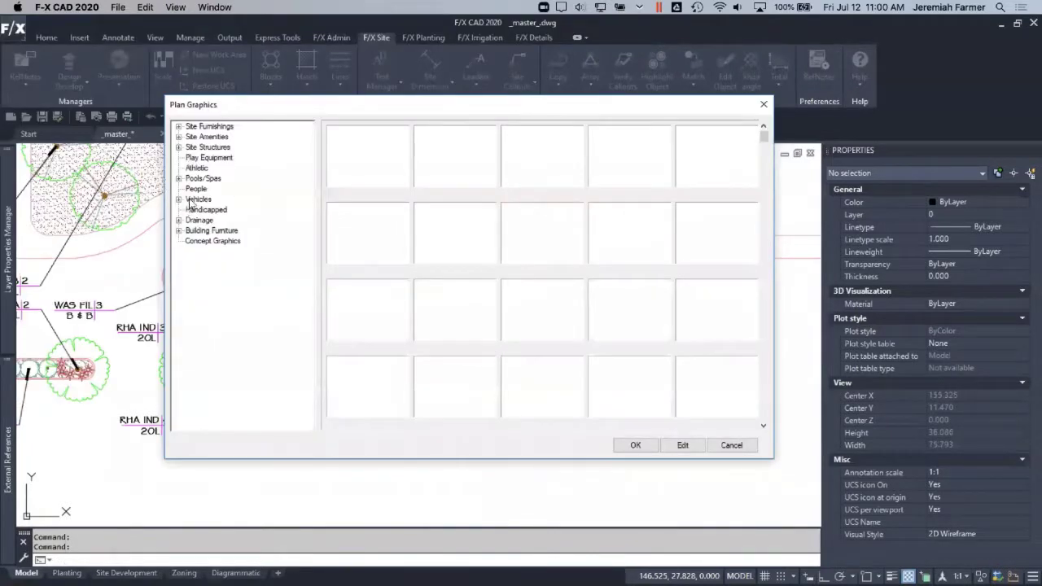
left_click(187, 199)
left_click(179, 199)
left_click(218, 210)
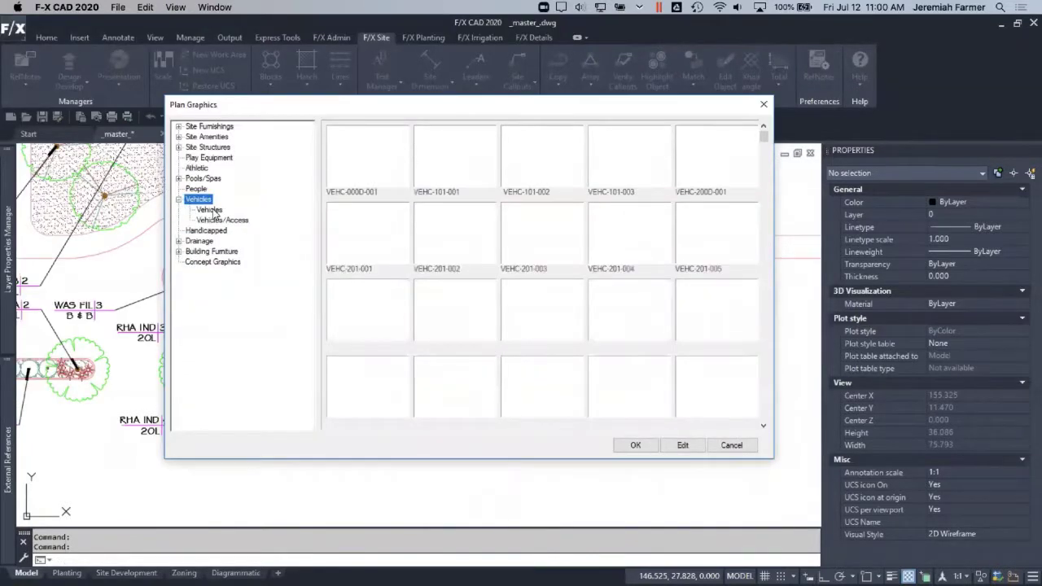
left_click(552, 316)
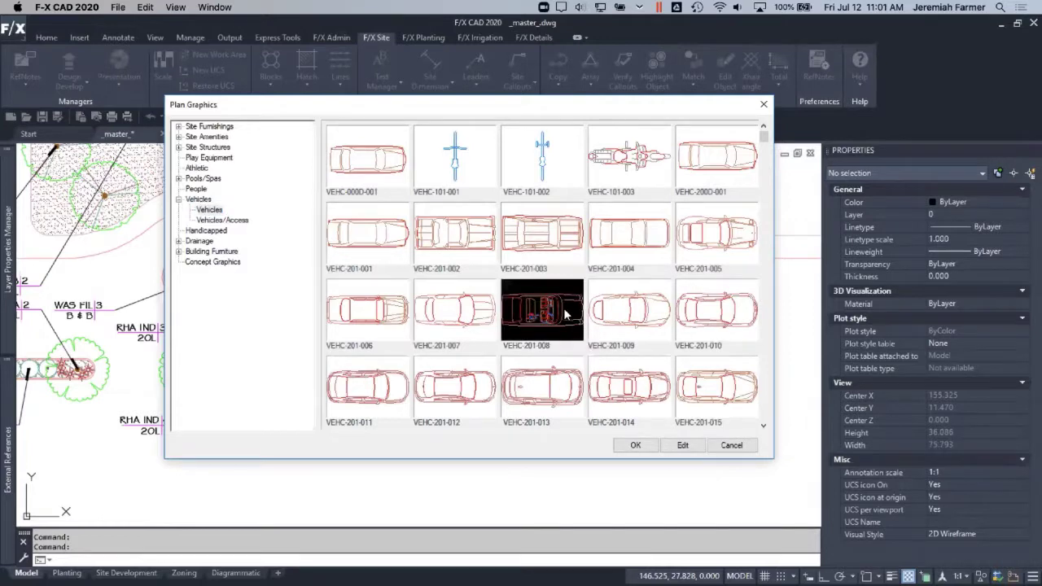
Accept the existing block settings of VEHC-201-008 and place the car horizontally in the open area east of the 2 CUP ANA planting island
left_click(682, 445)
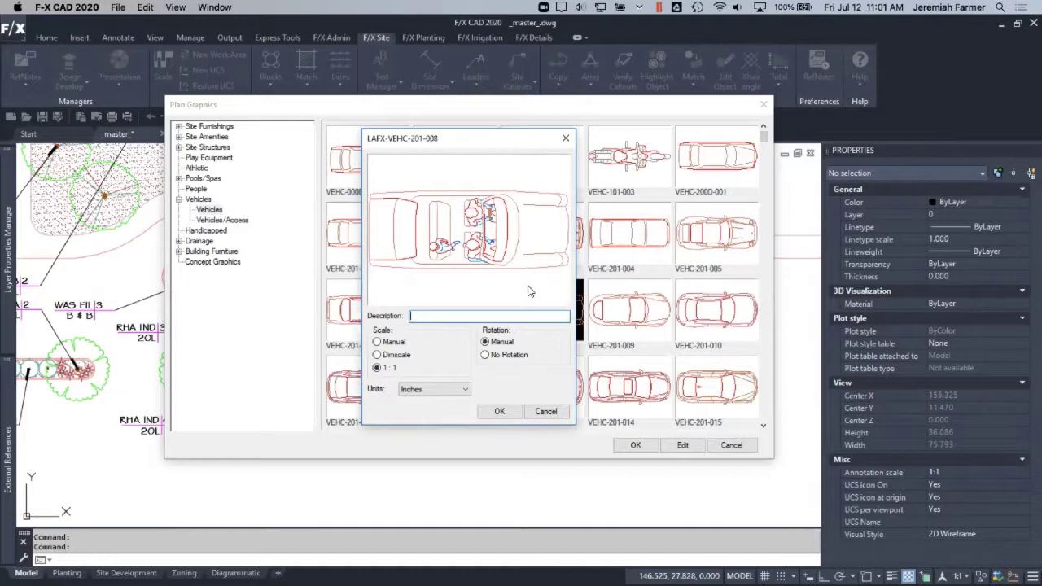
left_click(500, 412)
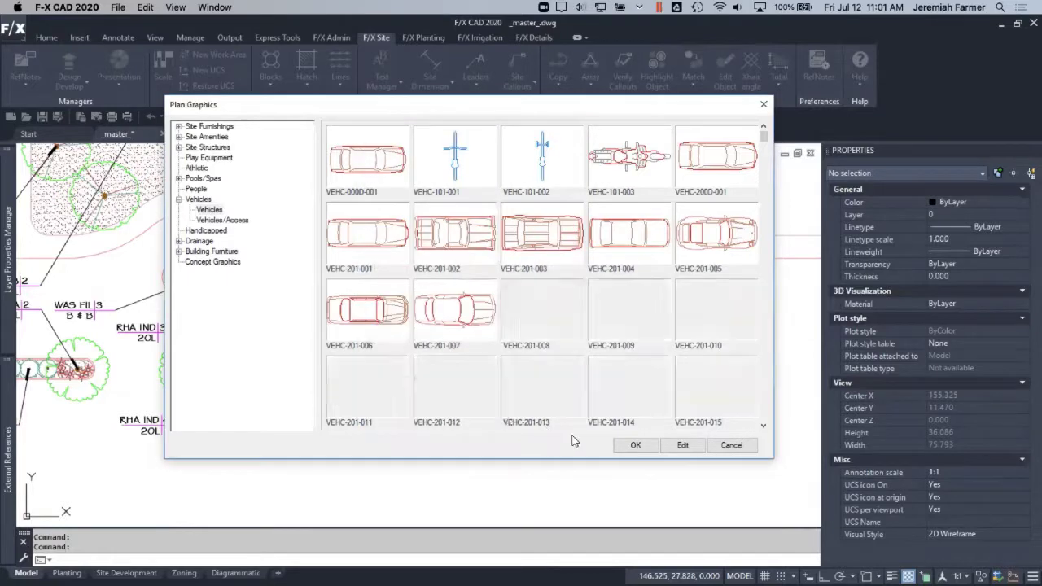
left_click(645, 447)
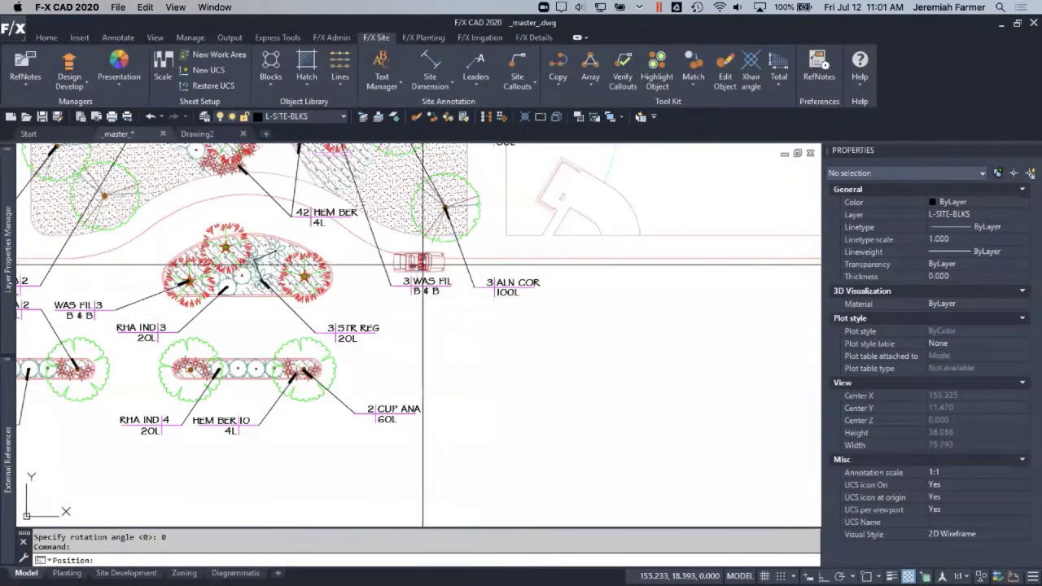
left_click(482, 361)
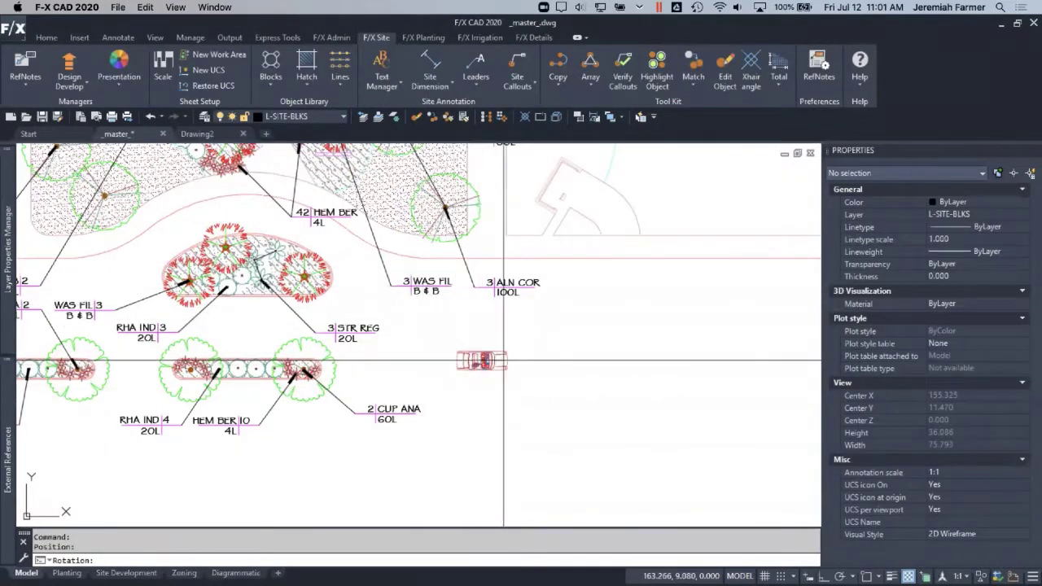
left_click(500, 359)
key("Escape")
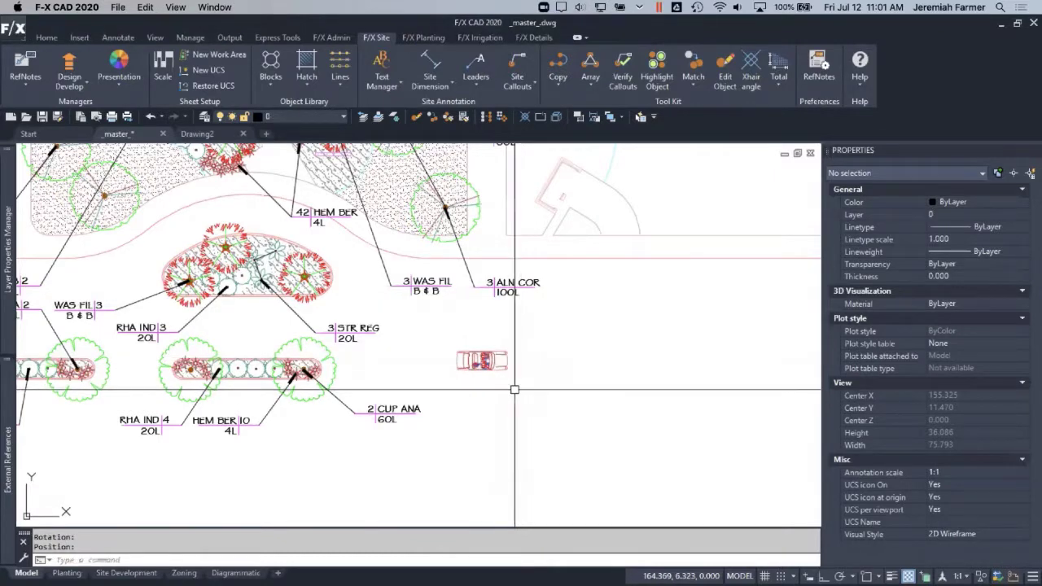
Start the DRIVE command on the placed car, review its keyboard commands and dismiss the list
scroll(513, 388, "up", 3)
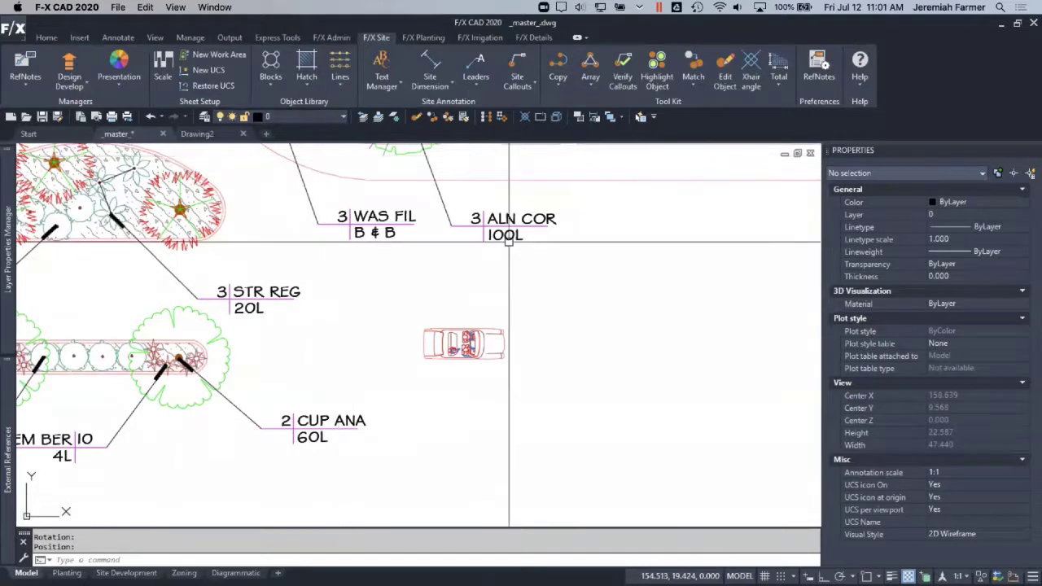
type("d")
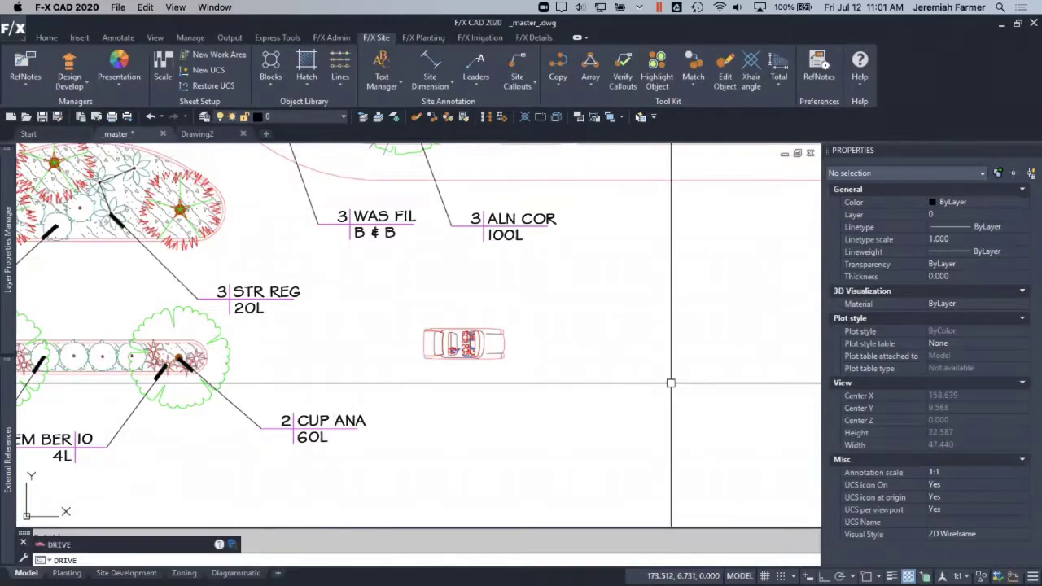
key("Return")
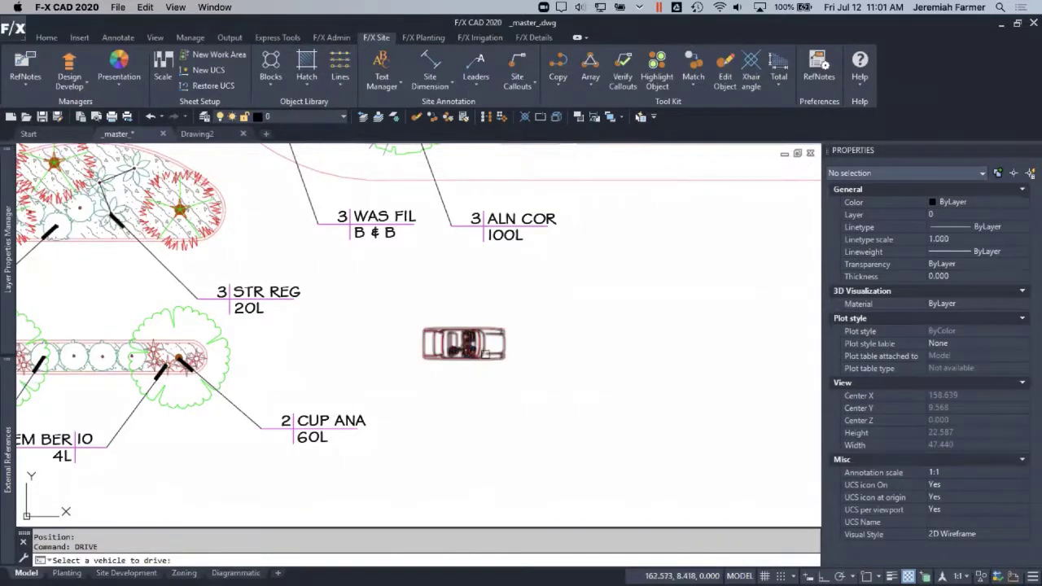
left_click(482, 347)
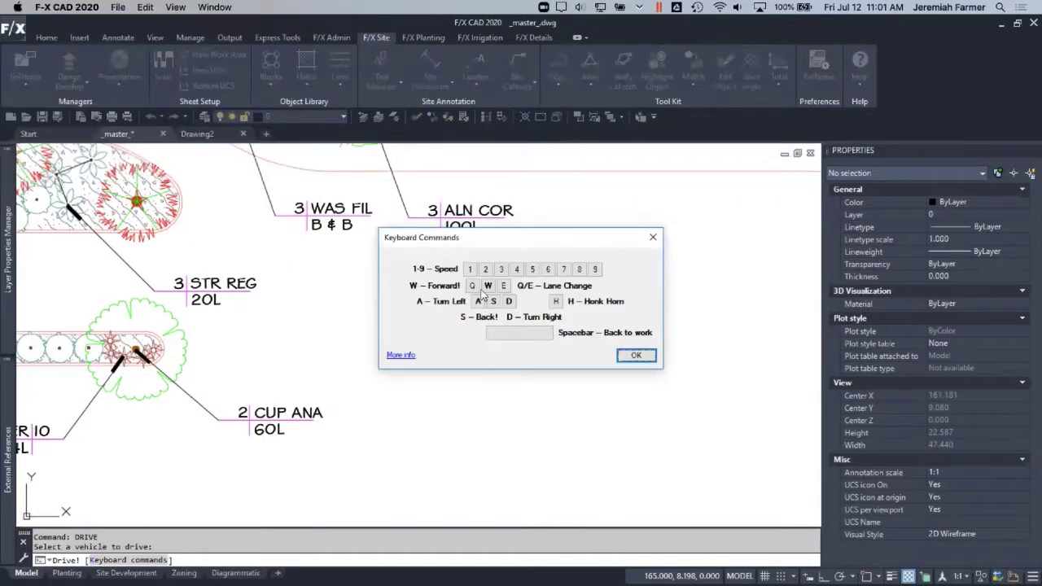
left_click_drag(504, 245, 648, 189)
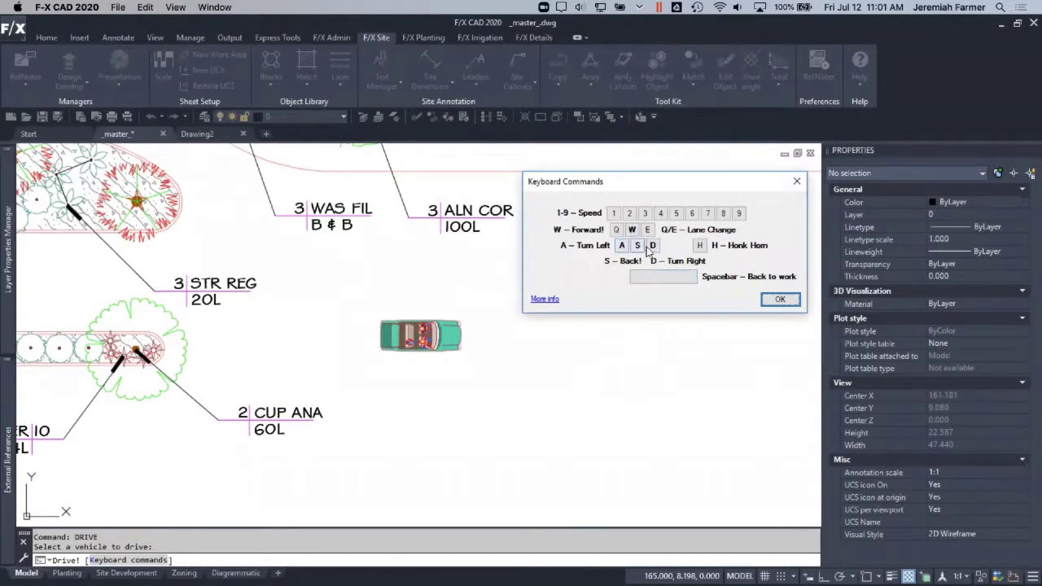
left_click(777, 301)
Turn the car around counterclockwise and drive it west along the row of planting islands
key("a")
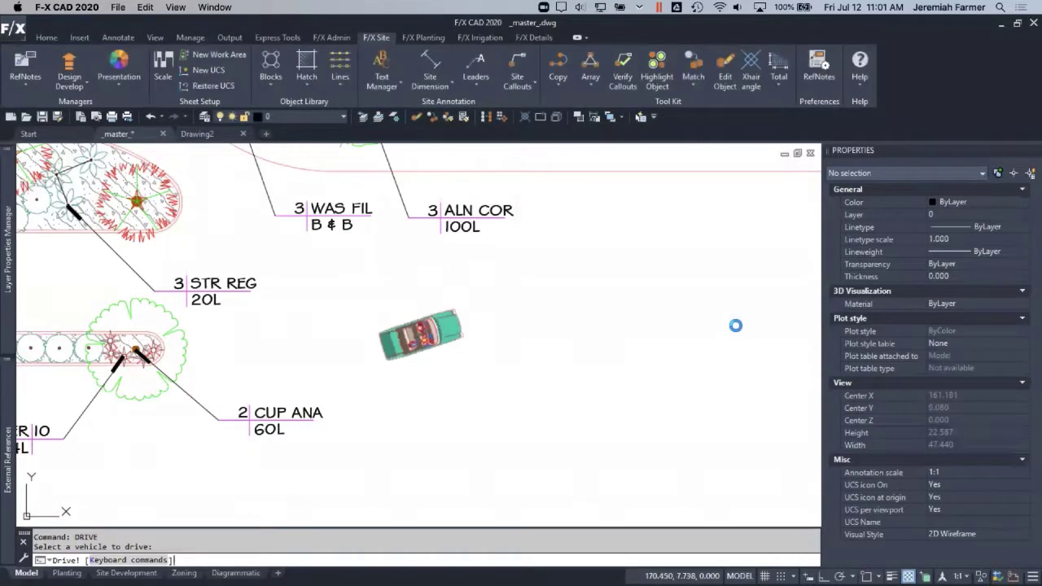
key("w")
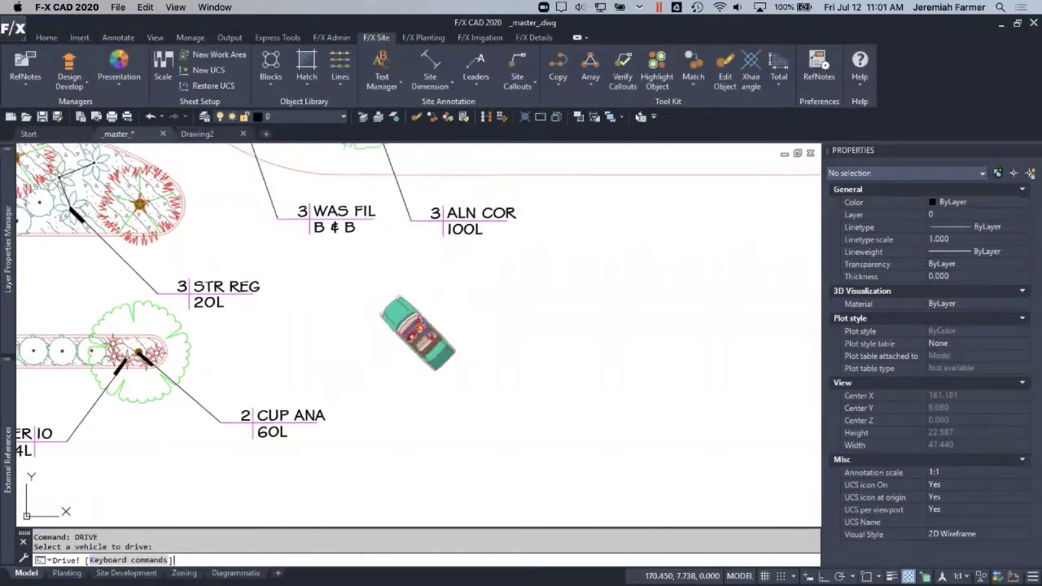
key("a")
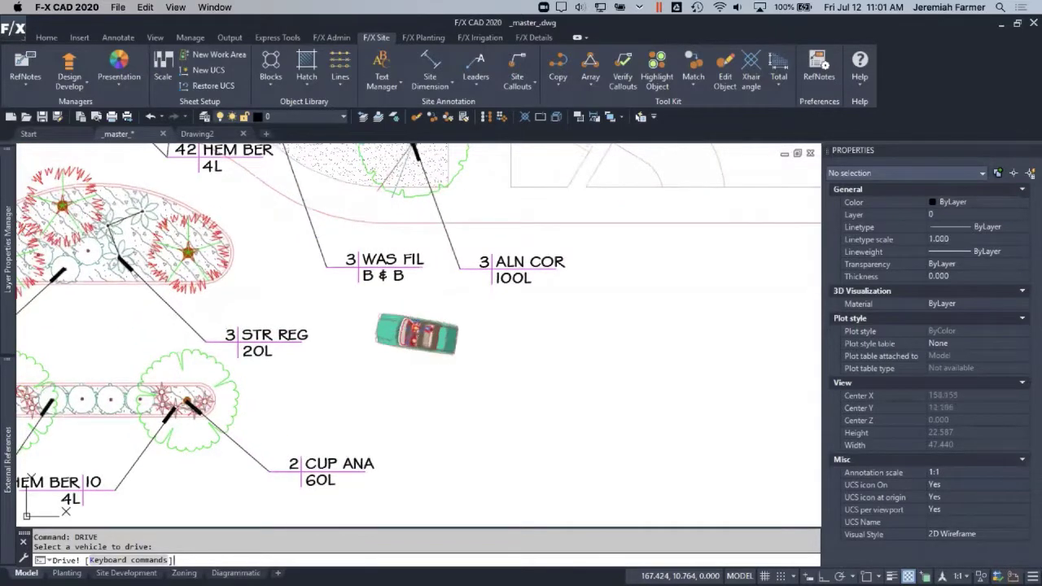
key("w")
key("w")
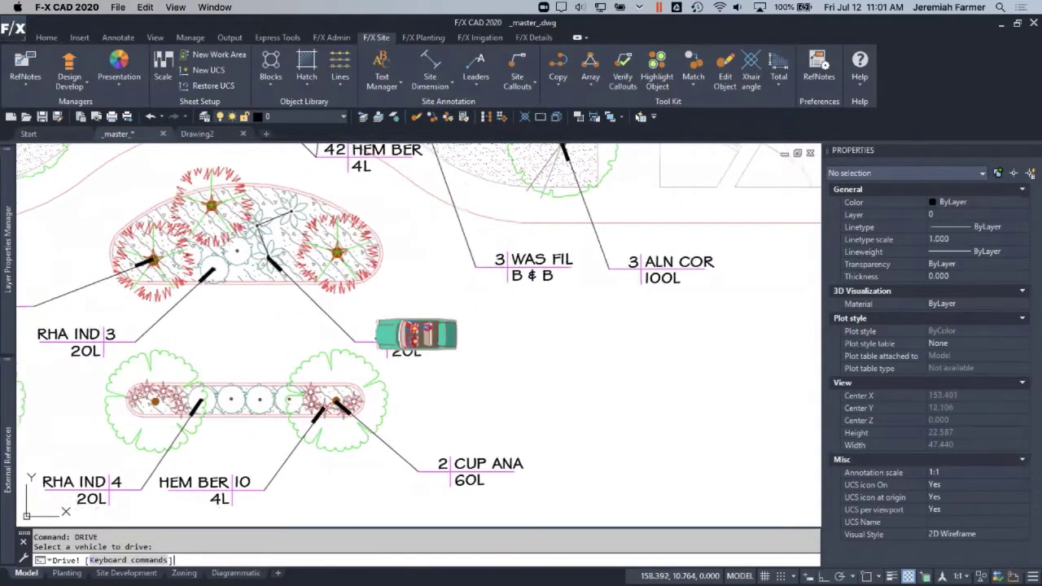
key("w")
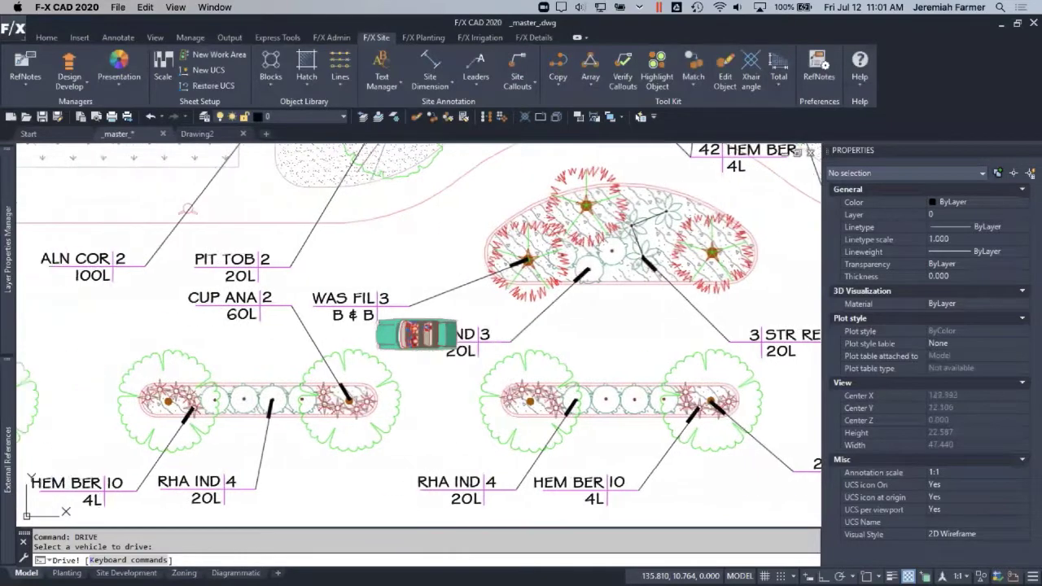
key("w")
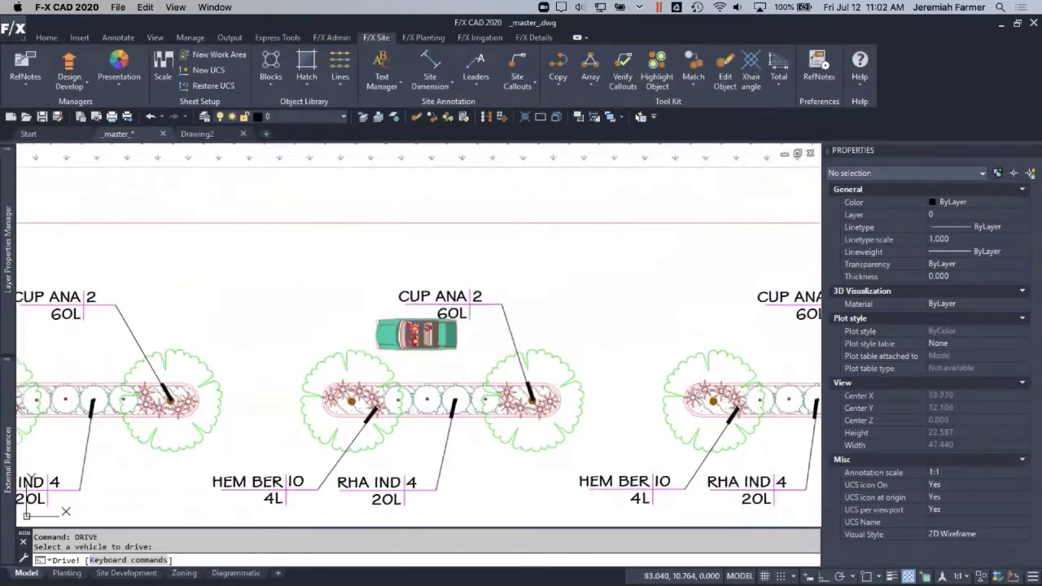
Turn the car back east, steer it south toward the tree at the east end of the third island from the west, and stop driving
key("a")
key("w")
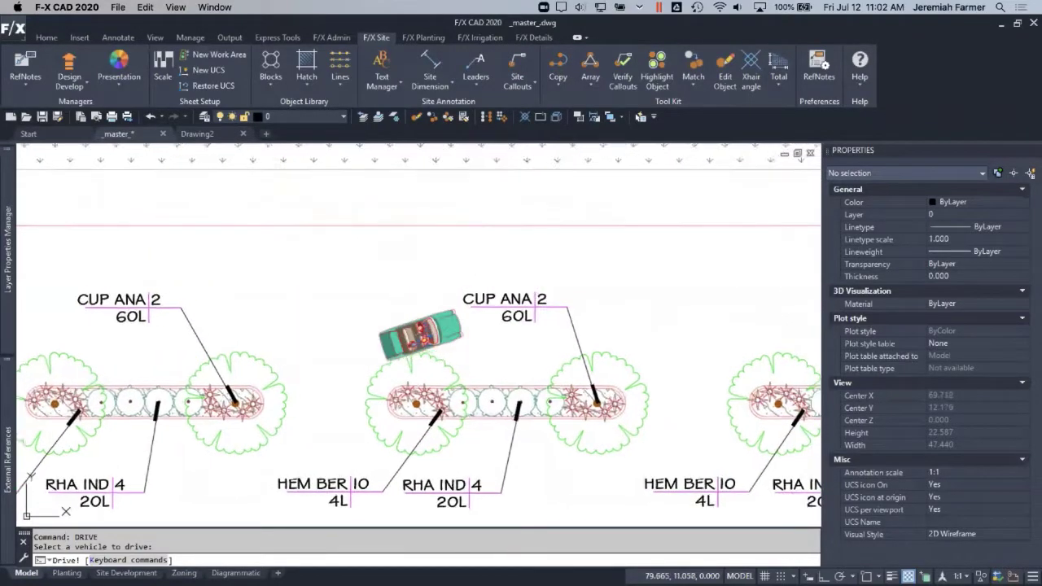
key("d")
key("w")
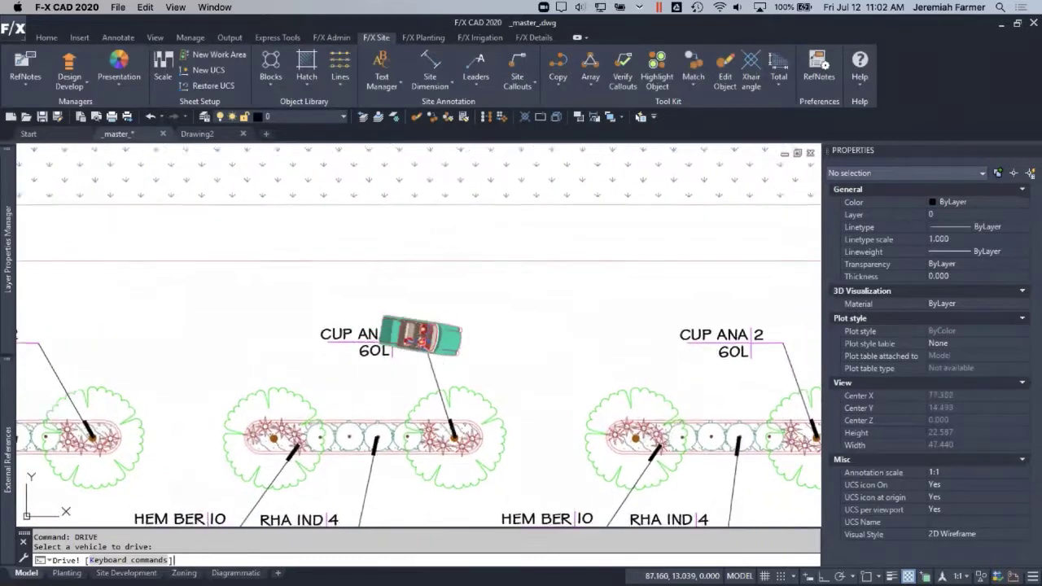
key("d")
key("w")
key("d")
key("w")
key("d")
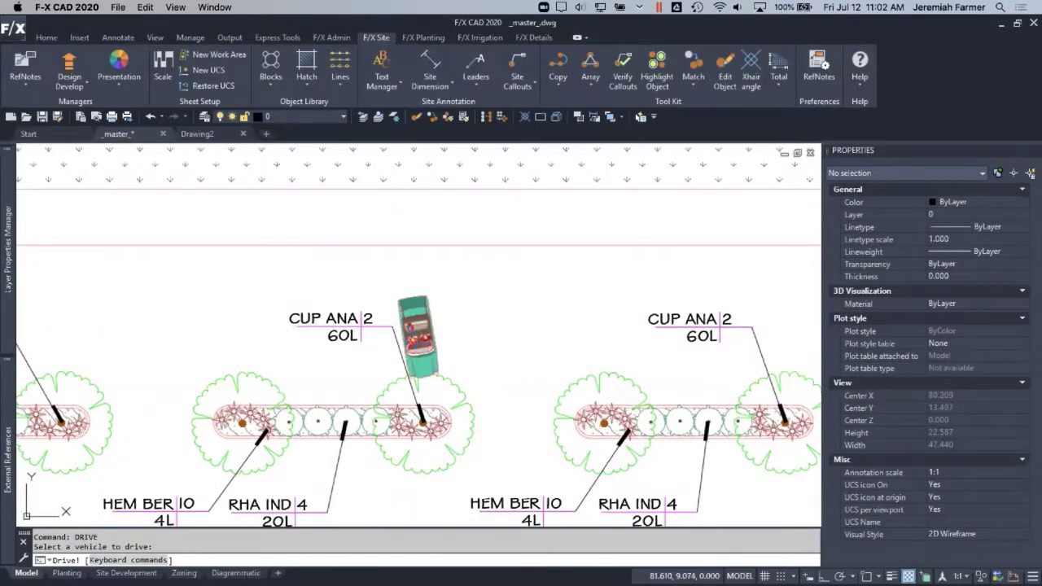
key("Escape")
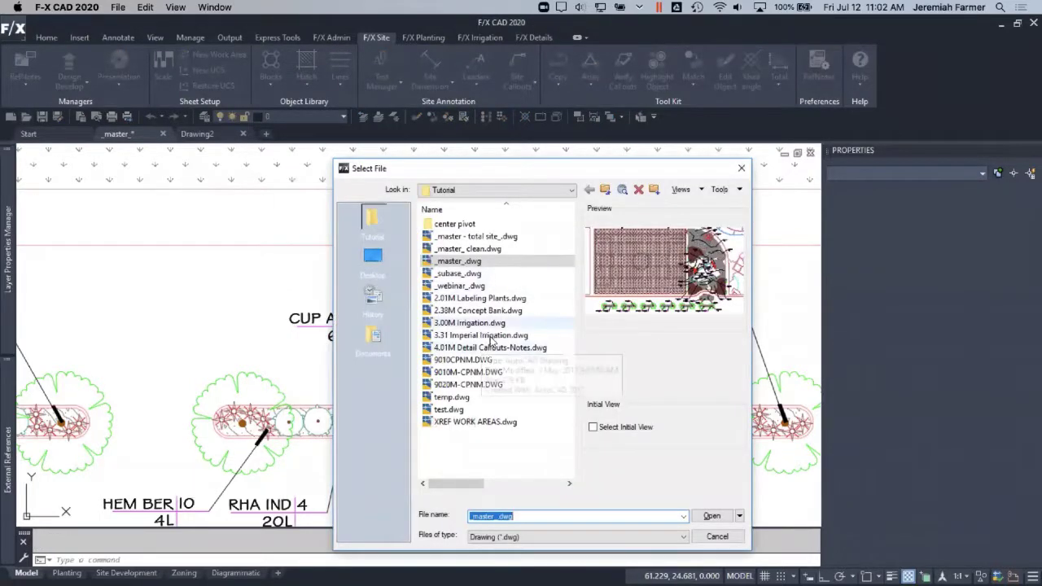
Open 3.00M Irrigation.dwg and place an irrigation schedule with the existing settings beside the title block on the L201 layout
double_click(477, 325)
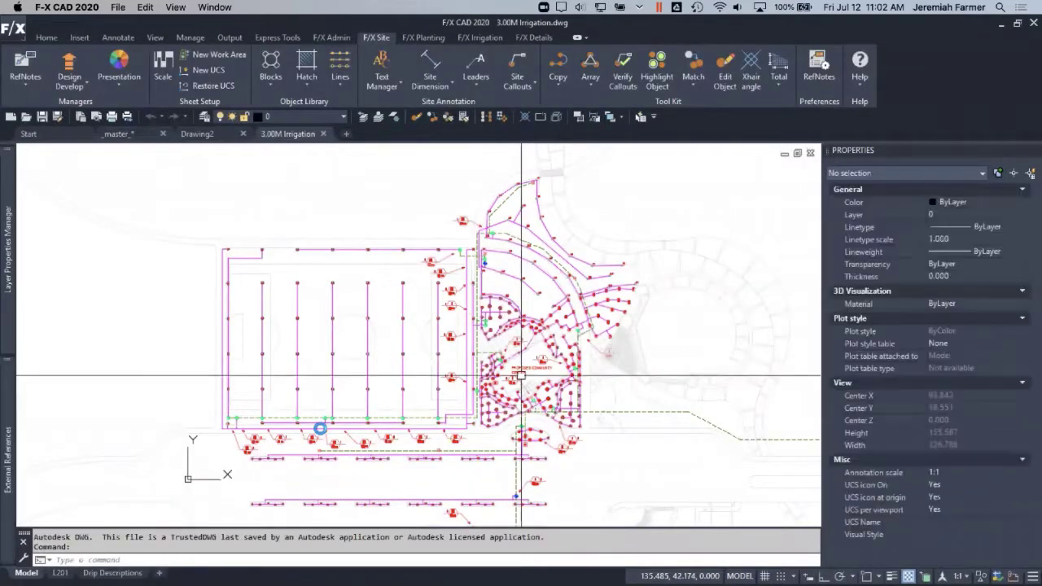
left_click(60, 572)
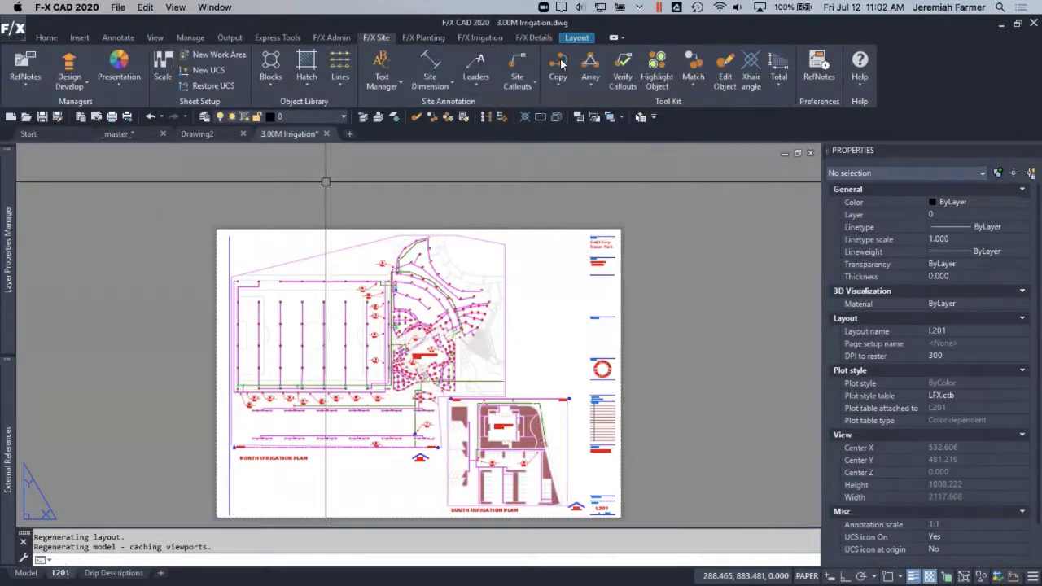
left_click(483, 36)
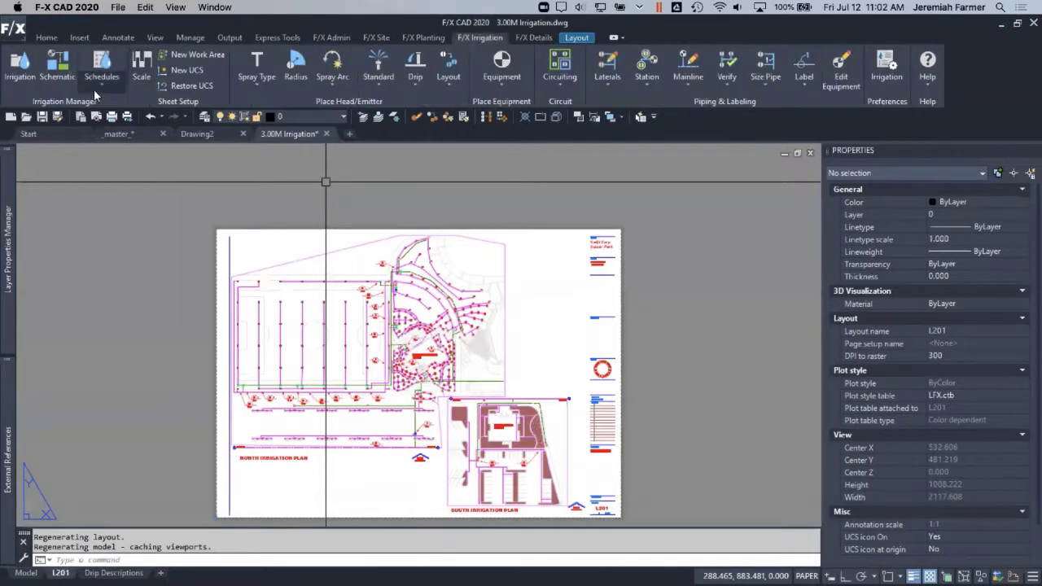
left_click(114, 86)
left_click(124, 107)
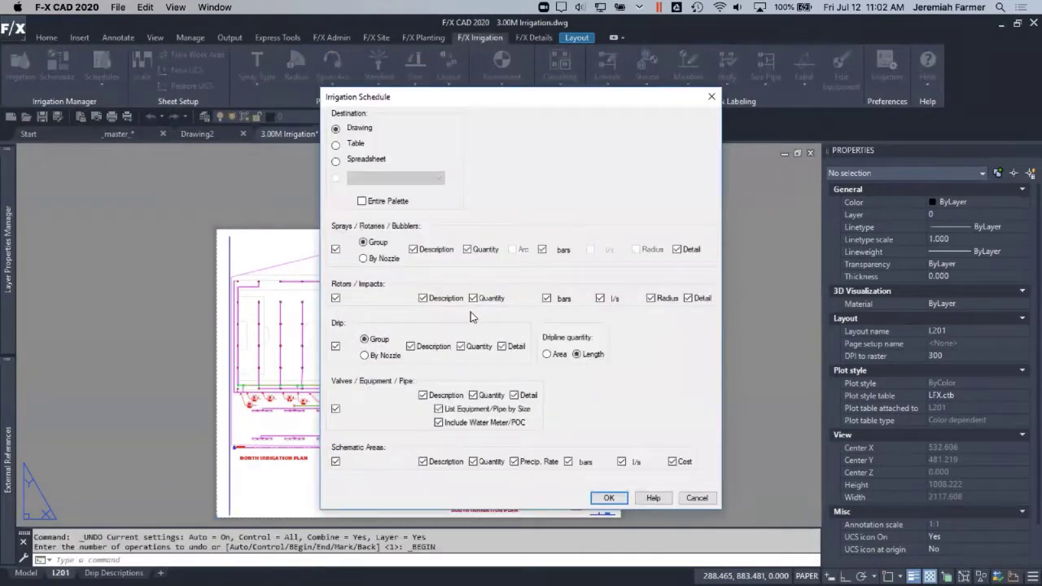
left_click(606, 498)
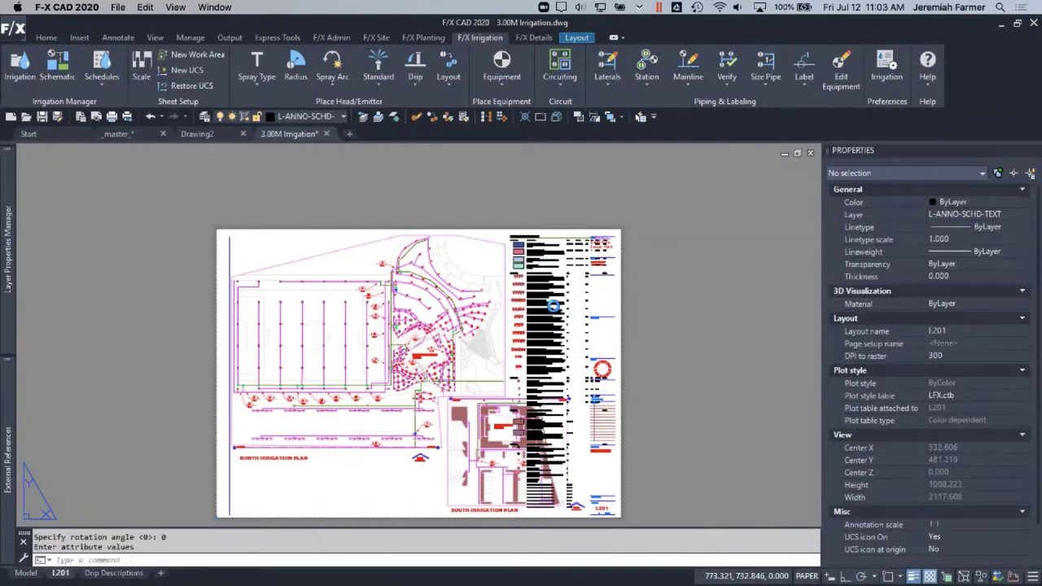
Examine the irrigation schedule's schematic area and spray head entries on the L201 sheet
scroll(552, 348, "up", 6)
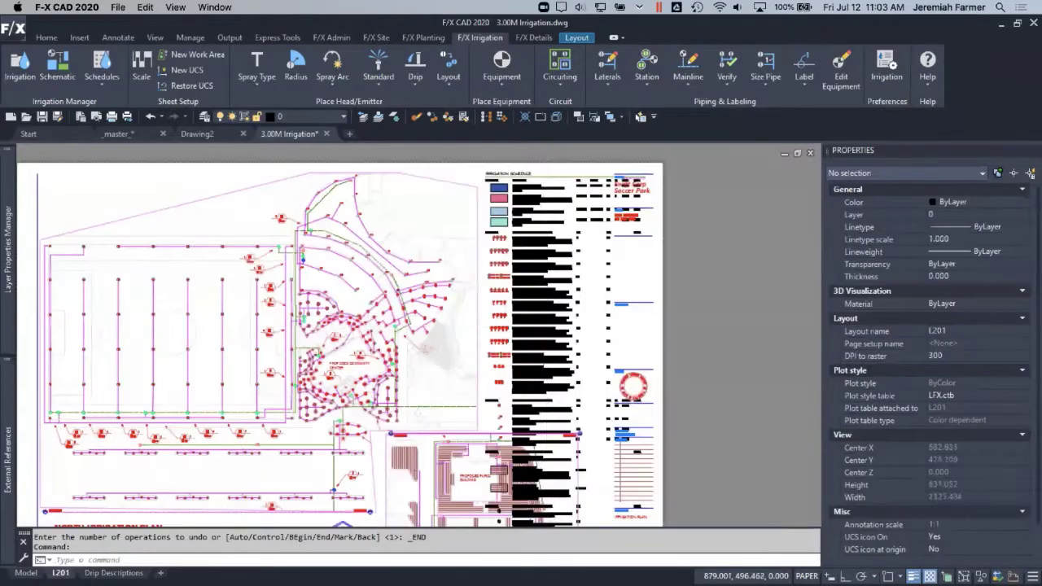
scroll(566, 374, "up", 2)
middle_click_drag(567, 375, 513, 521)
scroll(517, 263, "down", 2)
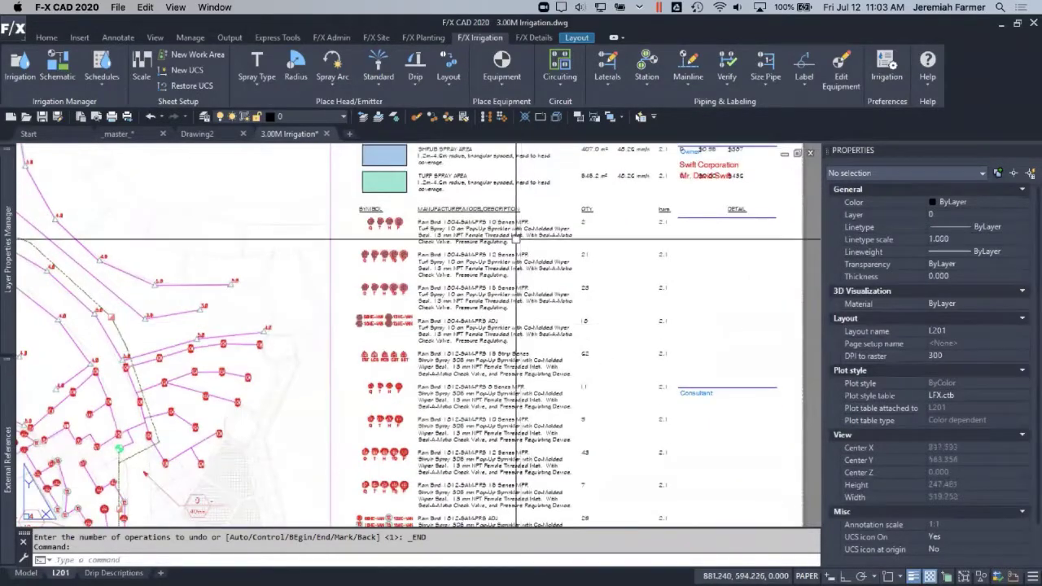
middle_click_drag(501, 269, 496, 353)
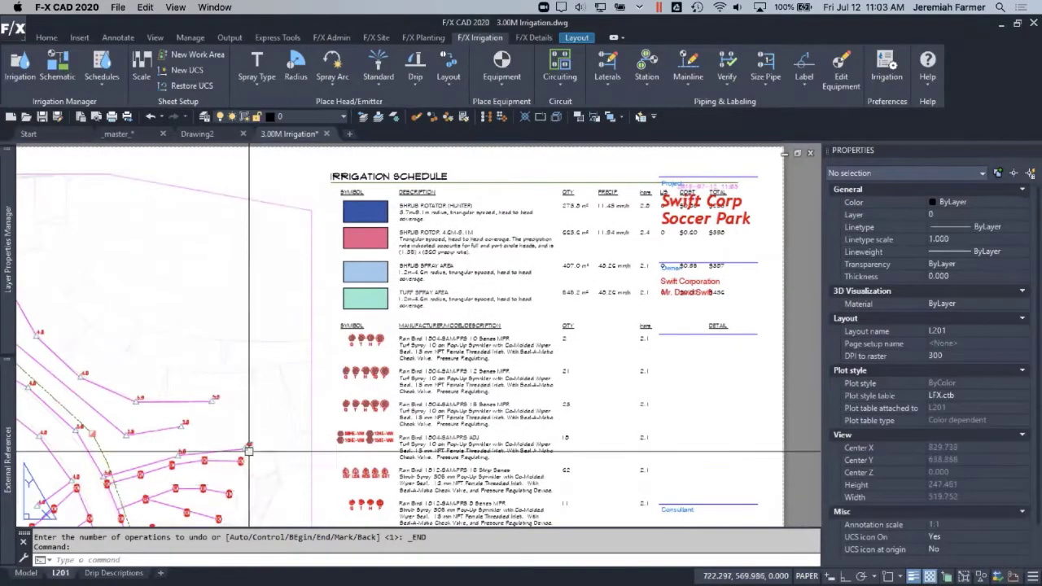
middle_click_drag(465, 423, 465, 337)
scroll(465, 336, "down", 3)
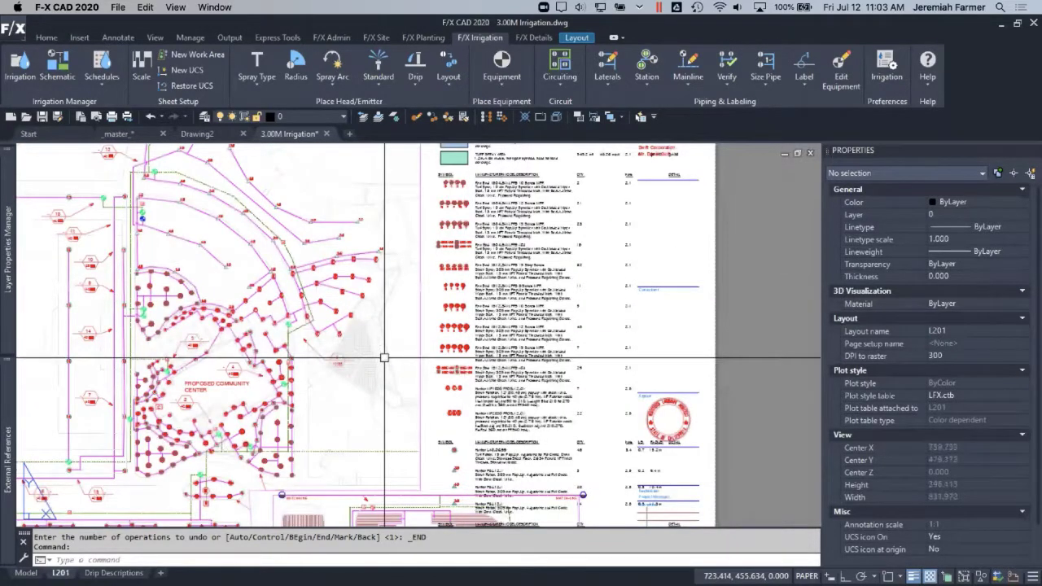
Return to the _master_ drawing and choose the second RADIUS_TRUCK_SEMI turning template from the Vehicles/Access category of Plan Graphics
left_click(129, 137)
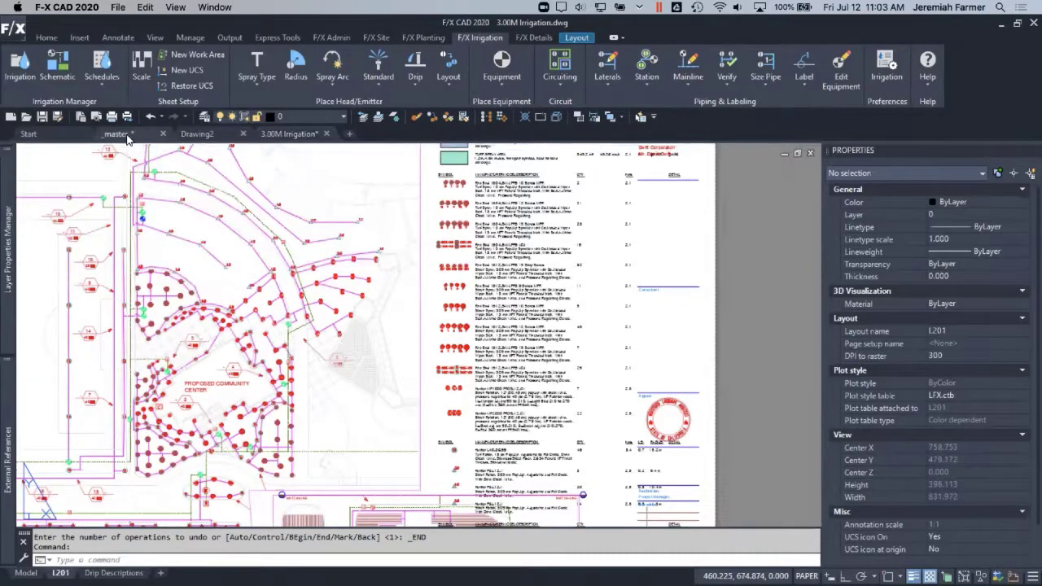
double_click(367, 408)
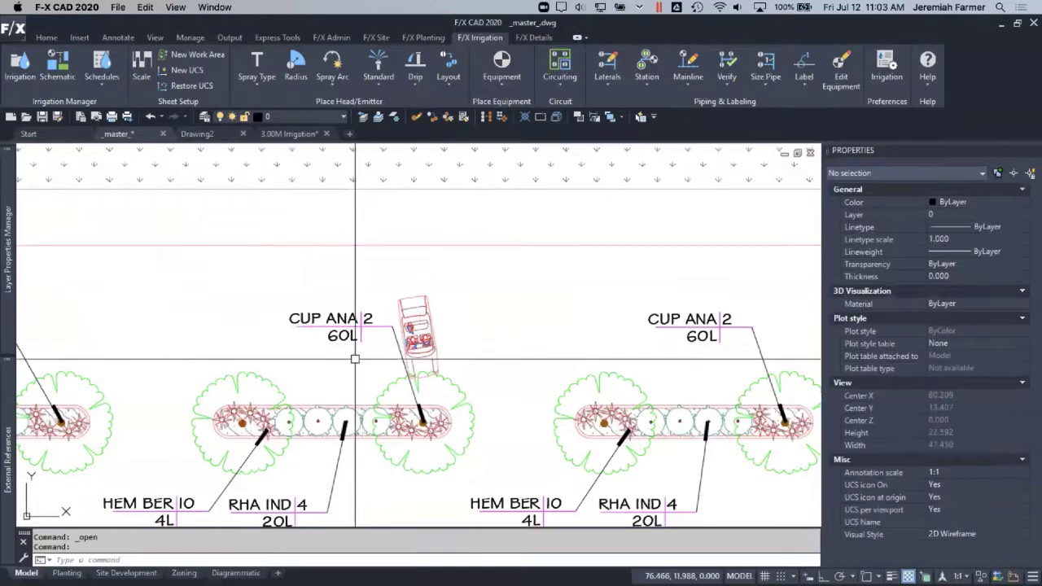
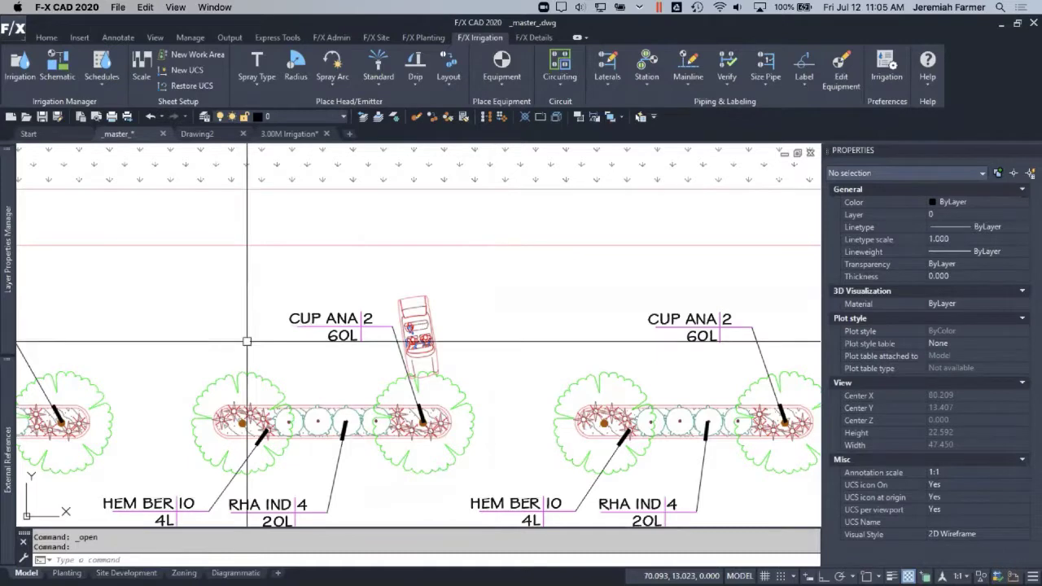
scroll(247, 341, "down", 6)
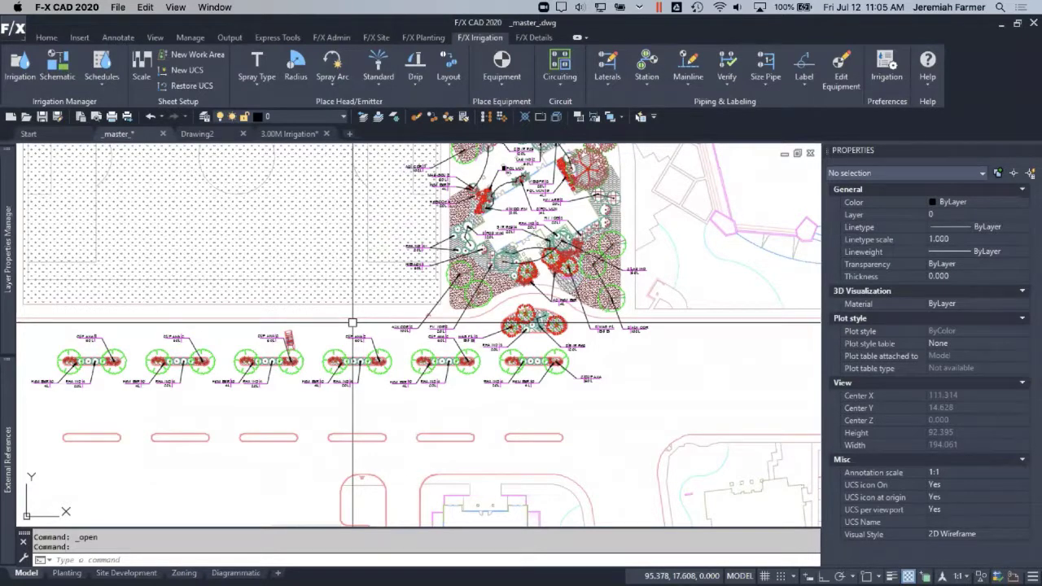
left_click(386, 38)
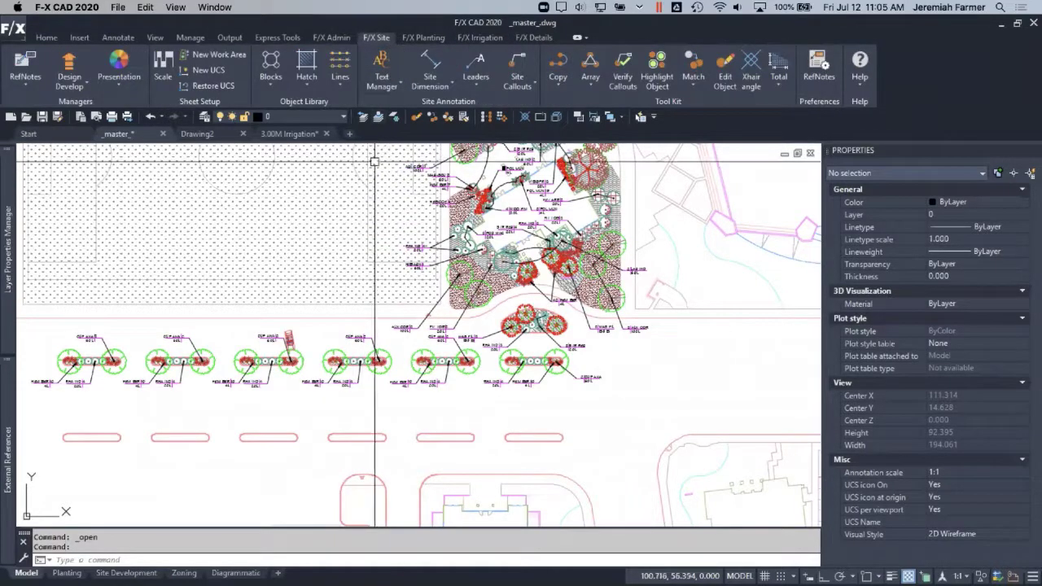
left_click(274, 86)
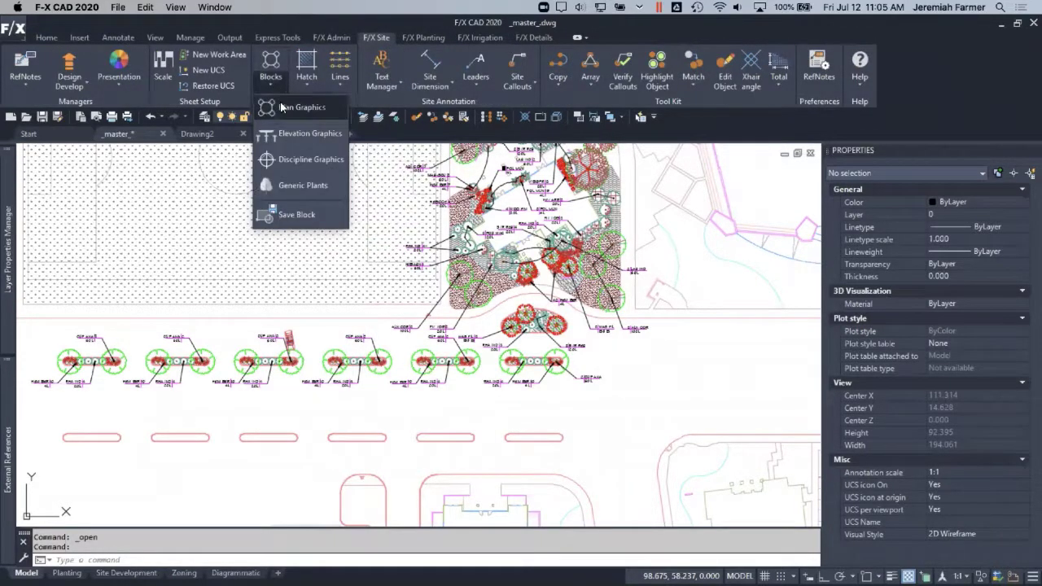
left_click(306, 107)
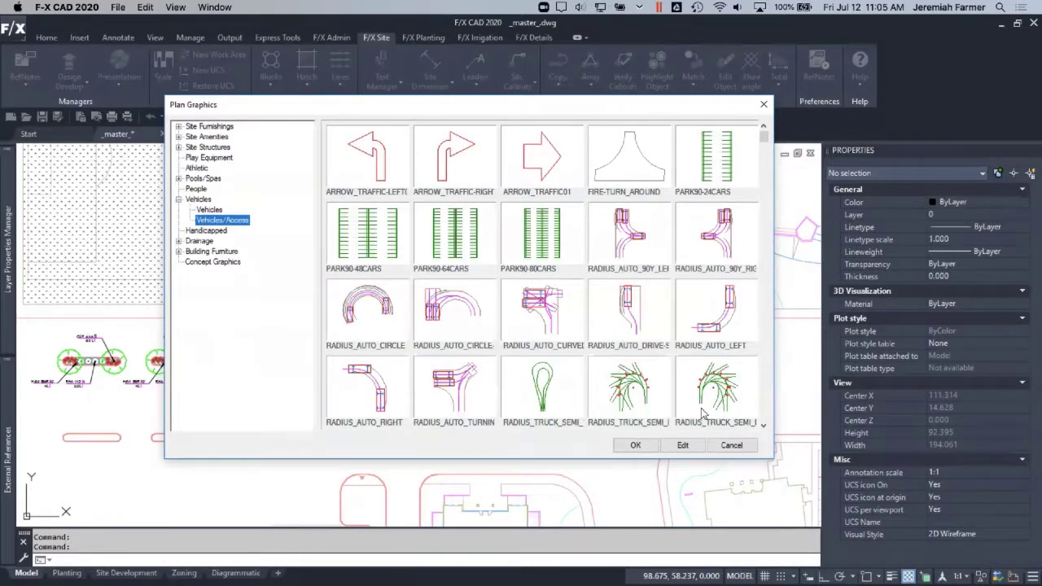
left_click(764, 424)
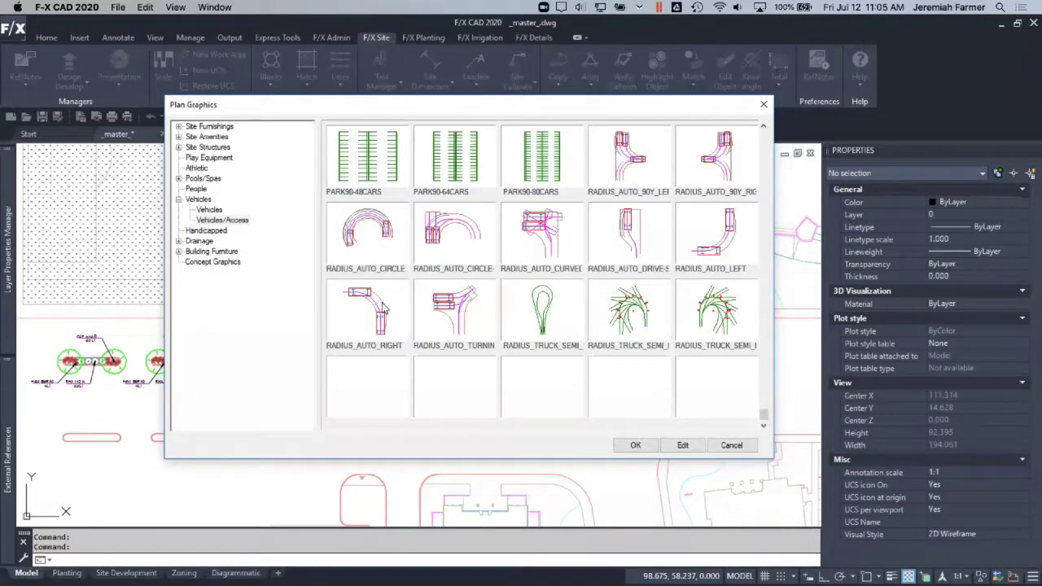
left_click(634, 307)
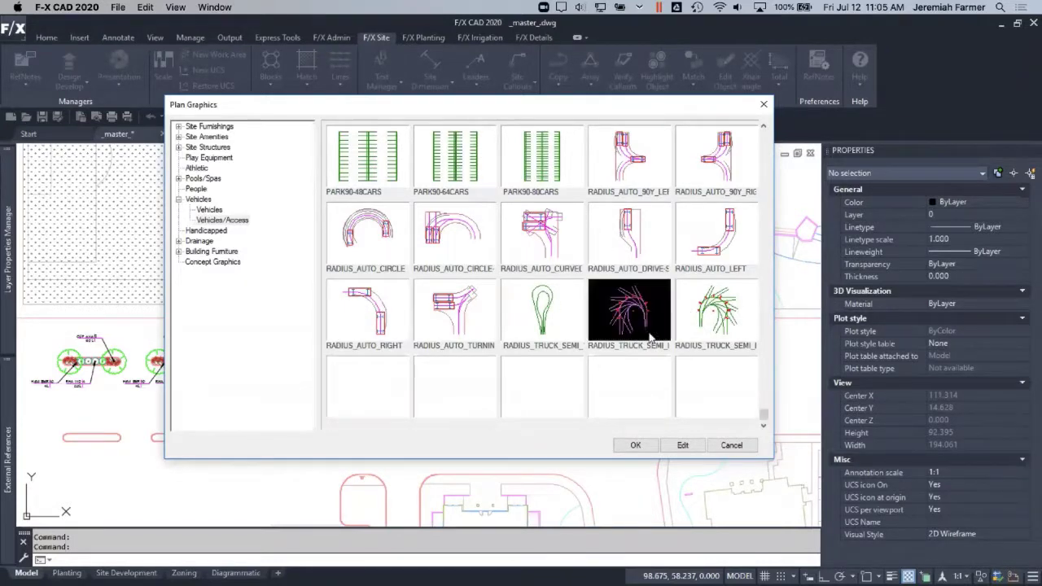
Insert the chosen semi-truck turning template in the street east of the parking islands and rotate it to face the junction
left_click(632, 445)
left_click(660, 388)
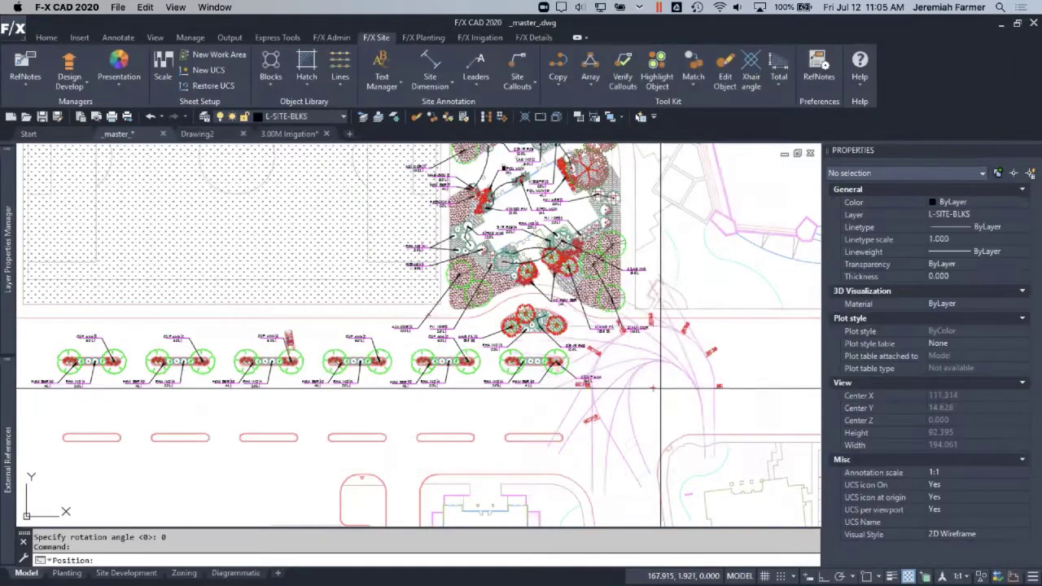
left_click(715, 380)
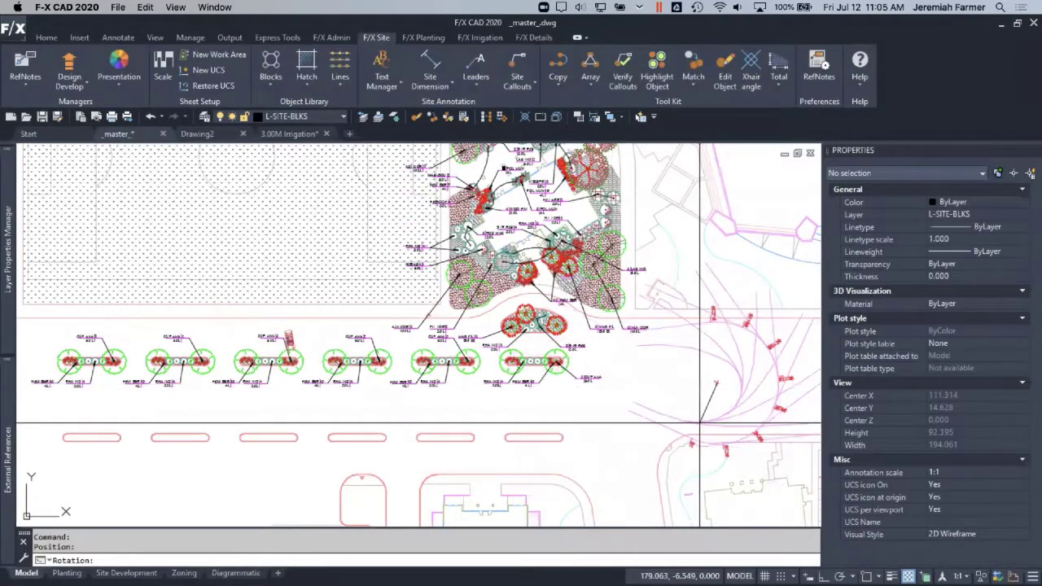
left_click(705, 407)
Examine the semi-truck template's turning paths against the street, the building frontage and the planted parking islands
scroll(607, 284, "up", 3)
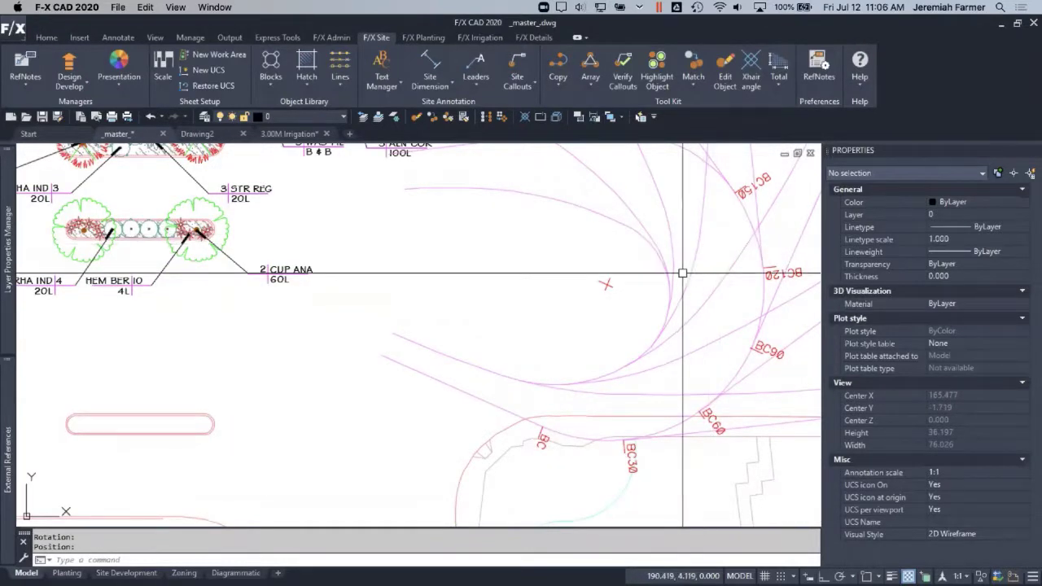
scroll(605, 269, "up", 5)
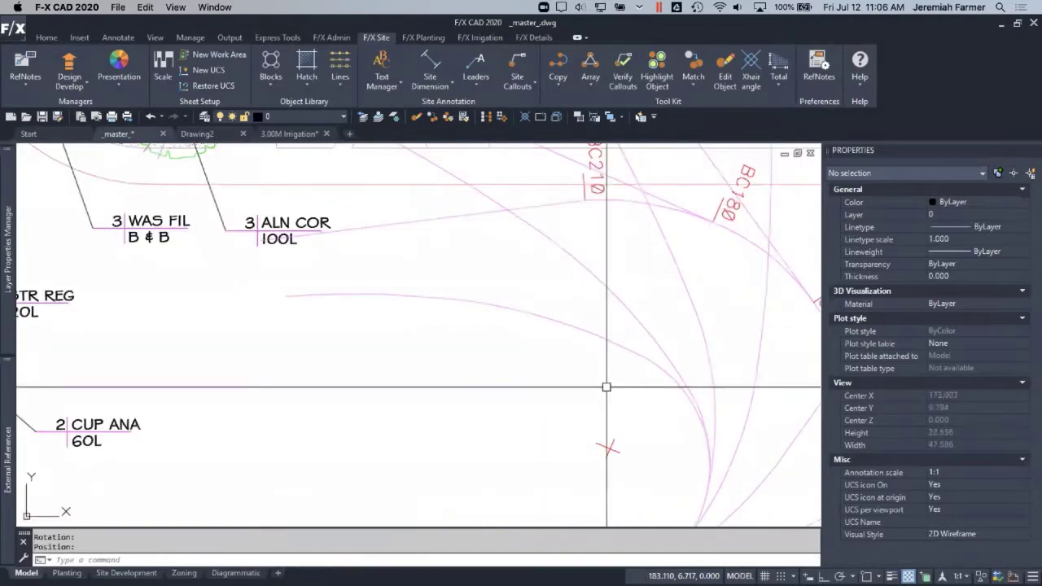
scroll(606, 387, "down", 3)
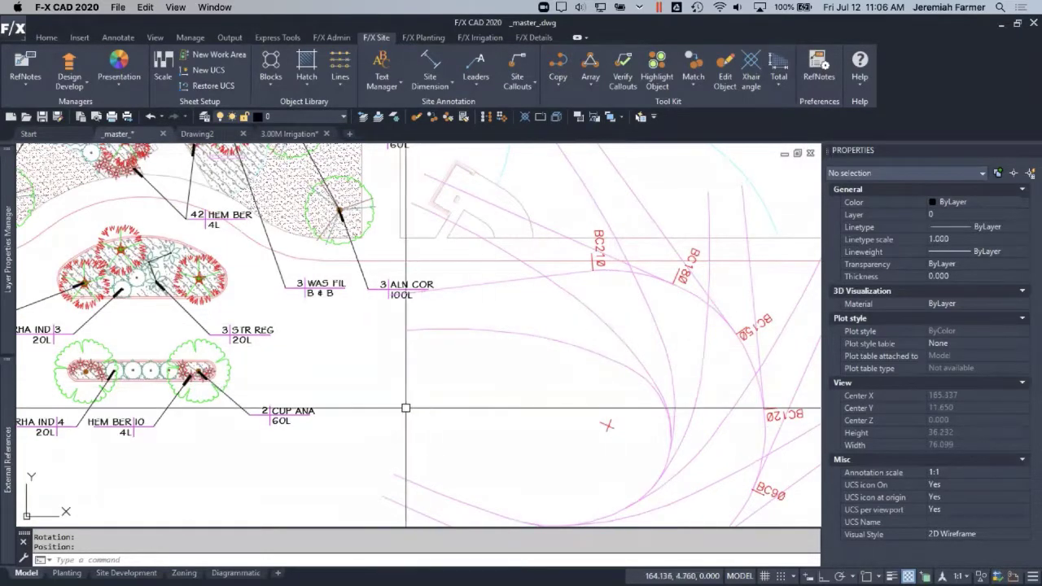
scroll(405, 408, "down", 5)
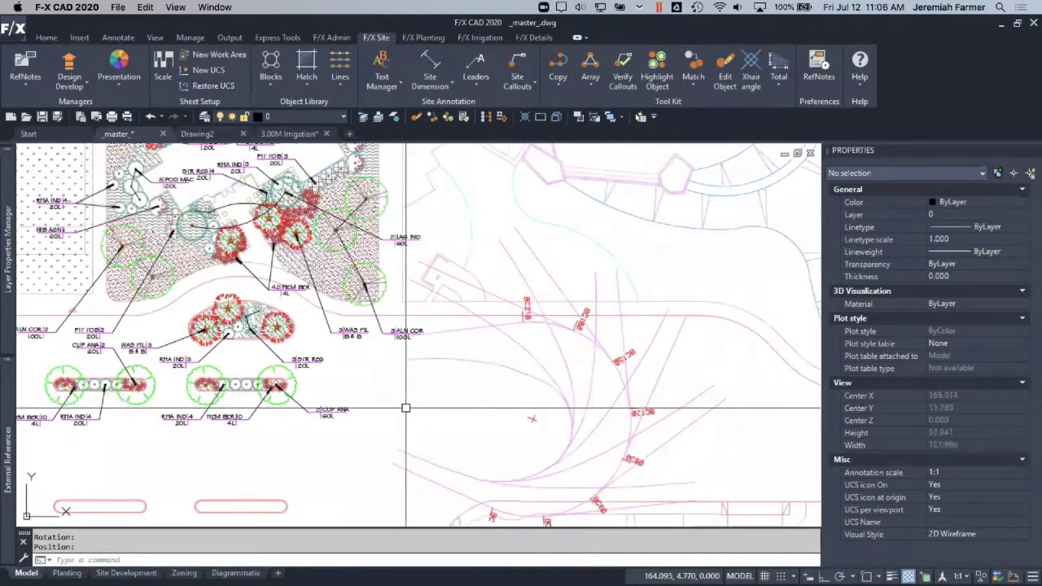
scroll(412, 377, "up", 3)
middle_click_drag(412, 377, 548, 382)
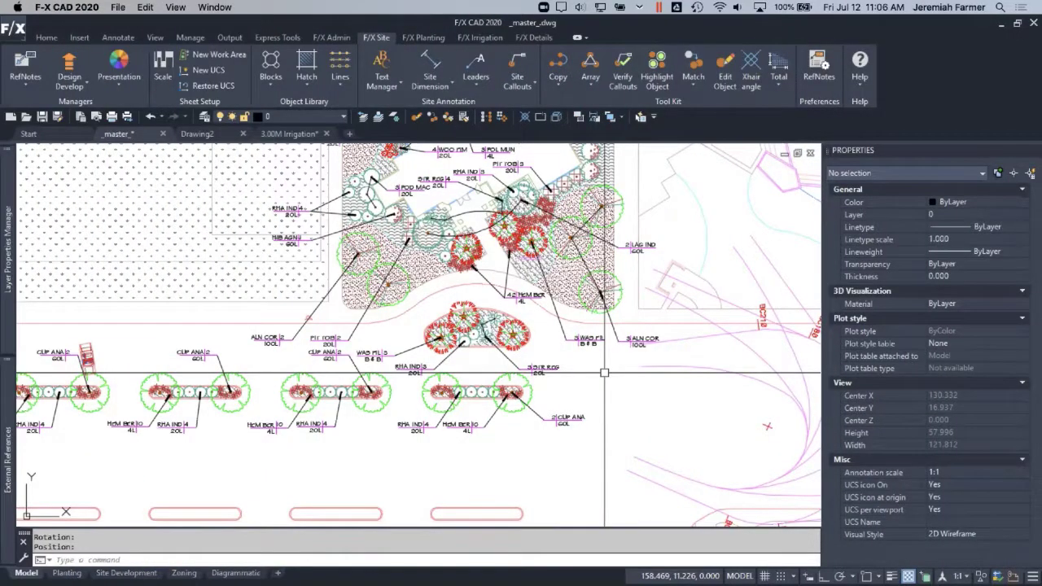
scroll(604, 373, "up", 5)
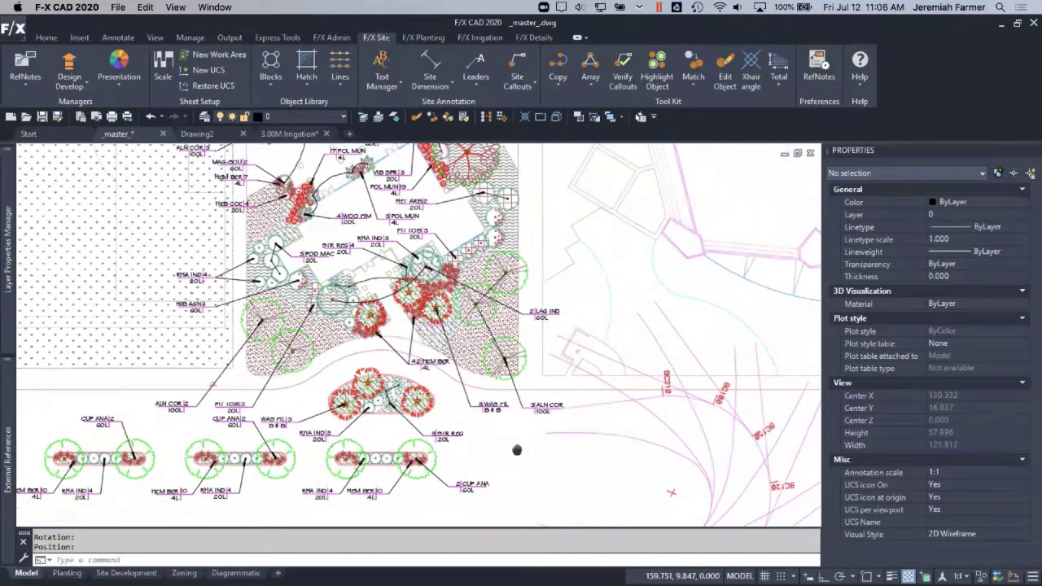
scroll(517, 448, "down", 3)
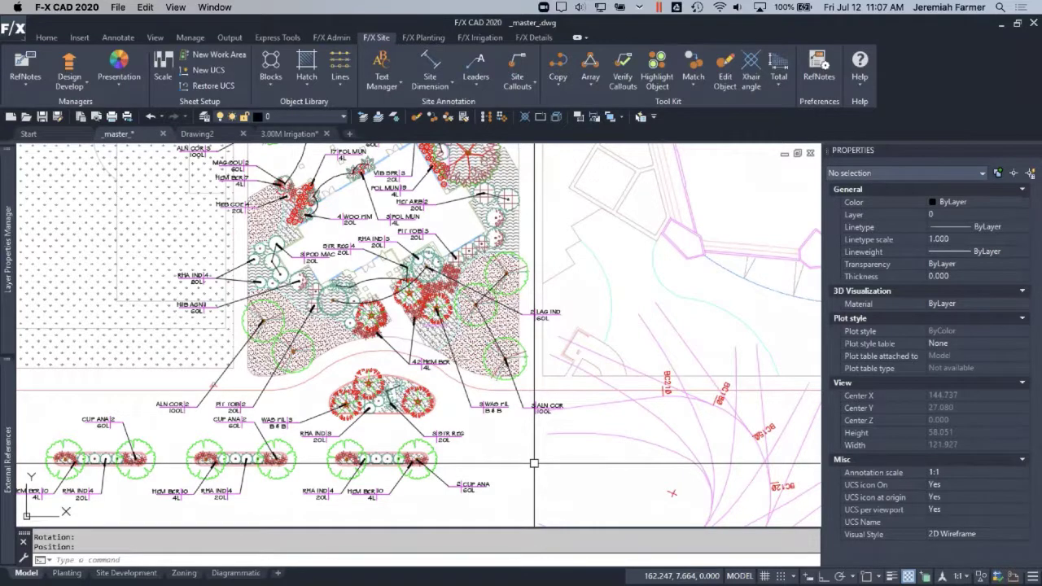
Place a spot elevation callout, with object snap on, on a contour northeast of the building in the referenced hillside plan northwest of the main site
scroll(366, 291, "down", 6)
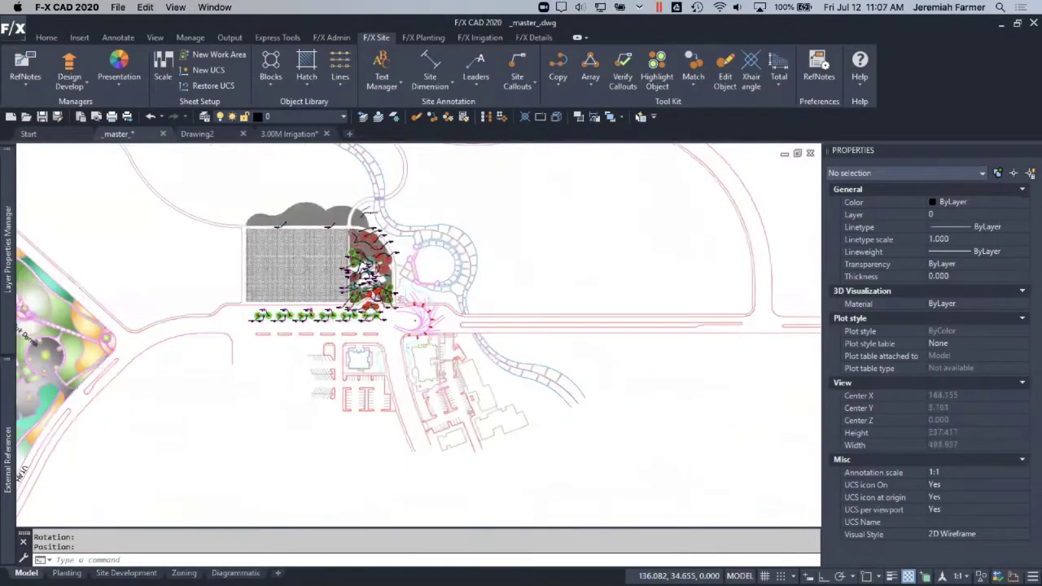
scroll(366, 289, "down", 6)
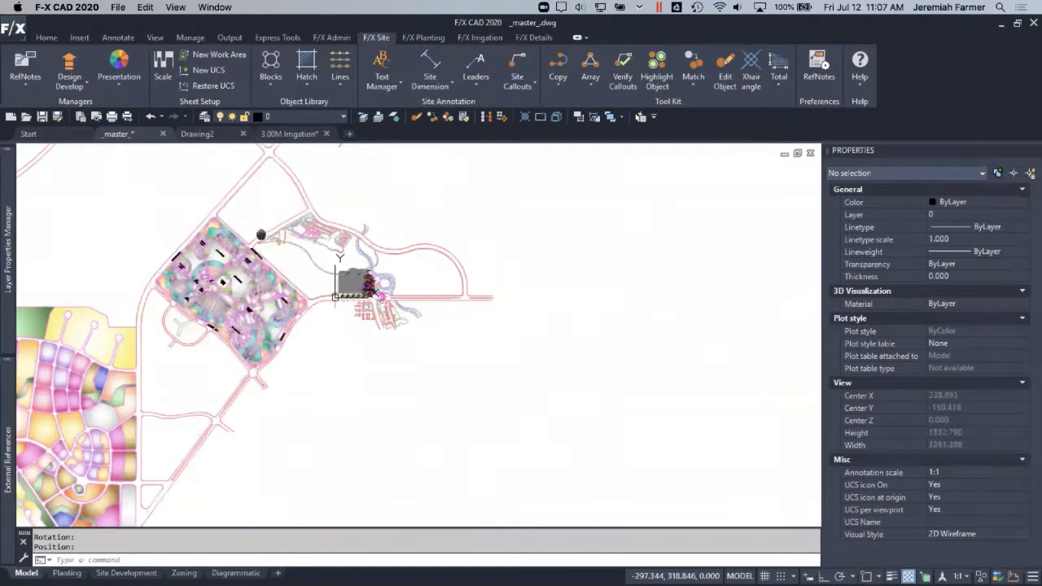
middle_click_drag(261, 234, 358, 309)
scroll(358, 310, "up", 4)
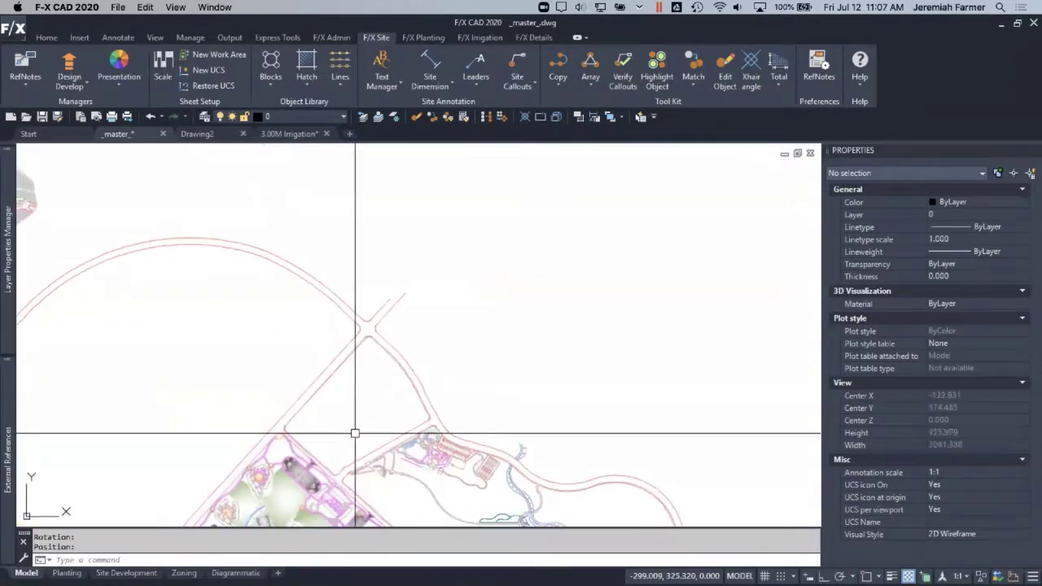
scroll(354, 429, "down", 3)
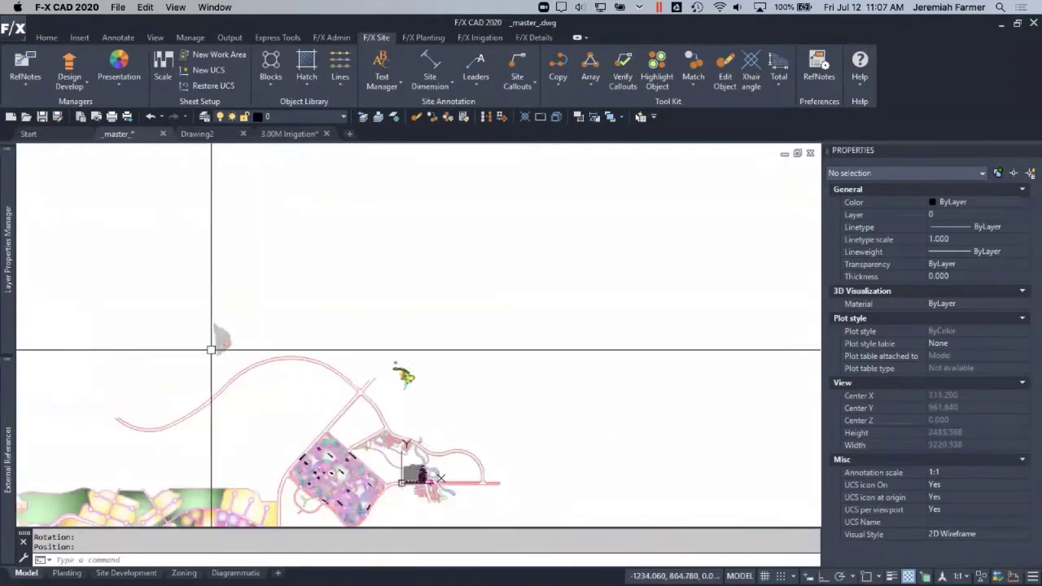
scroll(209, 346, "up", 8)
scroll(195, 320, "up", 8)
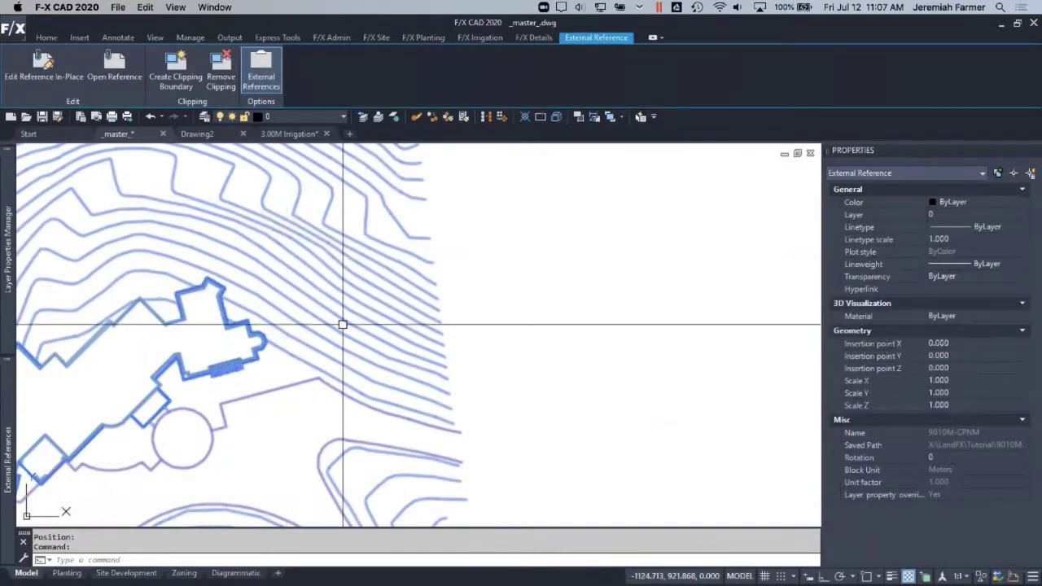
key("Escape")
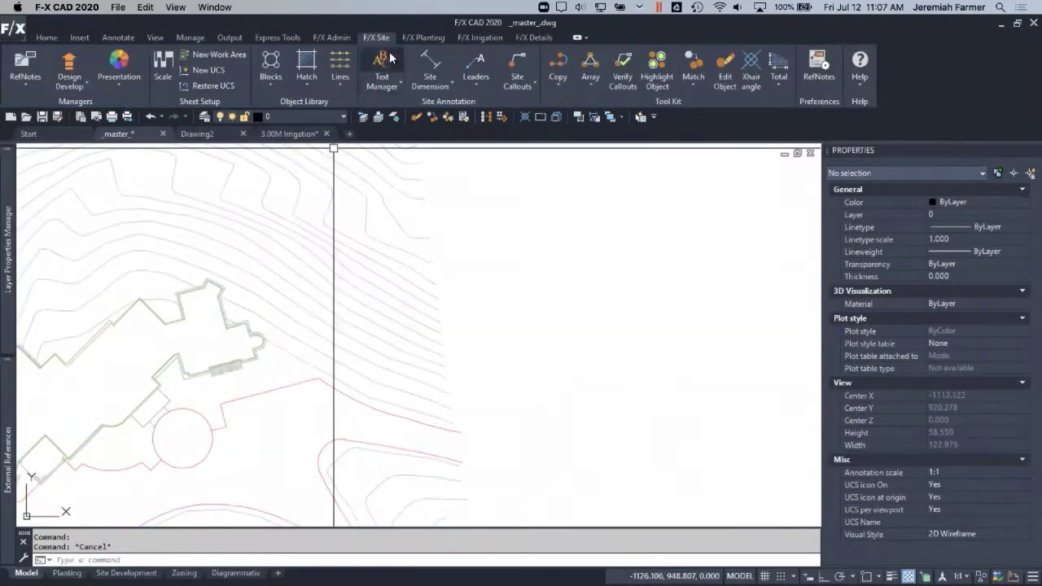
left_click(525, 85)
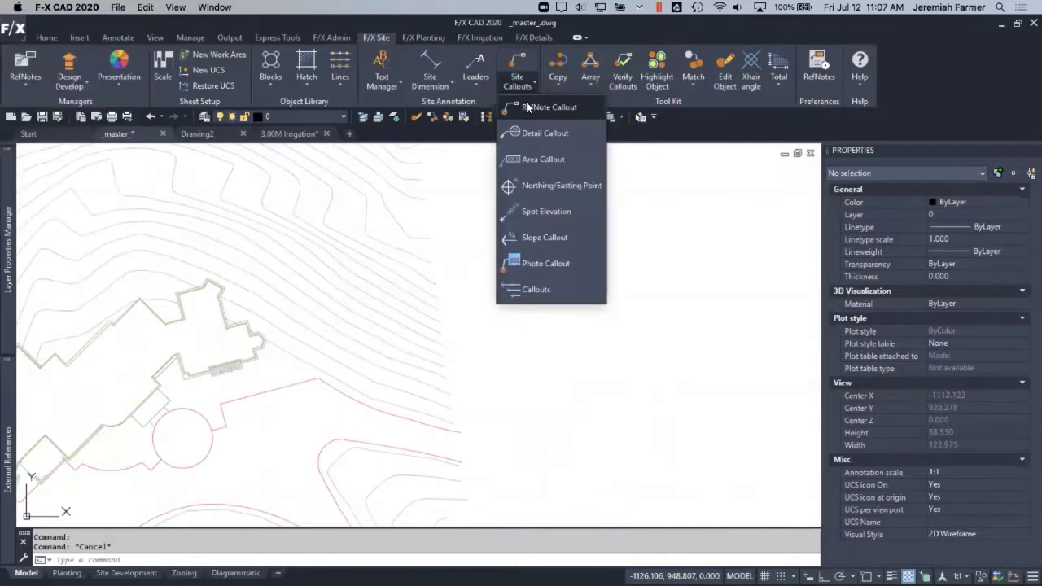
left_click(550, 210)
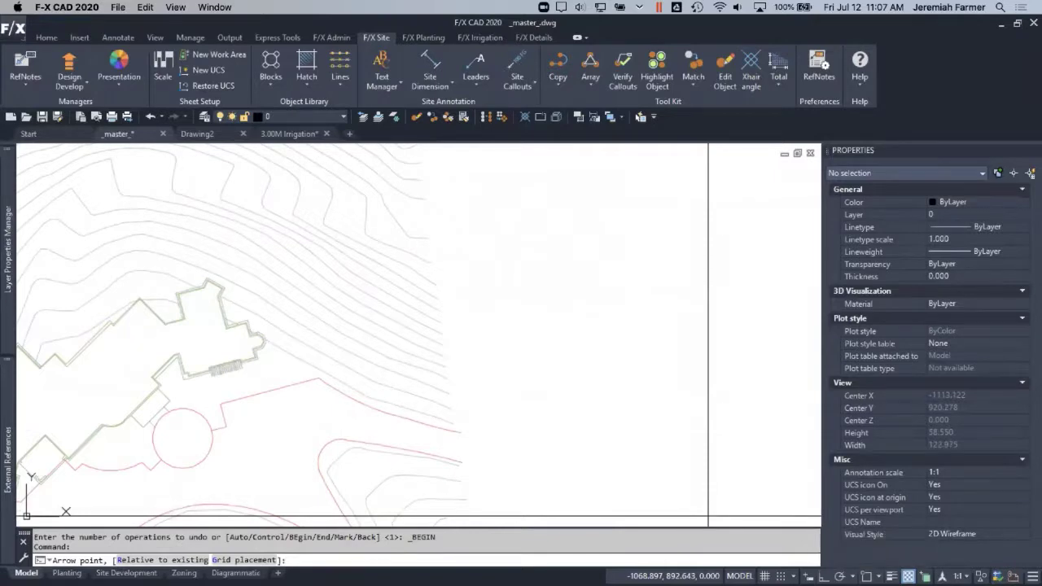
left_click(867, 576)
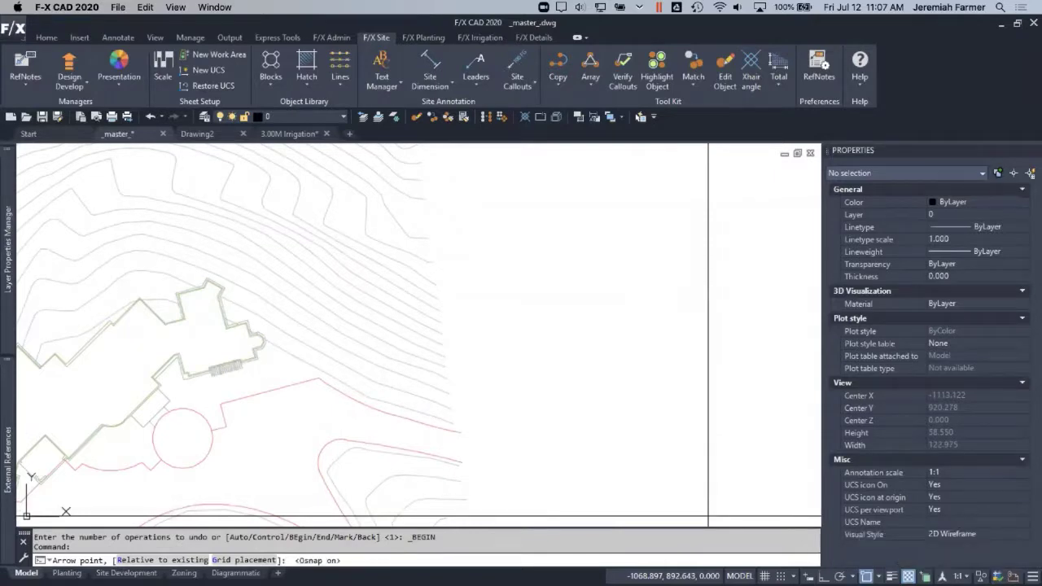
left_click(357, 288)
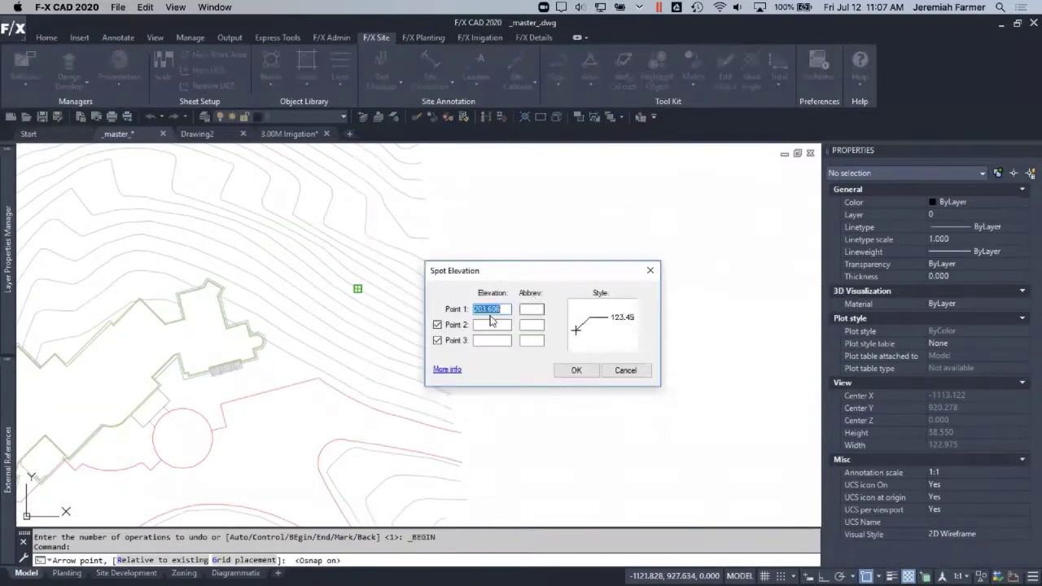
left_click(575, 369)
left_click(573, 369)
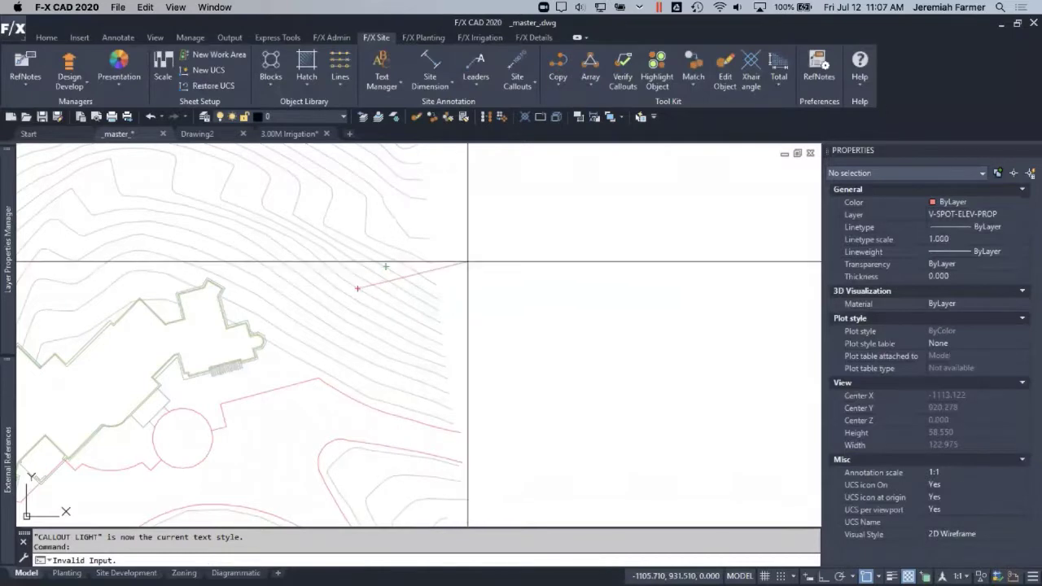
scroll(523, 282, "up", 5)
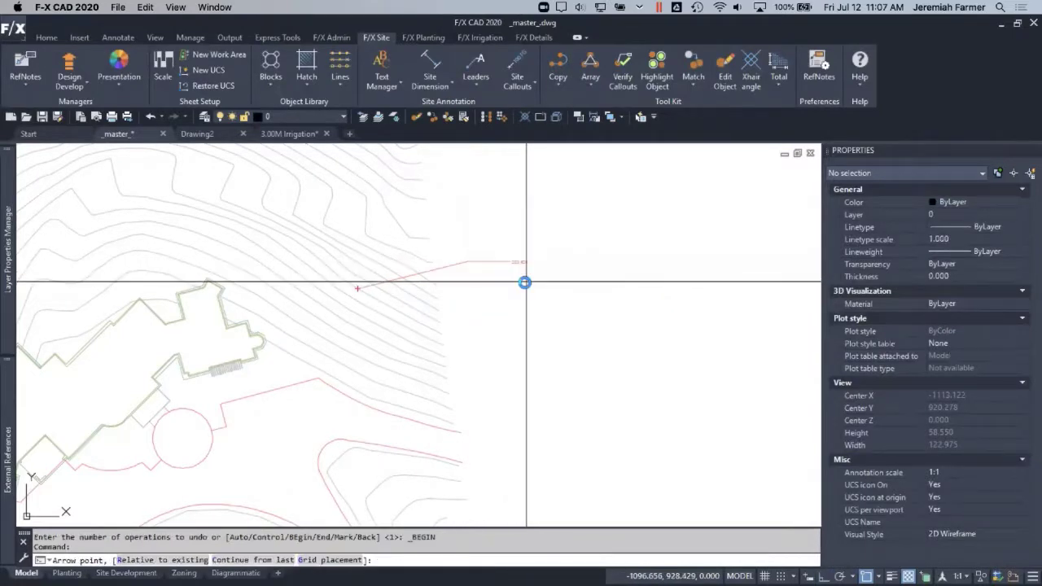
left_click(523, 267)
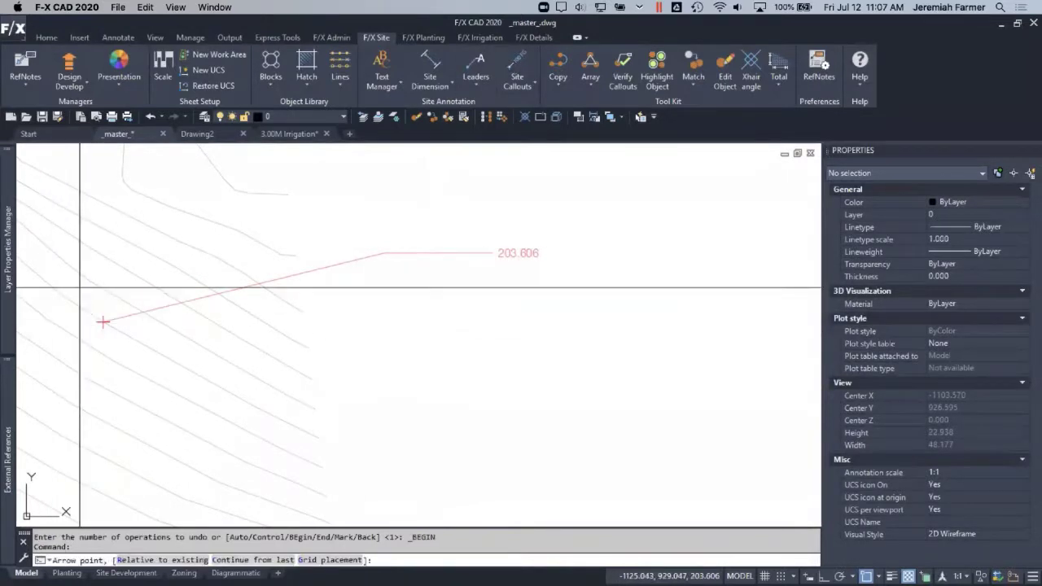
Add a second spot elevation callout on a contour northeast of the first one, keeping the detected elevation
left_click(175, 266)
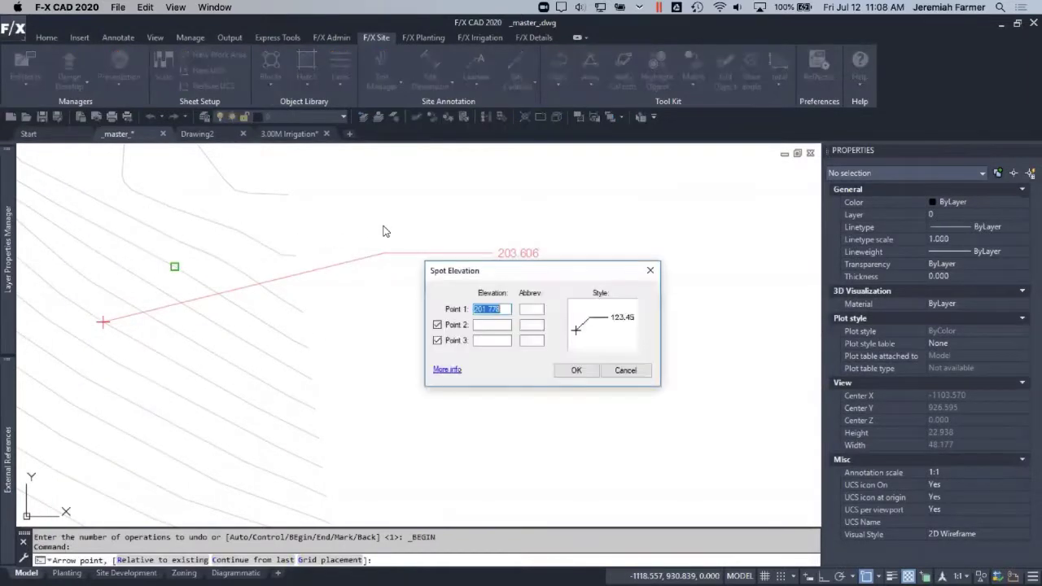
left_click(578, 370)
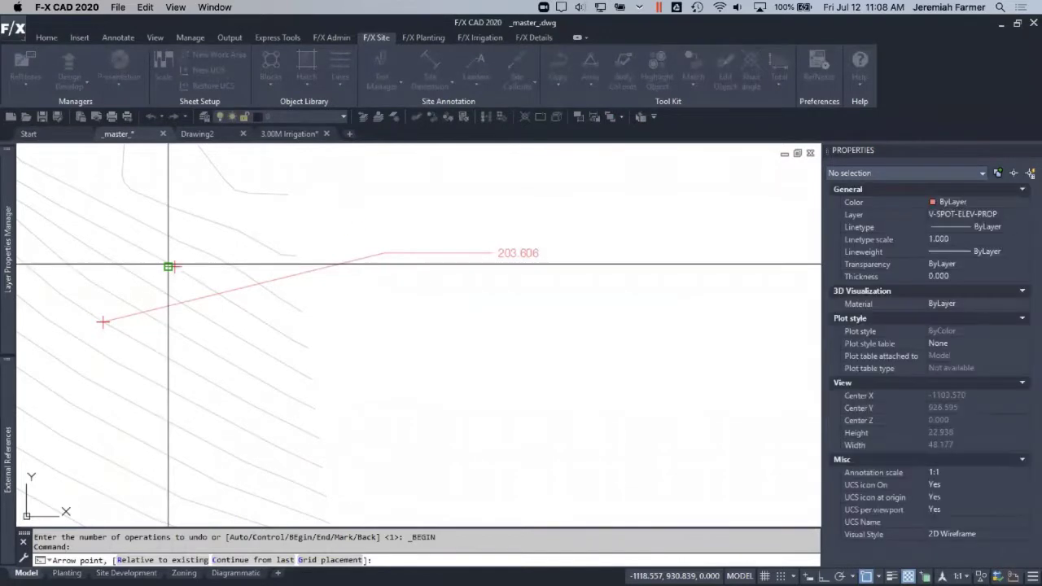
left_click(435, 207)
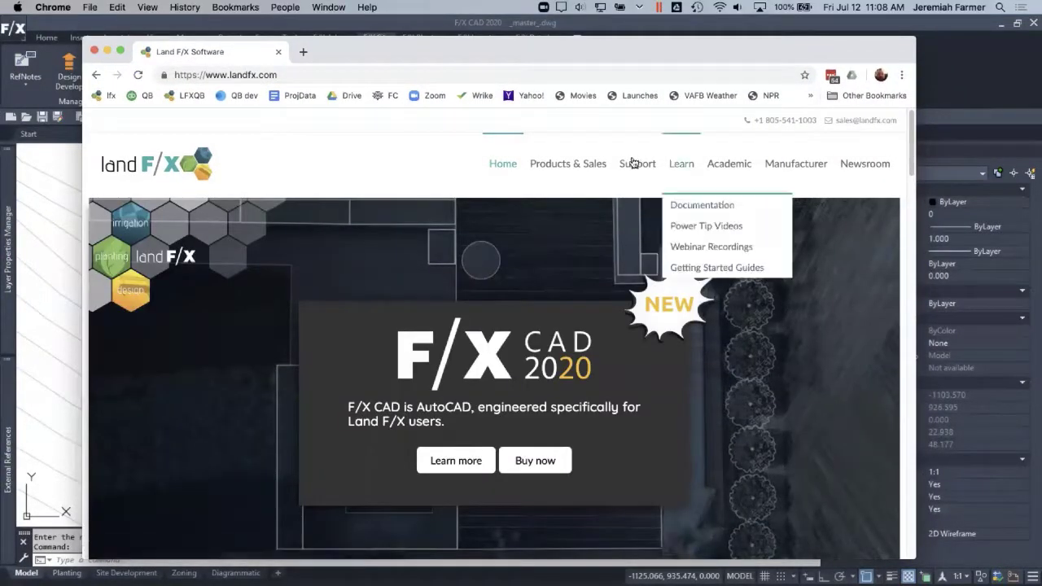
Switch to Chrome, review the product prices under Products & Sales on the Land F/X website, and return to the _master_ drawing
left_click(568, 164)
scroll(579, 324, "down", 10)
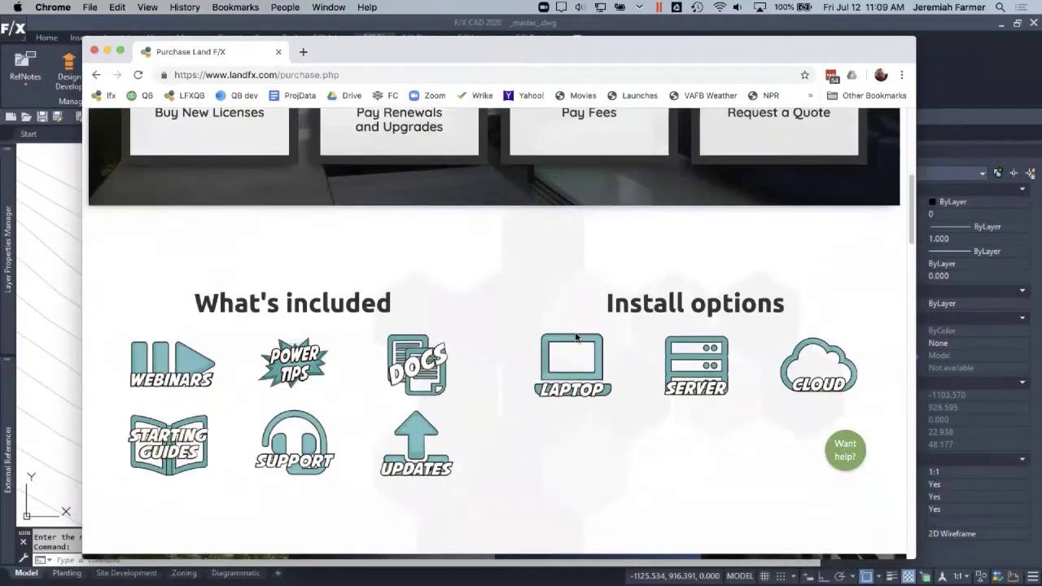
scroll(575, 338, "down", 2)
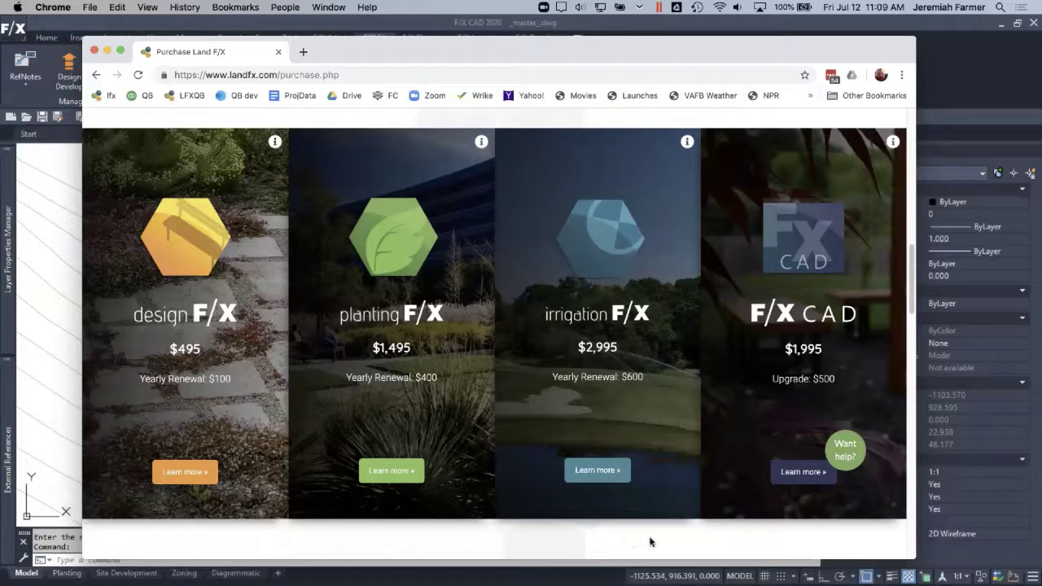
scroll(650, 542, "down", 1)
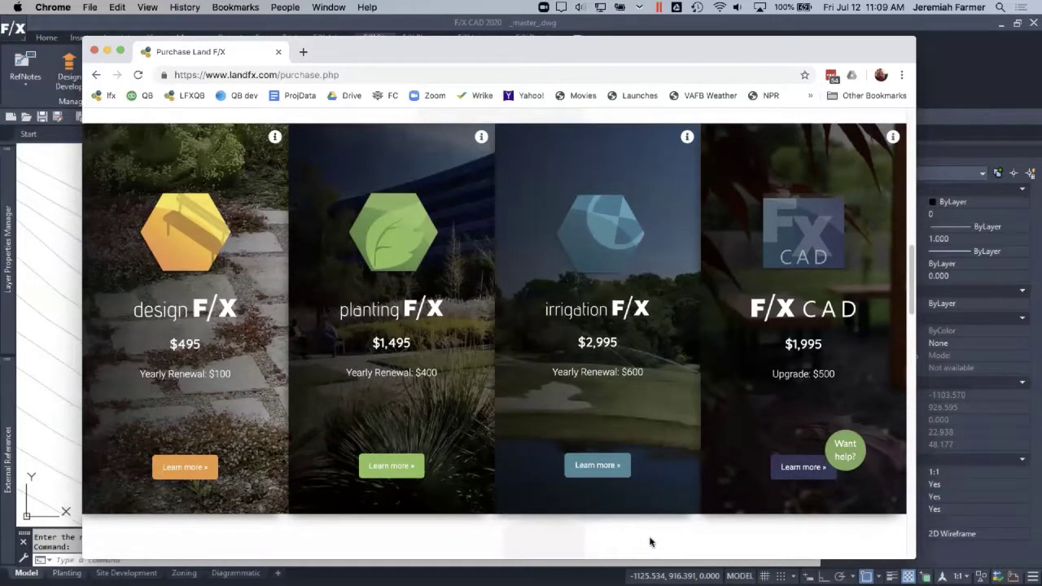
scroll(650, 542, "down", 1)
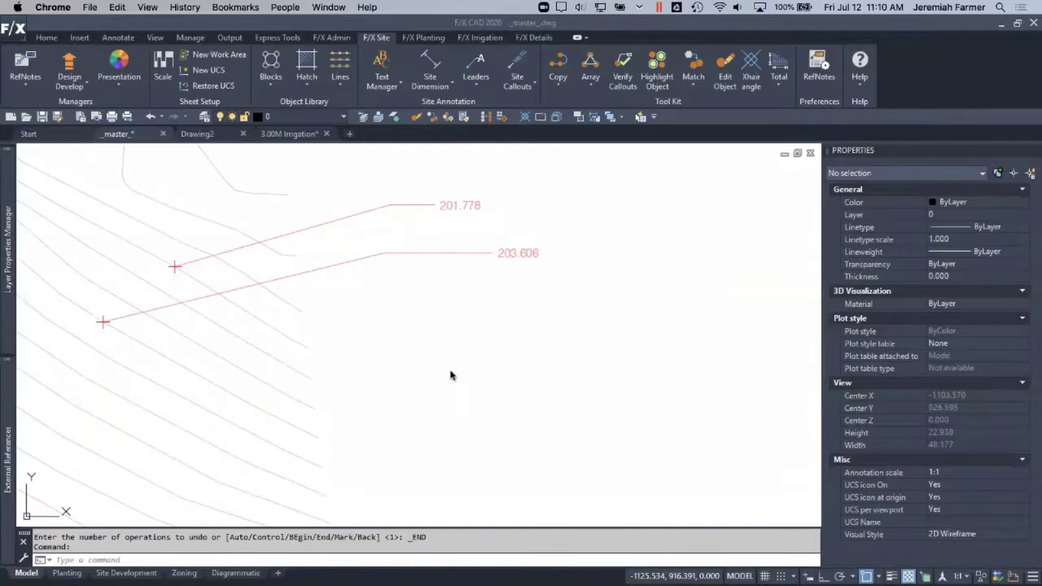
left_click(432, 369)
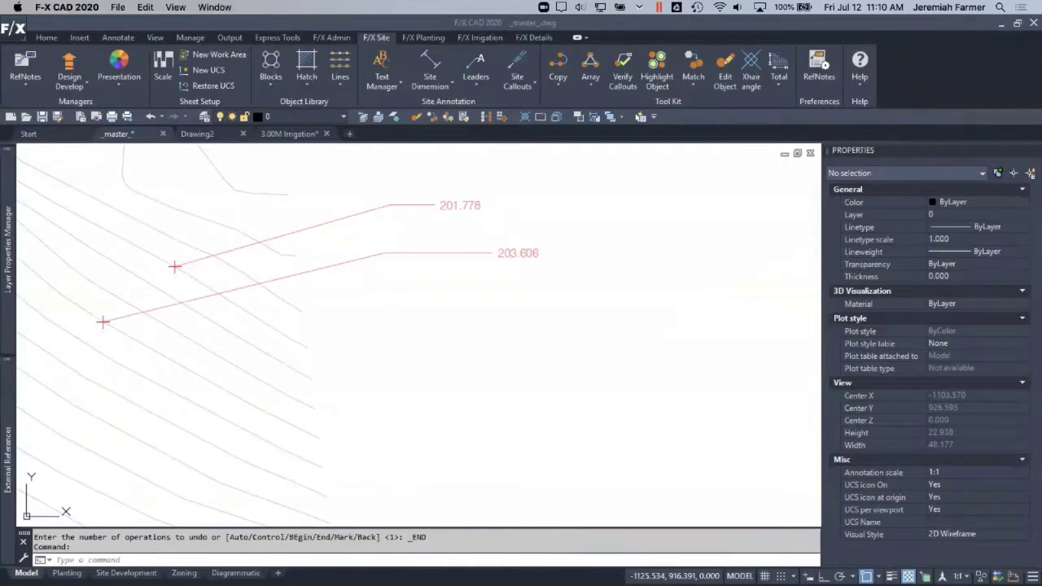
scroll(408, 360, "down", 6)
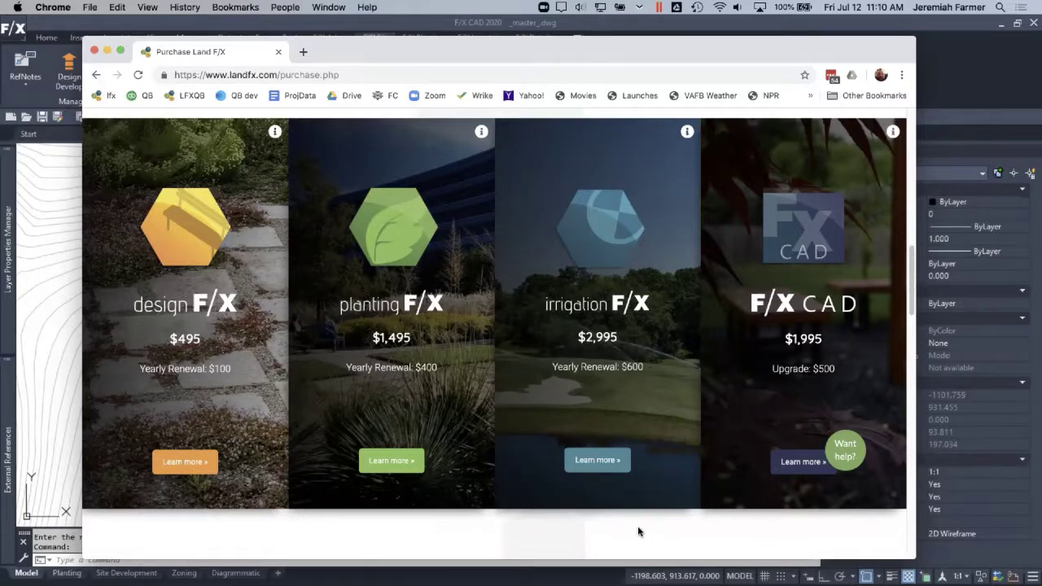
left_click(396, 20)
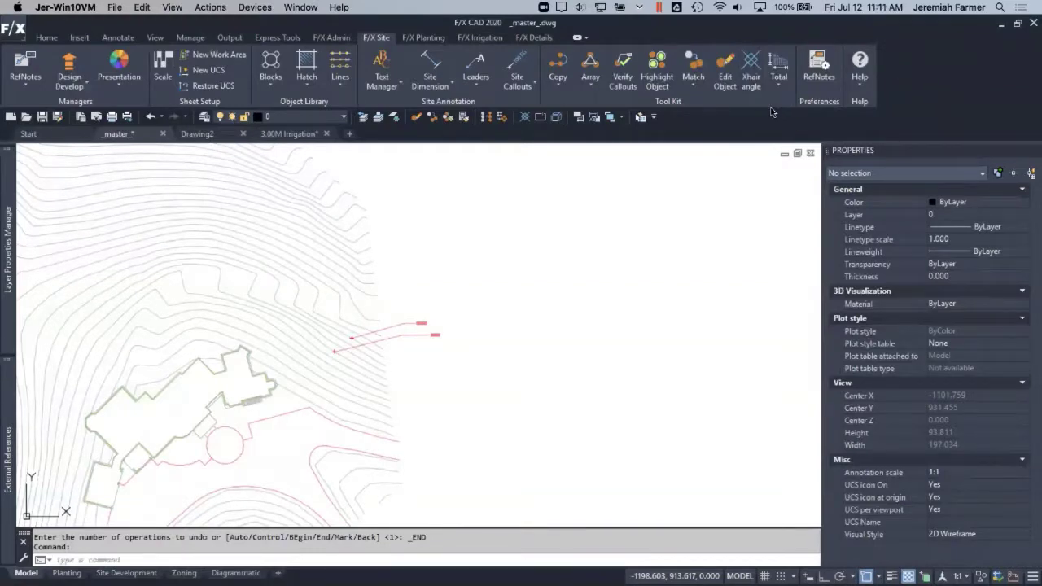
Hide the F/X Planting tab from the ribbon
right_click(900, 79)
mouse_move(940, 115)
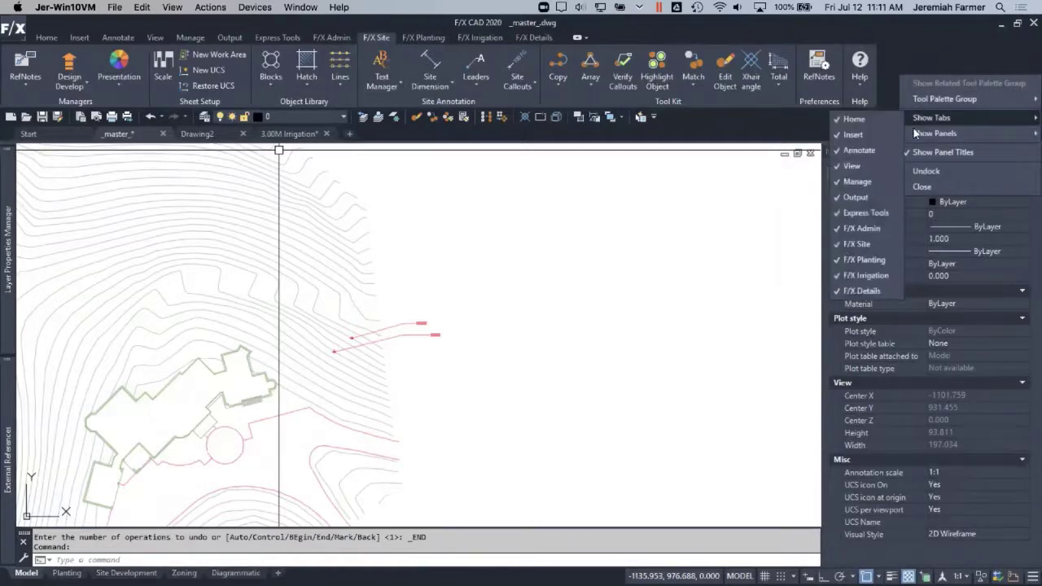
left_click(862, 259)
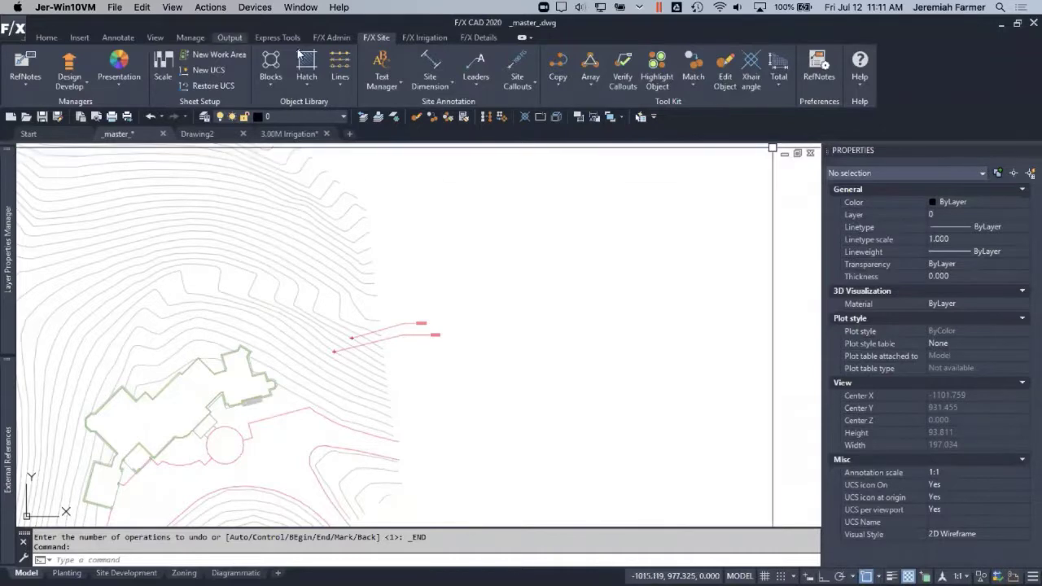
Hide the F/X Site tab from the ribbon
right_click(924, 78)
mouse_move(843, 123)
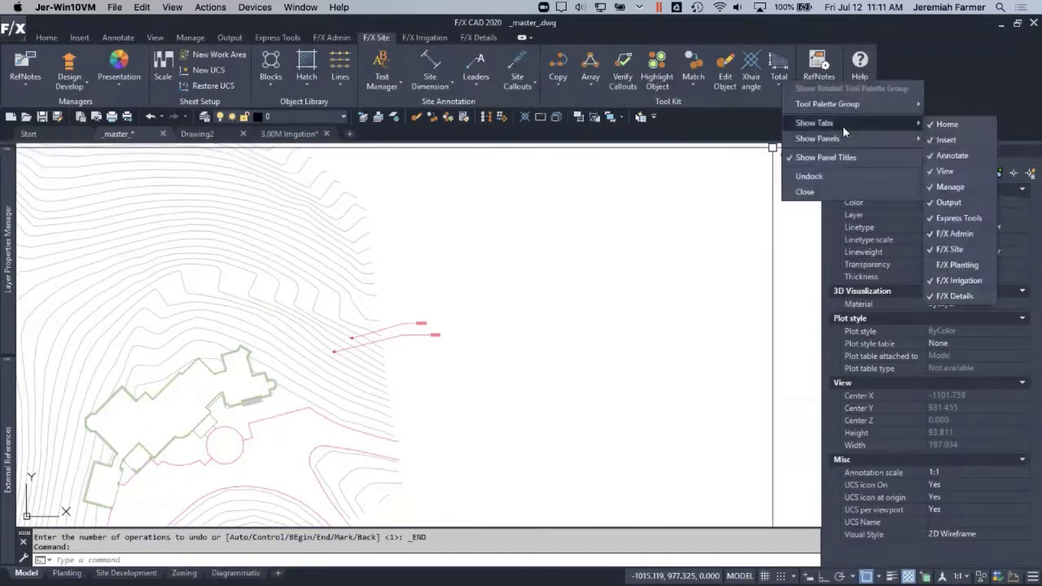
left_click(963, 250)
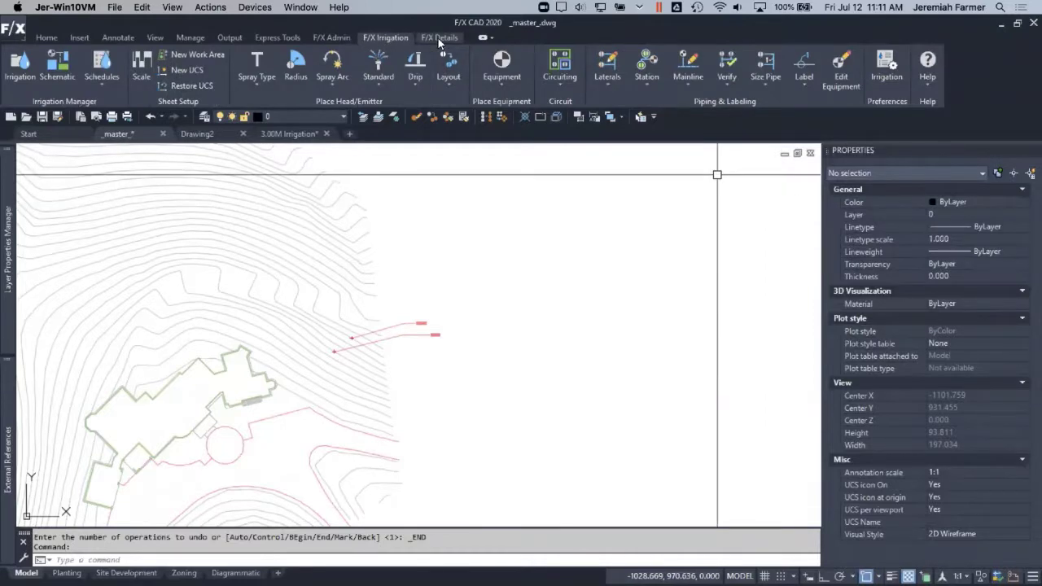
right_click(982, 88)
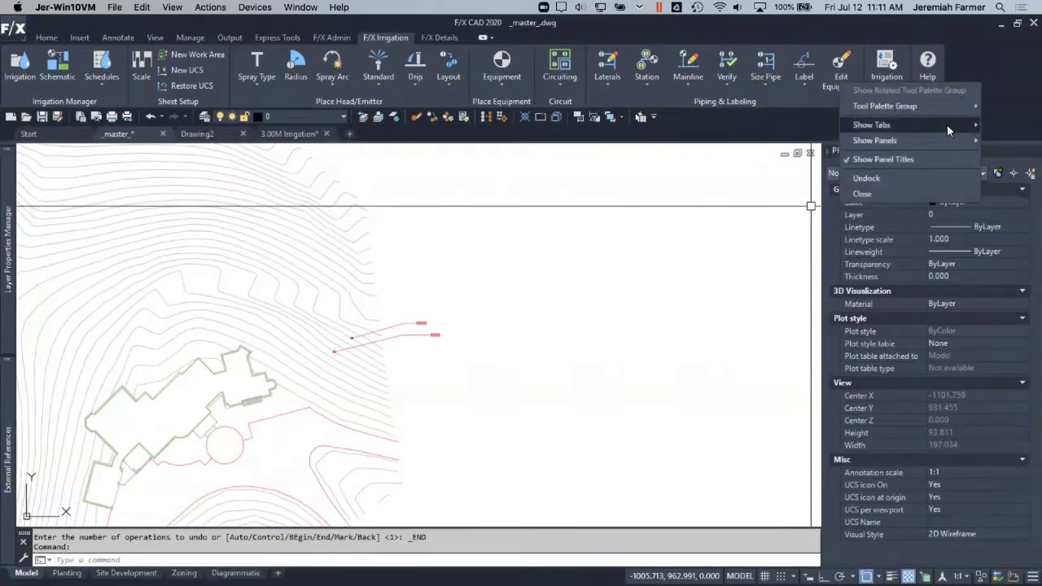
left_click(643, 344)
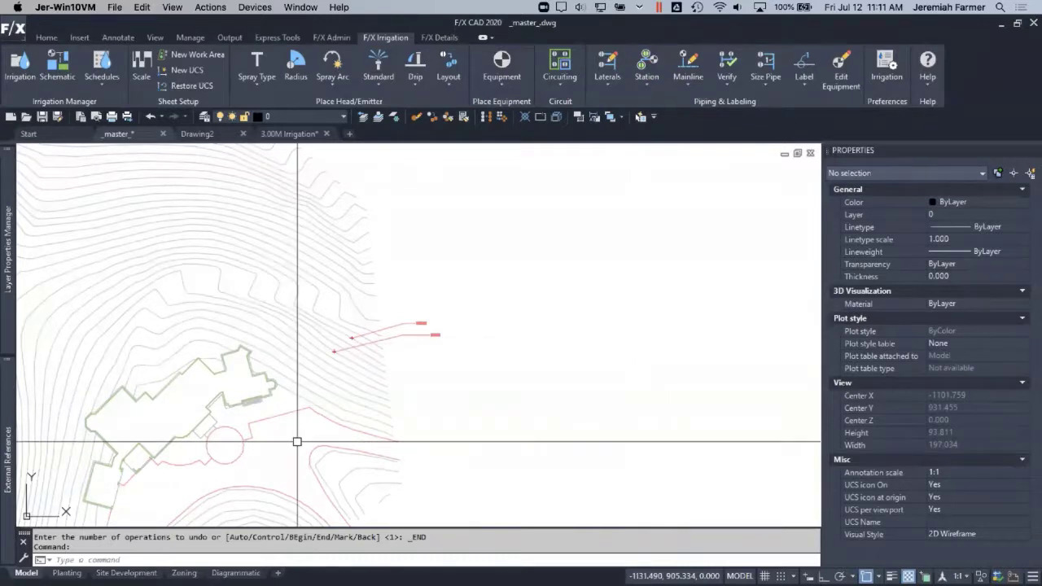
Switch to Chrome to review the Land F/X product prices, minimize the browser and look over the whole site in the _master_ drawing
key("super+Tab")
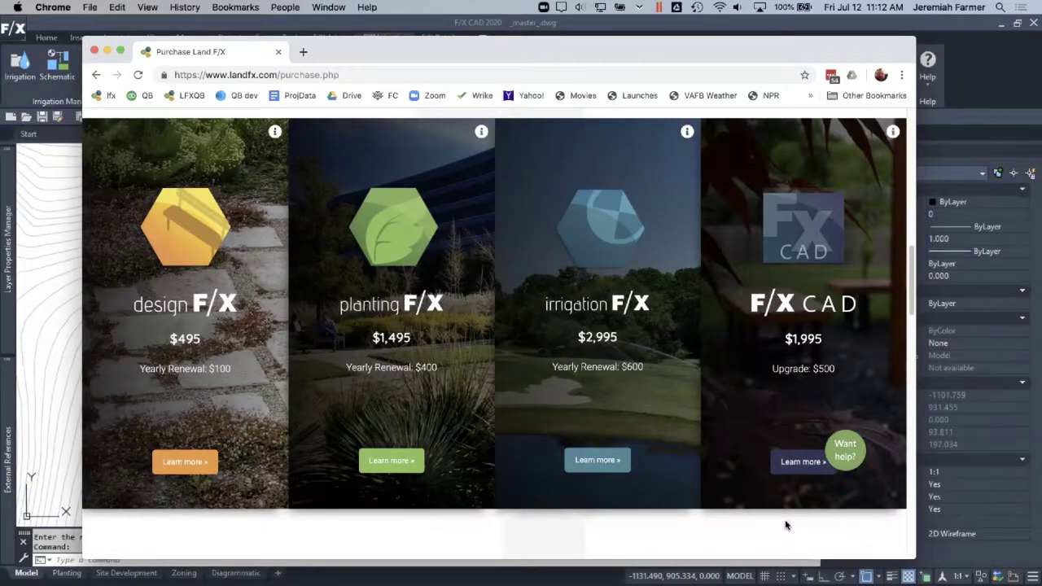
left_click(108, 52)
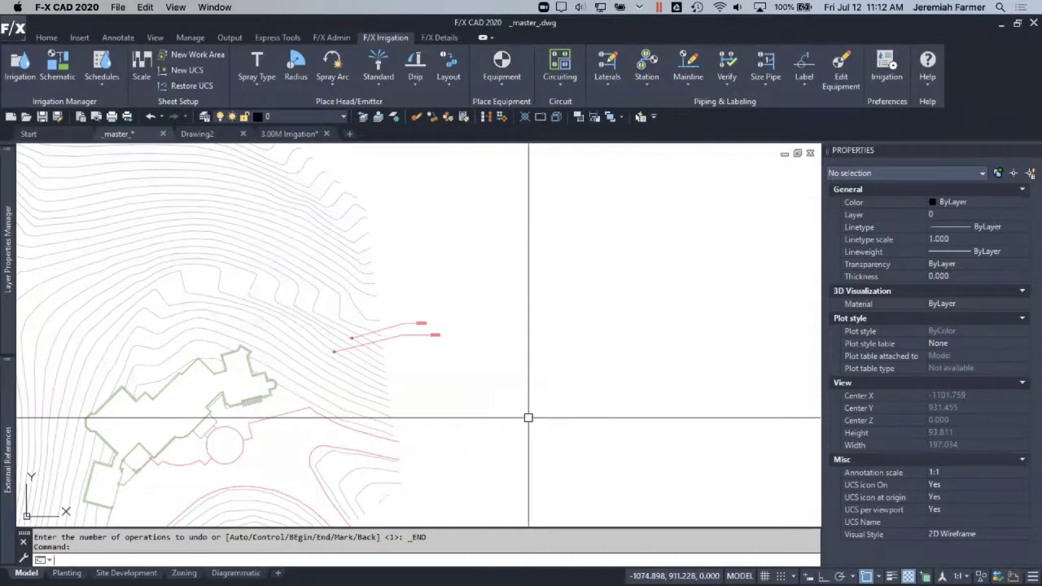
scroll(448, 395, "down", 15)
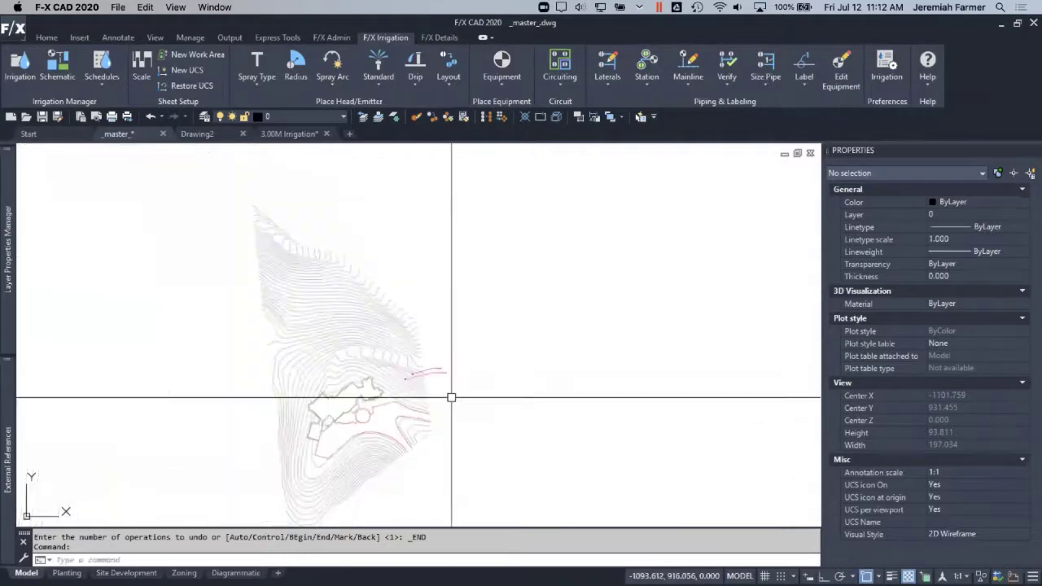
scroll(558, 418, "down", 2)
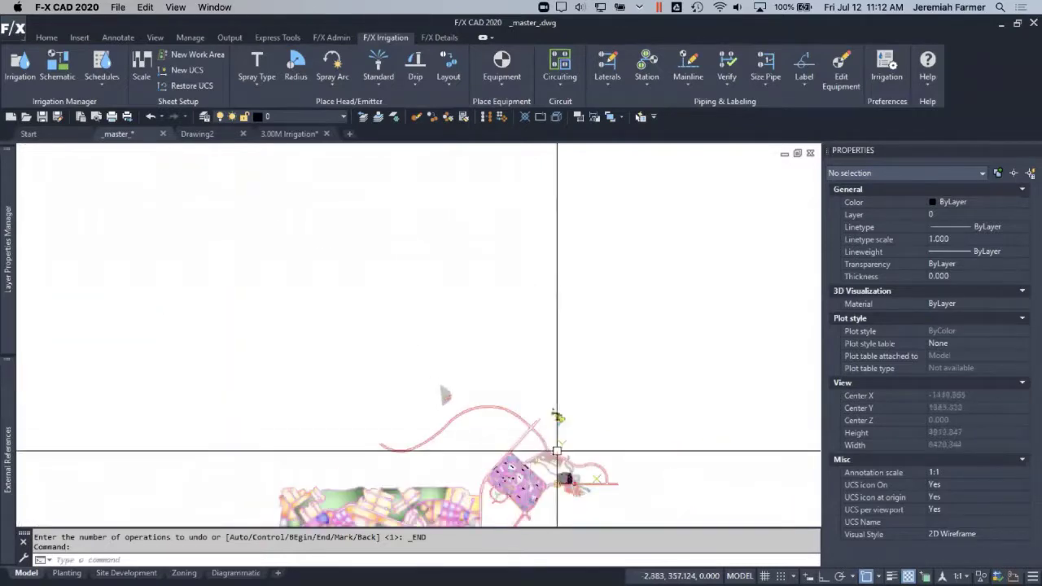
middle_click_drag(511, 359, 460, 261)
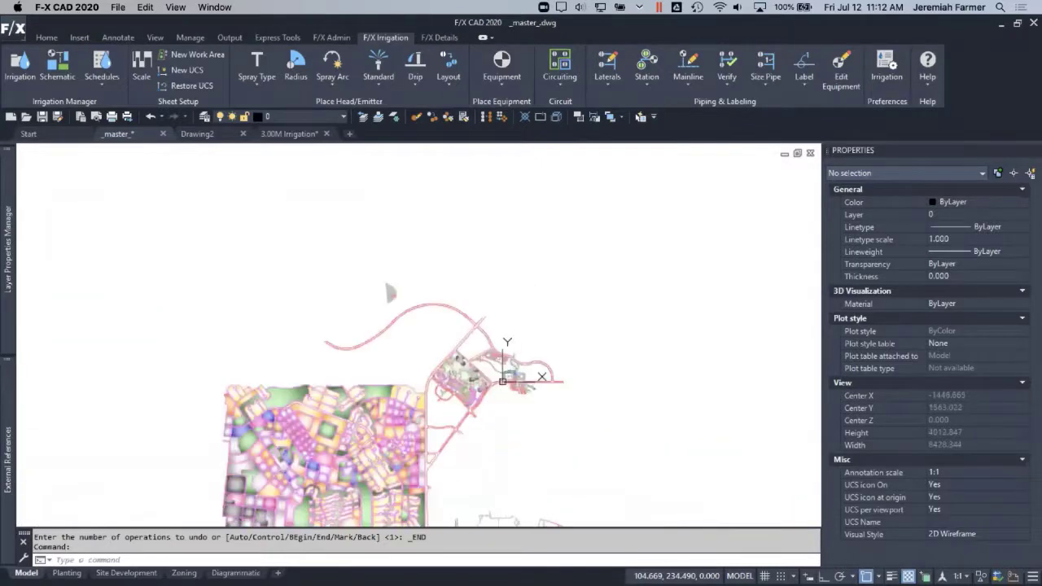
scroll(512, 358, "up", 2)
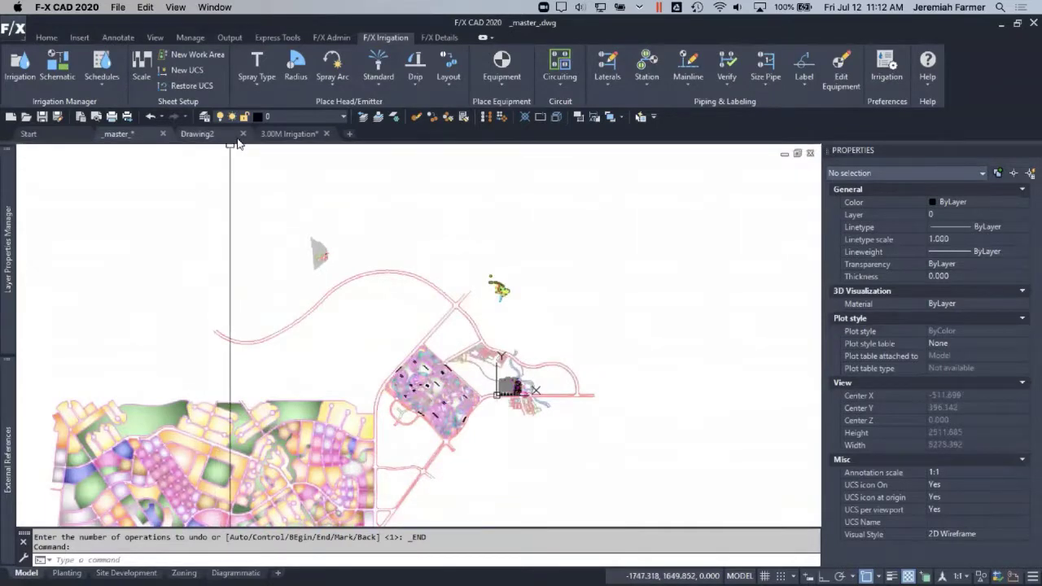
Preview the SECTION AT TRELLIS detail in the Detail Manager, open it for editing and close the preview
left_click(432, 38)
left_click(28, 68)
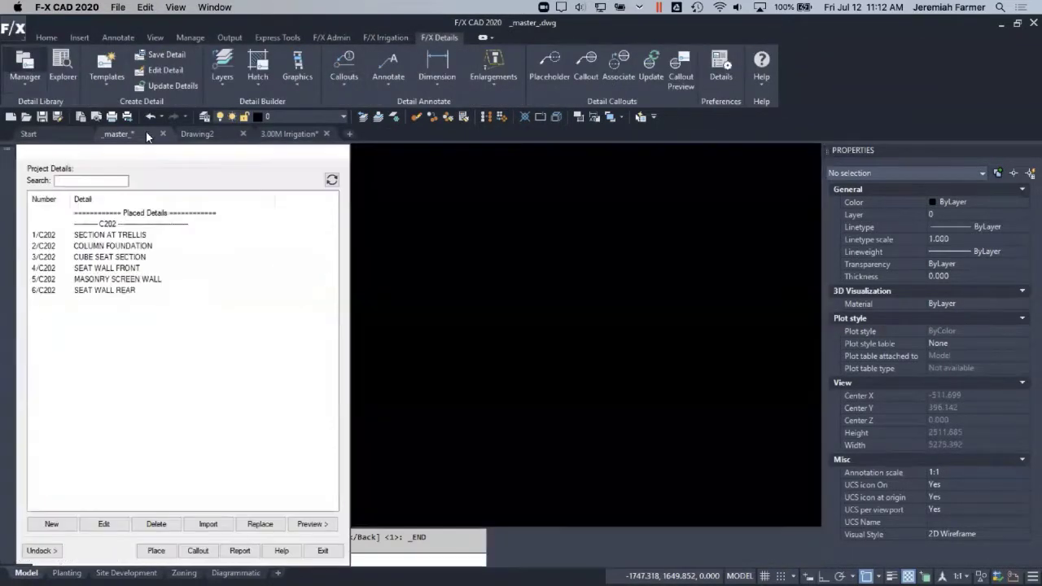
left_click(310, 523)
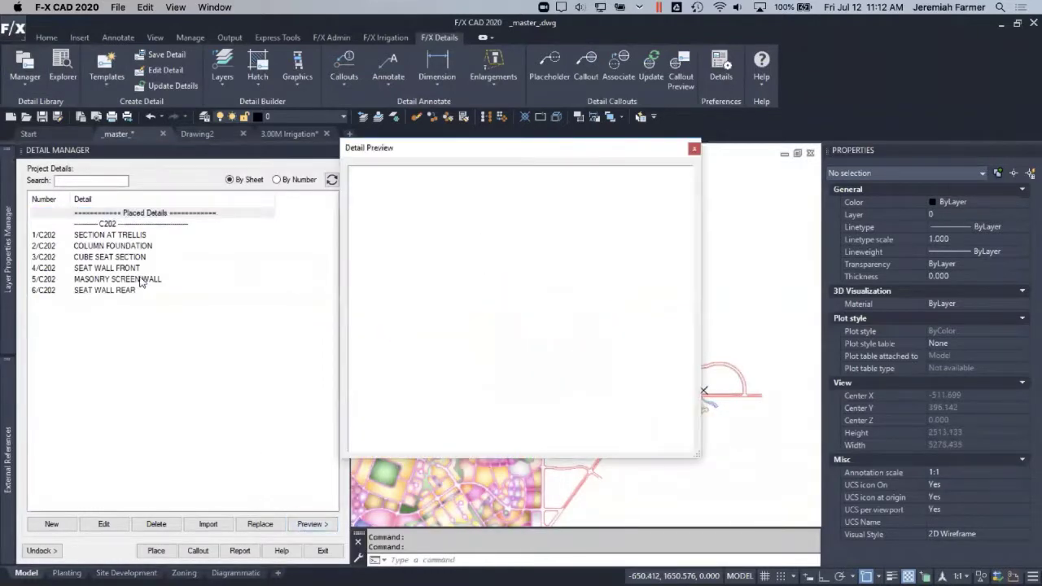
left_click(122, 236)
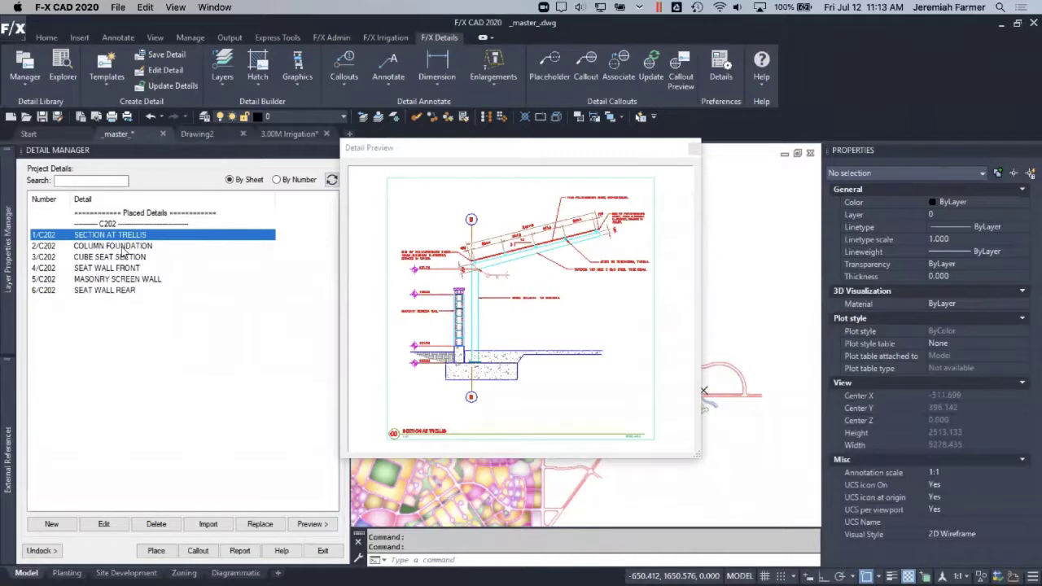
left_click(104, 525)
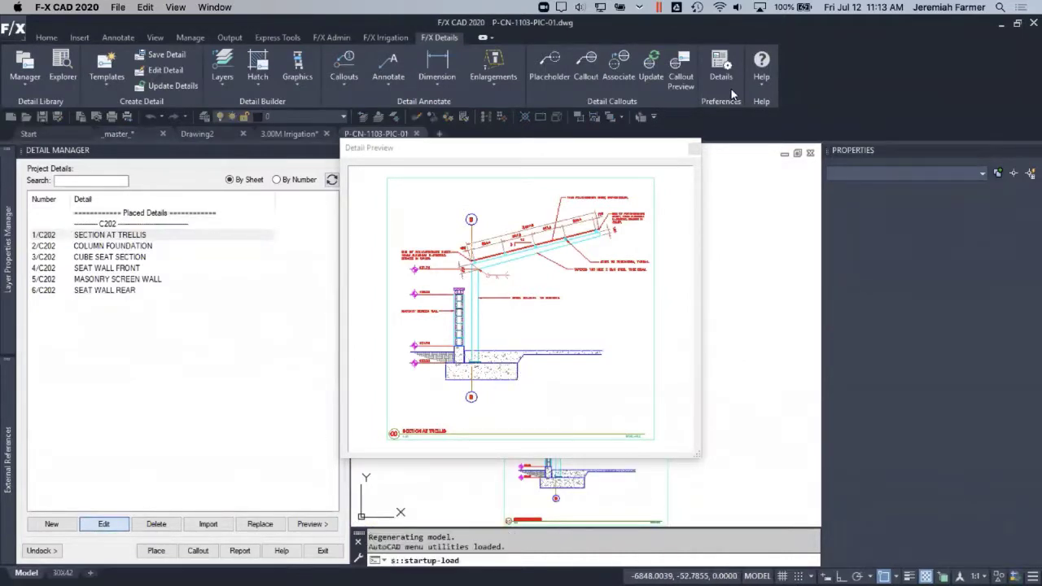
left_click(694, 148)
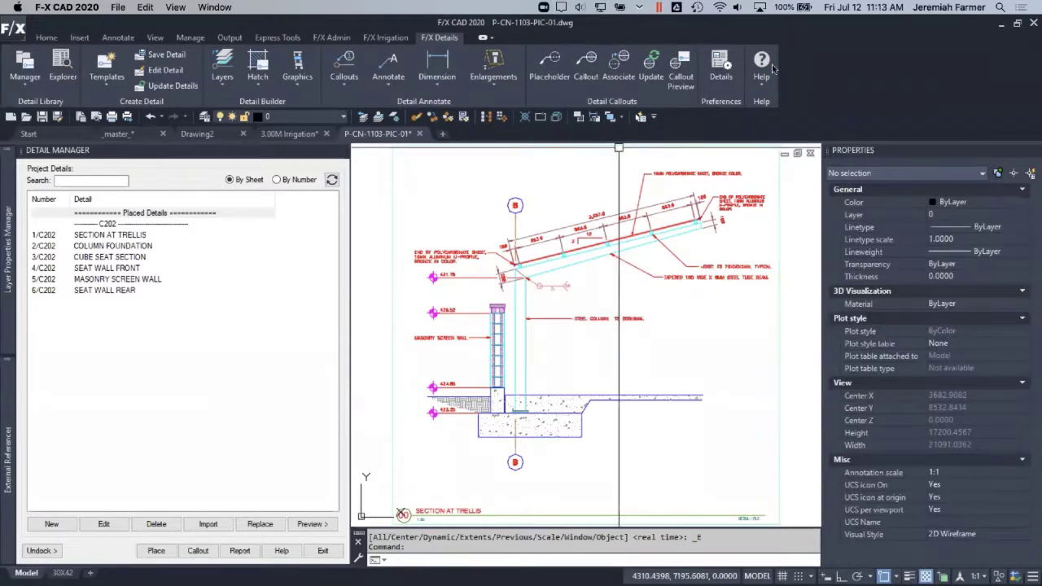
Delete the steel column note and its leader line beside the trellis column
scroll(489, 391, "up", 8)
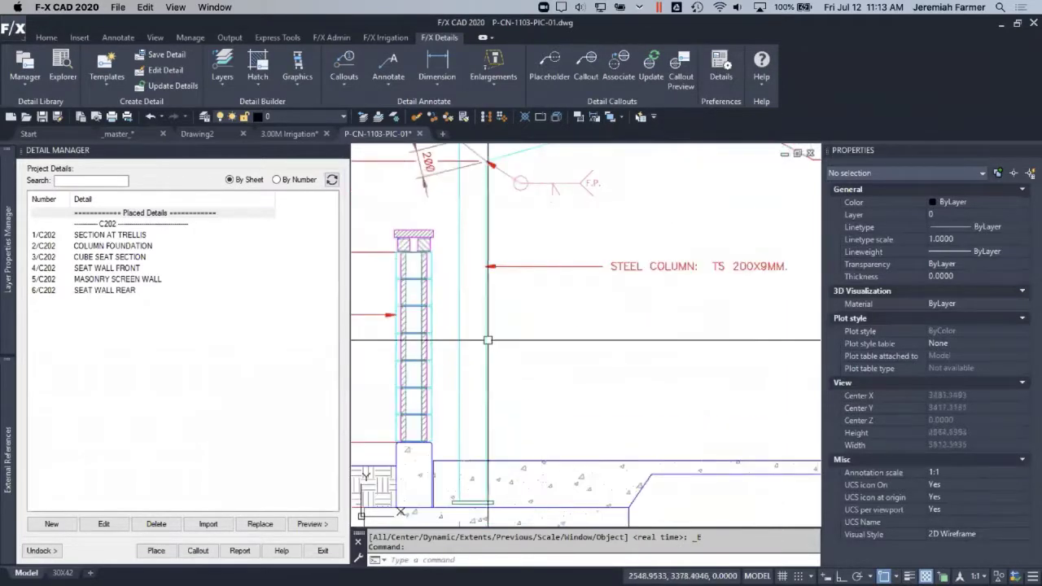
middle_click_drag(486, 402, 536, 393)
scroll(643, 440, "down", 4)
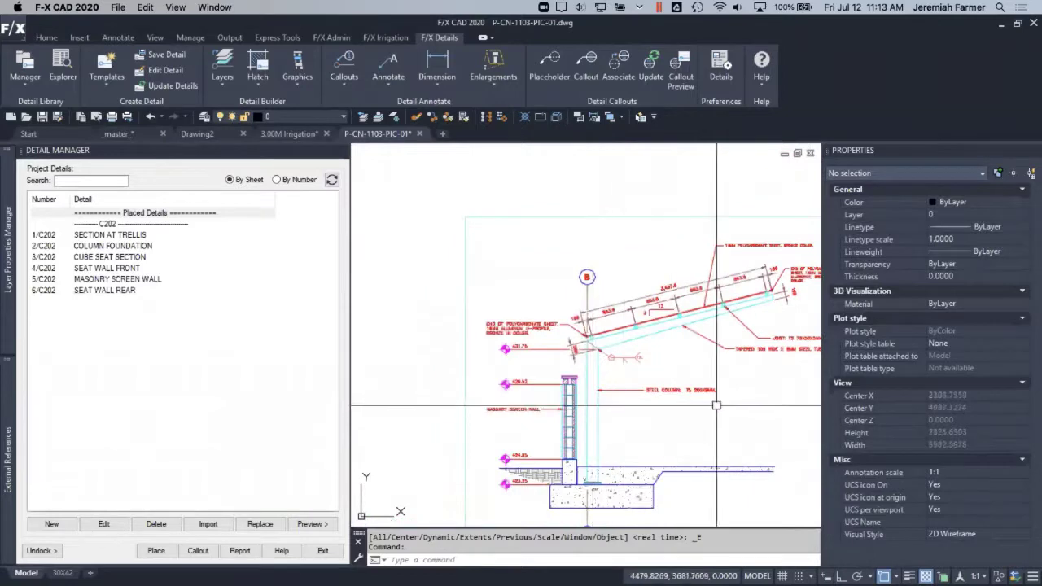
left_click(745, 410)
left_click(652, 377)
key("Delete")
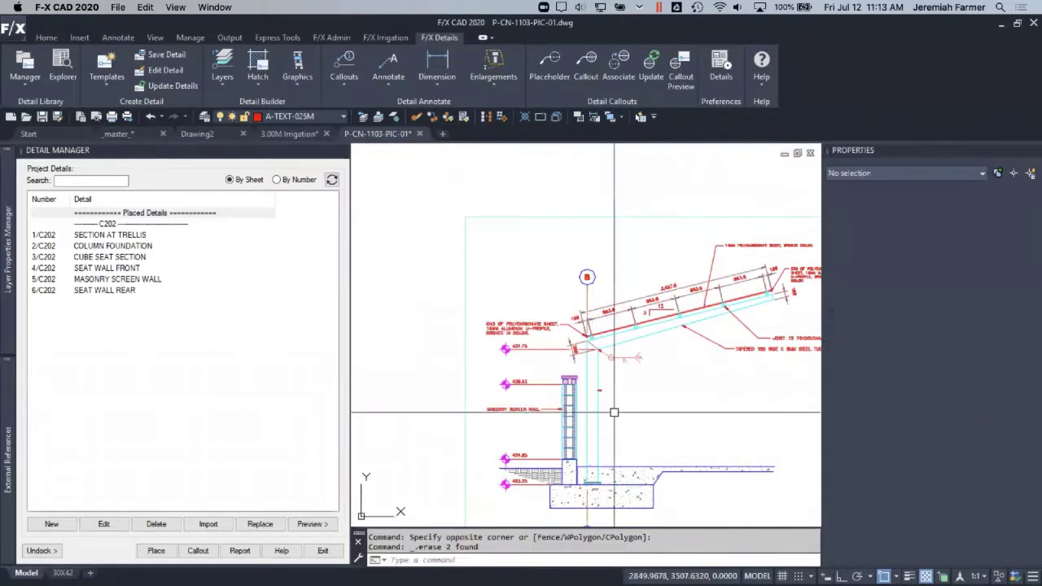
Examine the SECTION AT TRELLIS title and scale, the footing, and the masonry screen wall up to its cap
mouse_move(613, 420)
middle_mouse_down()
mouse_move(501, 272)
mouse_move(516, 299)
middle_mouse_up()
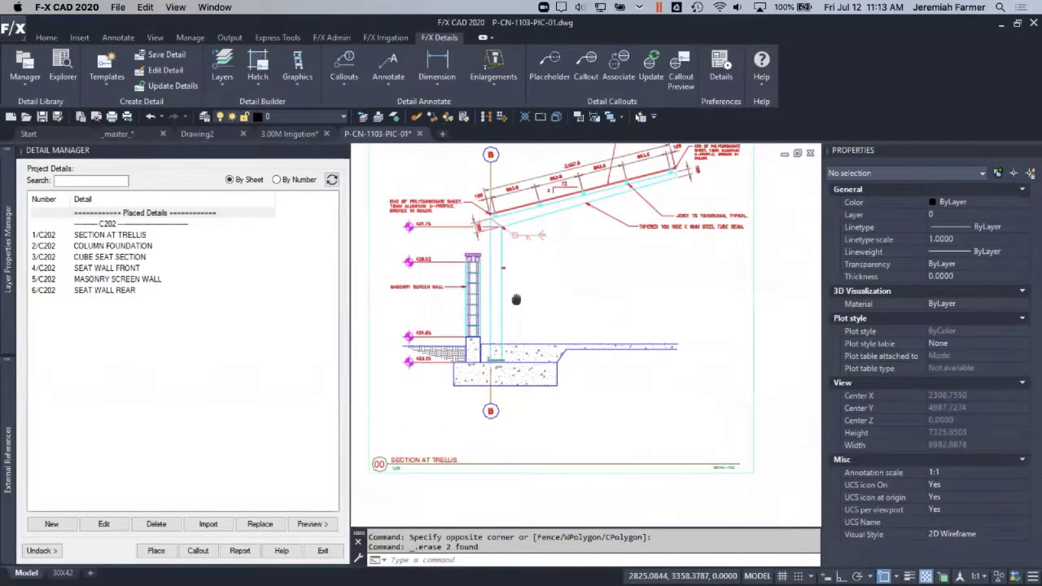
scroll(454, 426, "up", 4)
scroll(456, 425, "down", 2)
mouse_move(469, 389)
middle_mouse_down()
mouse_move(505, 409)
mouse_move(553, 333)
middle_mouse_up()
scroll(429, 428, "up", 4)
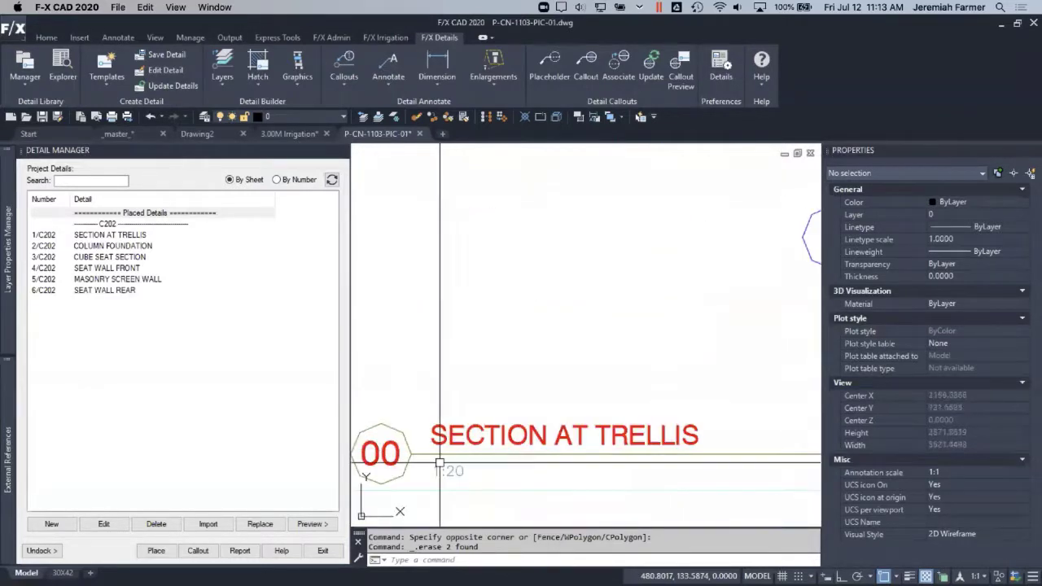
scroll(544, 321, "down", 5)
middle_click_drag(618, 285, 481, 476)
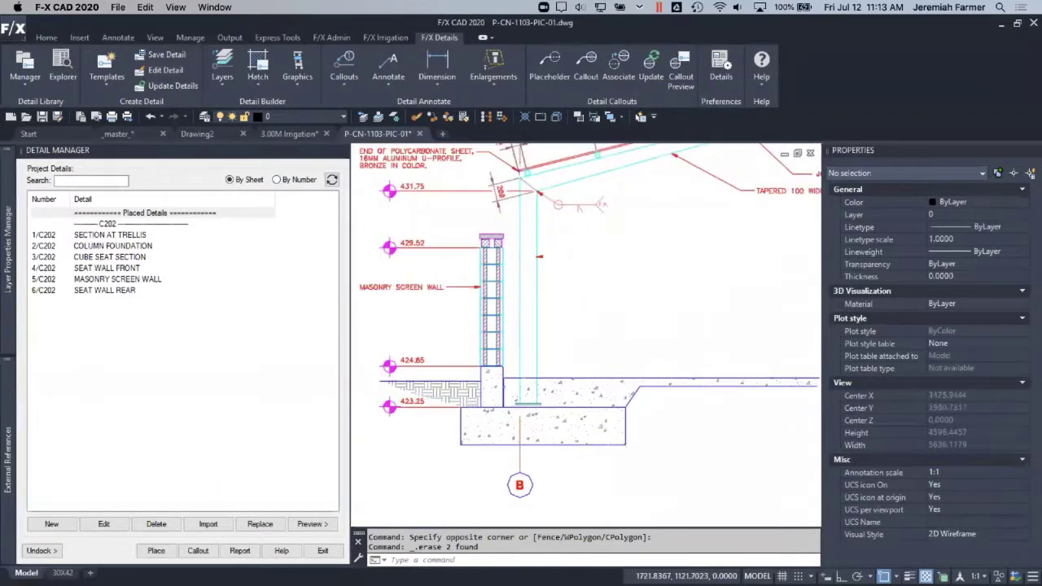
scroll(480, 476, "up", 3)
middle_click_drag(535, 246, 532, 374)
scroll(534, 373, "up", 2)
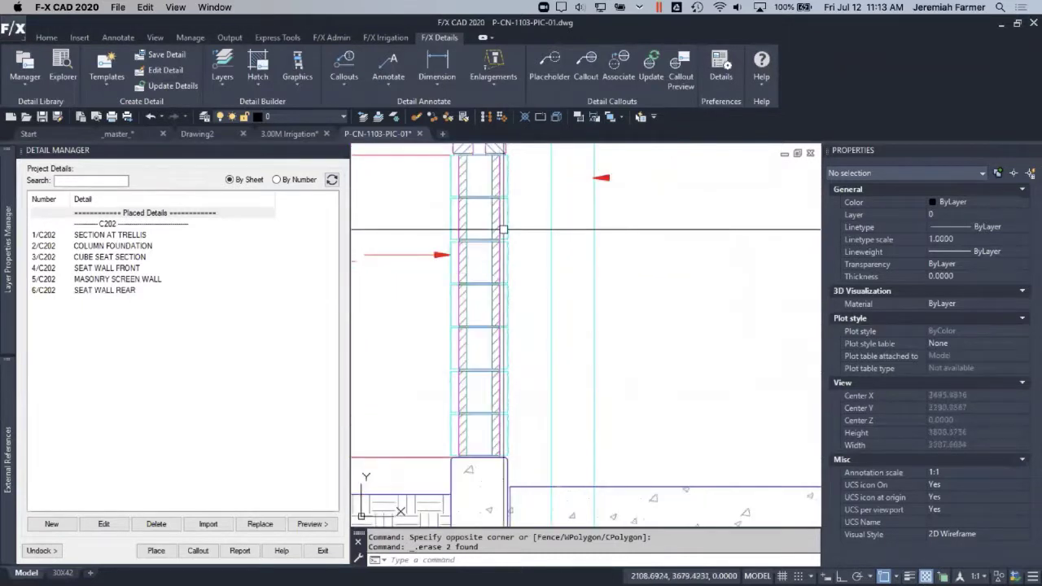
middle_click_drag(505, 229, 501, 347)
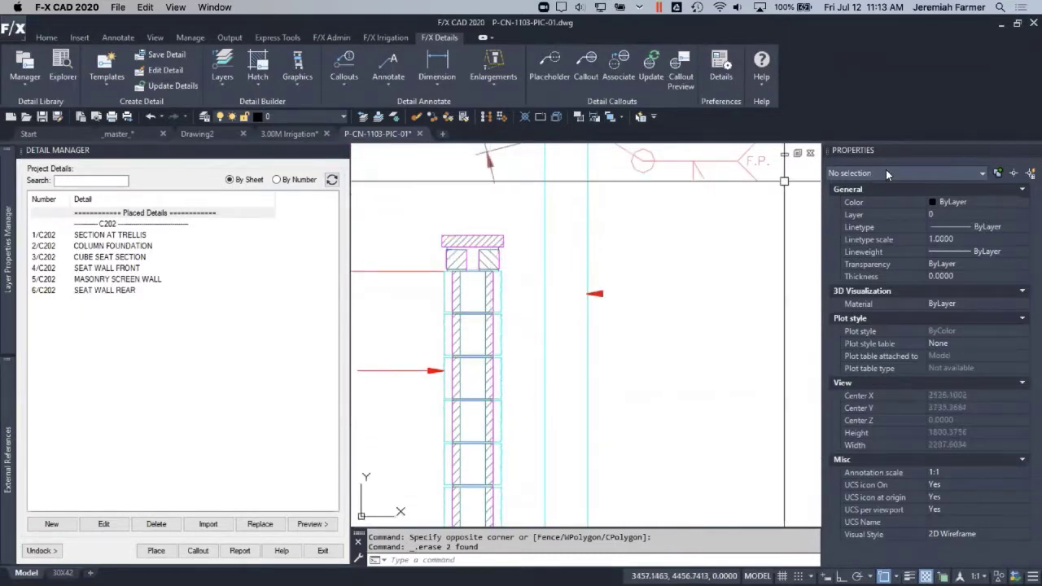
Close the Properties palette and the Detail Manager
left_click(1023, 153)
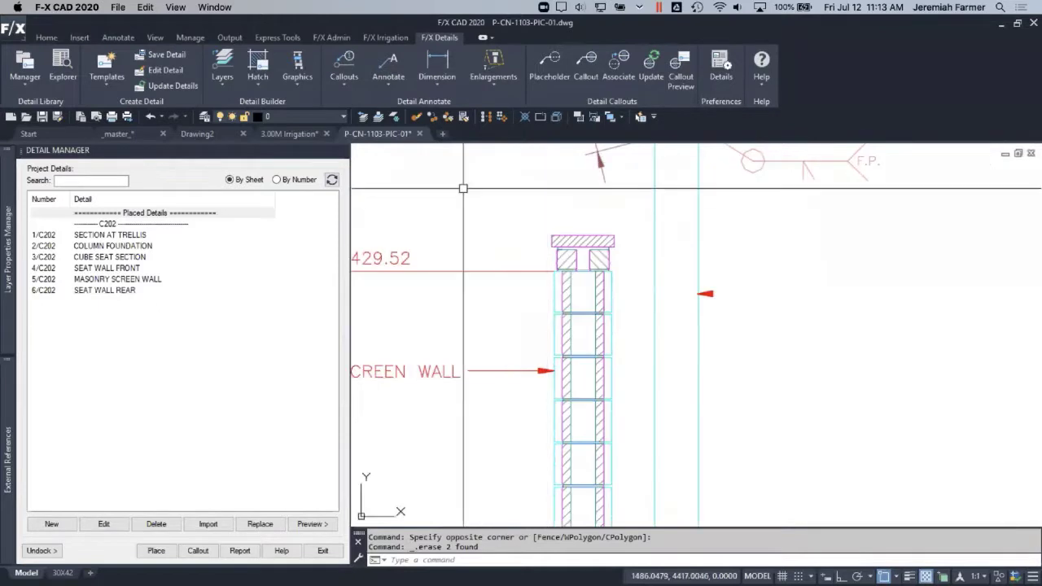
left_click(342, 152)
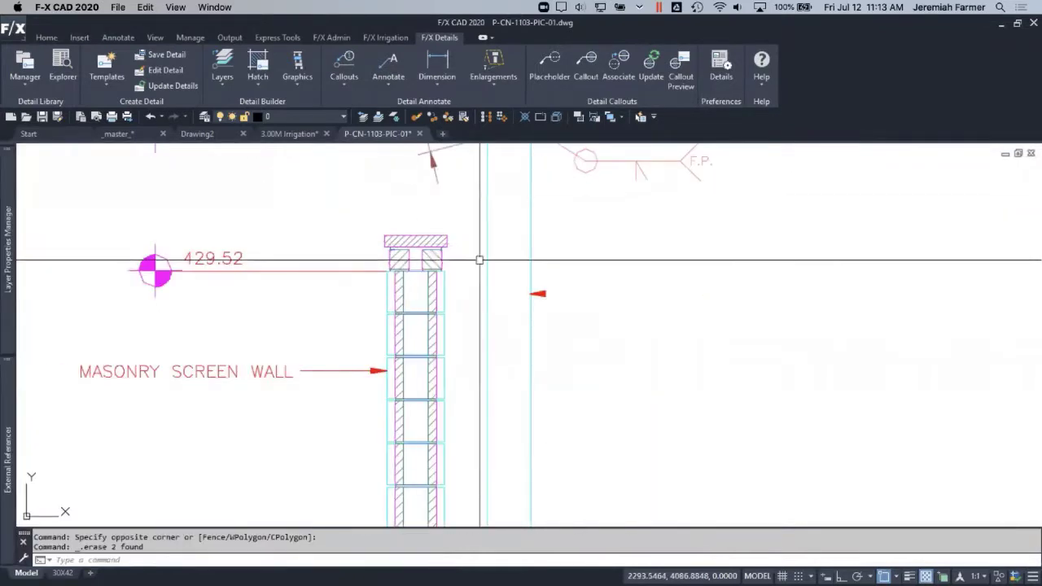
Start a circular detail enlargement centred on the cap of the masonry screen wall, with the circle just enclosing the cap
middle_click_drag(478, 262, 353, 322)
scroll(353, 322, "down", 2)
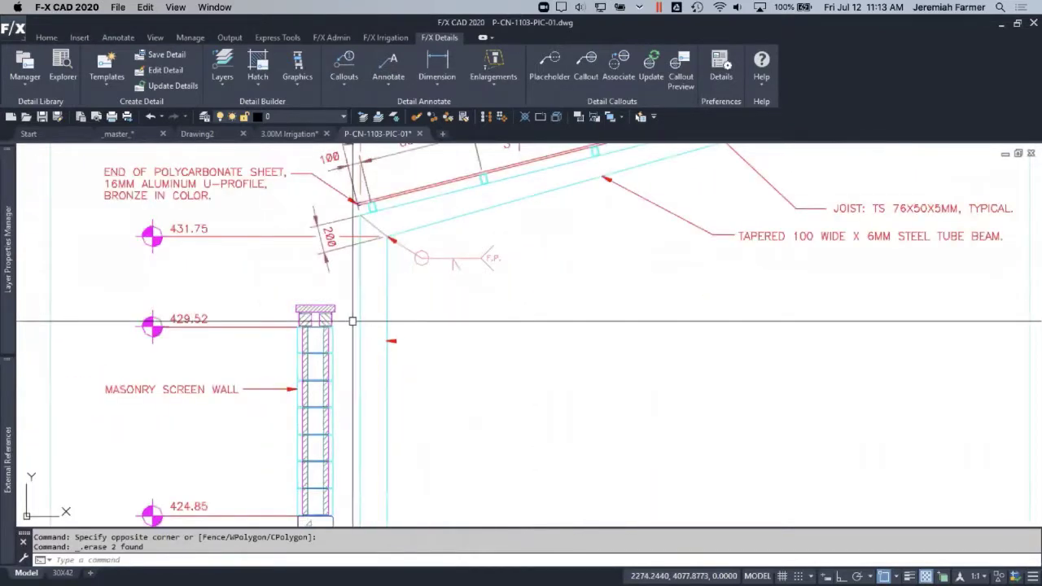
left_click(493, 82)
left_click(514, 135)
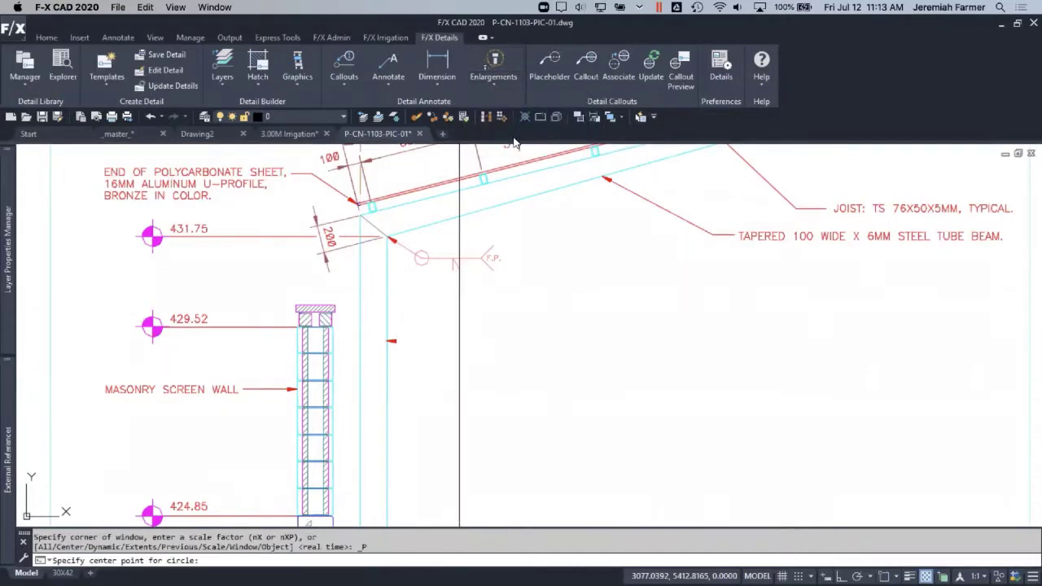
left_click(315, 313)
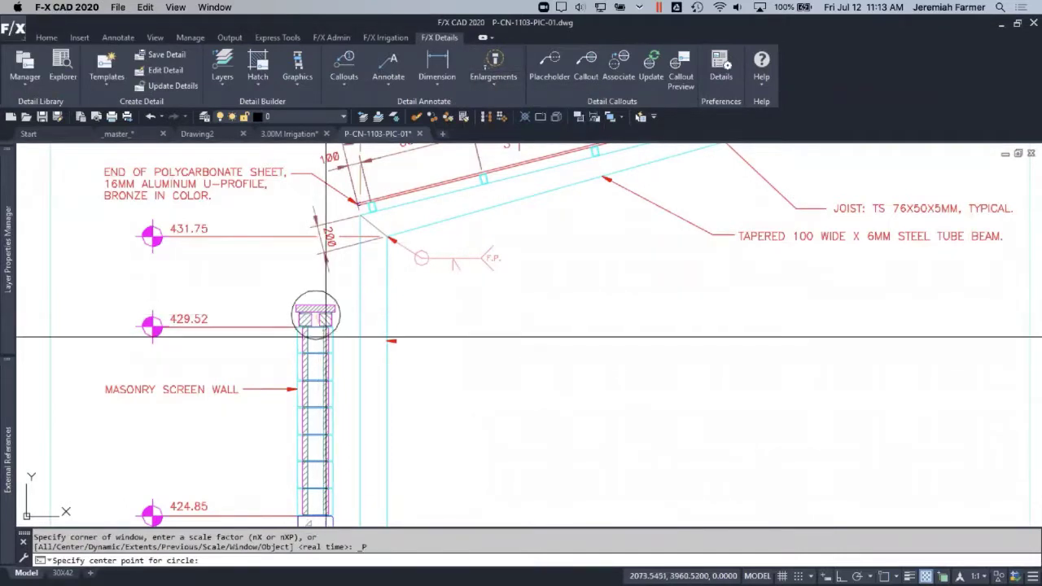
left_click(329, 342)
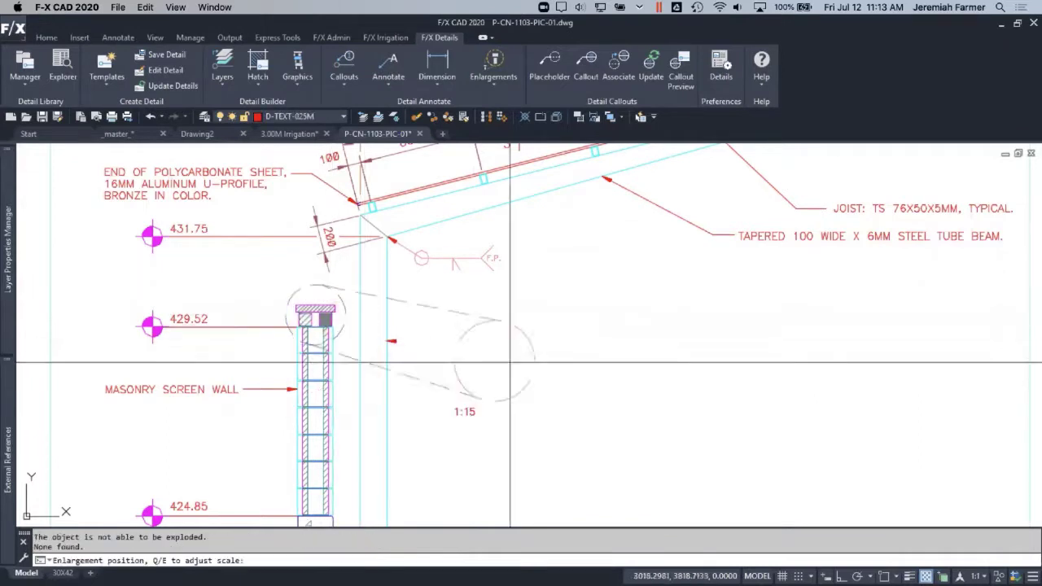
Set the cap enlargement's scale to 1:5 and place it in the open area beneath the tapered beam, clear of the column
scroll(702, 386, "down", 2)
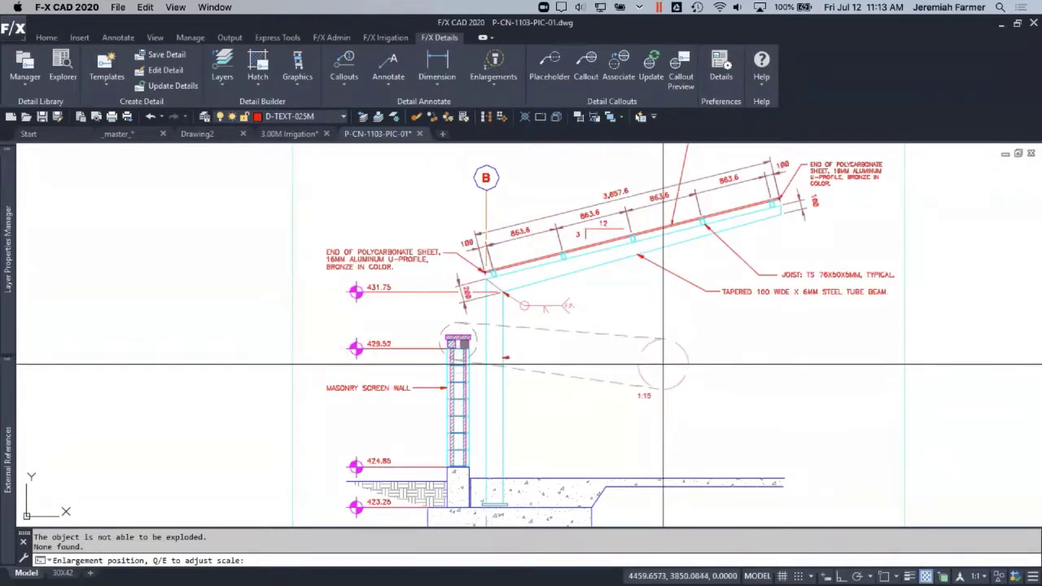
key("e")
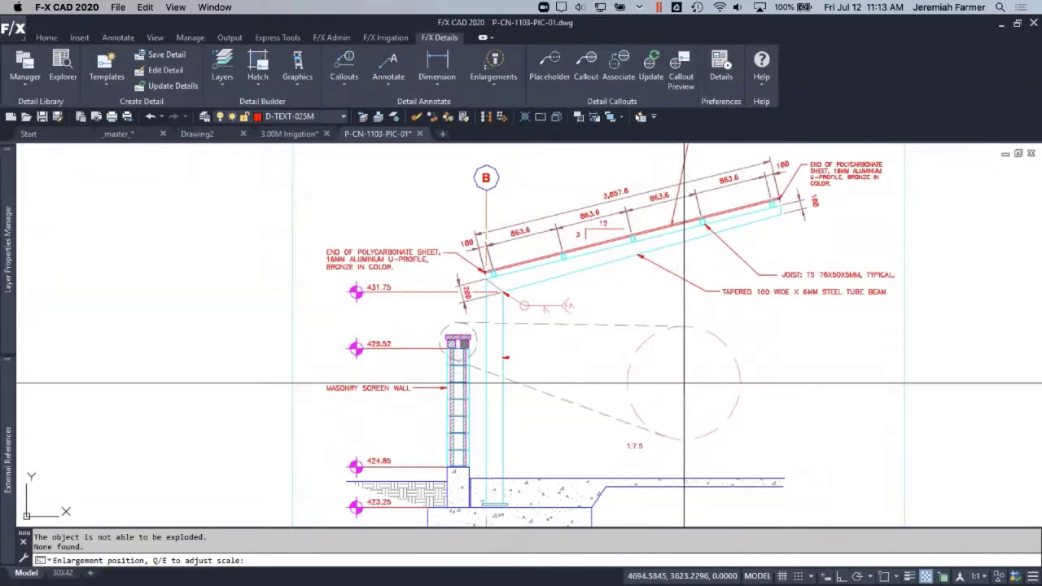
key("e")
key("e")
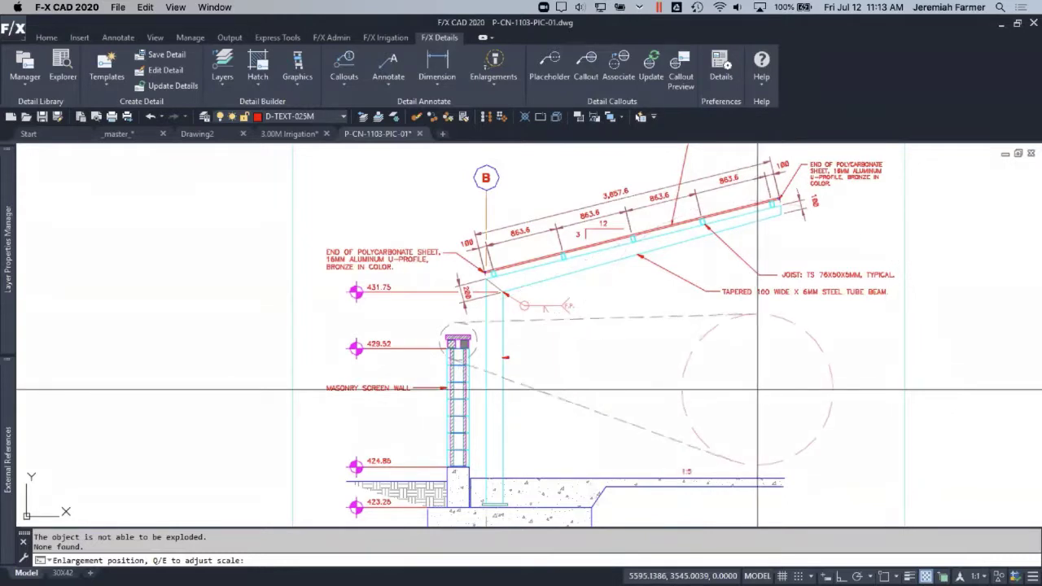
key("q")
key("q")
key("e")
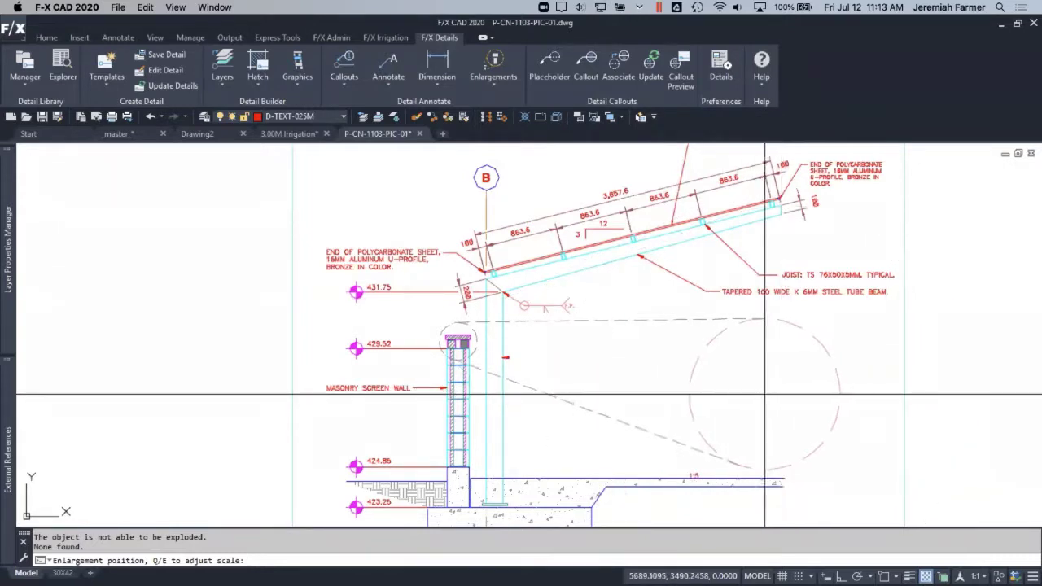
key("q")
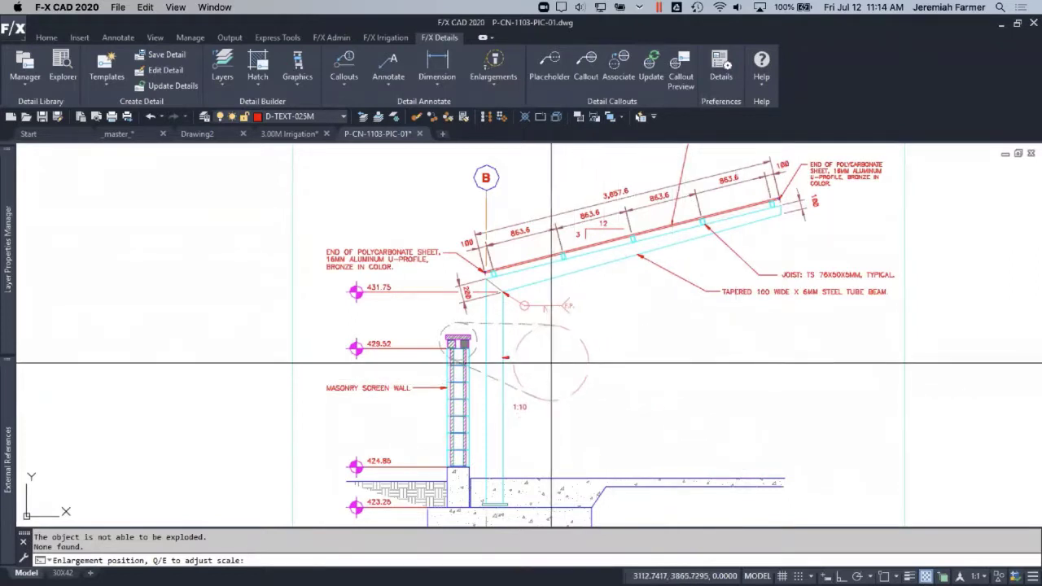
key("q")
key("e")
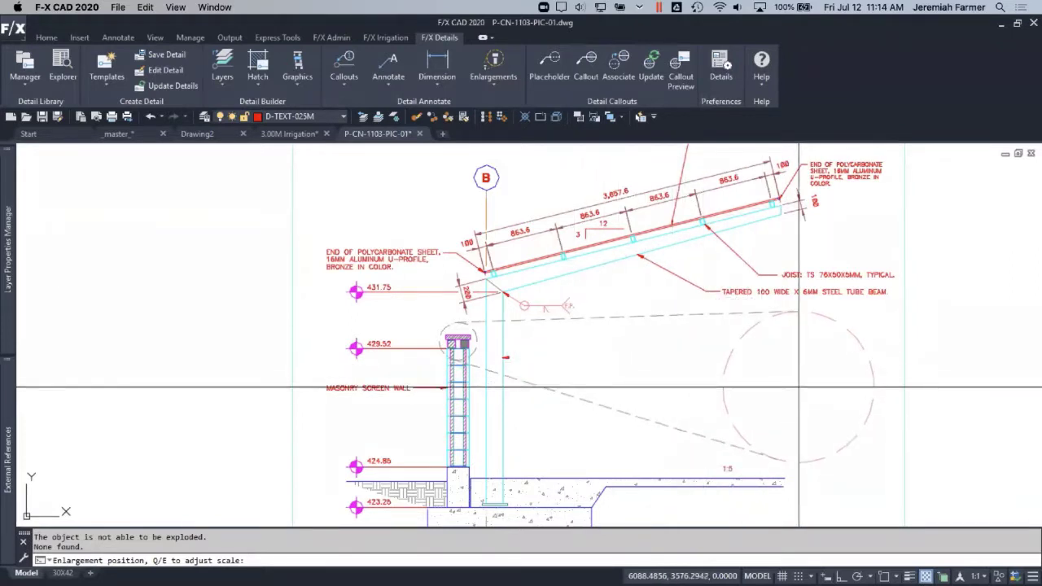
left_click(799, 387)
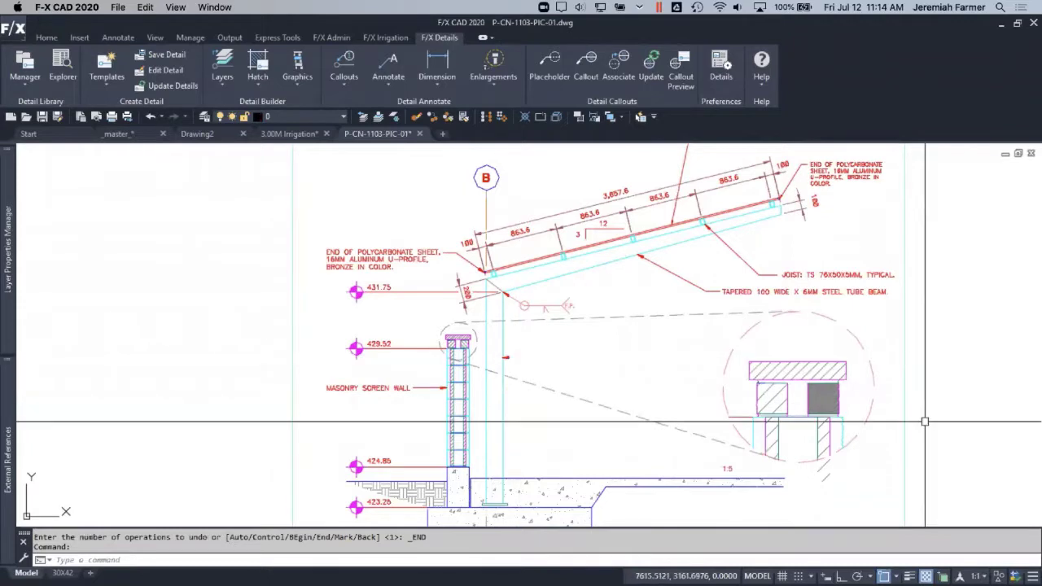
Inspect the dense hatch in the enlarged masonry block, compare it with the original cap and regenerate the drawing
scroll(822, 399, "up", 6)
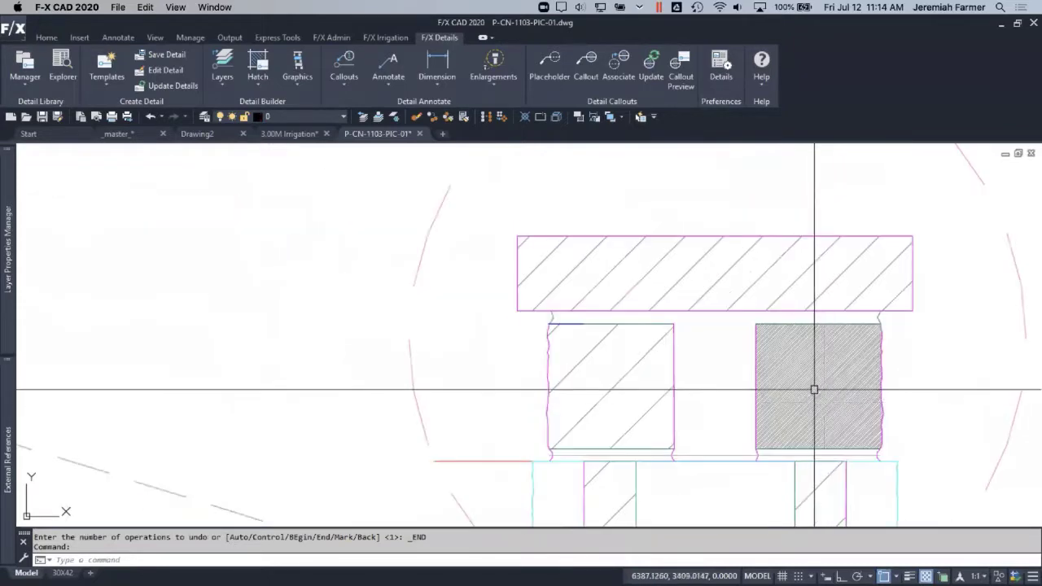
left_click(813, 387)
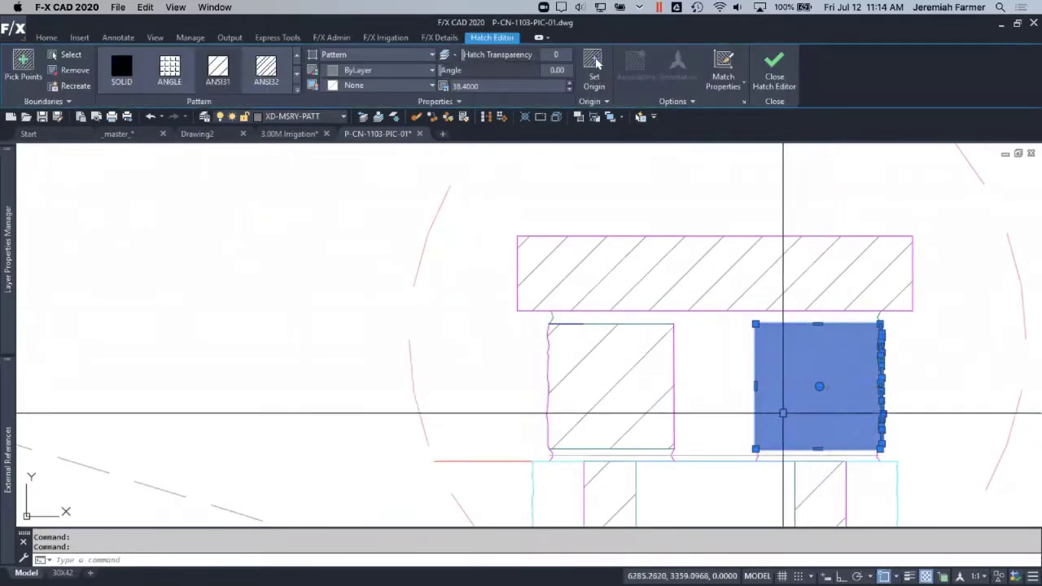
scroll(782, 412, "down", 3)
key("Escape")
scroll(781, 412, "down", 2)
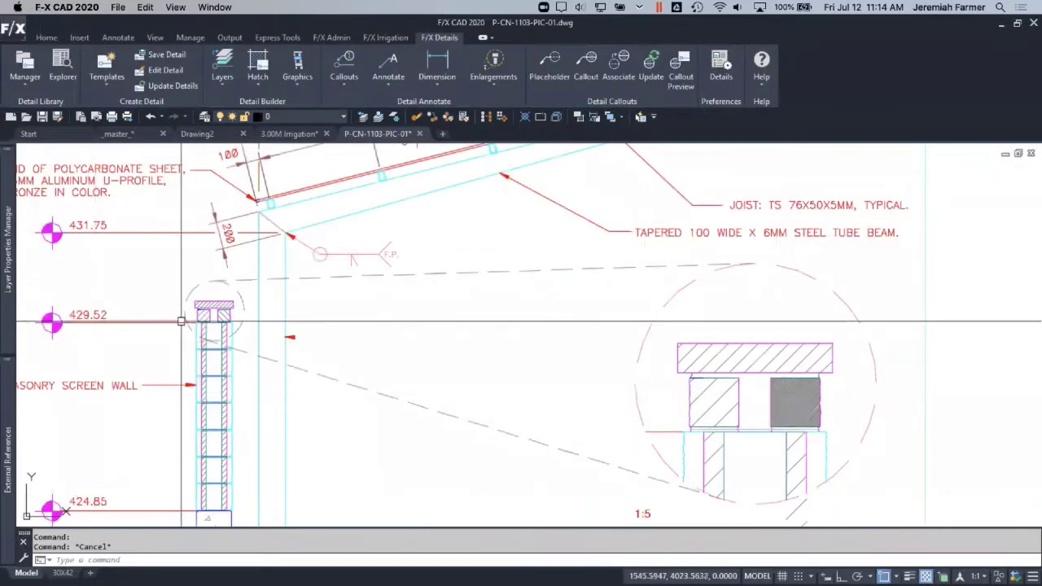
type("rea")
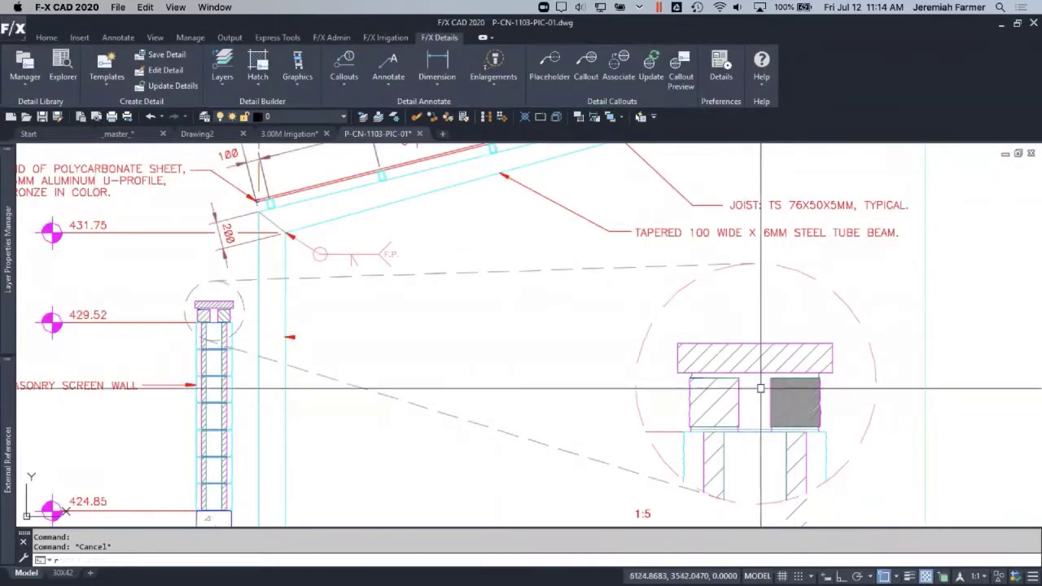
key("Return")
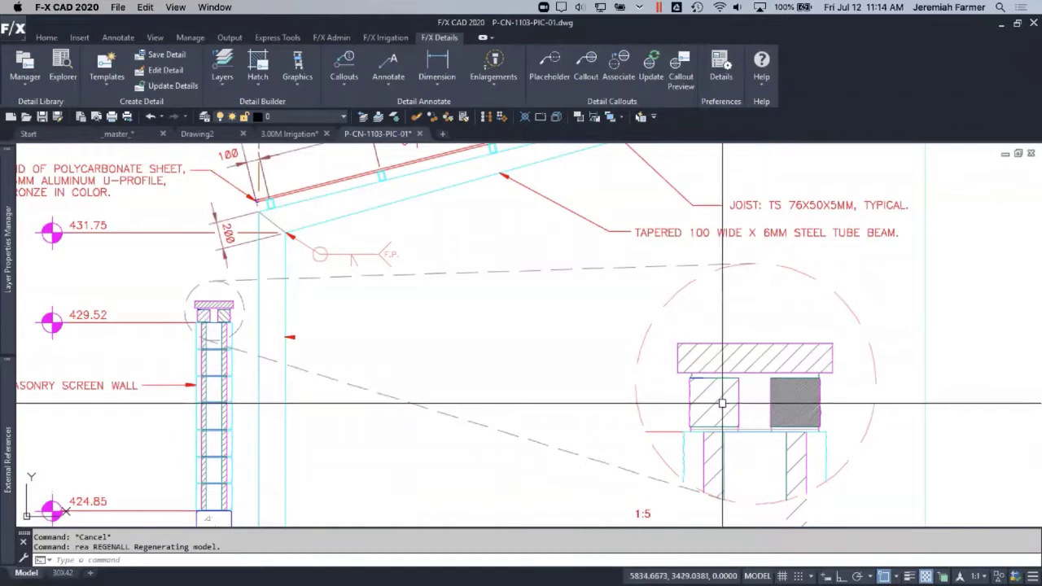
Add a detail linear dimension above the original wall cap's top edge, accepting the default Detail (mm) dimension style
left_click(437, 80)
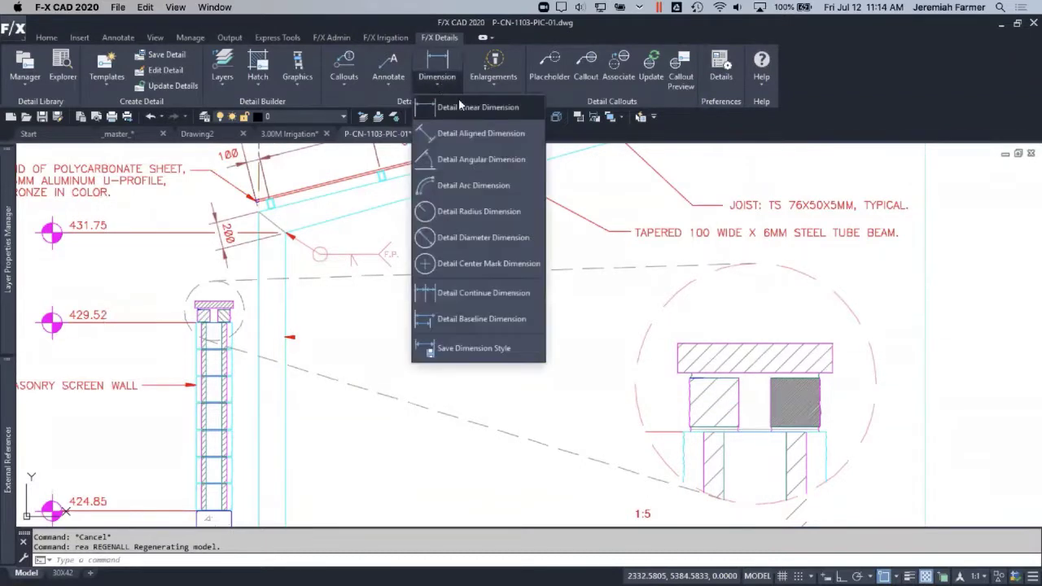
left_click(472, 109)
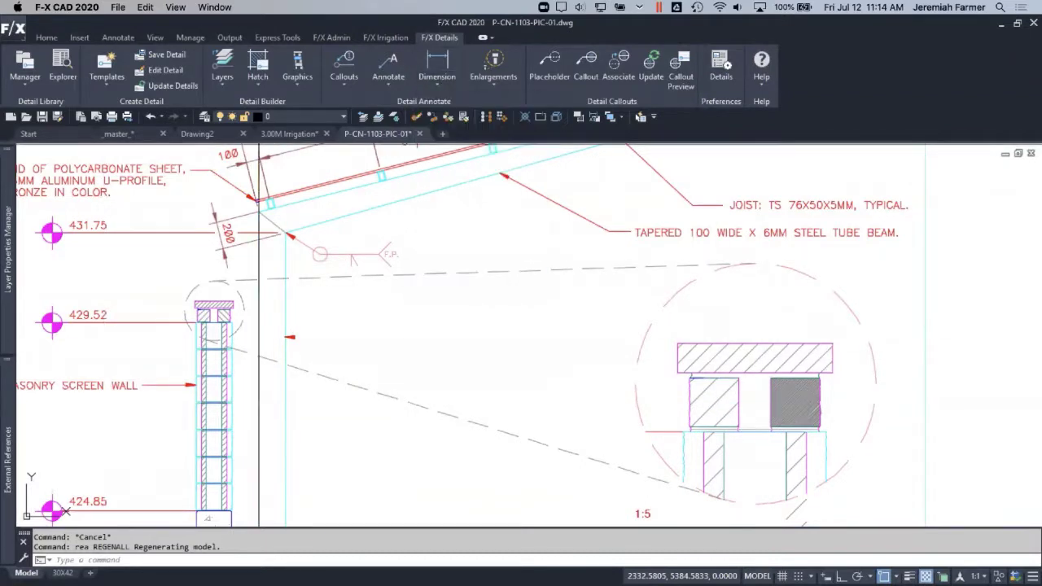
key("Return")
scroll(214, 302, "up", 4)
left_click(214, 305)
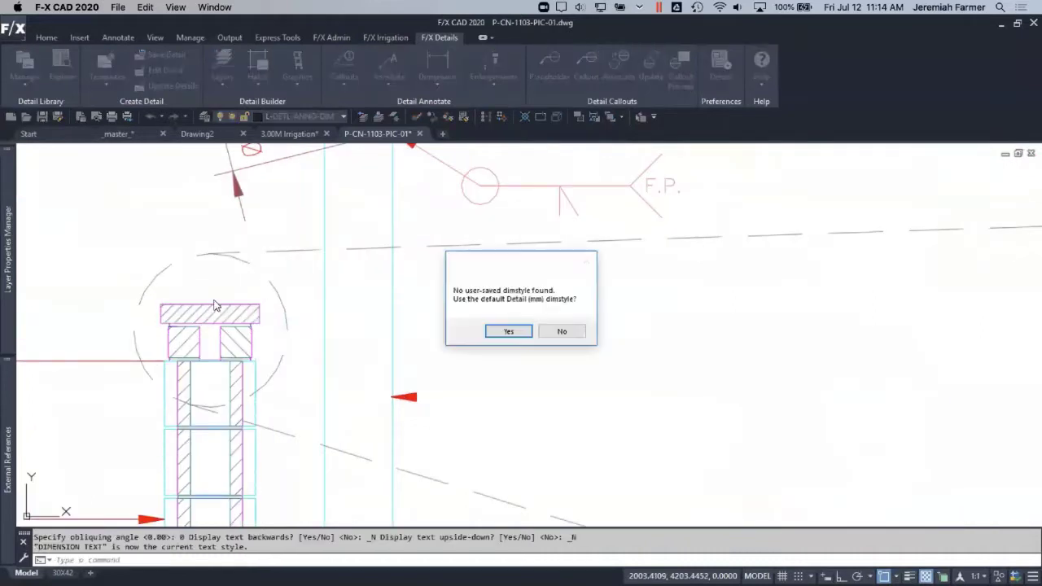
left_click(508, 332)
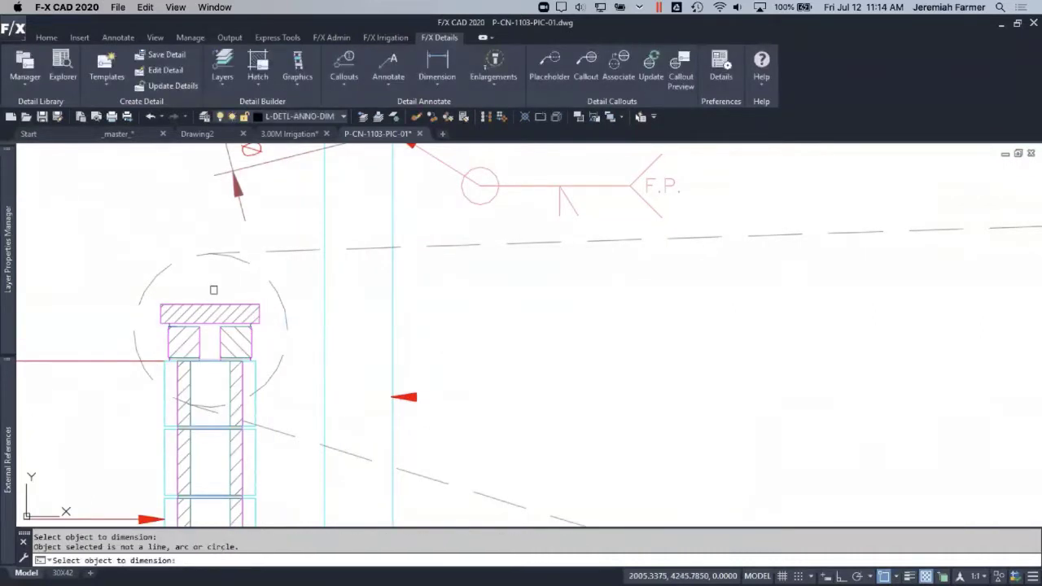
scroll(214, 305, "up", 4)
left_click(214, 304)
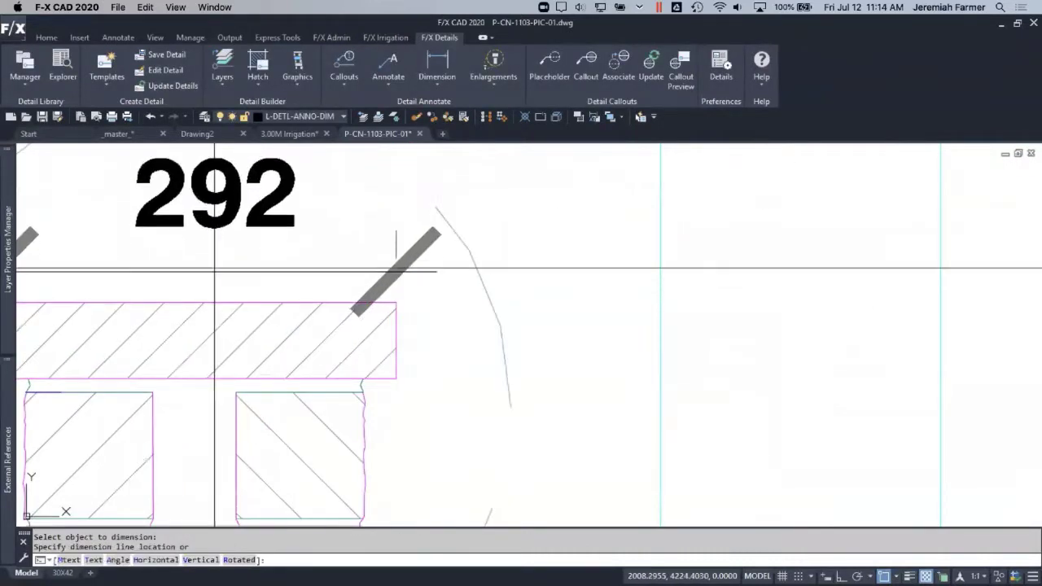
left_click(215, 251)
scroll(210, 278, "down", 3)
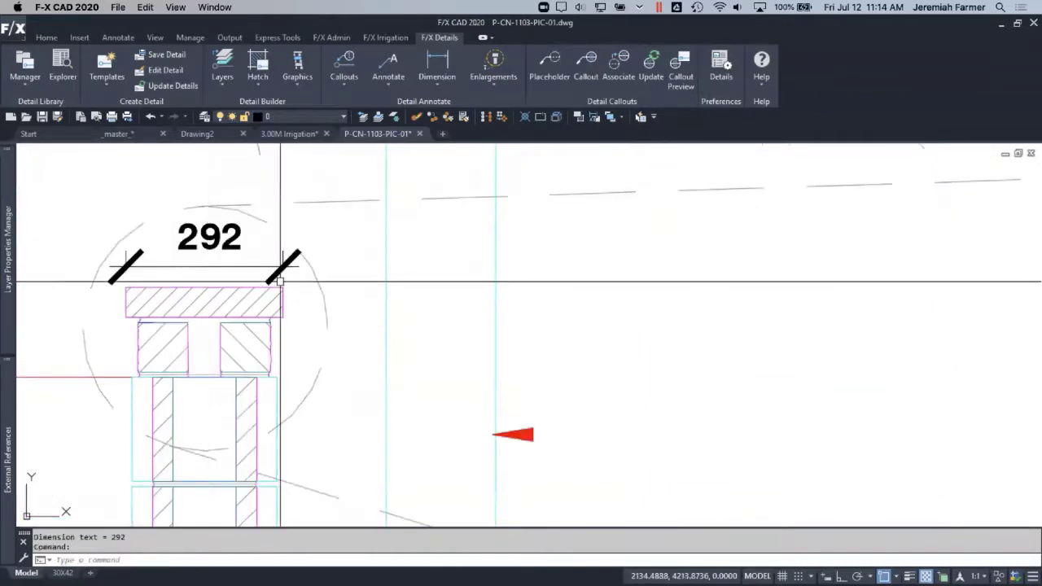
Add a detail linear dimension across the top edge of the enlarged cap, with the dimension line inside the enlargement circle
scroll(228, 286, "down", 4)
scroll(228, 286, "down", 3)
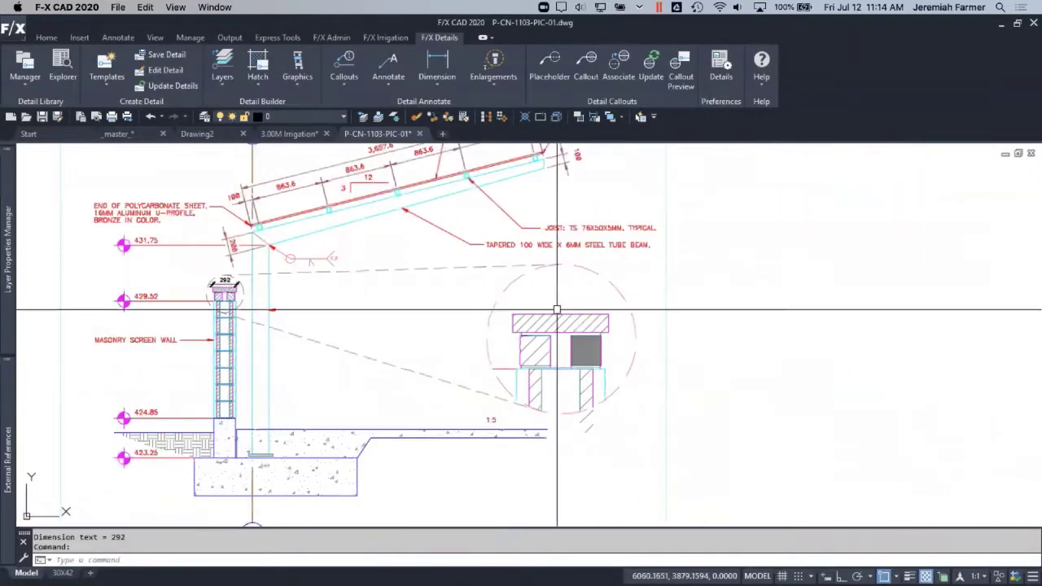
left_click(438, 65)
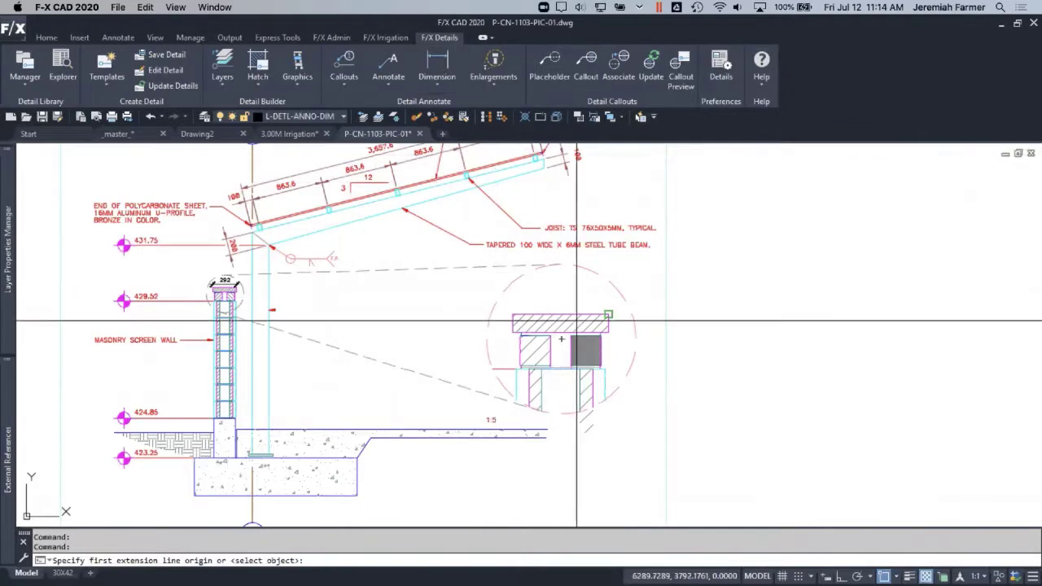
scroll(567, 314, "up", 5)
key("Return")
left_click(550, 303)
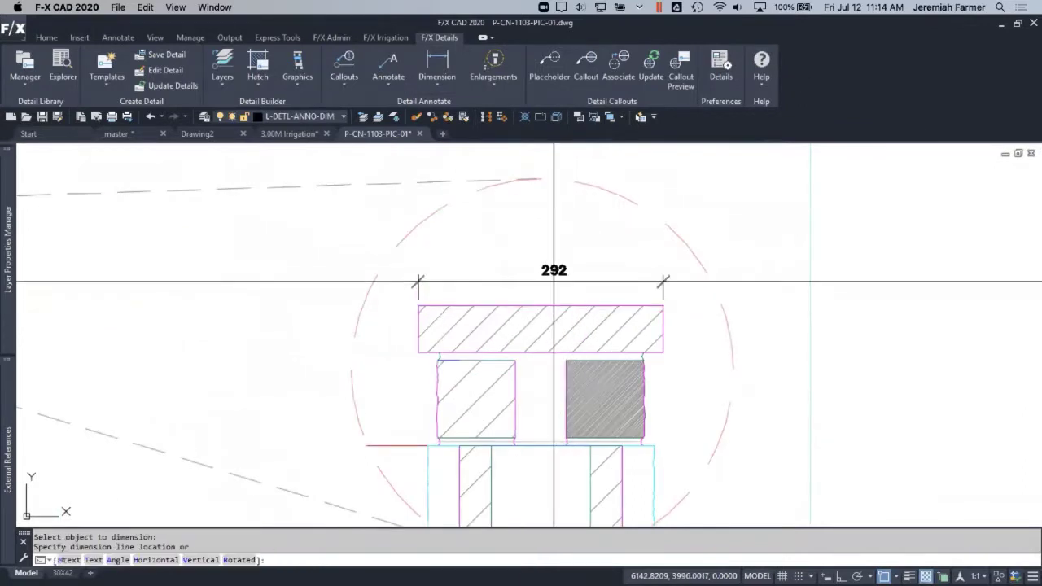
left_click(547, 278)
scroll(541, 295, "down", 4)
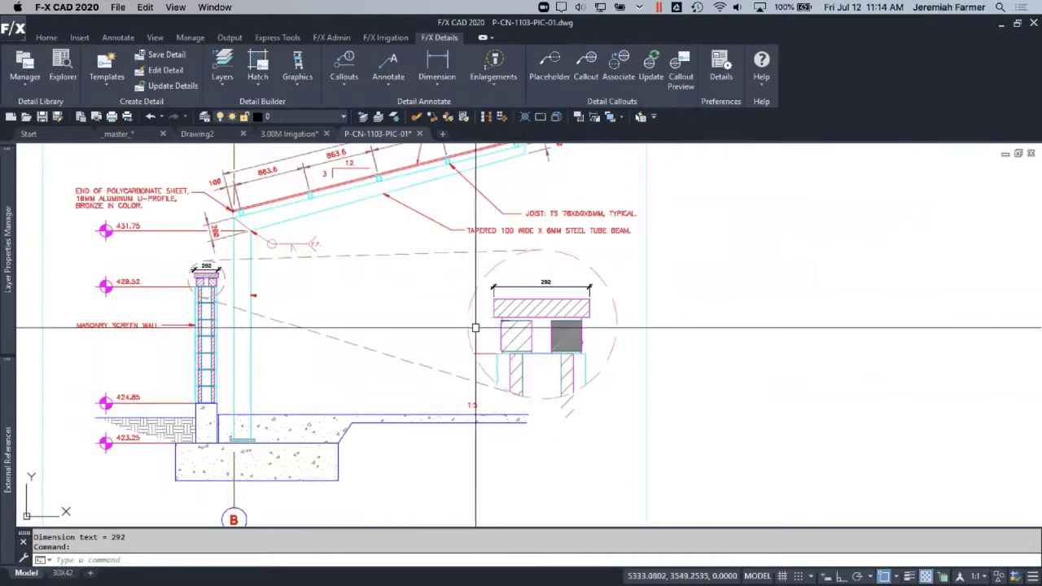
Compare the enlarged, dimensioned cap with the original cap within the complete trellis section
scroll(355, 324, "up", 2)
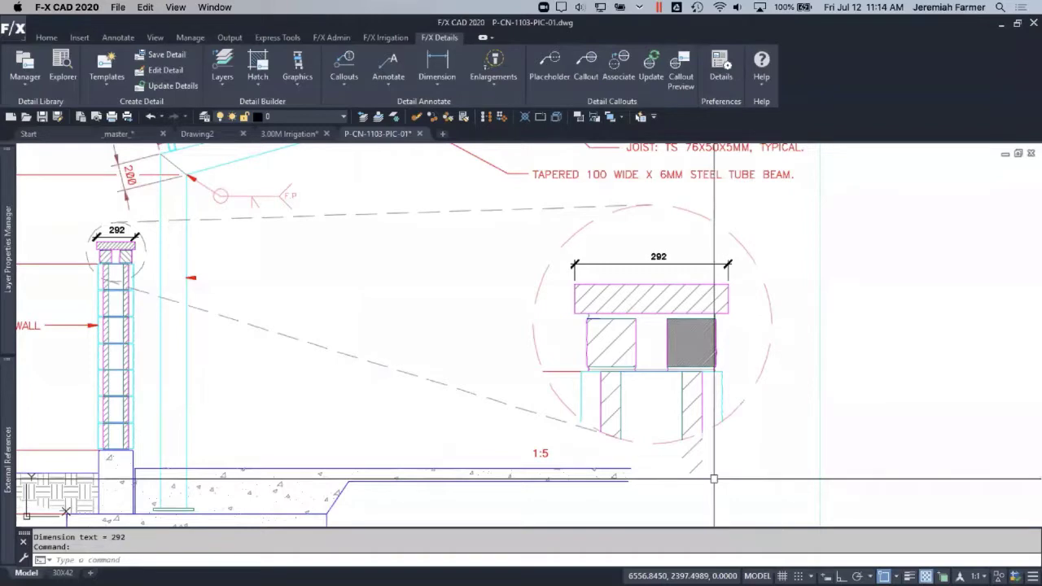
scroll(468, 331, "down", 4)
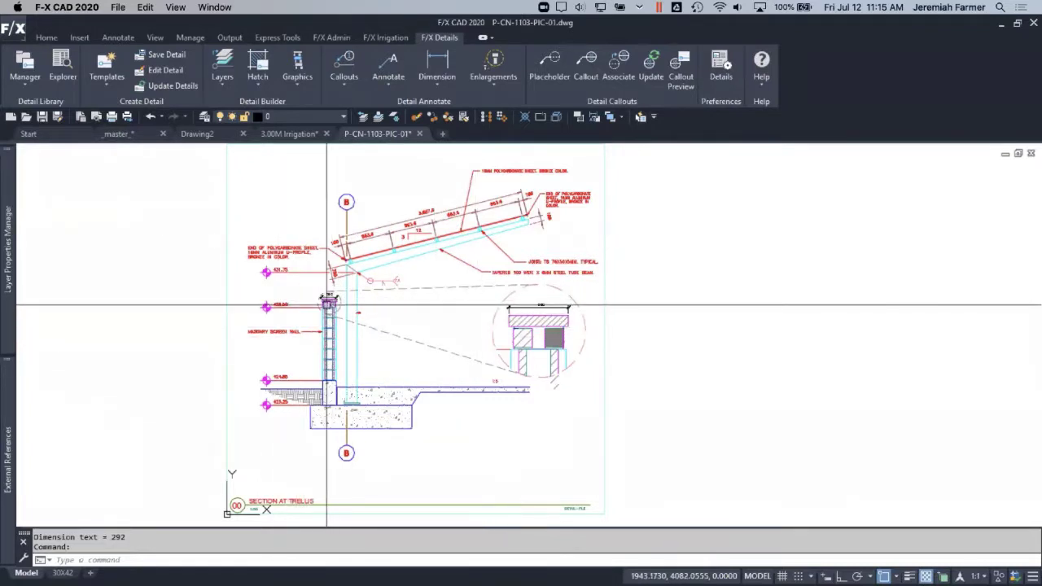
scroll(383, 330, "down", 3)
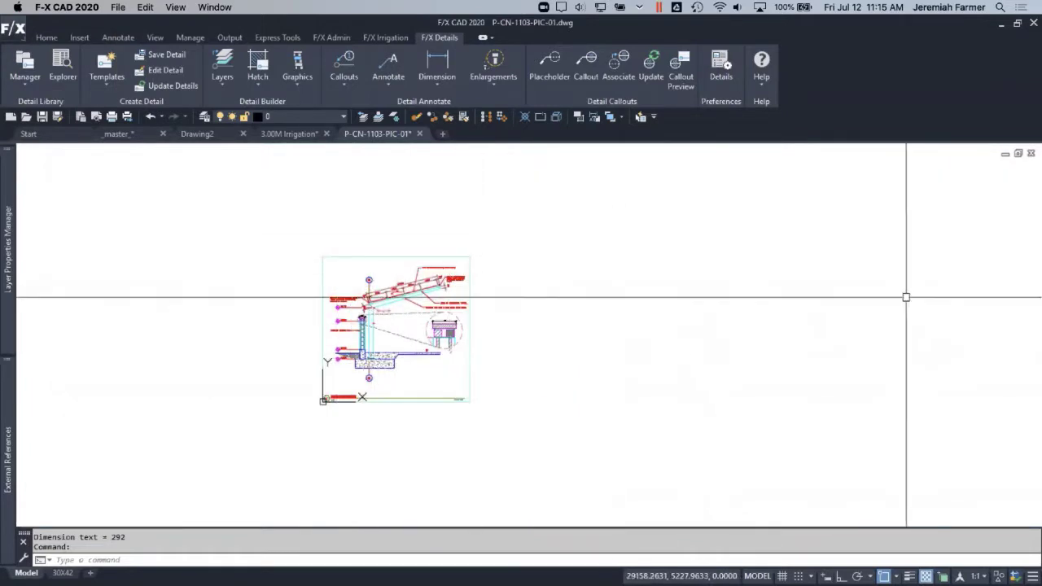
scroll(372, 312, "up", 2)
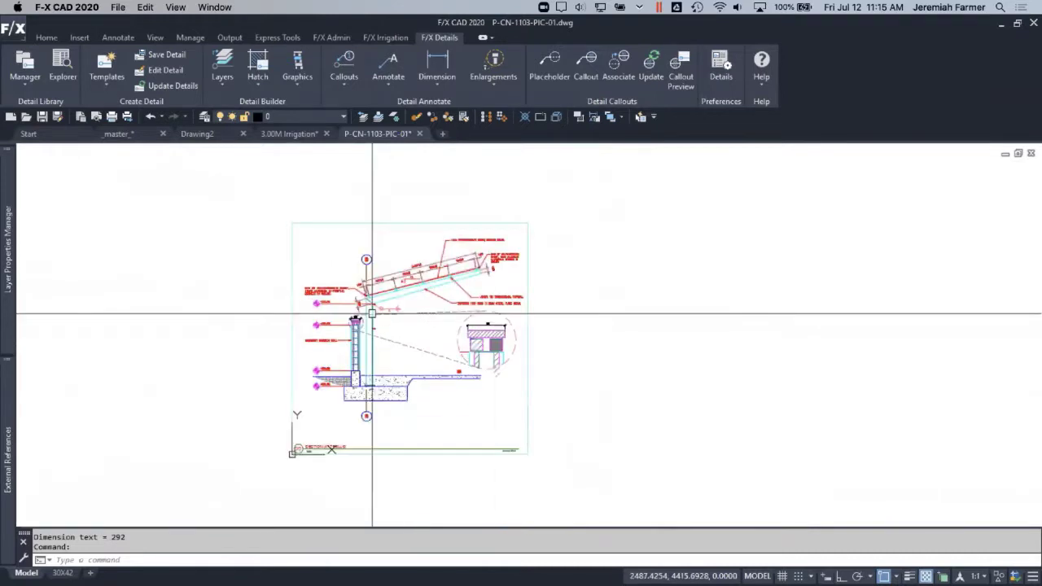
scroll(372, 313, "up", 2)
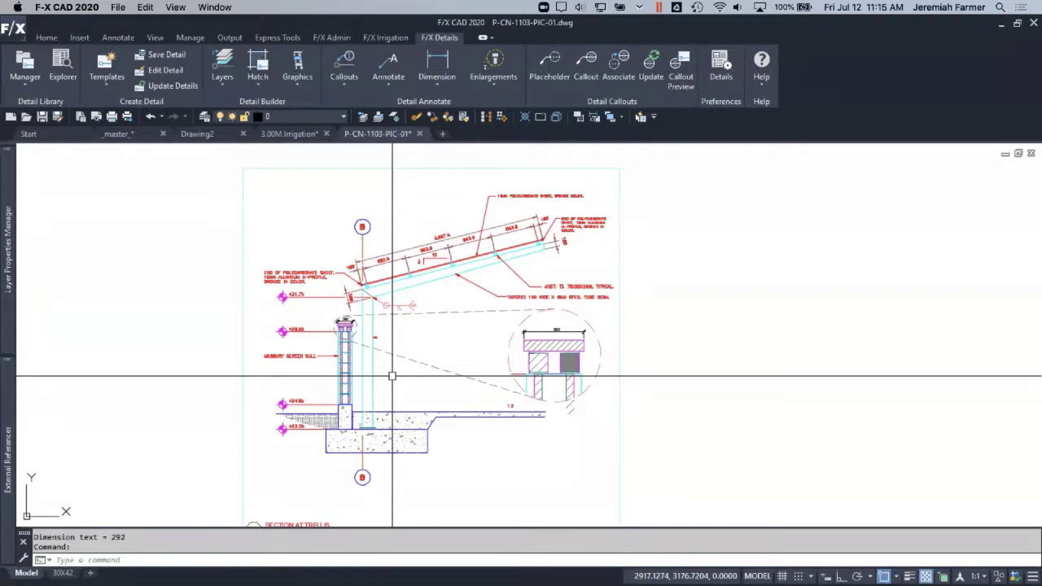
scroll(529, 353, "up", 2)
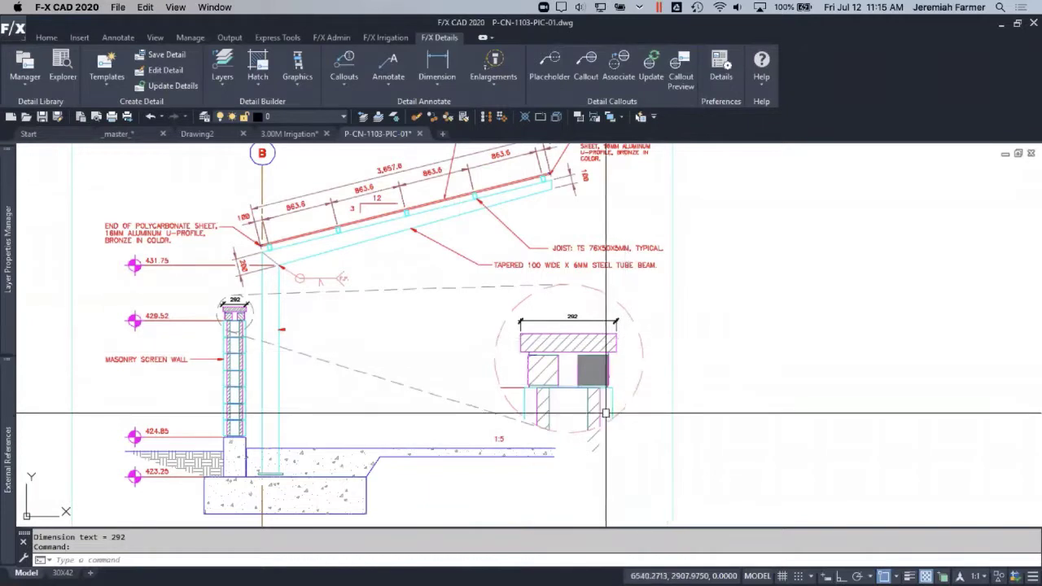
Examine the wall hatch and the enlargement border where they meet at the lower edge of the circle
left_click(603, 448)
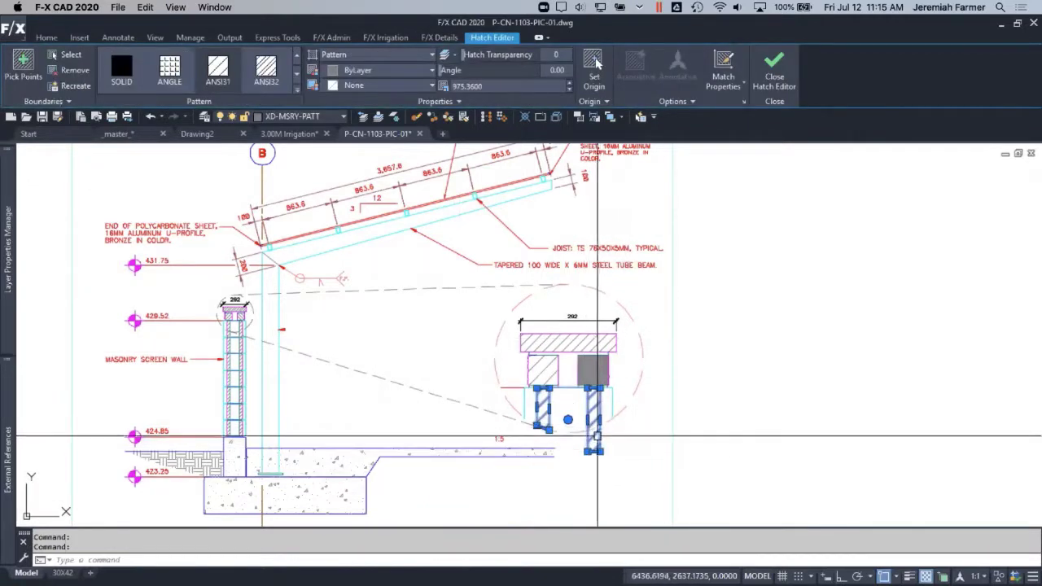
scroll(601, 443, "up", 3)
key("Escape")
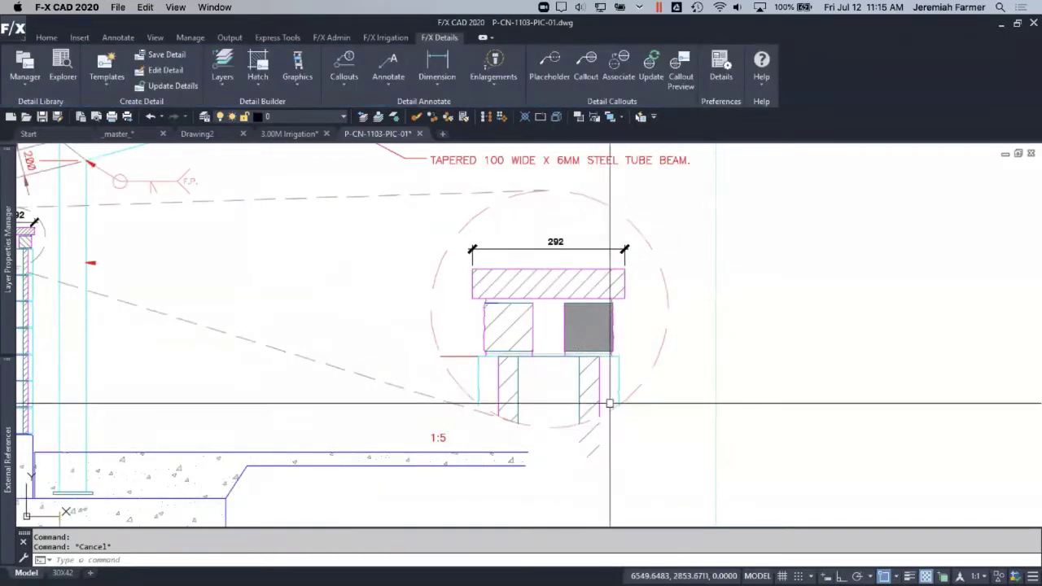
scroll(603, 419, "up", 2)
scroll(610, 440, "down", 2)
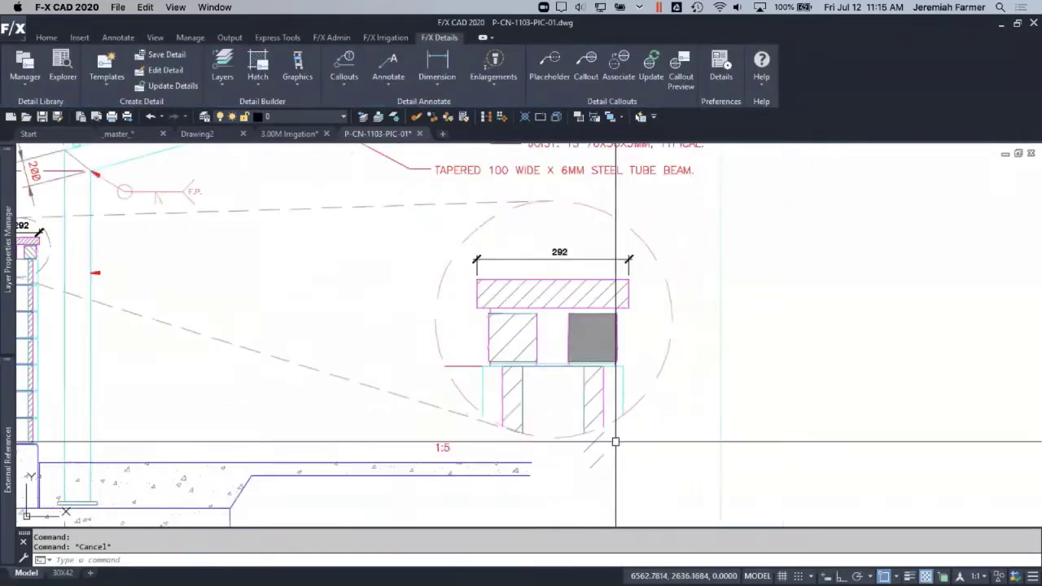
scroll(614, 442, "up", 6)
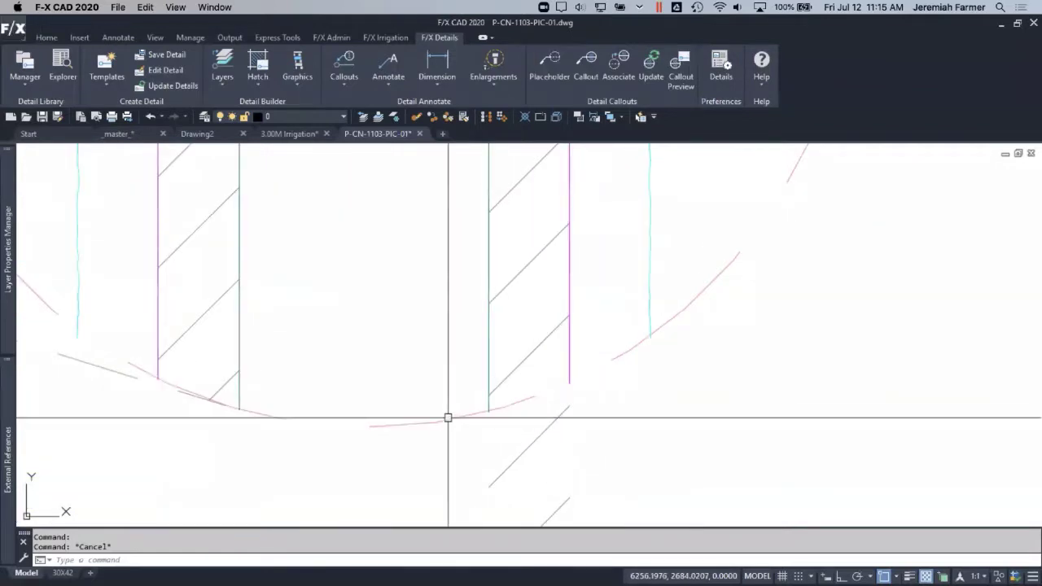
left_click(448, 419)
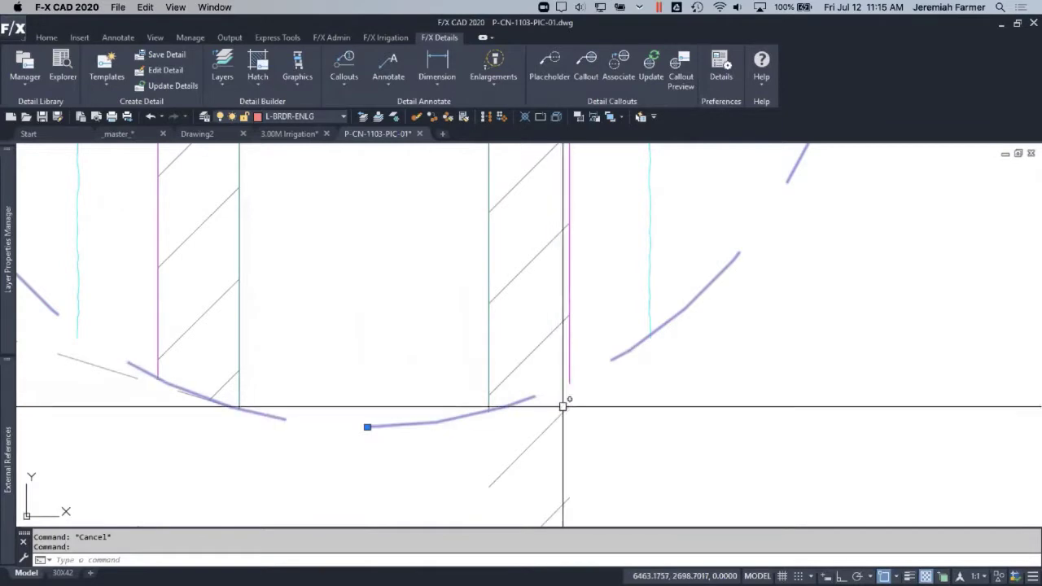
key("Escape")
left_click(538, 440)
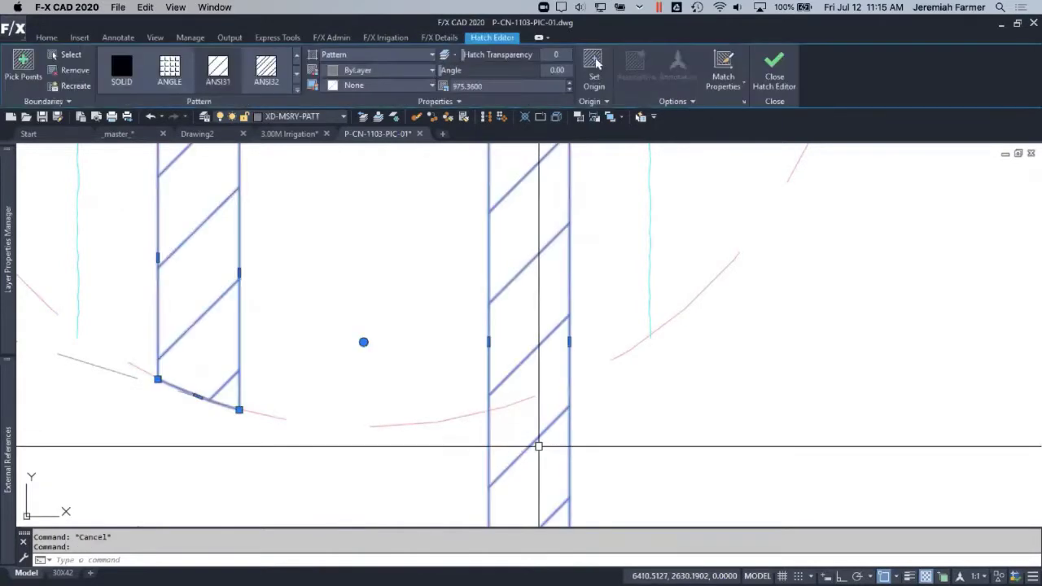
scroll(538, 446, "down", 6)
key("Escape")
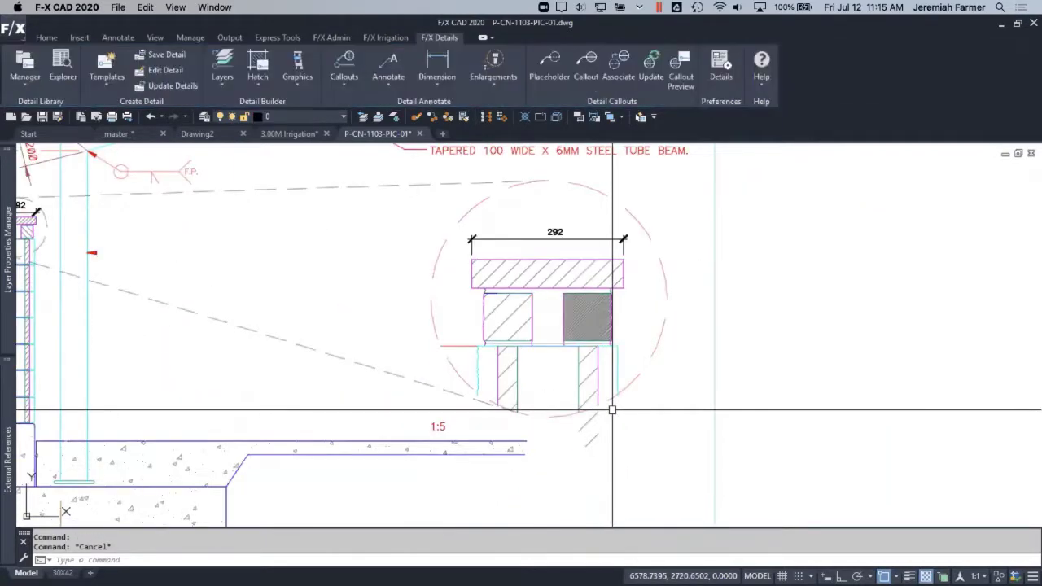
Examine the ROS DWA plant label on the shrub area beside the curved path in the _master_ drawing
scroll(612, 410, "down", 4)
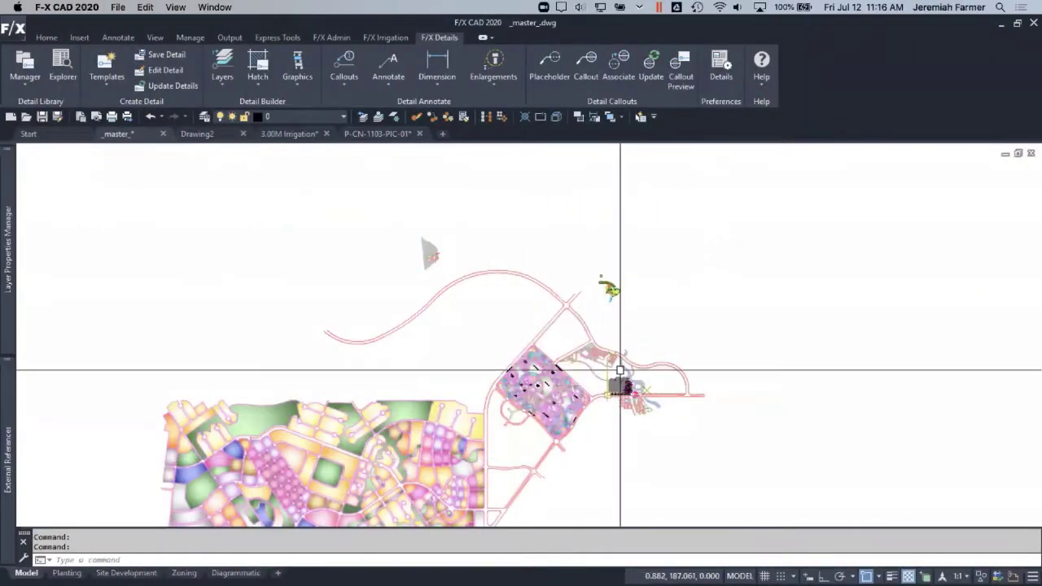
scroll(620, 371, "up", 5)
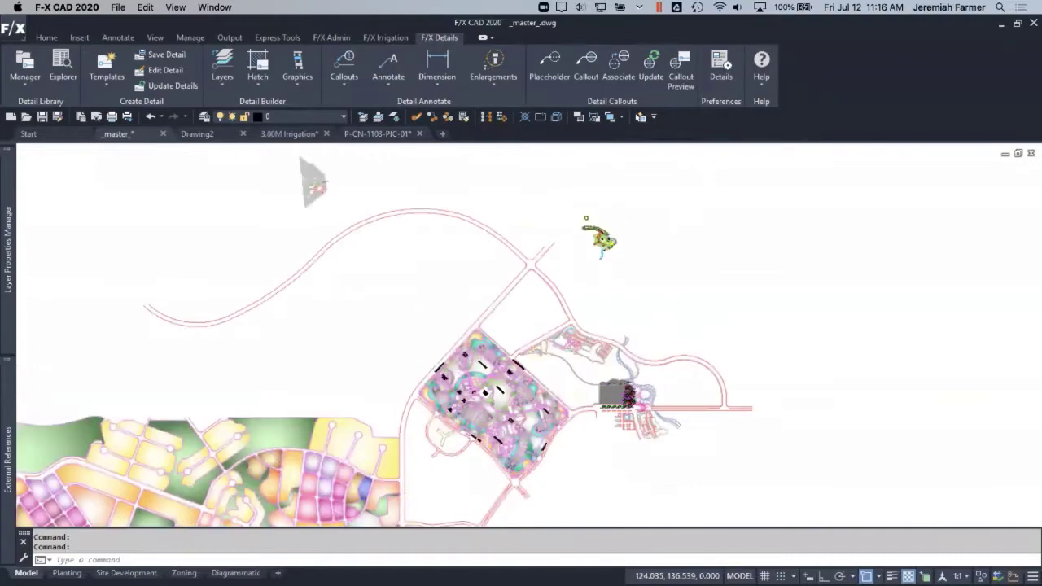
scroll(616, 381, "up", 6)
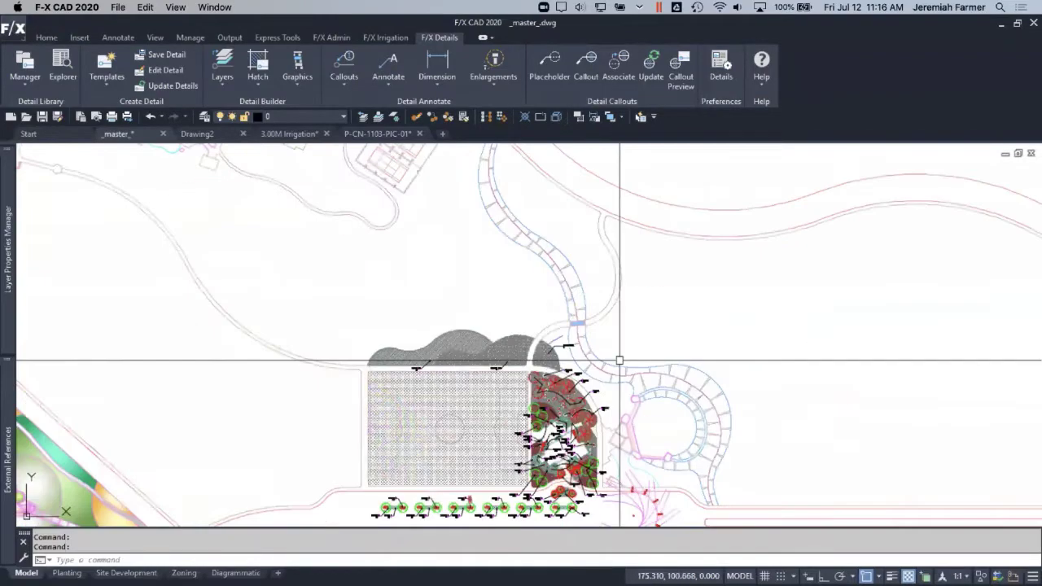
scroll(568, 351, "up", 6)
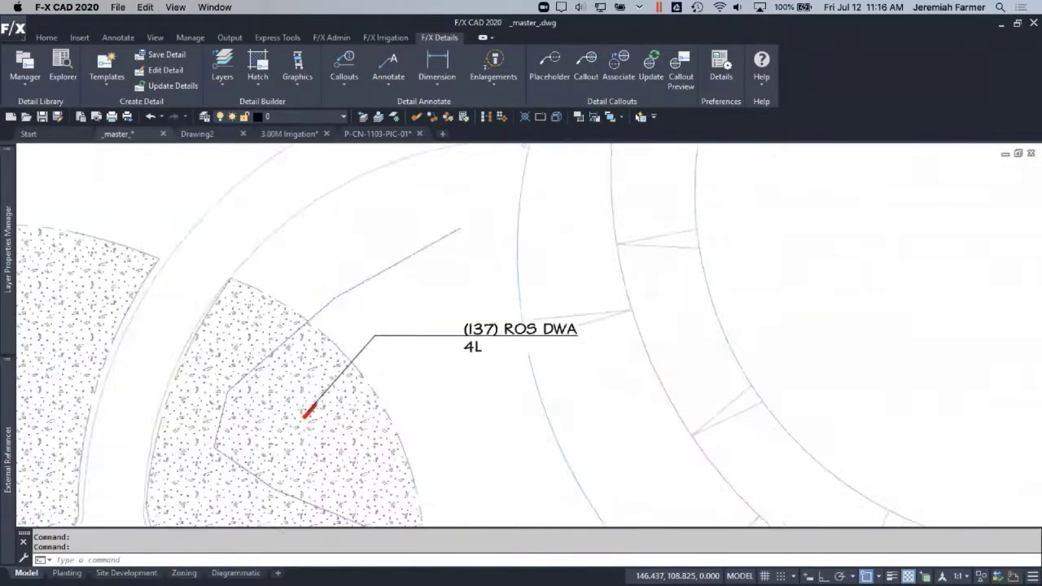
scroll(579, 288, "down", 4)
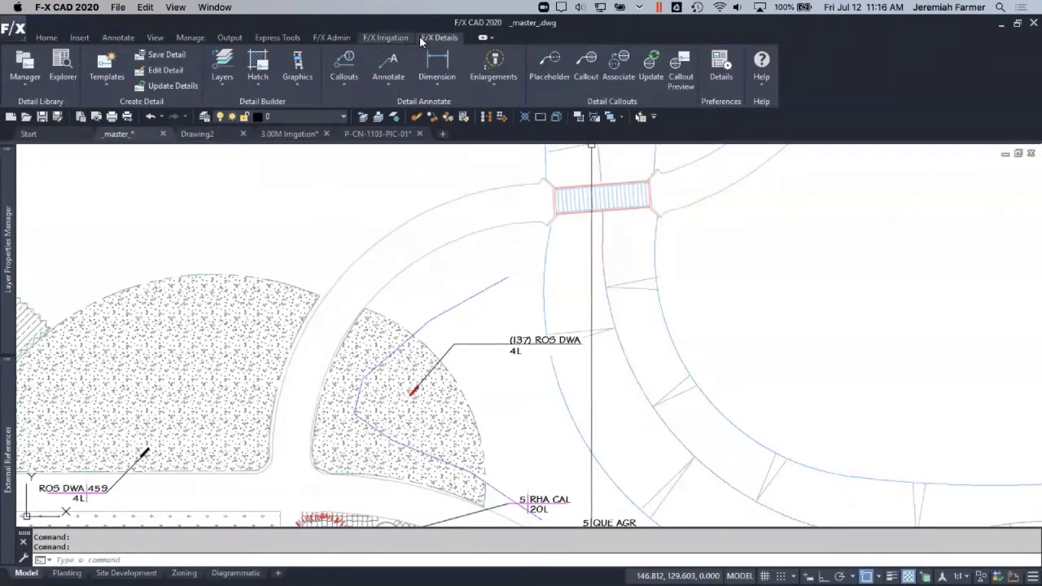
Turn on the display of the F/X Planting tools in the ribbon and bring them up
right_click(886, 65)
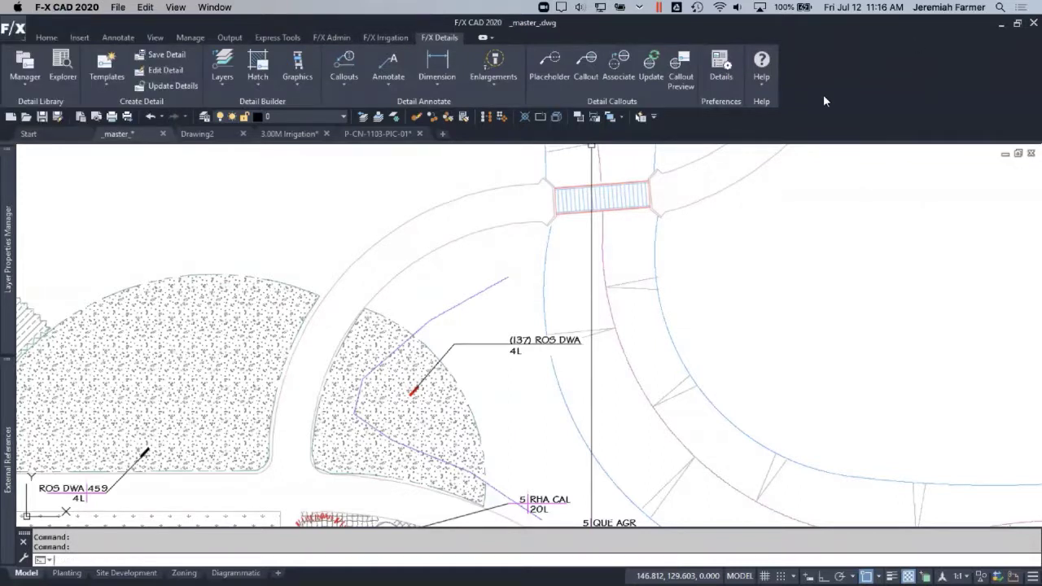
right_click(808, 78)
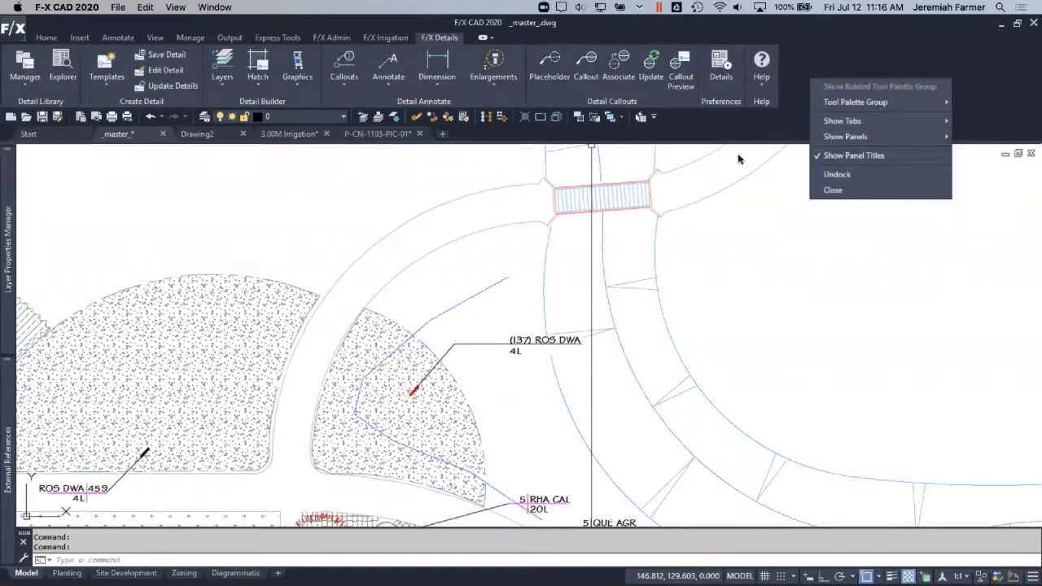
mouse_move(844, 119)
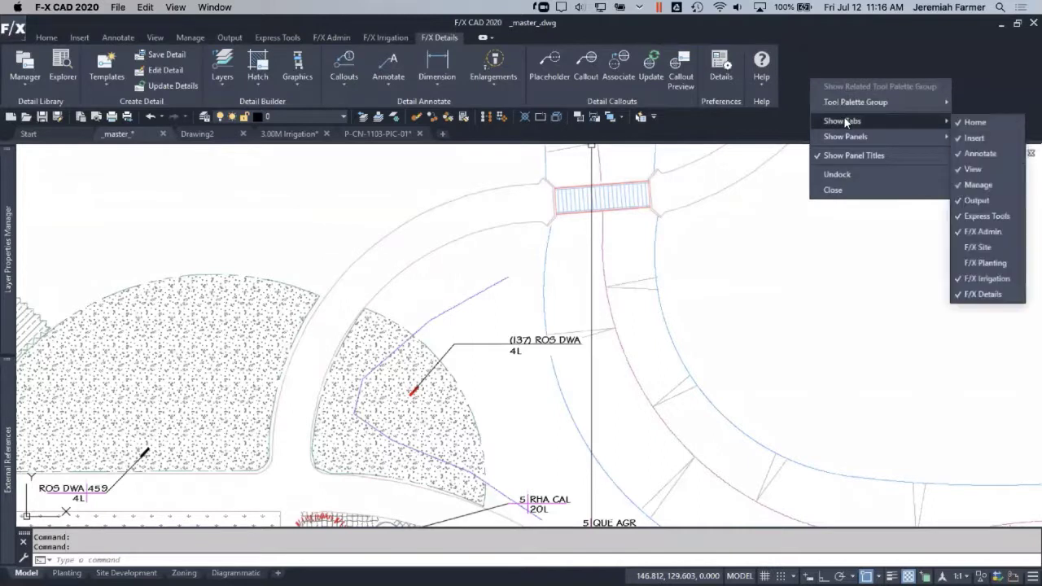
left_click(983, 263)
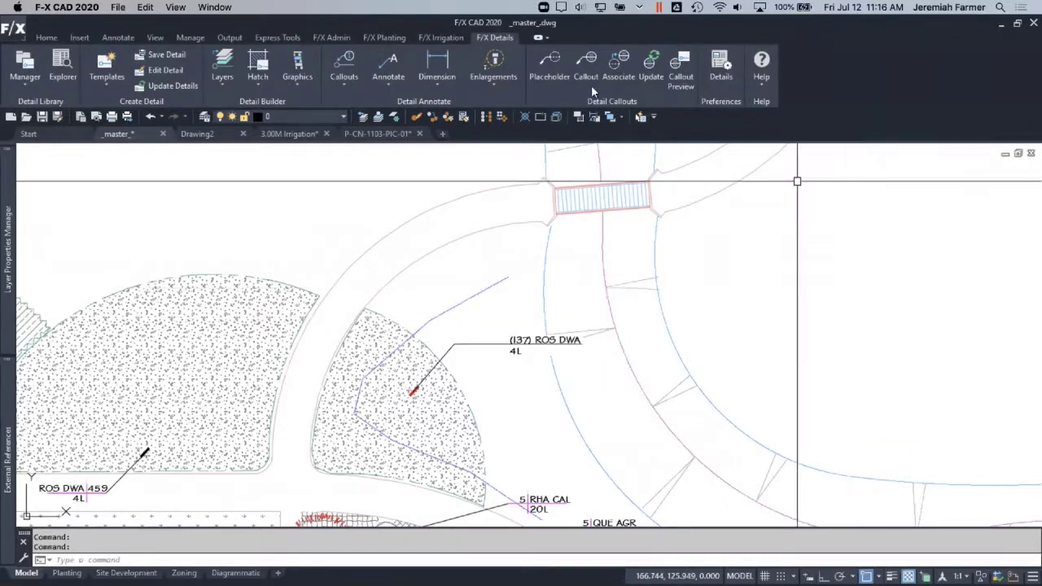
left_click(386, 39)
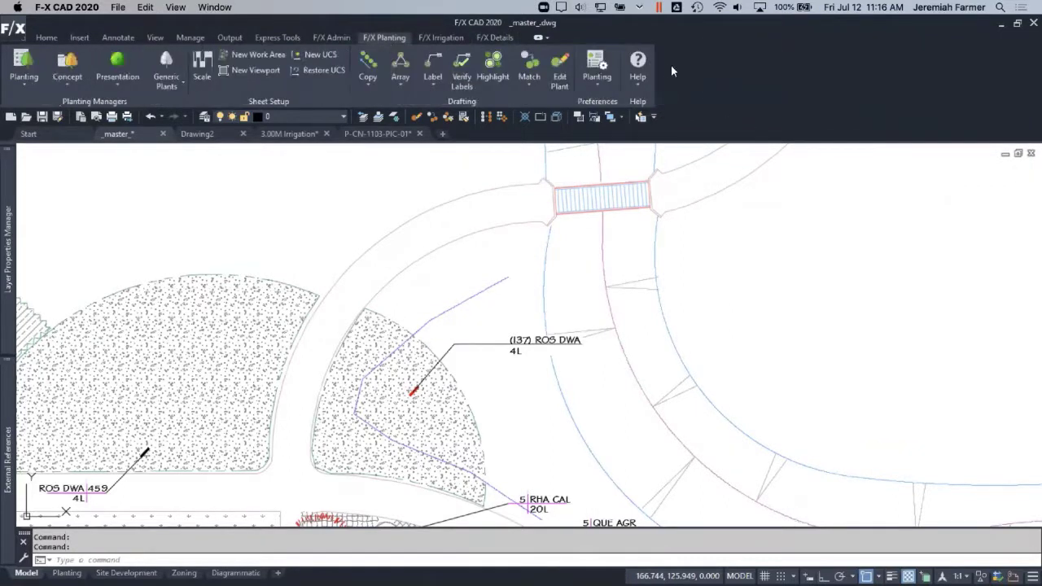
Review the MLeaders plant label styles in the Planting preferences, cancelling both dialogs
left_click(595, 67)
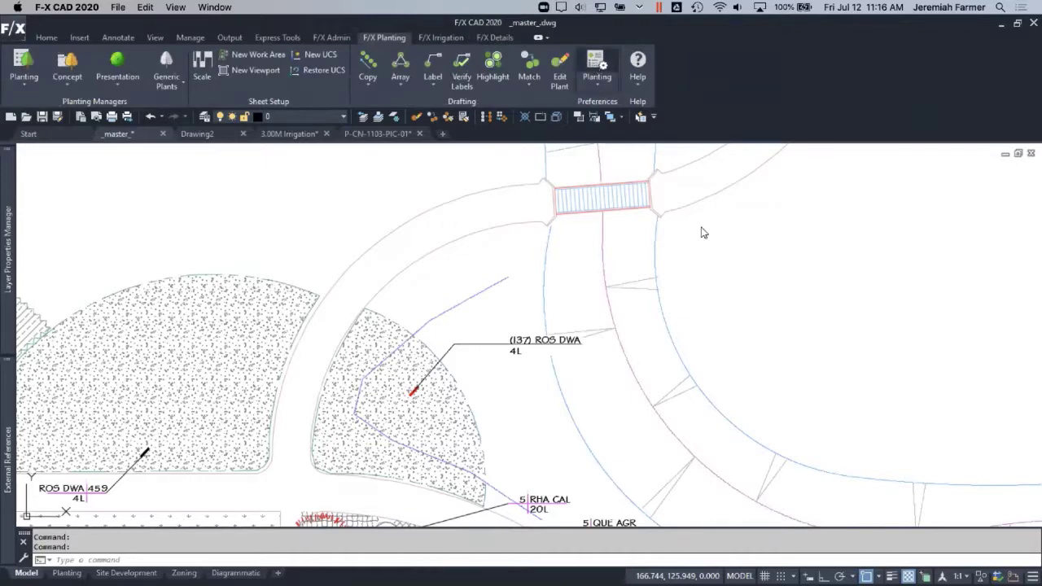
left_click(614, 231)
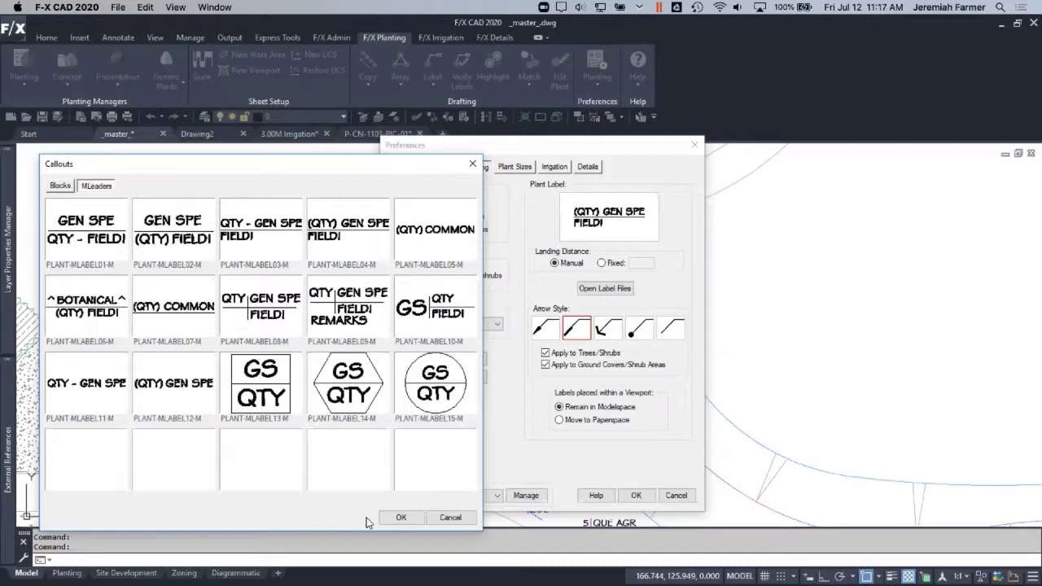
left_click(451, 517)
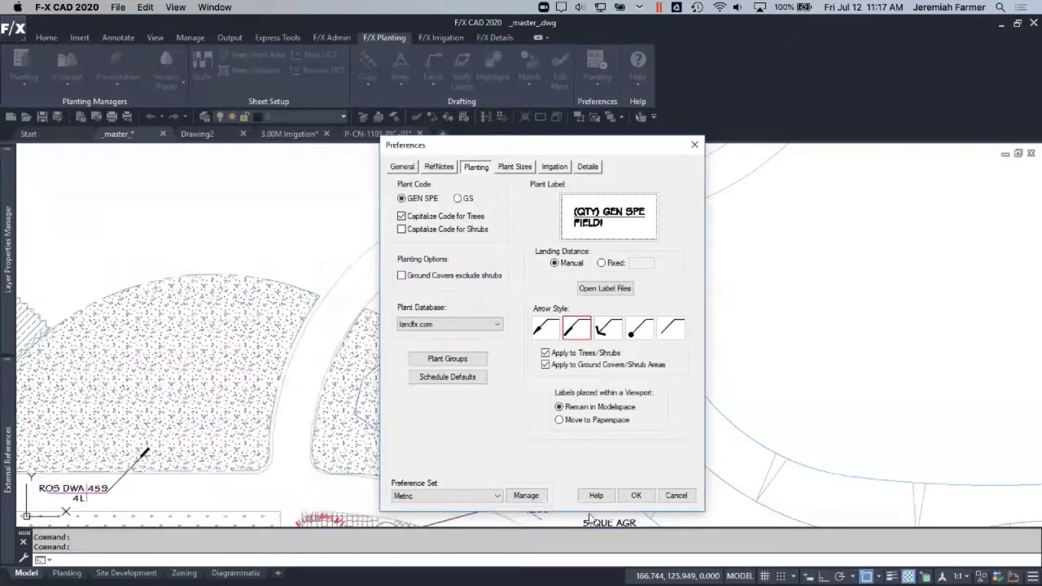
left_click(677, 495)
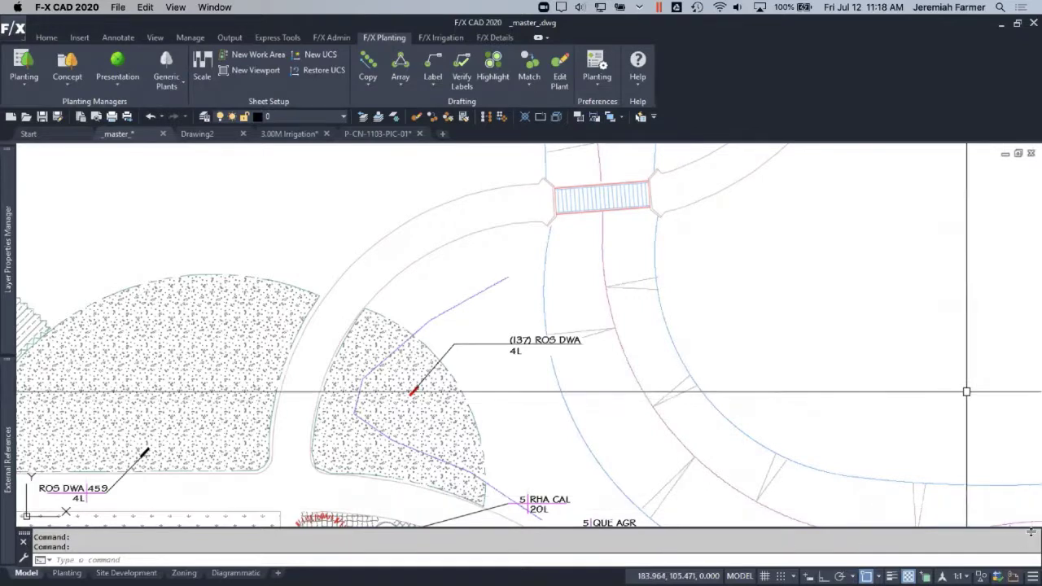
left_click_drag(790, 365, 786, 335)
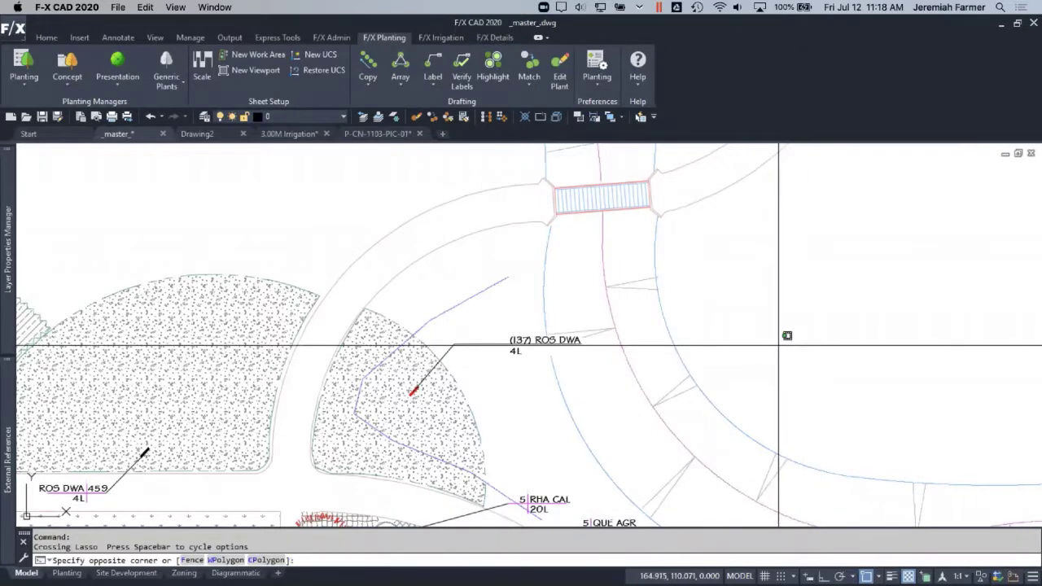
type("ab")
key("Escape")
key("Escape")
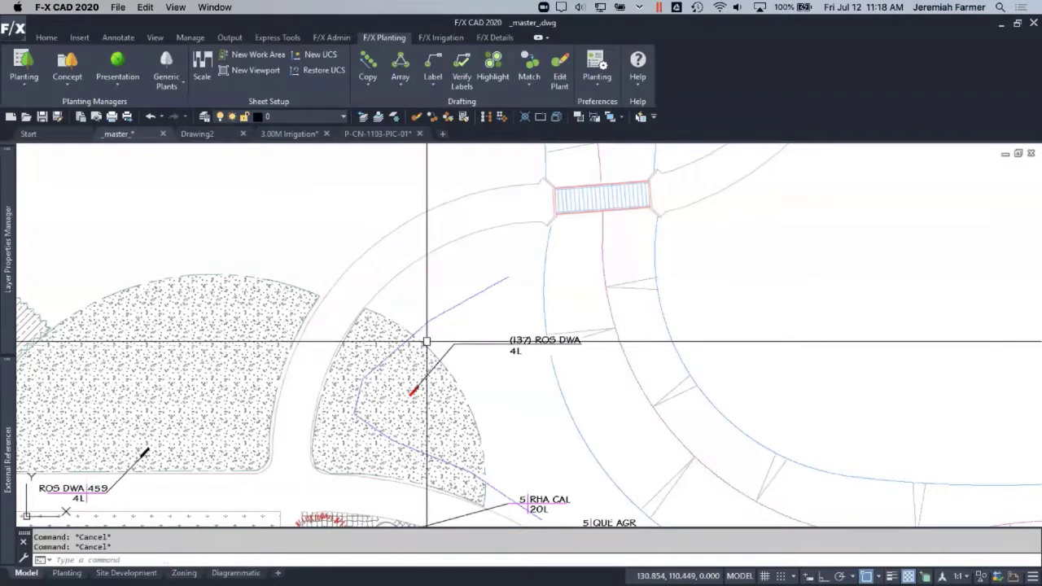
Switch to the Land F/X purchase page in Chrome and expand the F/X CAD product description
key("super+Tab")
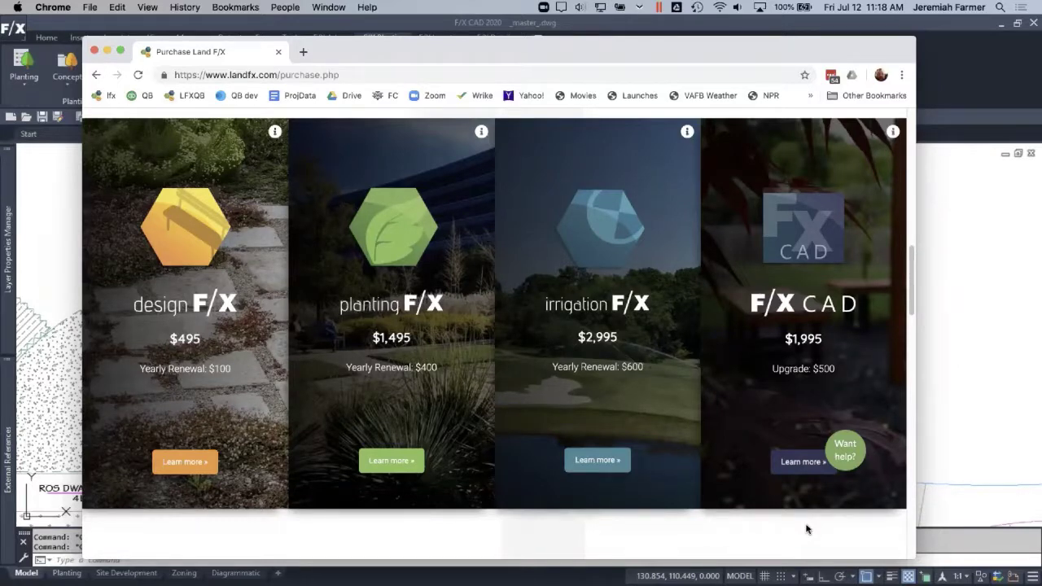
left_click(788, 467)
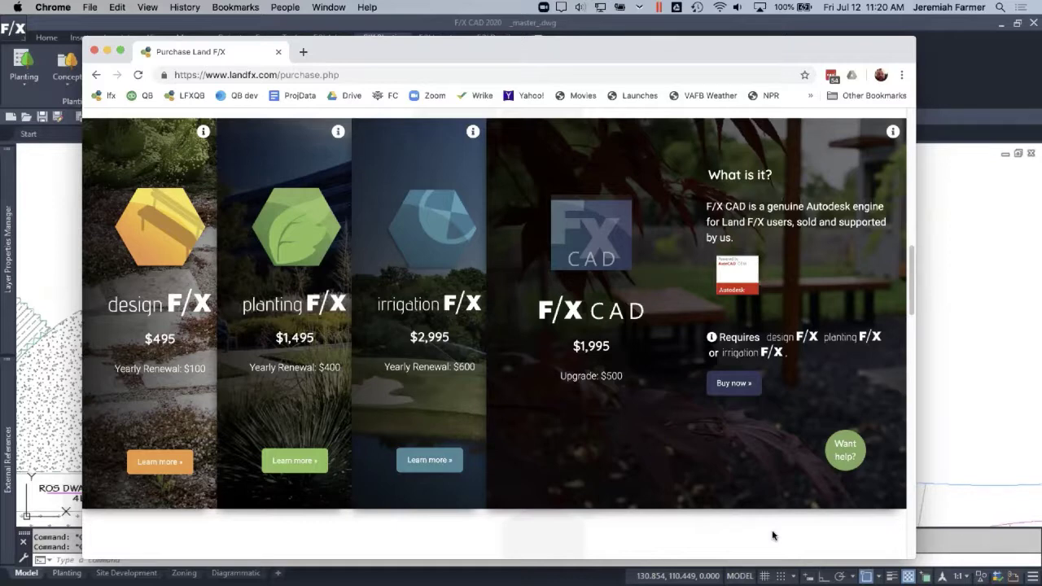
Return to F/X CAD and review the hatch commands offered among the Home drawing tools
left_click(317, 36)
left_click(49, 37)
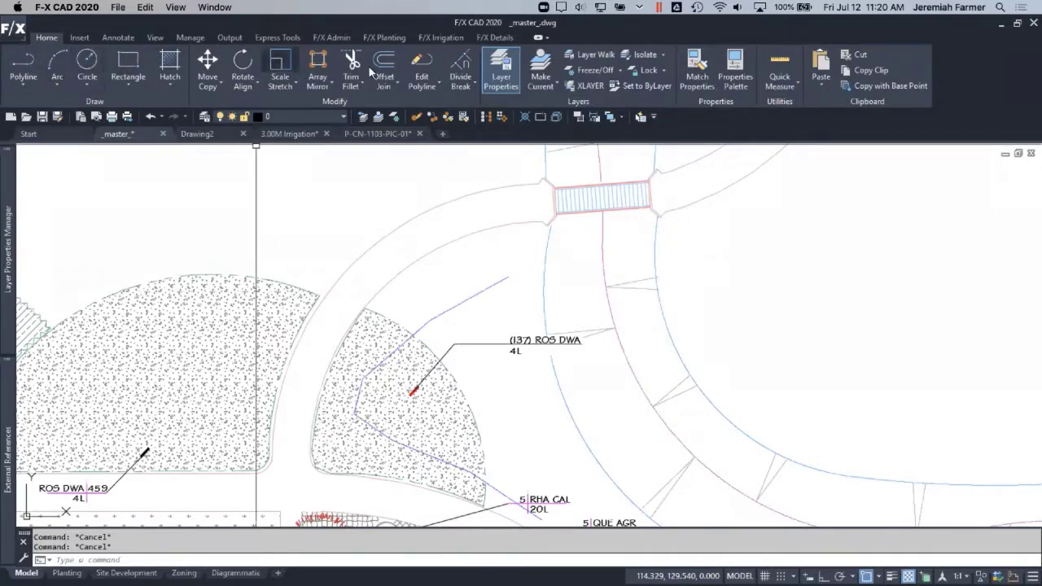
left_click(166, 88)
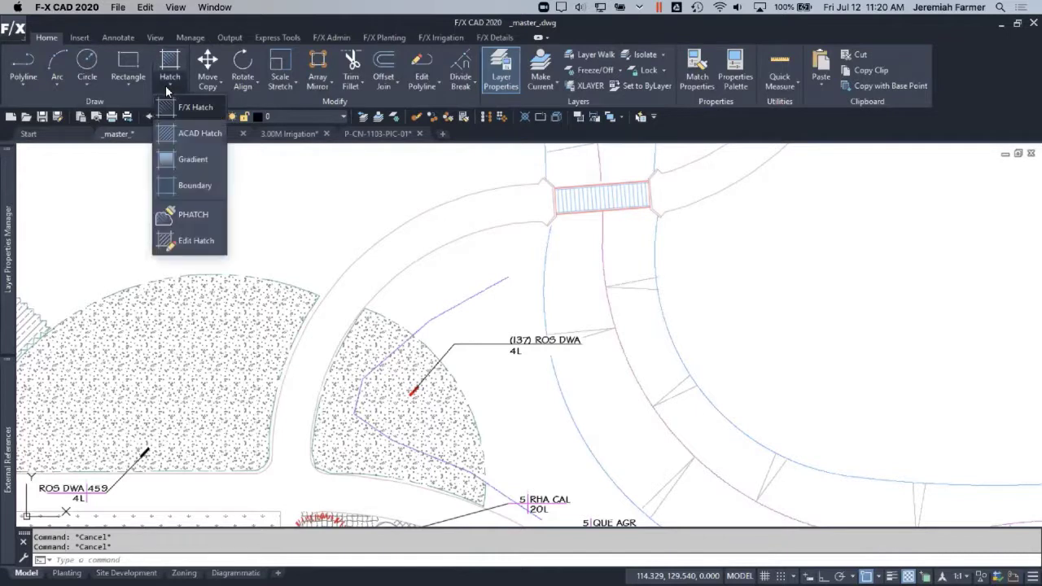
left_click(166, 88)
left_click(117, 88)
left_click(116, 89)
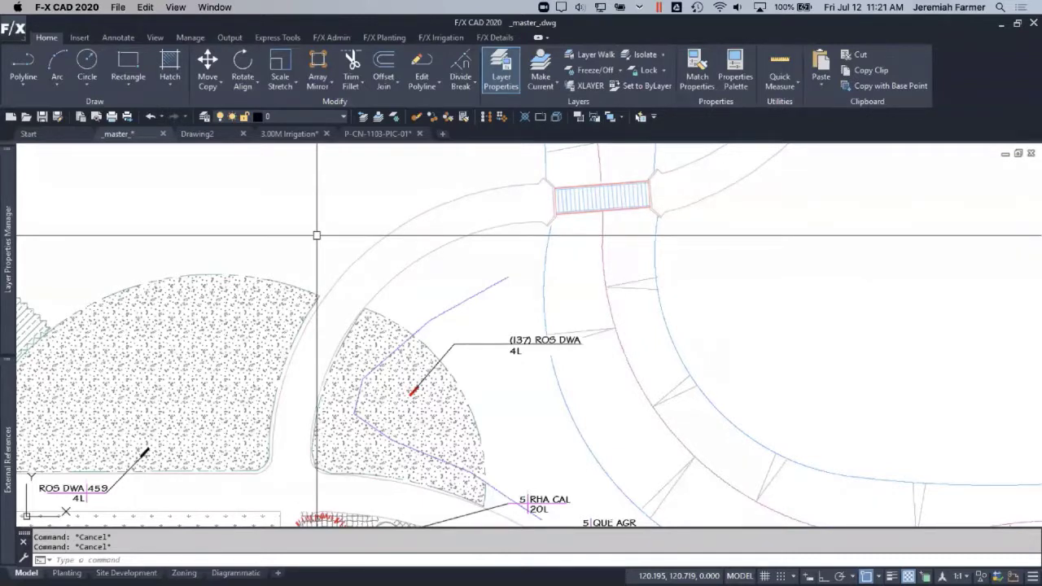
Switch to Chrome, view the sales contact details at the head of the Land F/X purchase page, and minimize the browser
key("super+Tab")
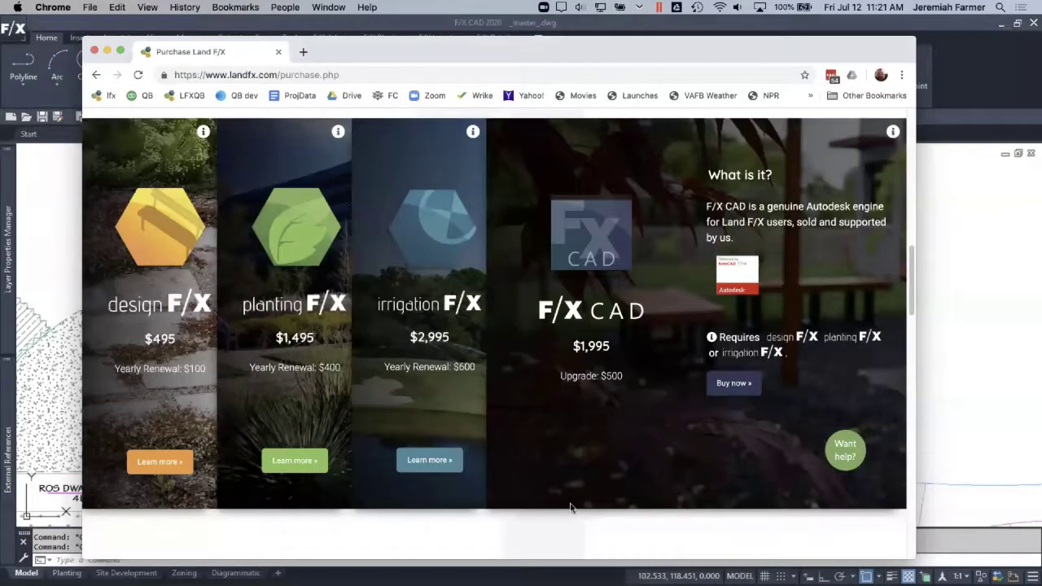
scroll(725, 452, "up", 10)
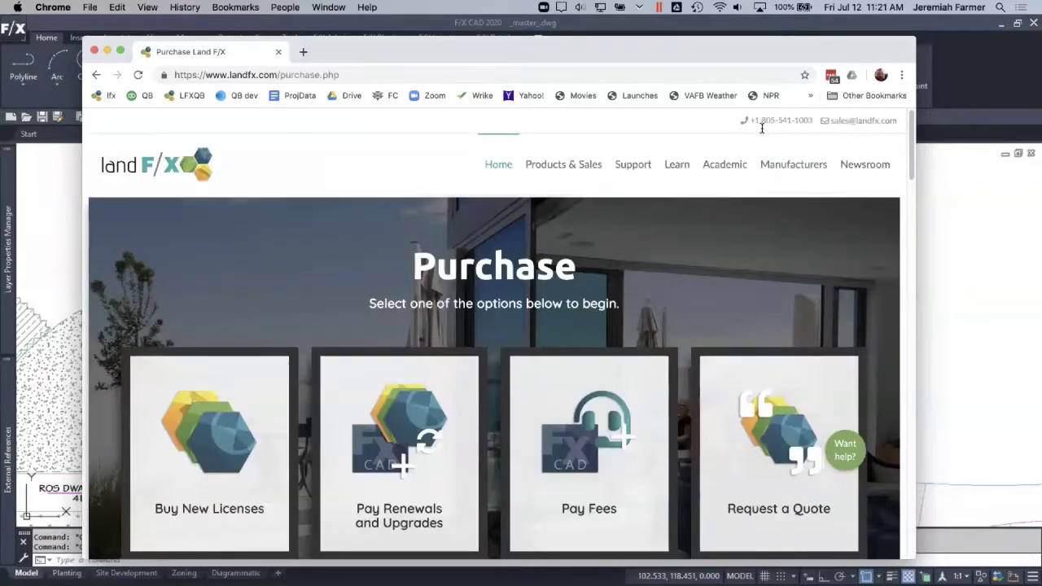
mouse_move(787, 140)
left_click(109, 50)
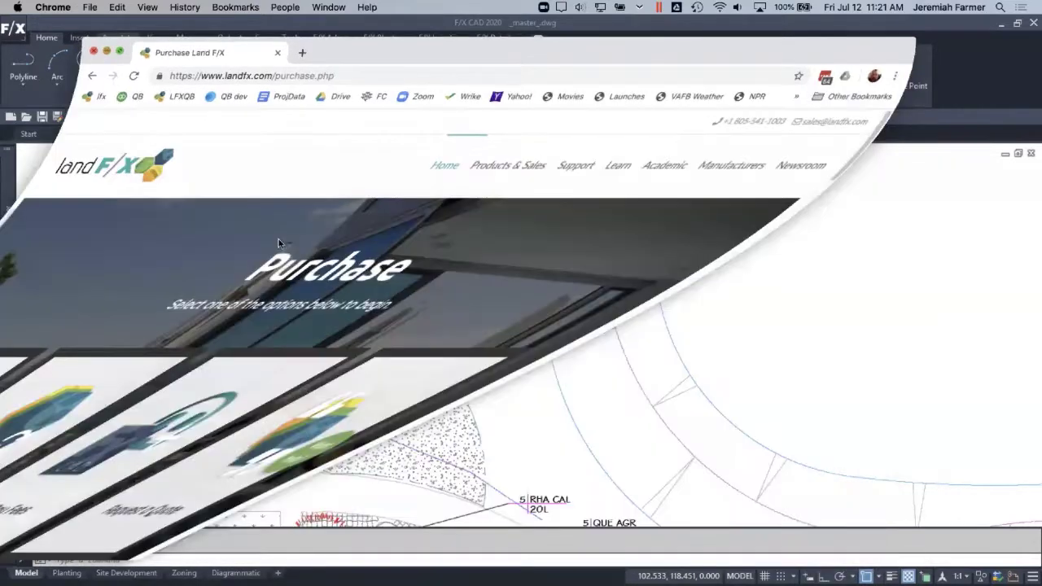